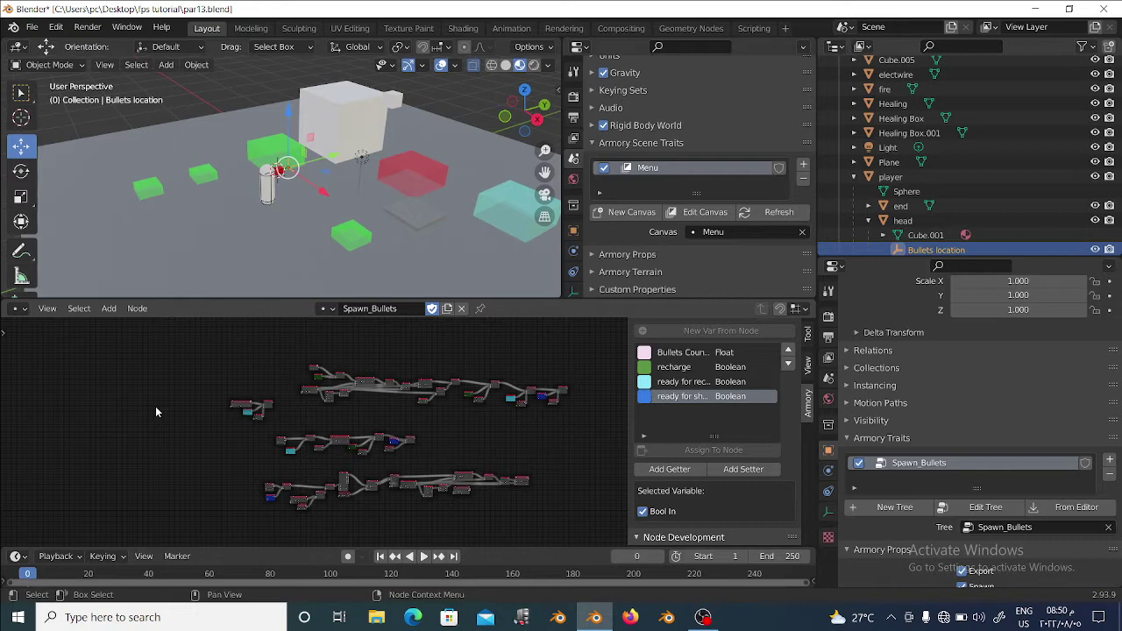
Switch the node editor from Spawn_Bullets to the Payer_controller logic tree and frame its nodes
{"action": "left_click", "coordinate": [327, 311]}
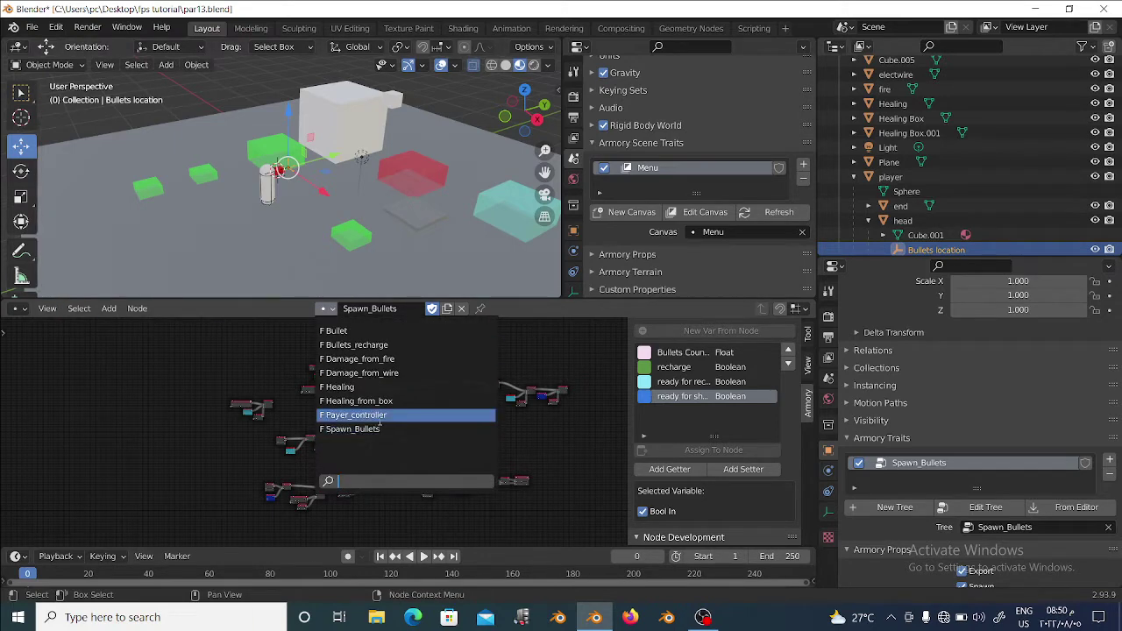
{"action": "left_click", "coordinate": [379, 418]}
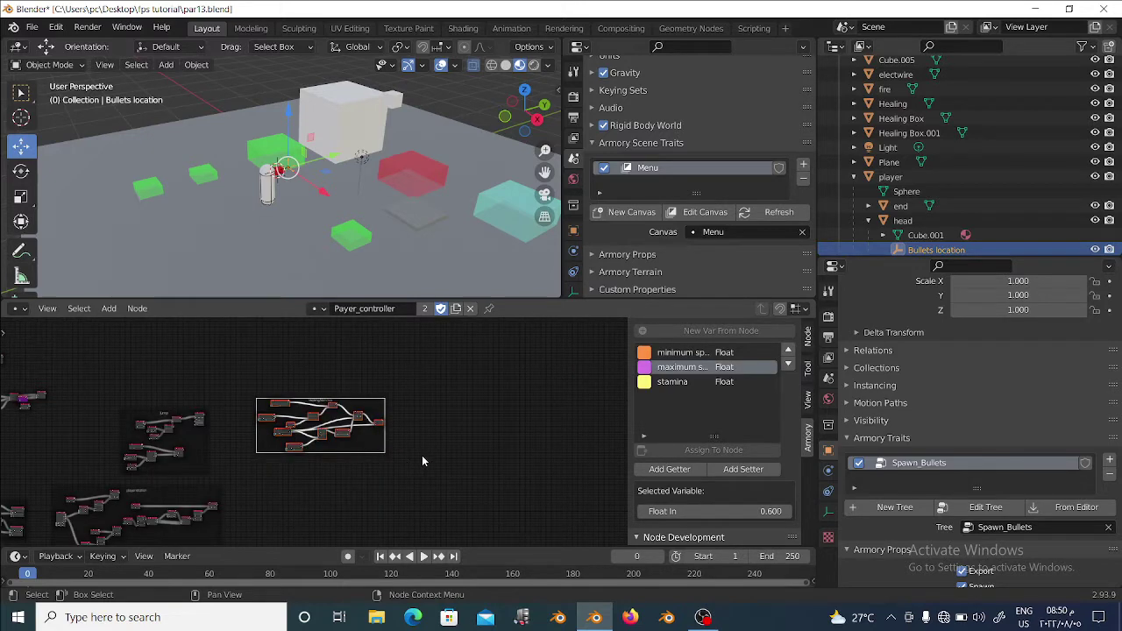
{"action": "scroll", "coordinate": [422, 455], "scroll_direction": "up", "scroll_amount": 1}
{"action": "scroll", "coordinate": [422, 455], "scroll_direction": "up", "scroll_amount": 2}
{"action": "scroll", "coordinate": [447, 447], "scroll_direction": "up", "scroll_amount": 2}
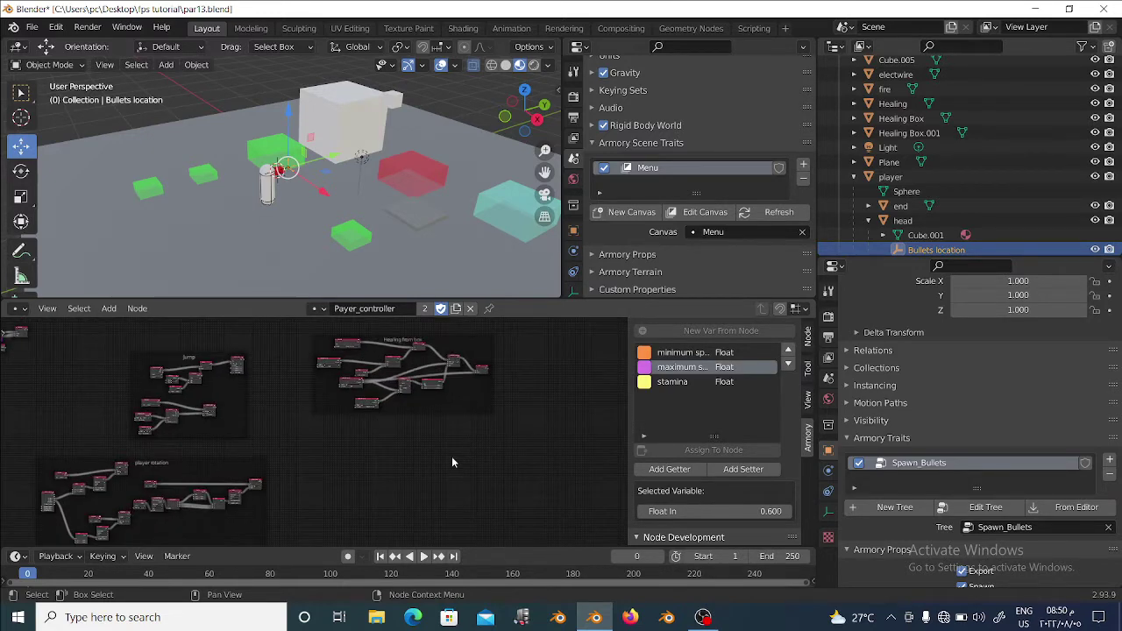
{"action": "middle_click_drag", "start_coordinate": [401, 388], "coordinate": [393, 488]}
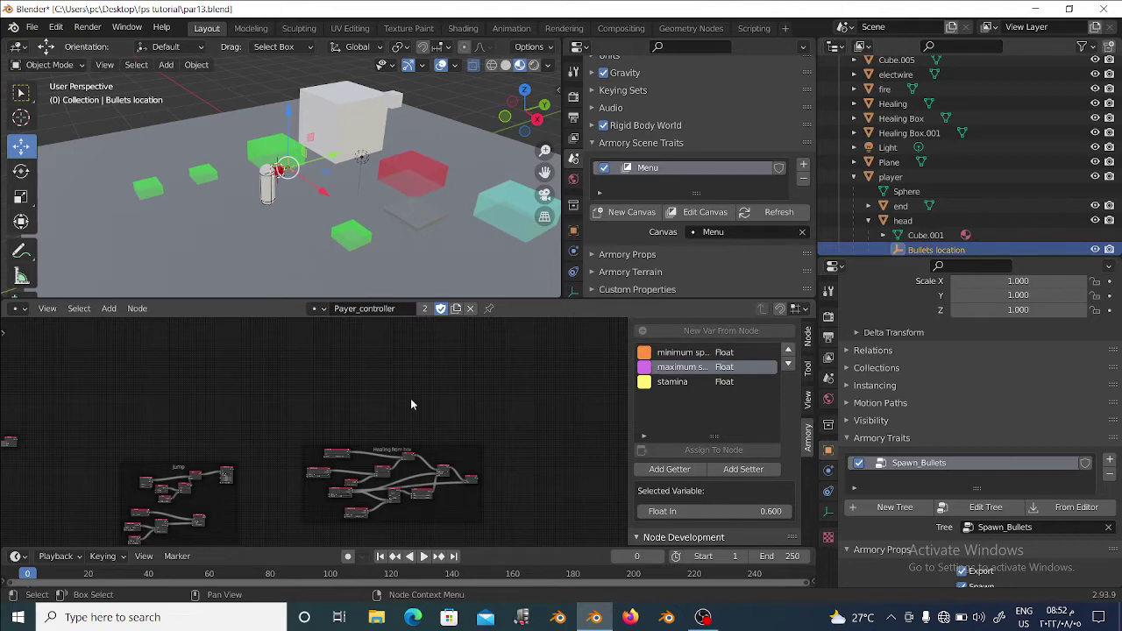
Bring up the 3D viewport's Add menu with Shift+A
{"action": "key", "text": "shift+a"}
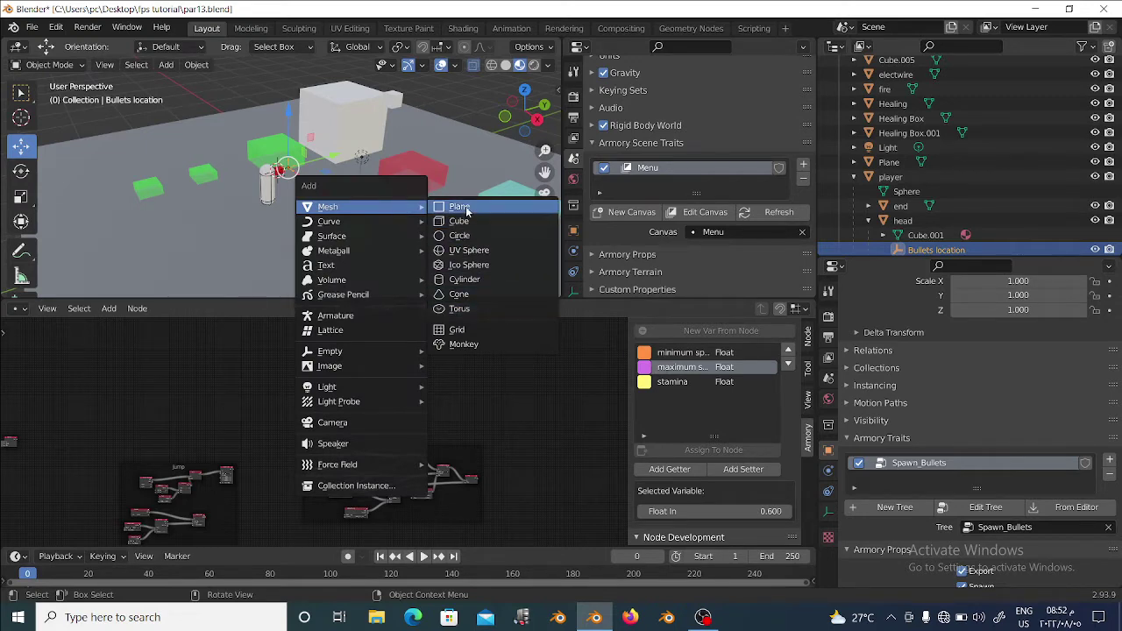
Add a Cone mesh and move it along the X axis beside the player
{"action": "left_click", "coordinate": [470, 298]}
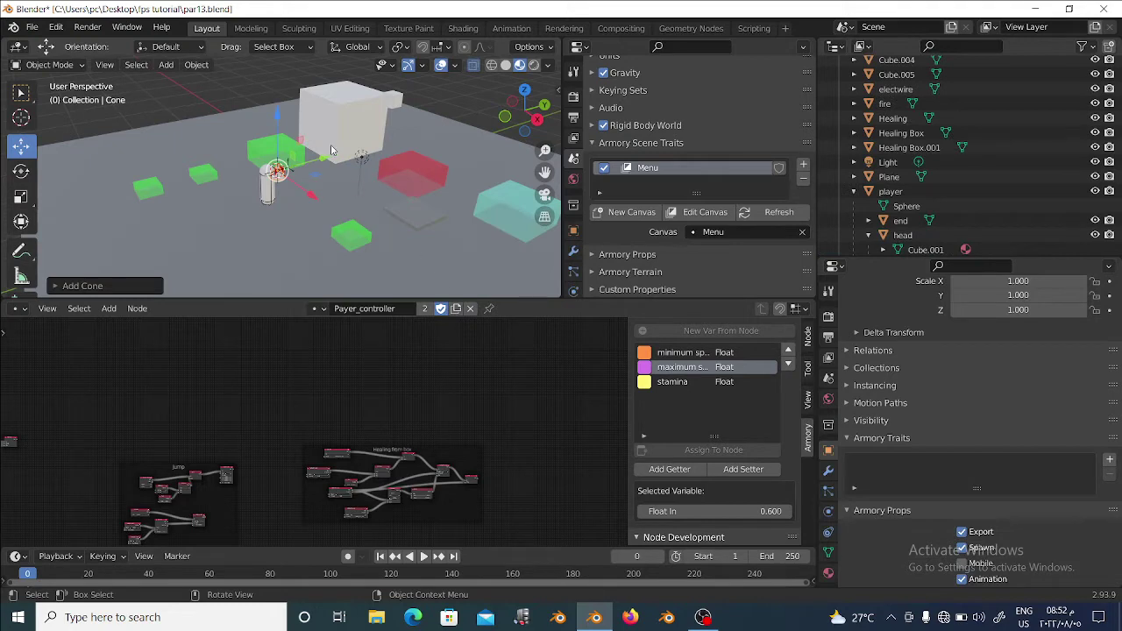
{"action": "scroll", "coordinate": [274, 147], "scroll_direction": "down", "scroll_amount": 2}
{"action": "left_click_drag", "start_coordinate": [302, 198], "coordinate": [408, 257]}
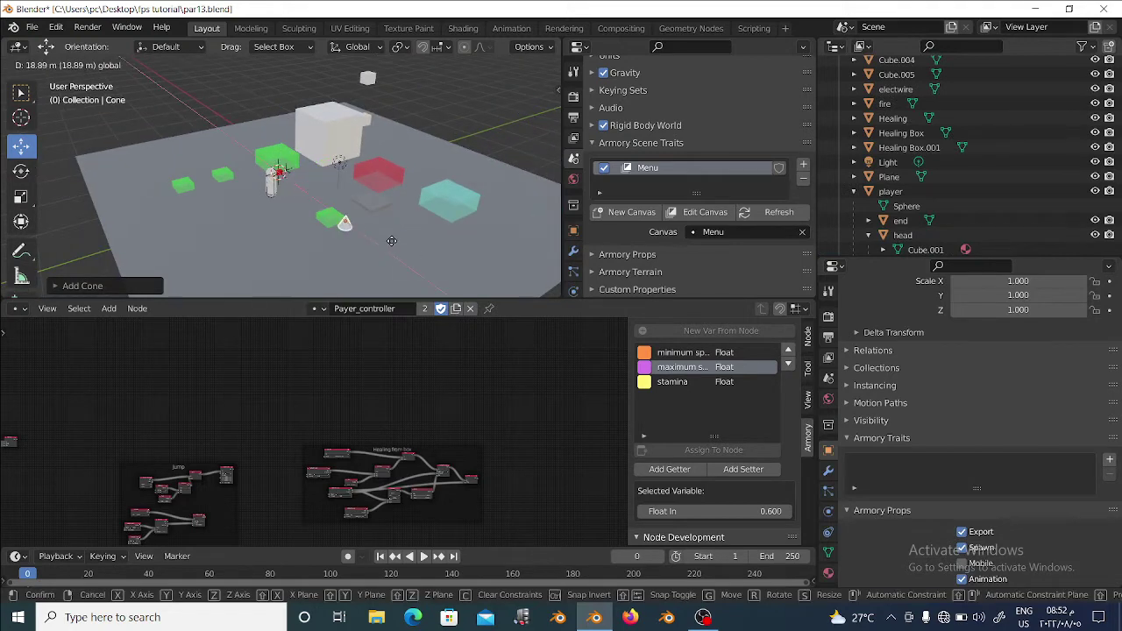
{"action": "mouse_move", "coordinate": [408, 257]}
{"action": "middle_mouse_down"}
{"action": "mouse_move", "coordinate": [364, 172]}
{"action": "mouse_move", "coordinate": [374, 206]}
{"action": "middle_mouse_up"}
In Edit Mode, rotate the cone's geometry by -90 degrees, then return to Object Mode
{"action": "key", "text": "Tab"}
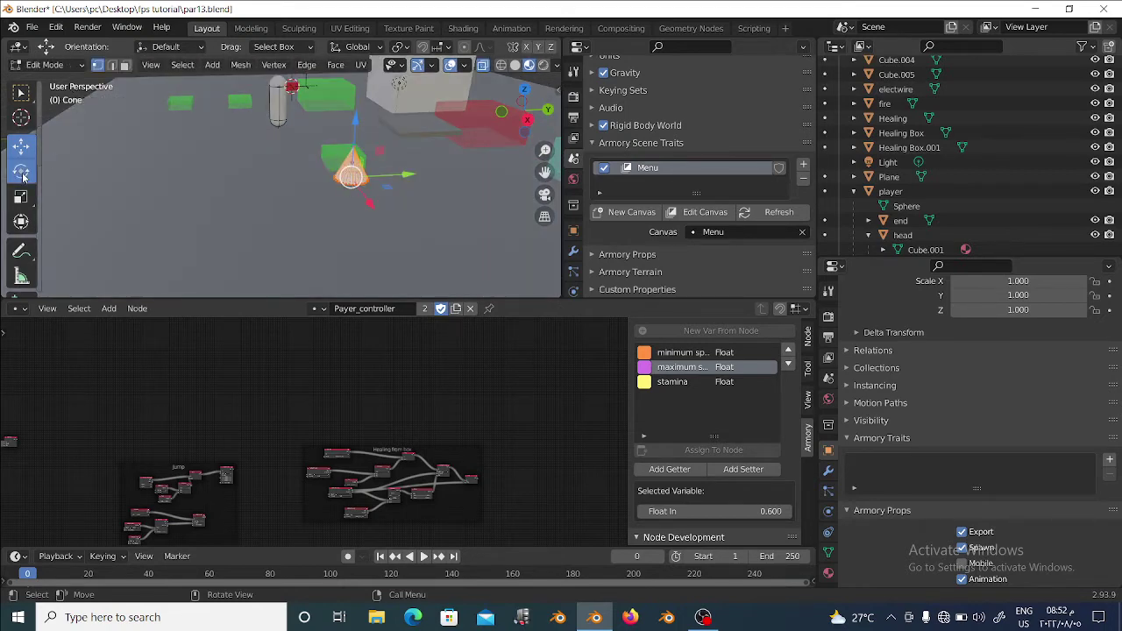
{"action": "left_click", "coordinate": [22, 172]}
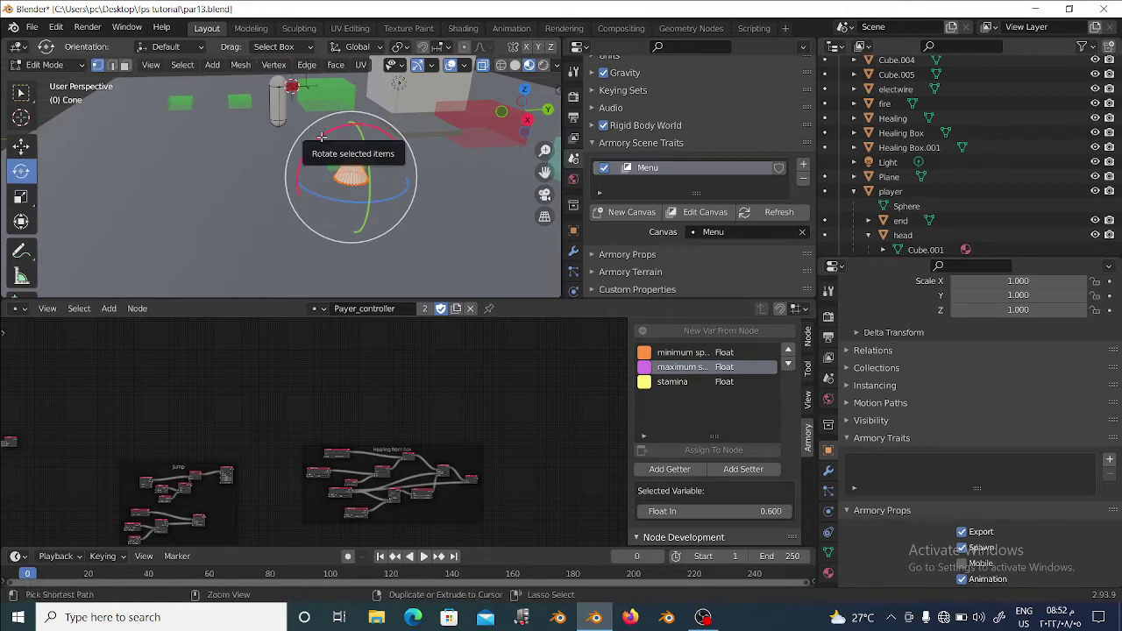
{"action": "left_click_drag", "start_coordinate": [322, 137], "coordinate": [386, 147]}
{"action": "type", "text": "-90"}
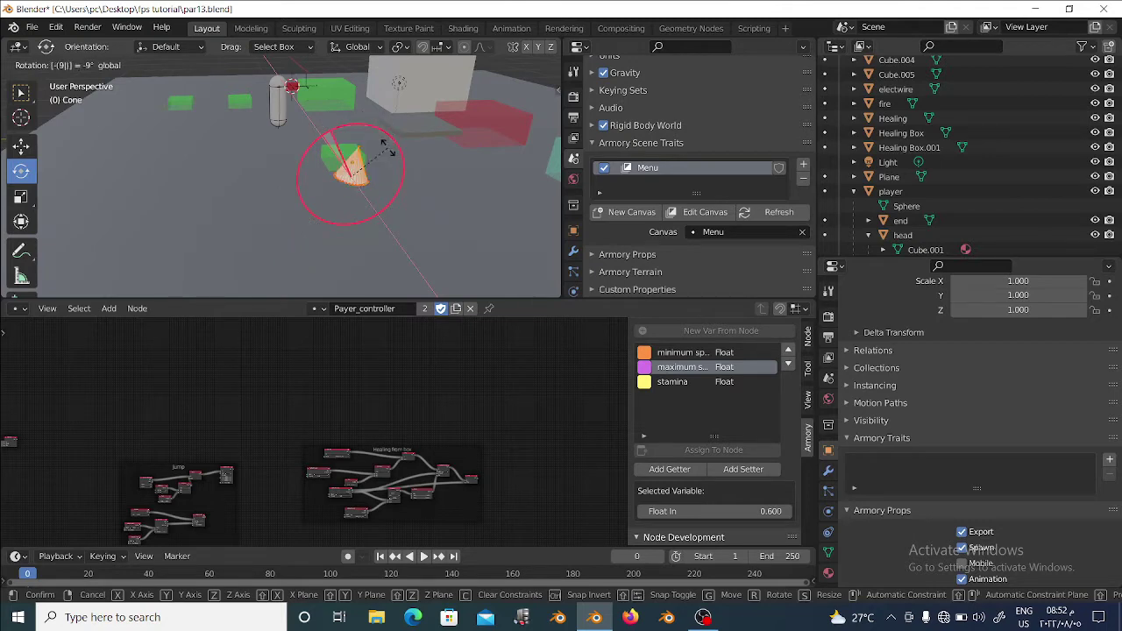
{"action": "key", "text": "Return"}
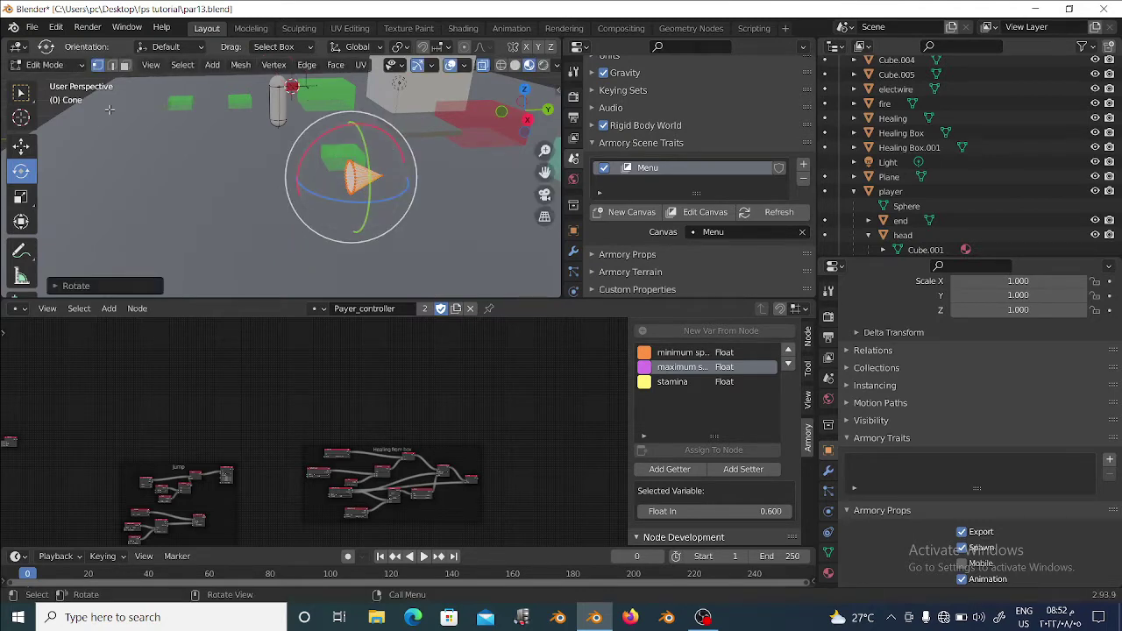
{"action": "mouse_move", "coordinate": [450, 201]}
{"action": "middle_mouse_down"}
{"action": "mouse_move", "coordinate": [353, 209]}
{"action": "mouse_move", "coordinate": [439, 199]}
{"action": "middle_mouse_up"}
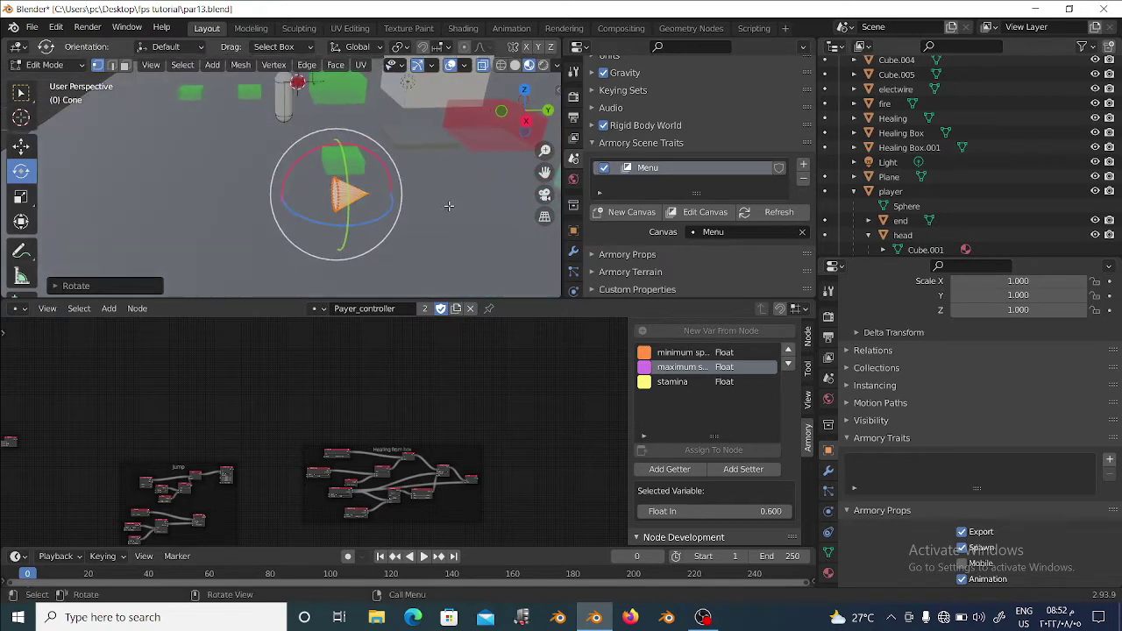
{"action": "key", "text": "Tab"}
{"action": "mouse_move", "coordinate": [366, 167]}
{"action": "middle_mouse_down"}
{"action": "mouse_move", "coordinate": [395, 195]}
{"action": "mouse_move", "coordinate": [387, 185]}
{"action": "middle_mouse_up"}
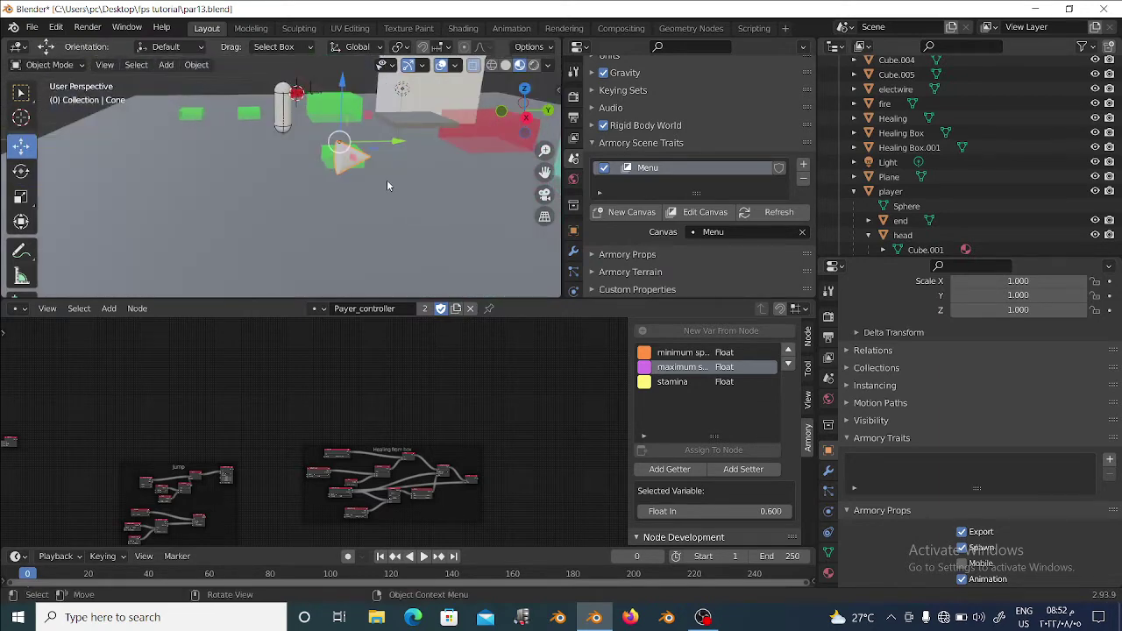
Slide the cone left and move it to a new spot in the scene
{"action": "left_click_drag", "start_coordinate": [399, 141], "coordinate": [376, 145]}
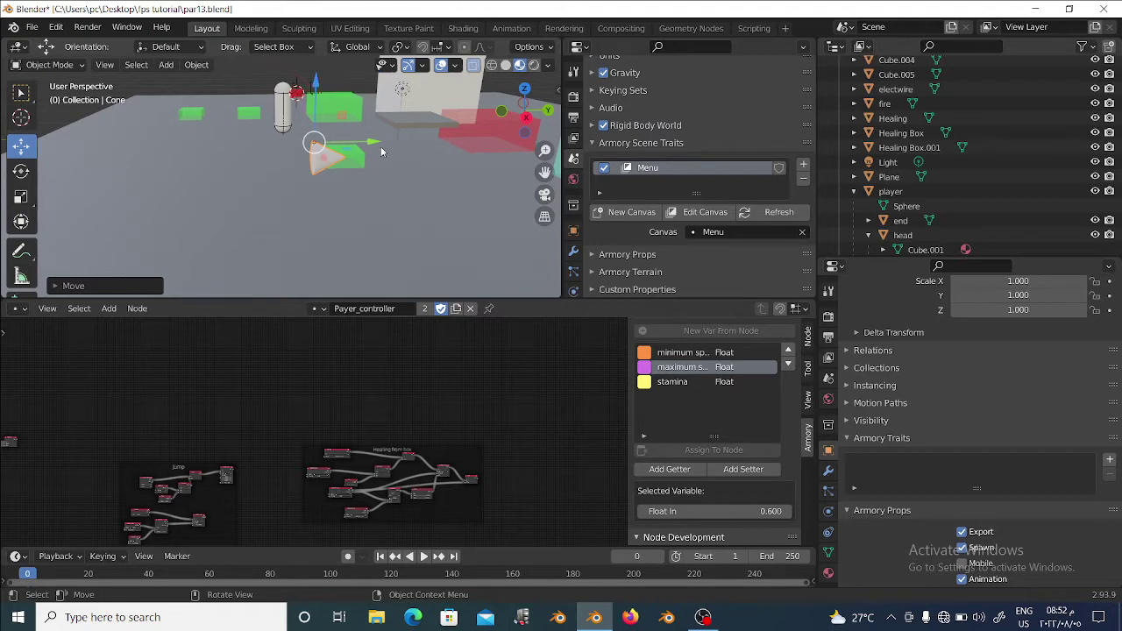
{"action": "left_click", "coordinate": [323, 171]}
{"action": "left_click", "coordinate": [323, 167]}
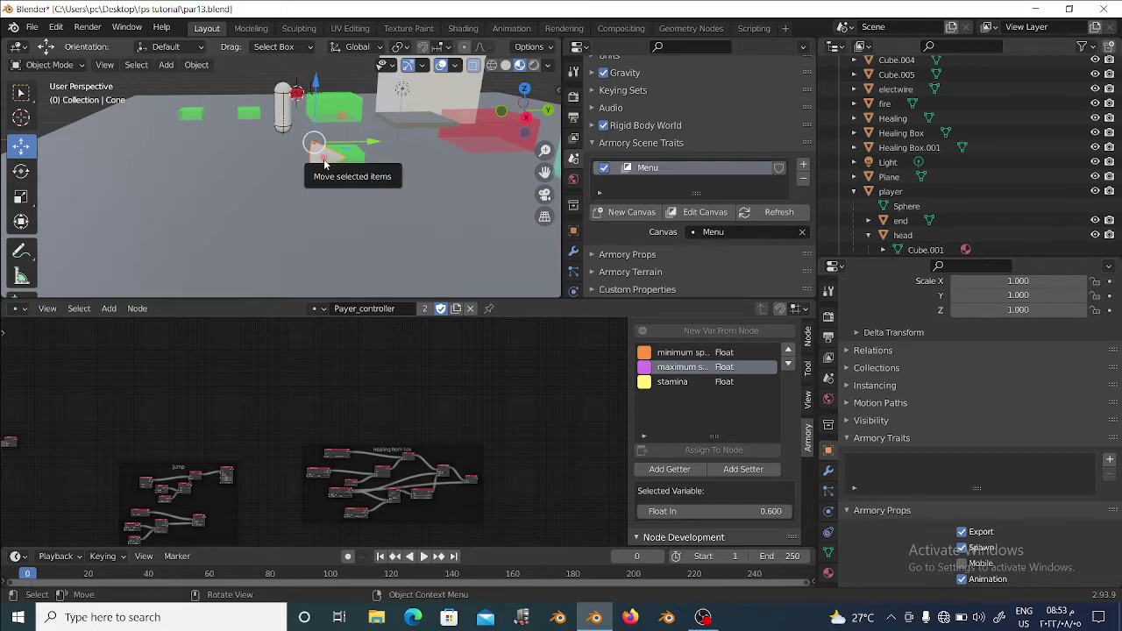
{"action": "left_click_drag", "start_coordinate": [324, 164], "coordinate": [326, 167]}
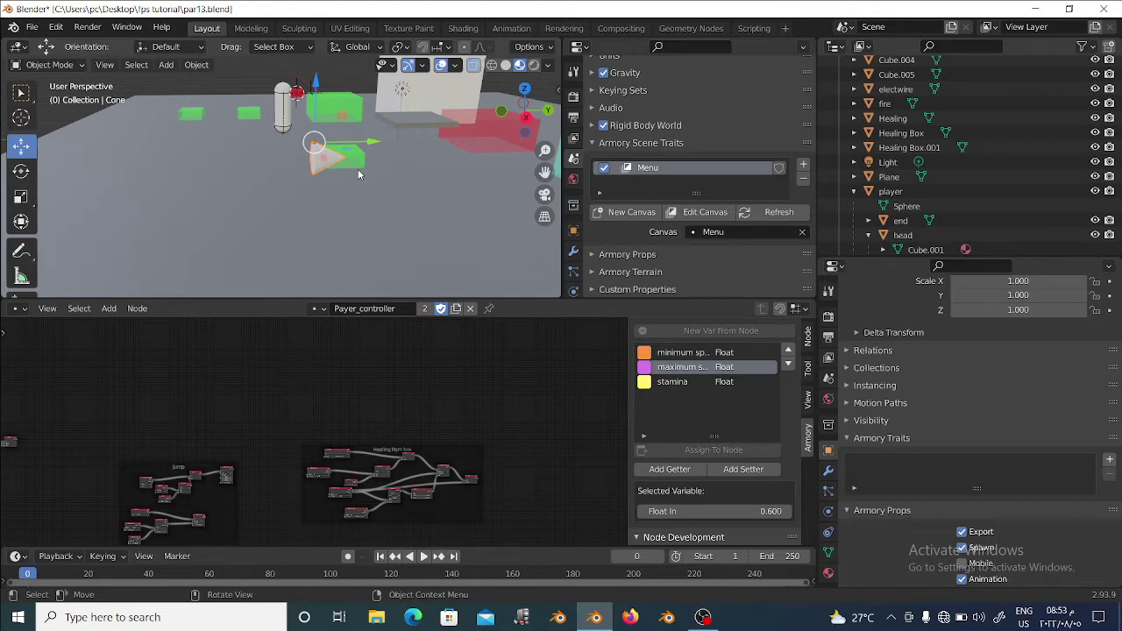
{"action": "scroll", "coordinate": [356, 171], "scroll_direction": "up", "scroll_amount": 2}
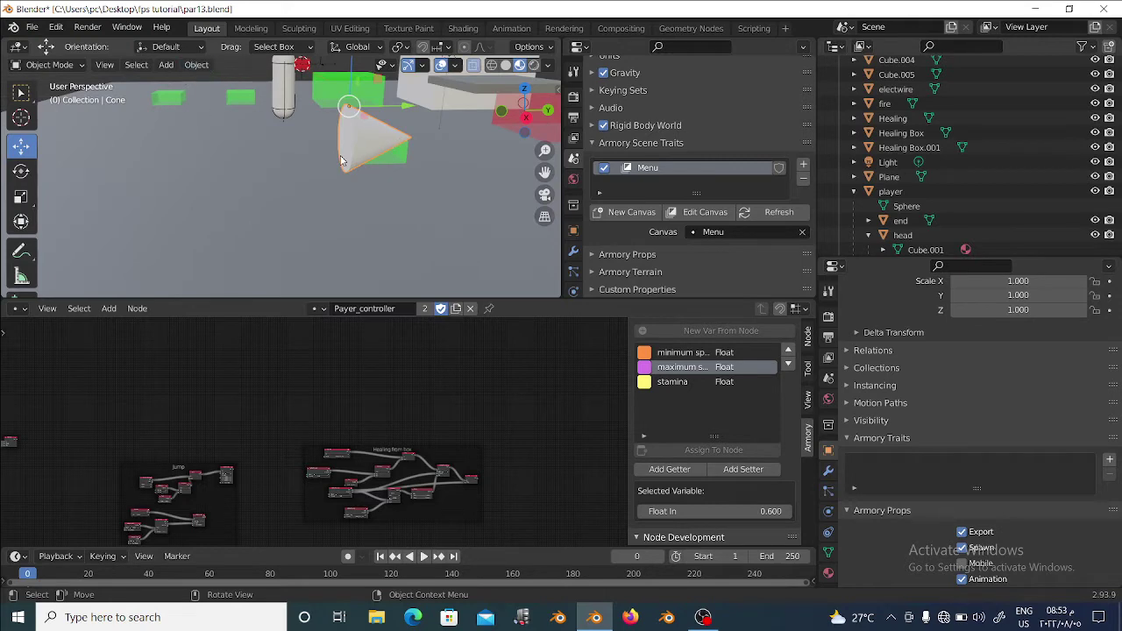
Set the cone's origin to its geometry and show its location, rotation and scale values
{"action": "key", "text": "shift+s"}
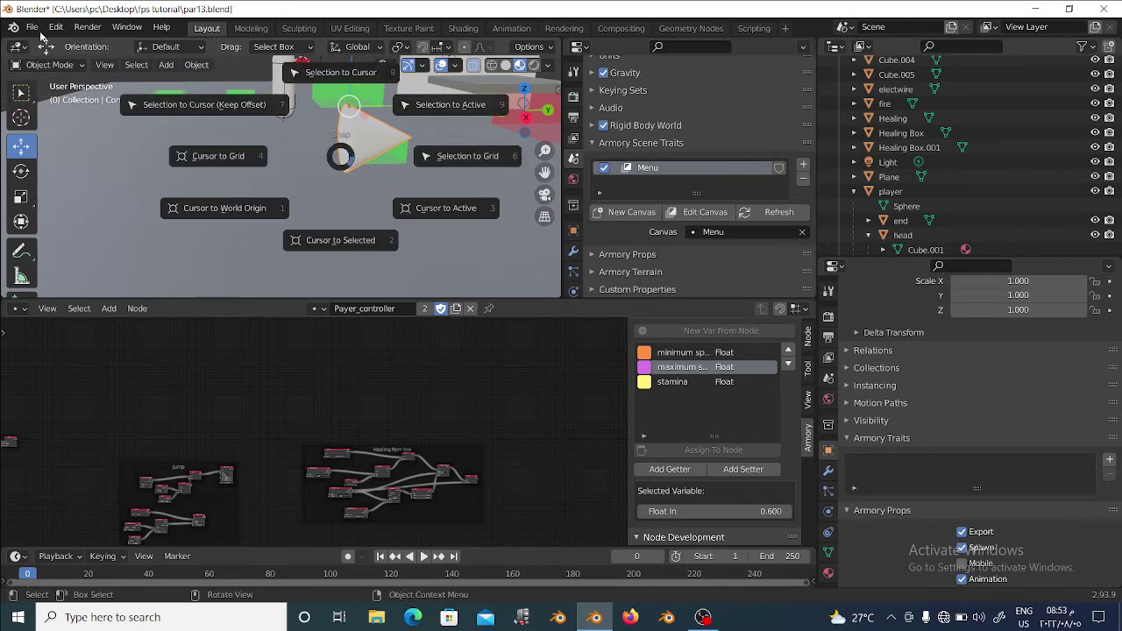
{"action": "left_click", "coordinate": [200, 71]}
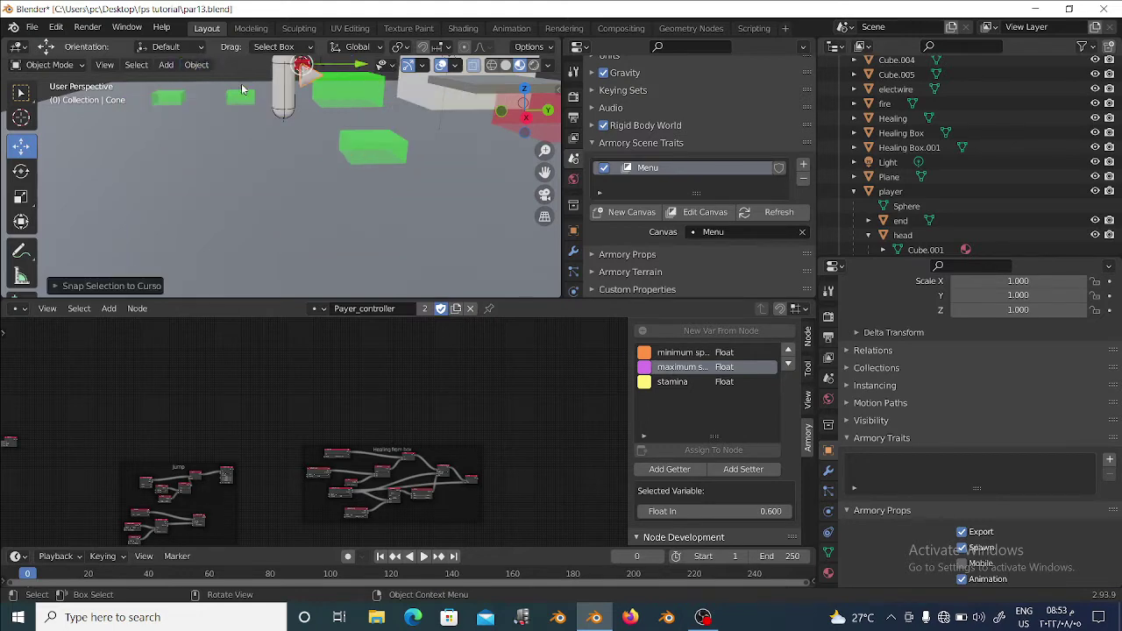
{"action": "left_click", "coordinate": [197, 65]}
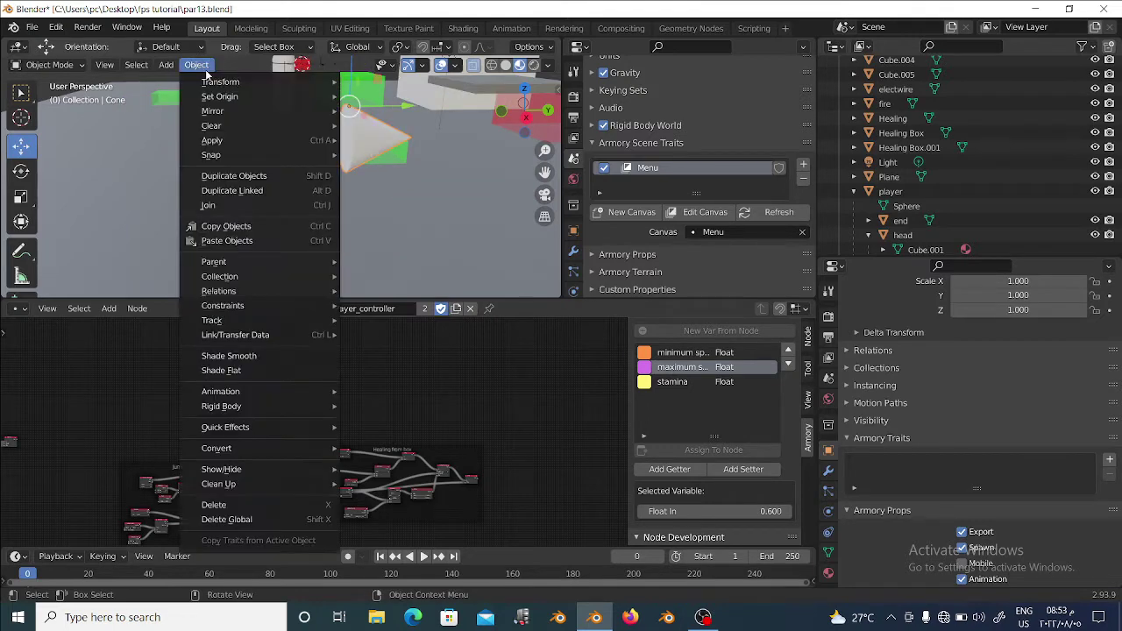
{"action": "mouse_move", "coordinate": [220, 96]}
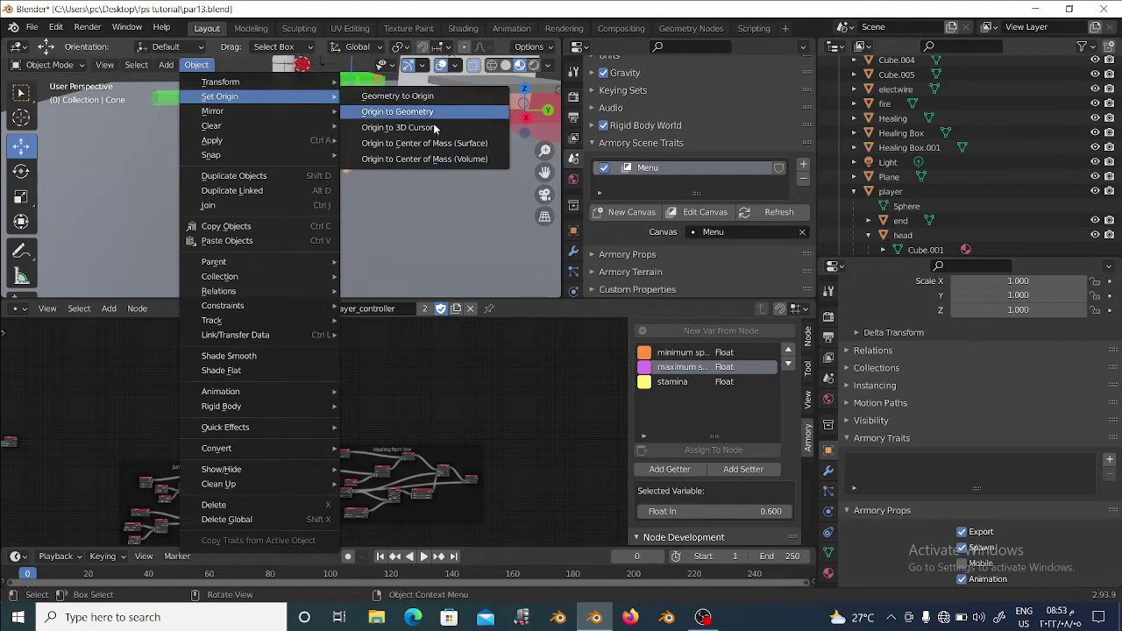
{"action": "left_click", "coordinate": [427, 116]}
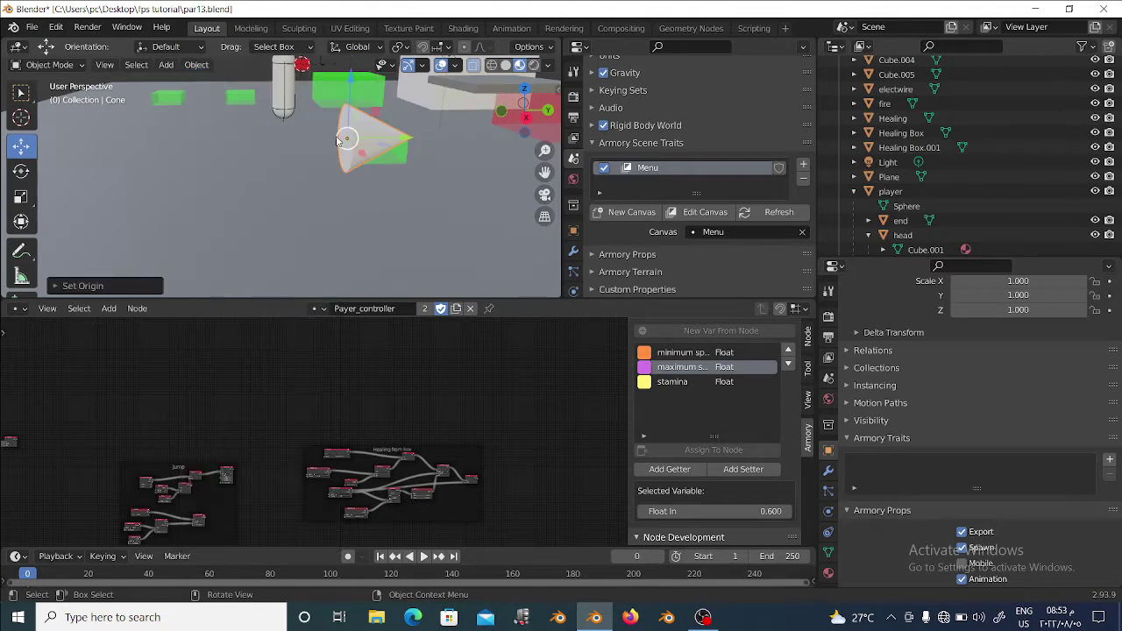
{"action": "scroll", "coordinate": [393, 129], "scroll_direction": "down", "scroll_amount": 5}
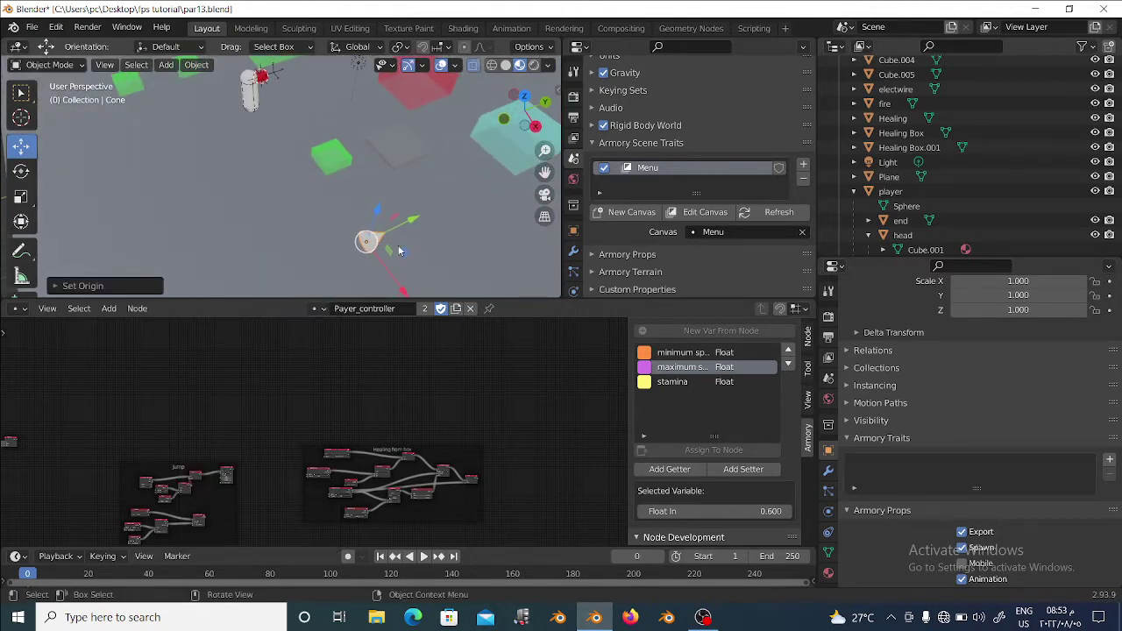
{"action": "middle_click_drag", "start_coordinate": [491, 158], "coordinate": [568, 102], "text": "shift"}
{"action": "left_click", "coordinate": [560, 92]}
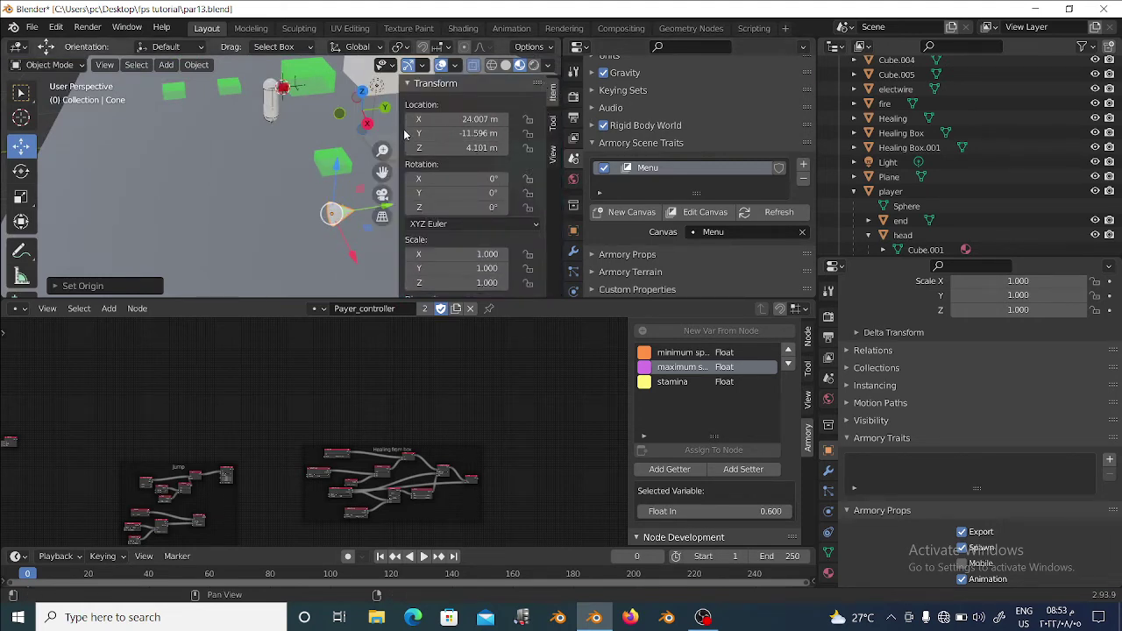
Hide the transform sidebar, reselect the cone, and enlarge the node editor area
{"action": "left_click", "coordinate": [395, 139]}
{"action": "left_click_drag", "start_coordinate": [401, 137], "coordinate": [433, 134]}
{"action": "key", "text": "n"}
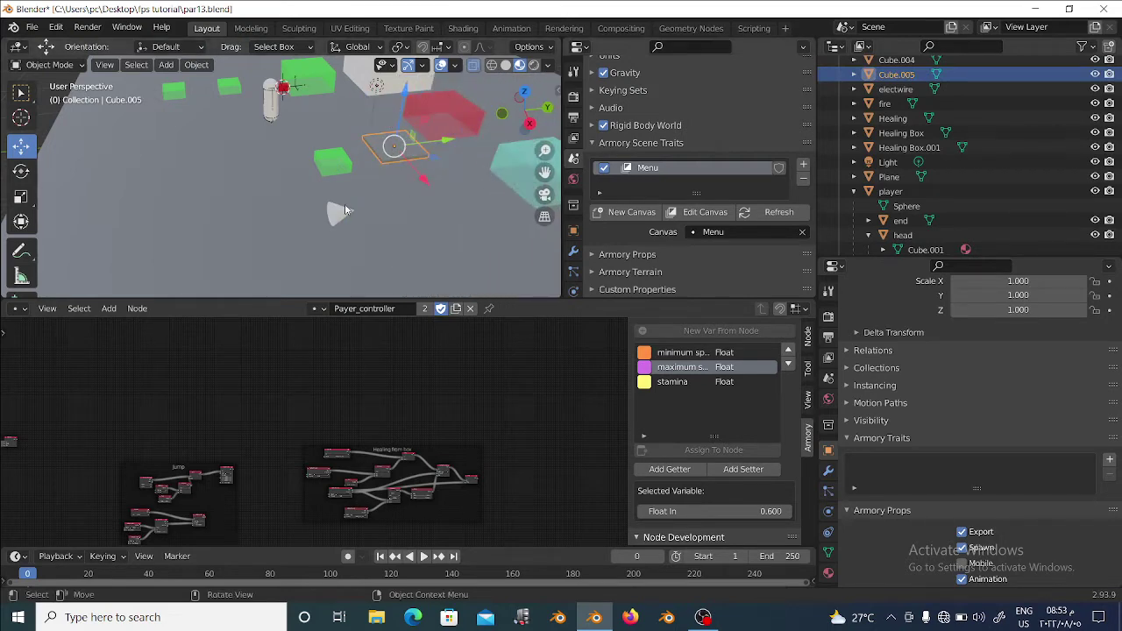
{"action": "left_click", "coordinate": [333, 213]}
{"action": "left_click_drag", "start_coordinate": [481, 302], "coordinate": [438, 235]}
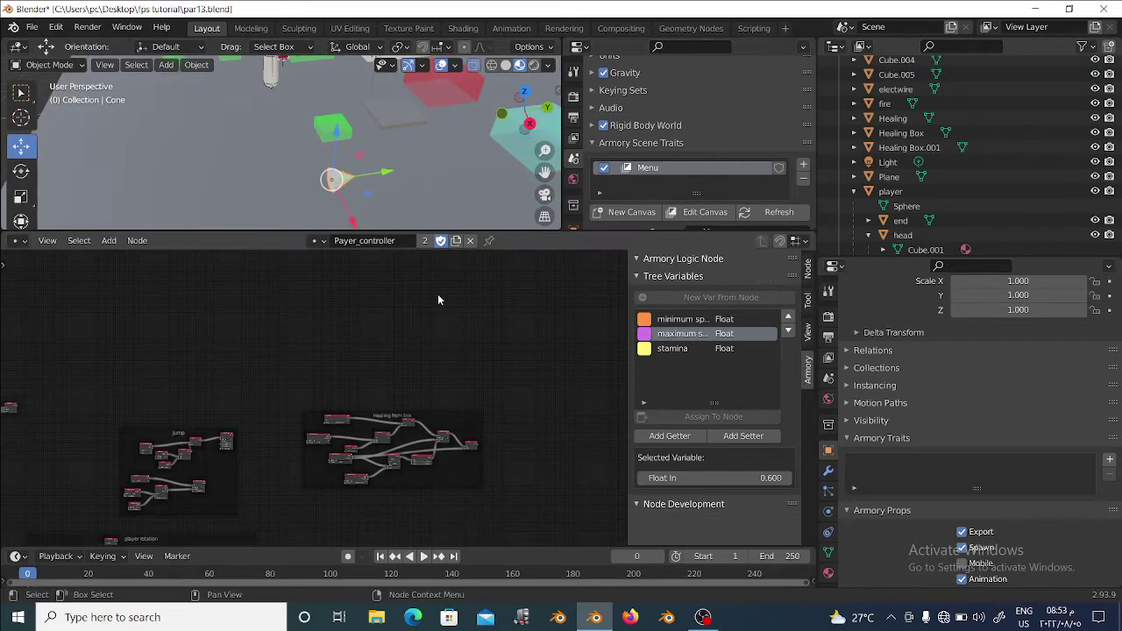
{"action": "scroll", "coordinate": [421, 298], "scroll_direction": "up", "scroll_amount": 3}
{"action": "scroll", "coordinate": [377, 368], "scroll_direction": "up", "scroll_amount": 3}
{"action": "scroll", "coordinate": [353, 412], "scroll_direction": "up", "scroll_amount": 2}
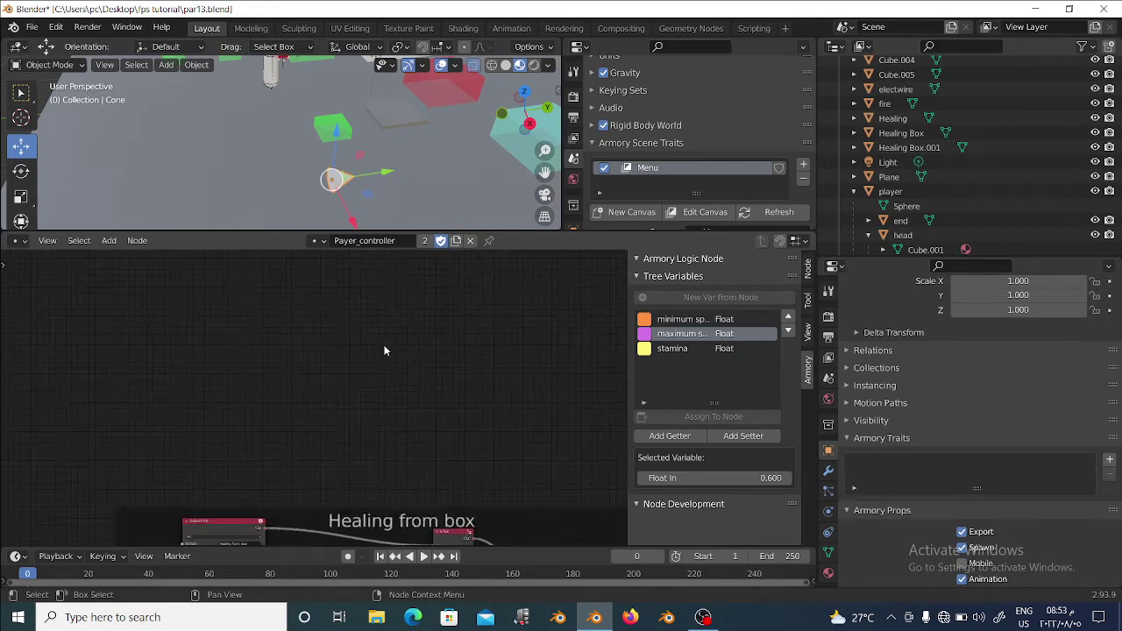
{"action": "key", "text": "shift+a"}
{"action": "left_click", "coordinate": [340, 168]}
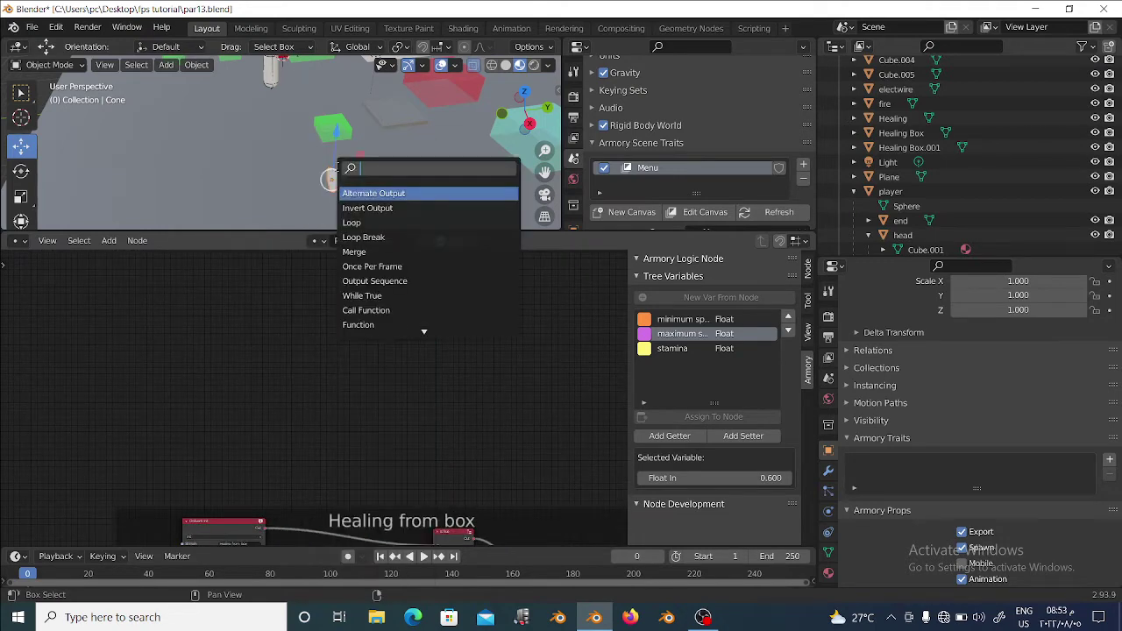
{"action": "key", "text": "Escape"}
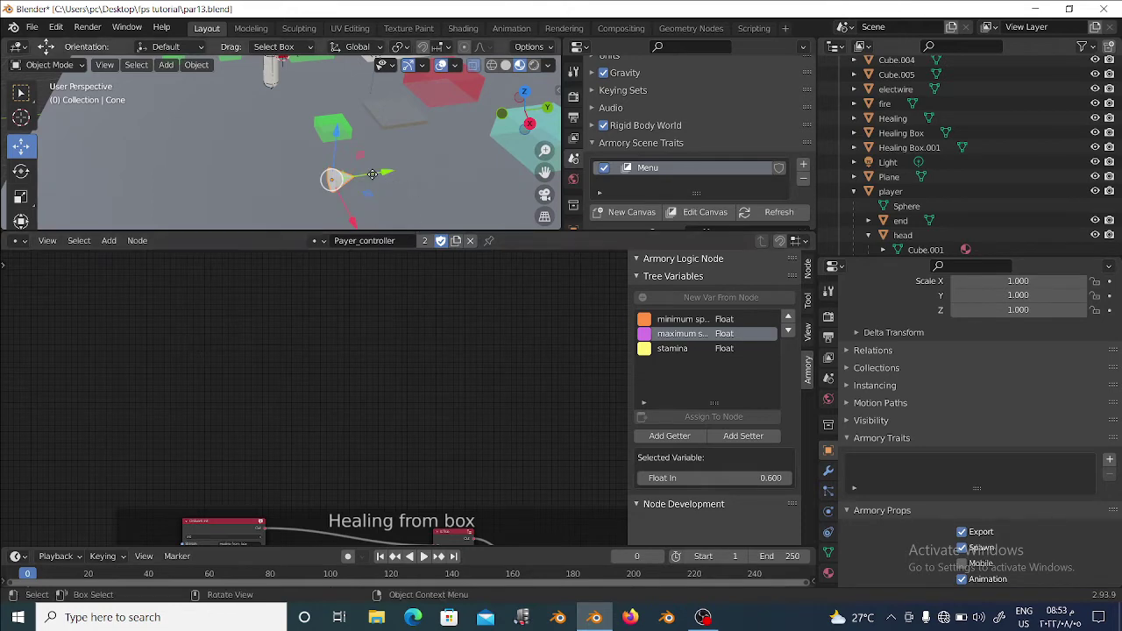
Move the cone along Y, then select the player and move it up toward the cone
{"action": "left_click_drag", "start_coordinate": [387, 173], "coordinate": [252, 181]}
{"action": "left_click", "coordinate": [252, 181]}
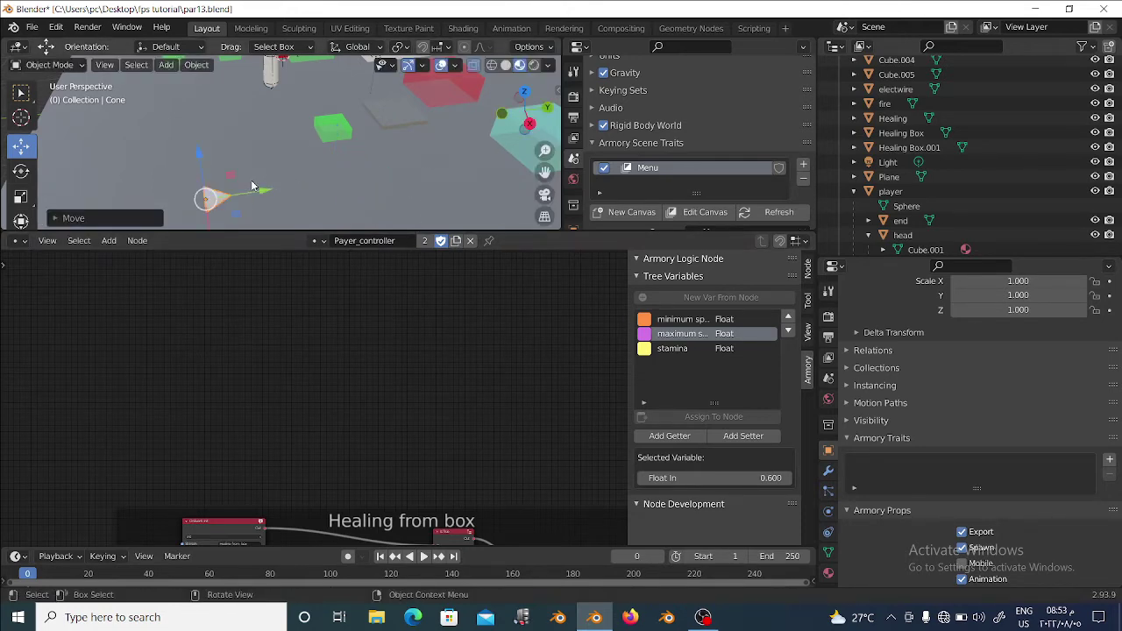
{"action": "left_click", "coordinate": [277, 83]}
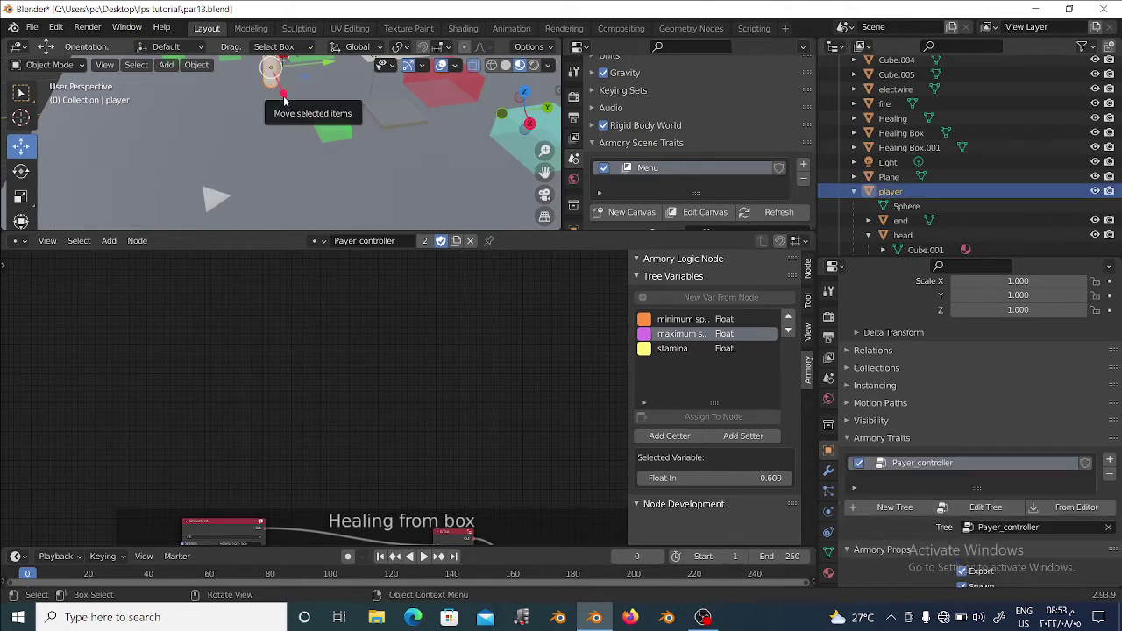
{"action": "left_click_drag", "start_coordinate": [283, 98], "coordinate": [316, 200]}
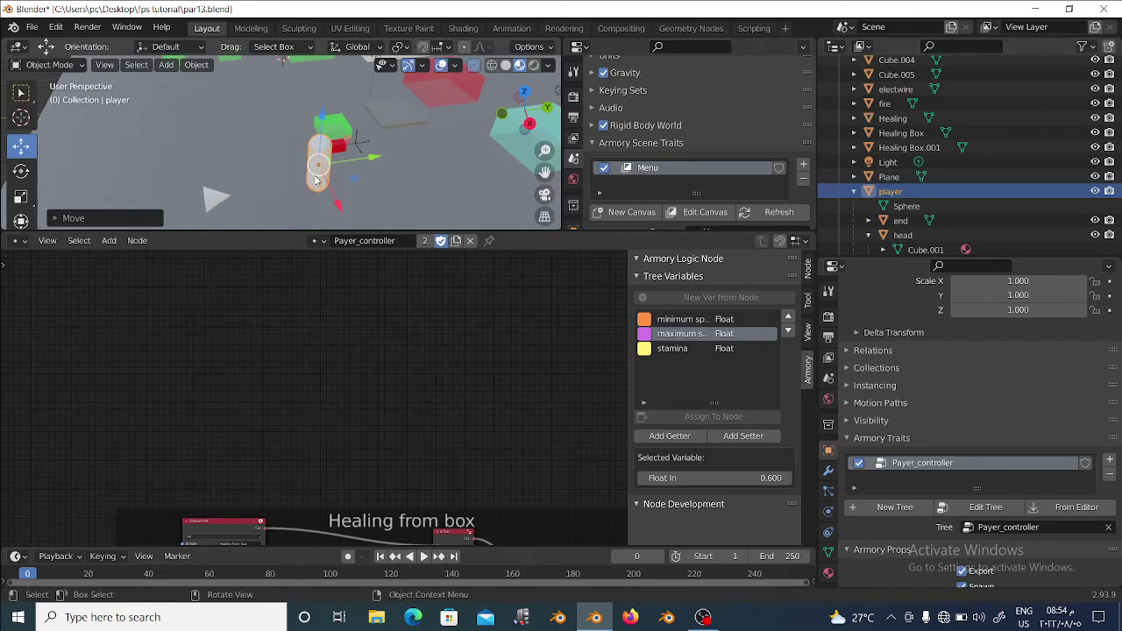
{"action": "left_click", "coordinate": [208, 200]}
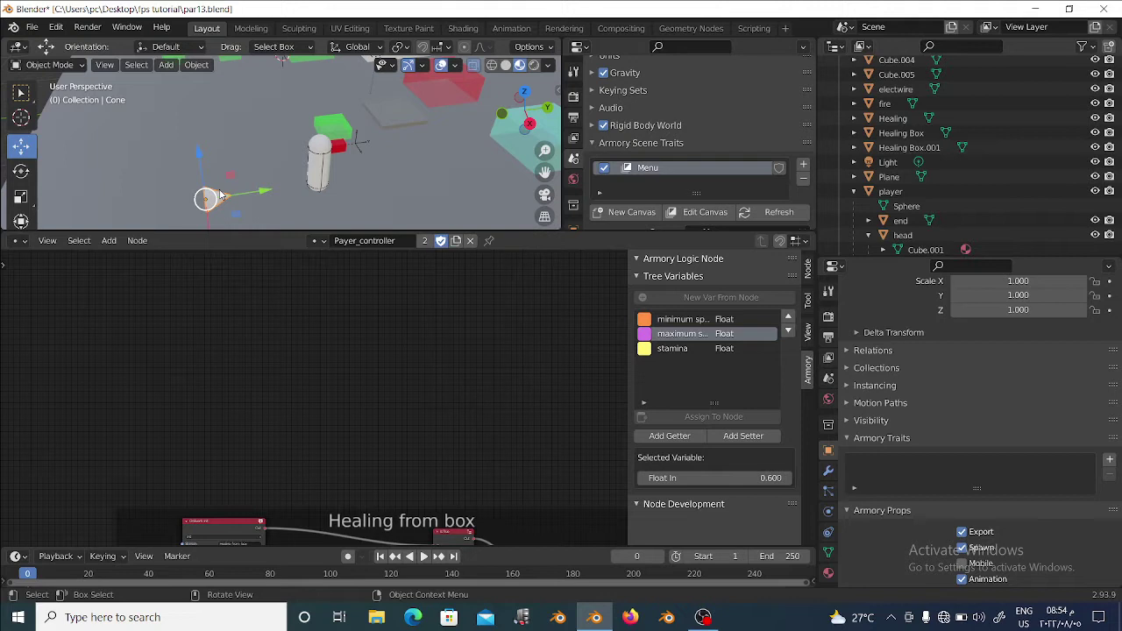
{"action": "left_click", "coordinate": [326, 186]}
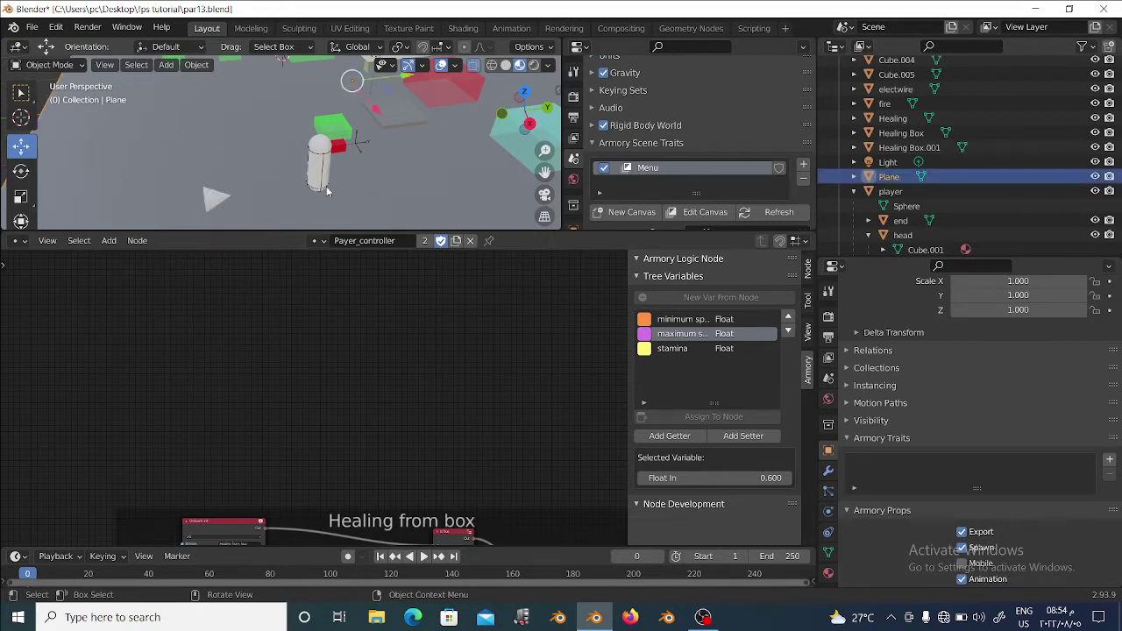
{"action": "left_click_drag", "start_coordinate": [320, 171], "coordinate": [281, 97]}
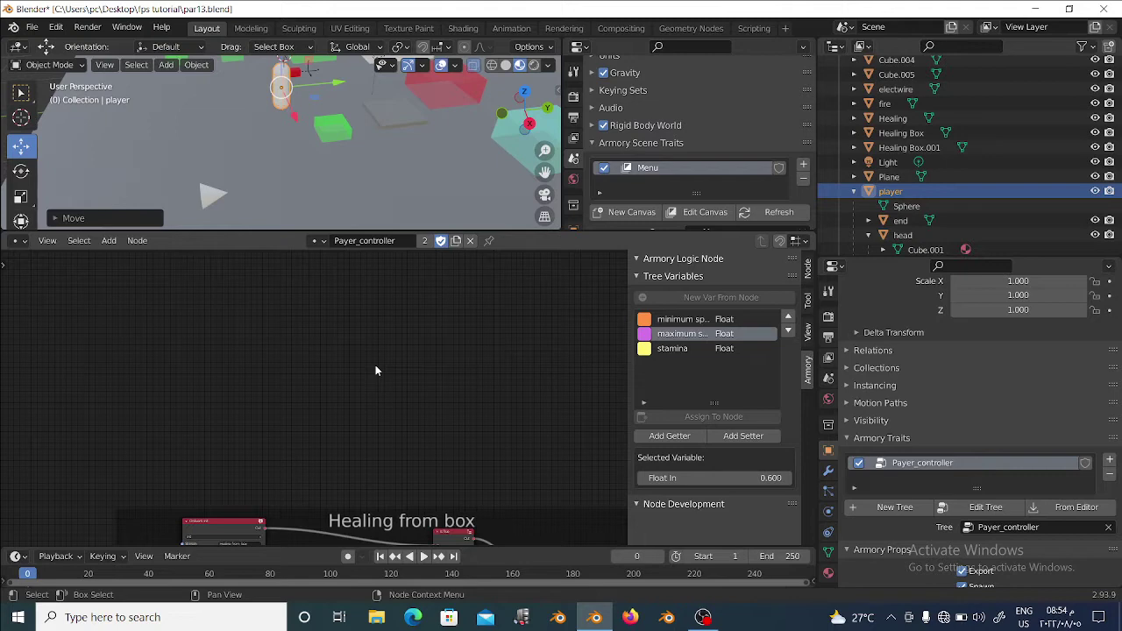
Add a Get Object Location node to the Payer_controller tree via search 'get lo'
{"action": "key", "text": "x"}
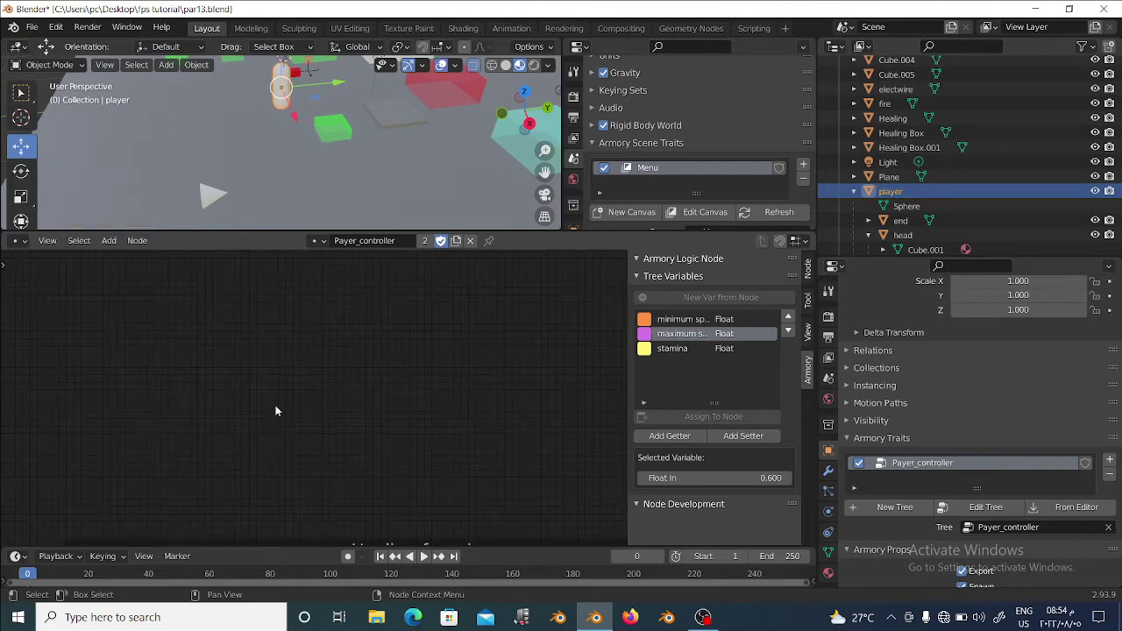
{"action": "key", "text": "shift+a"}
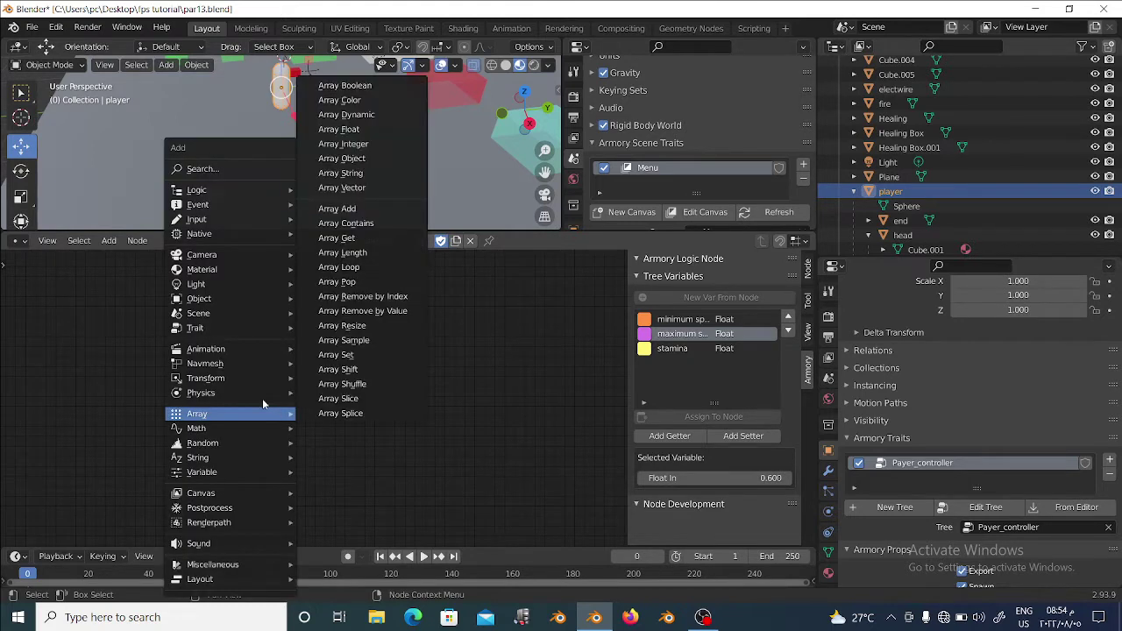
{"action": "left_click", "coordinate": [219, 169]}
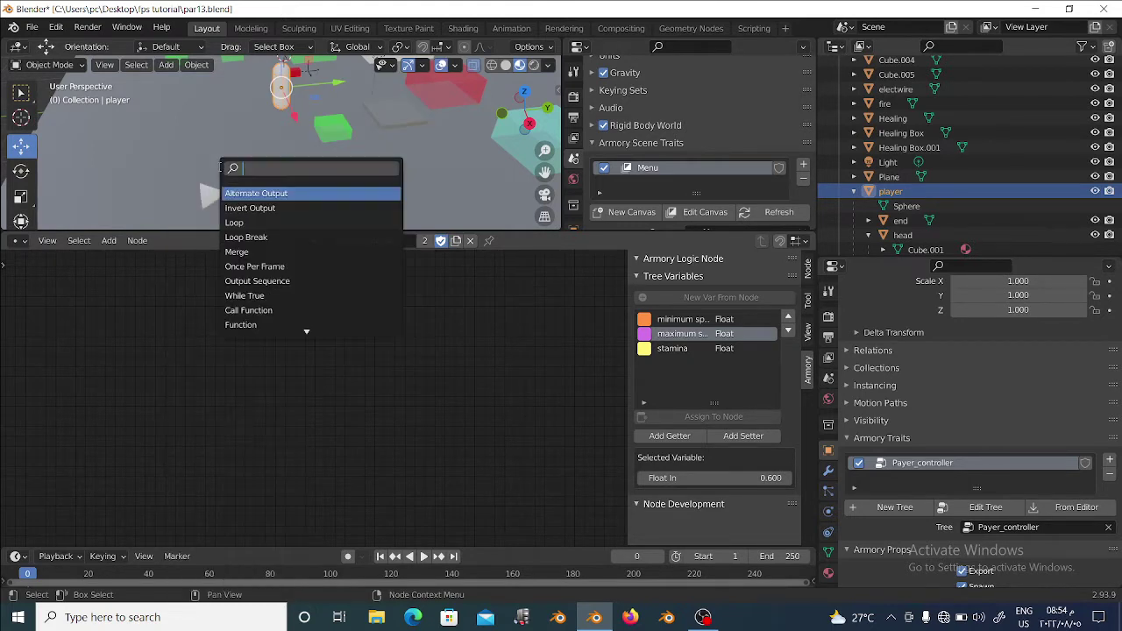
{"action": "type", "text": "get "}
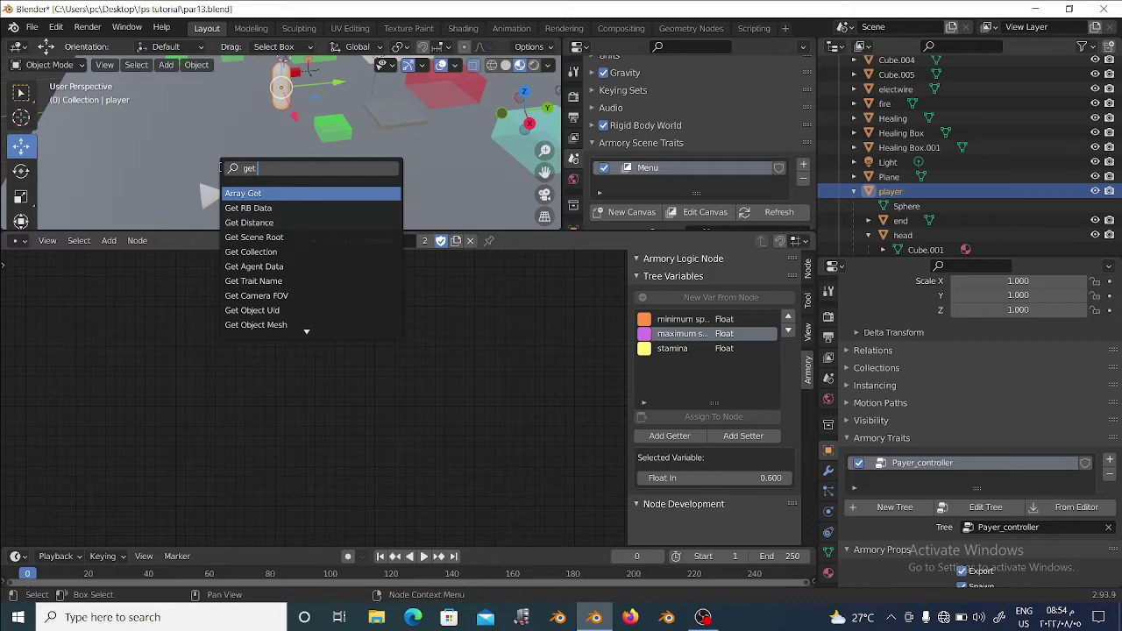
{"action": "type", "text": "lo"}
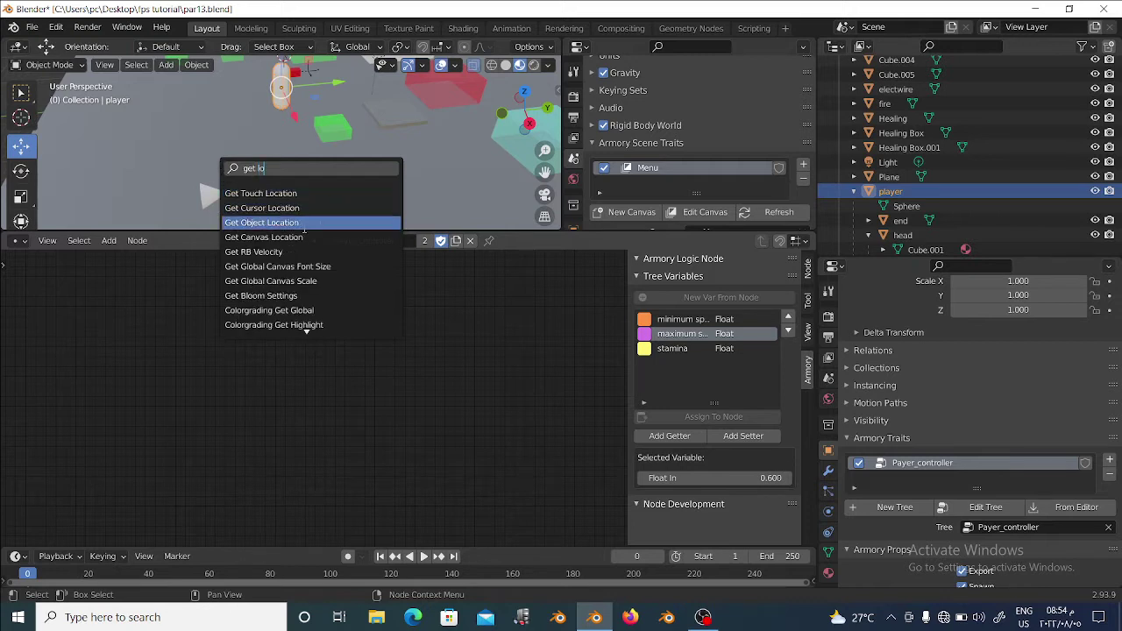
{"action": "left_click", "coordinate": [281, 223]}
{"action": "left_click", "coordinate": [284, 419]}
{"action": "left_click_drag", "start_coordinate": [284, 419], "coordinate": [273, 372]}
Duplicate the node below, set the copy's object to Cone, and widen both nodes
{"action": "key", "text": "shift+d"}
{"action": "left_click", "coordinate": [275, 386]}
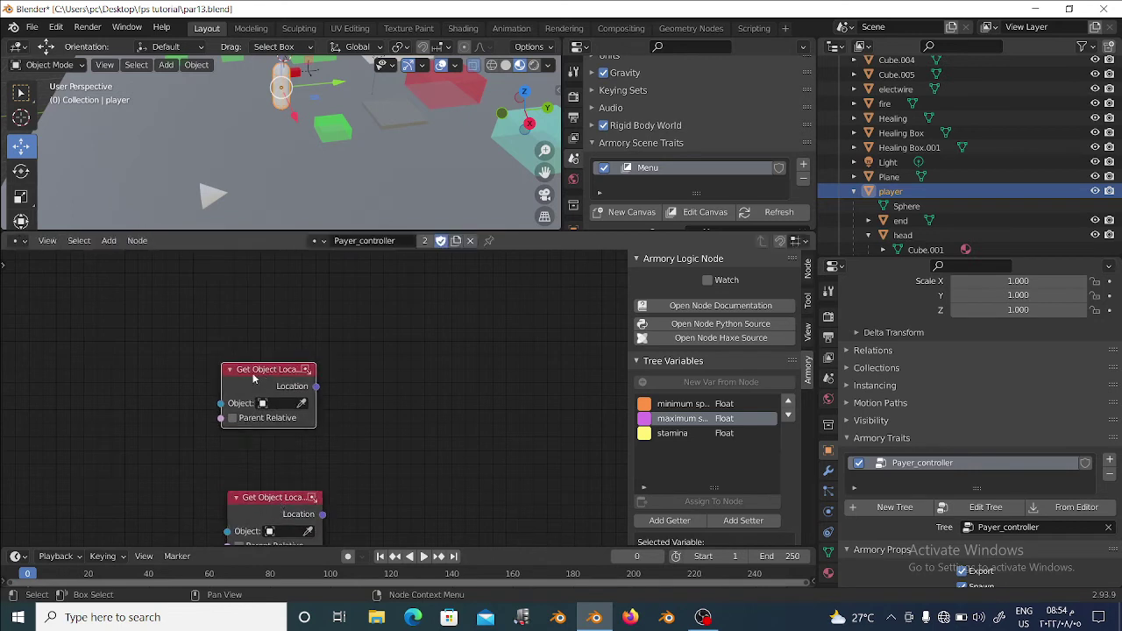
{"action": "left_click_drag", "start_coordinate": [296, 518], "coordinate": [267, 489]}
{"action": "left_click", "coordinate": [278, 501]}
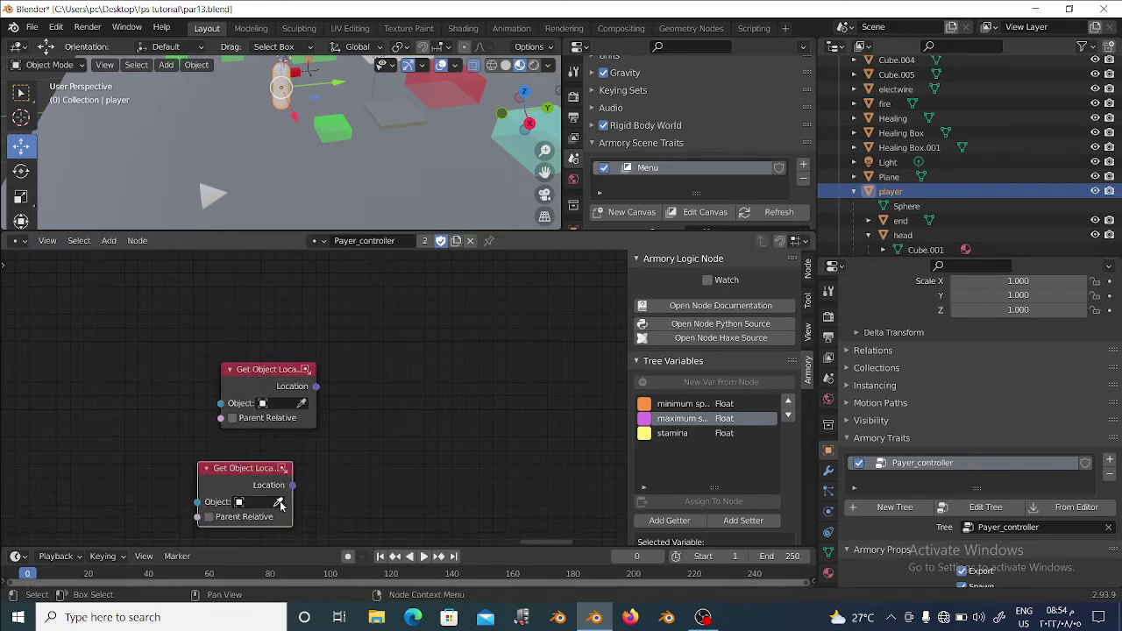
{"action": "left_click", "coordinate": [214, 200]}
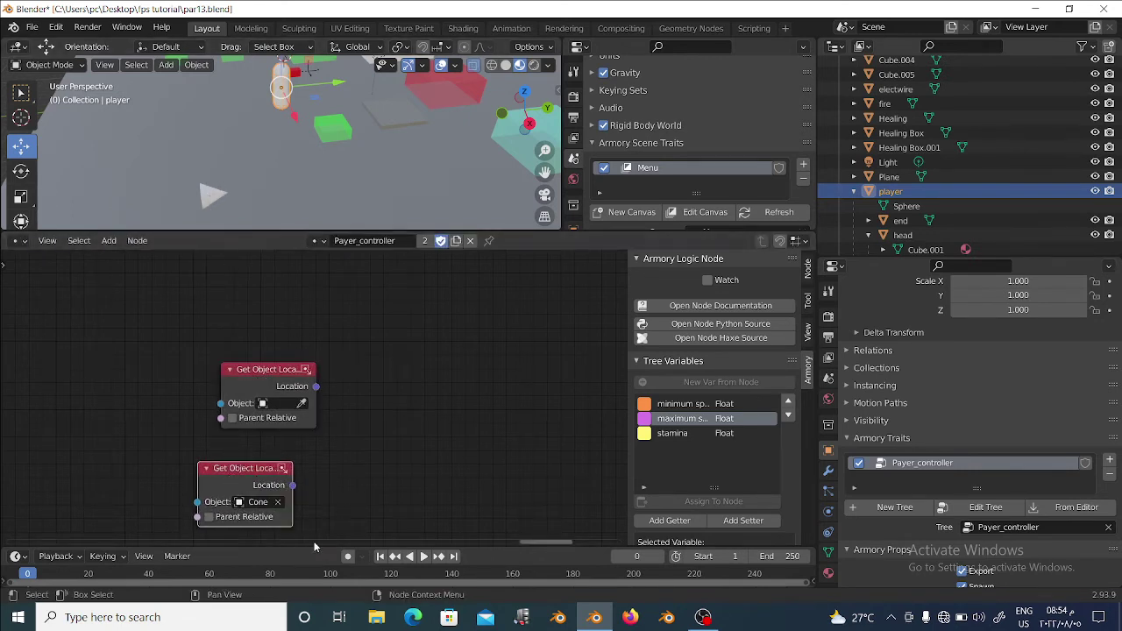
{"action": "mouse_move", "coordinate": [292, 502]}
{"action": "left_mouse_down"}
{"action": "mouse_move", "coordinate": [333, 502]}
{"action": "mouse_move", "coordinate": [329, 513]}
{"action": "left_mouse_up"}
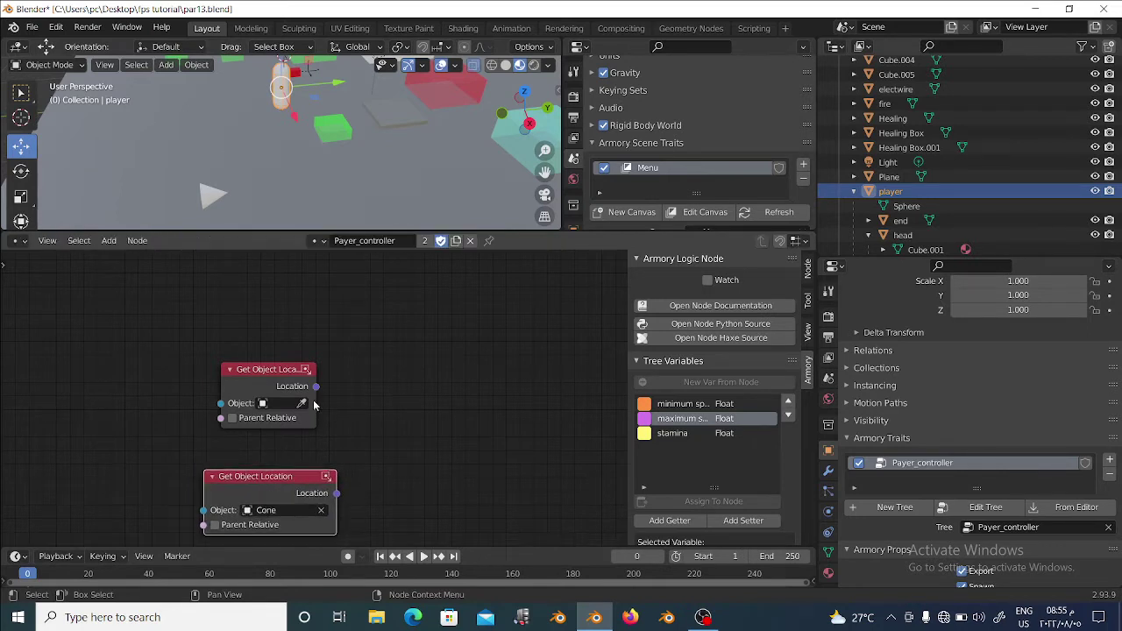
{"action": "left_click_drag", "start_coordinate": [314, 405], "coordinate": [342, 409]}
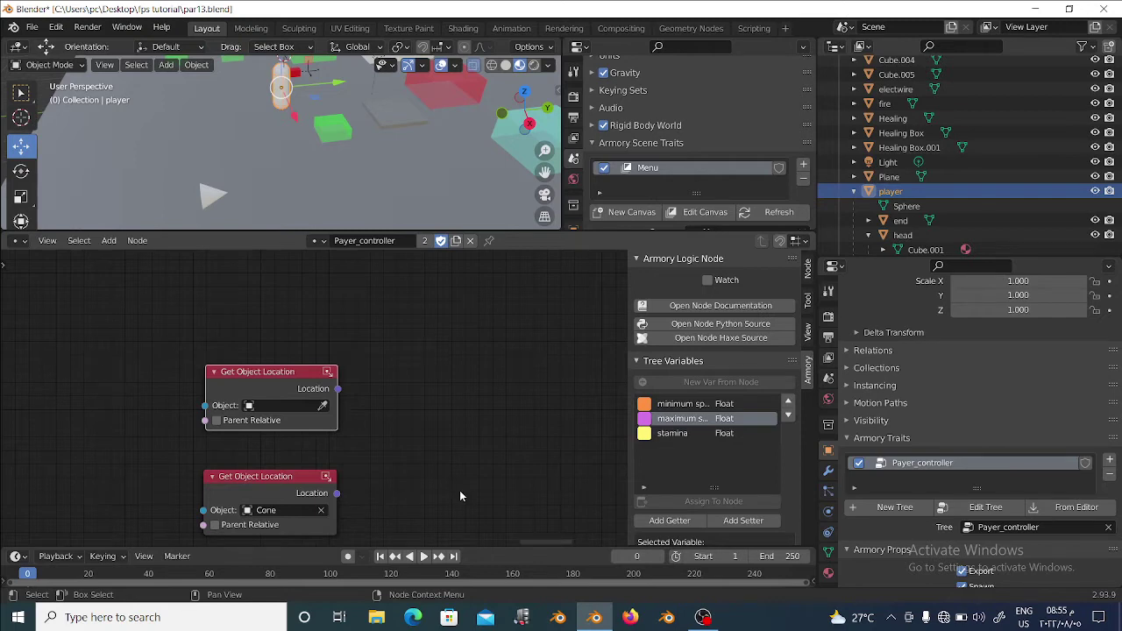
Launch GIMP, open the recent Untitled.xcf axes sketch, then return to Blender
{"action": "left_click", "coordinate": [127, 626]}
{"action": "type", "text": "gi"}
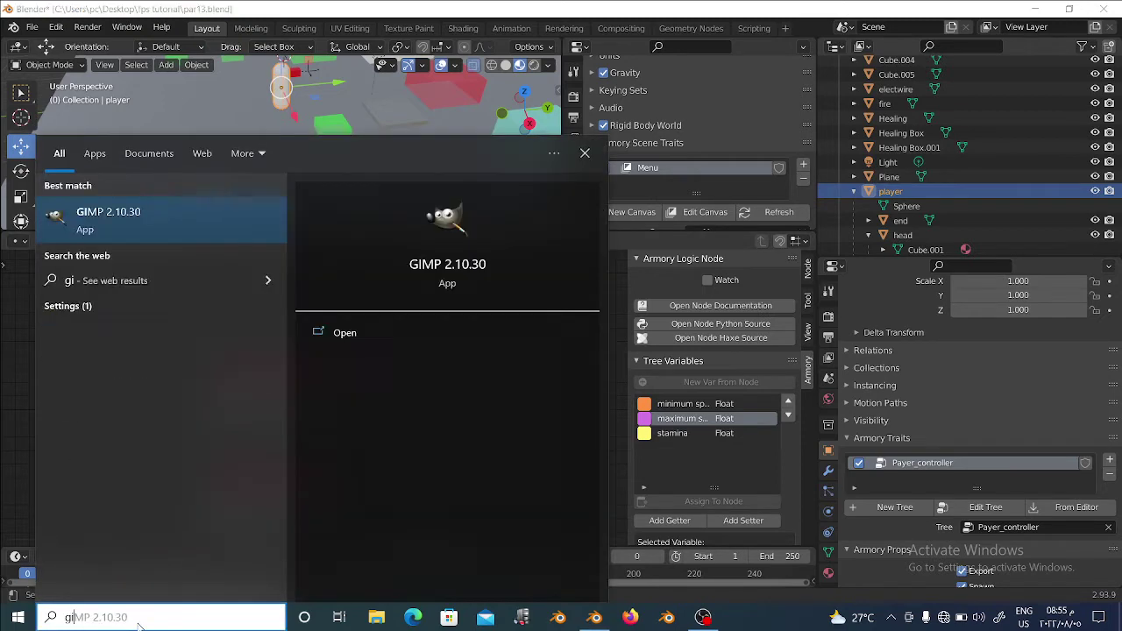
{"action": "type", "text": "mp"}
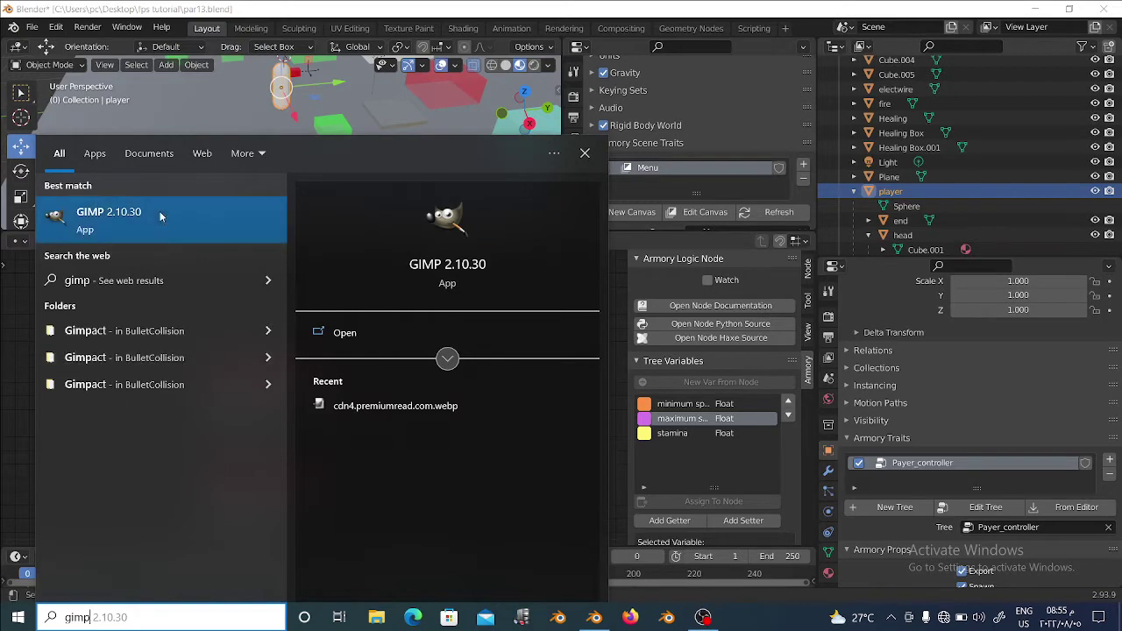
{"action": "left_click", "coordinate": [160, 211]}
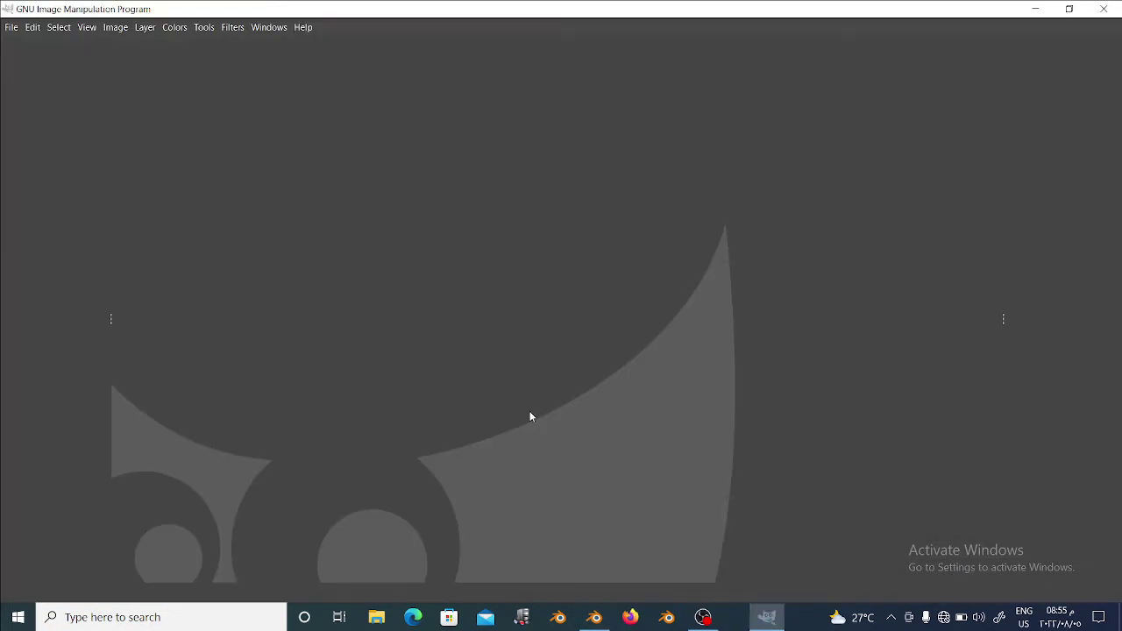
{"action": "left_click", "coordinate": [11, 31]}
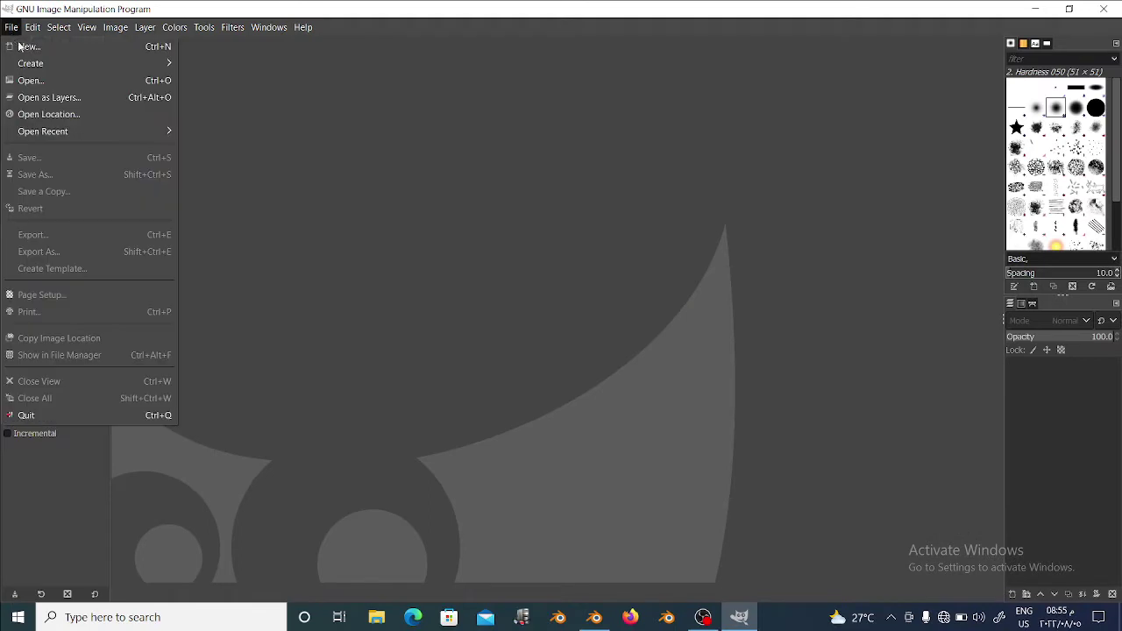
{"action": "mouse_move", "coordinate": [43, 132]}
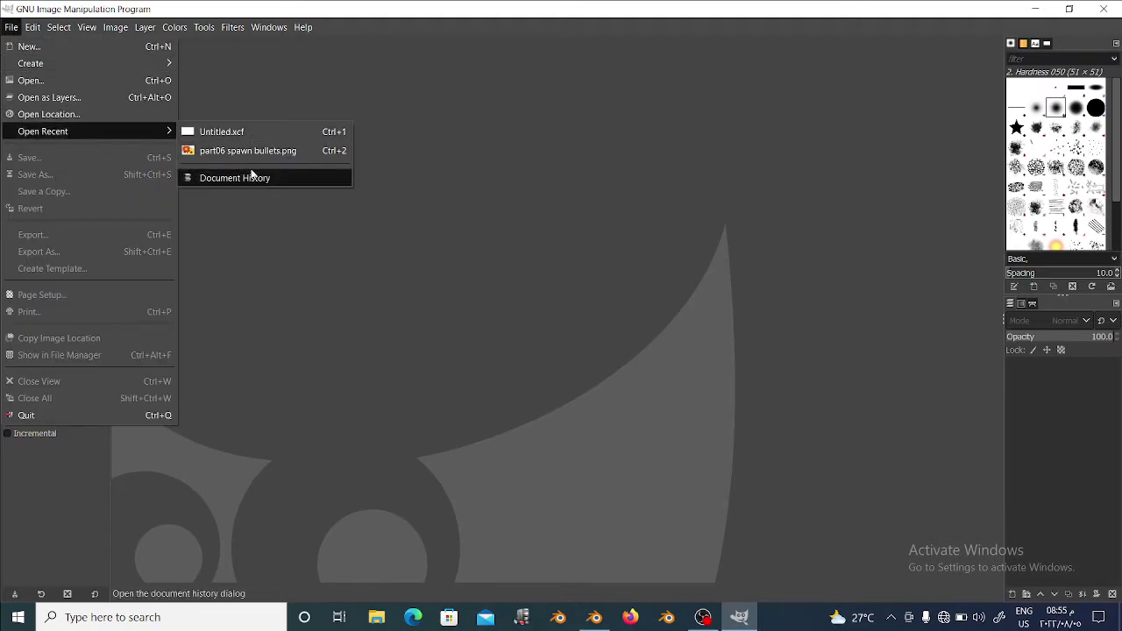
{"action": "left_click", "coordinate": [245, 132]}
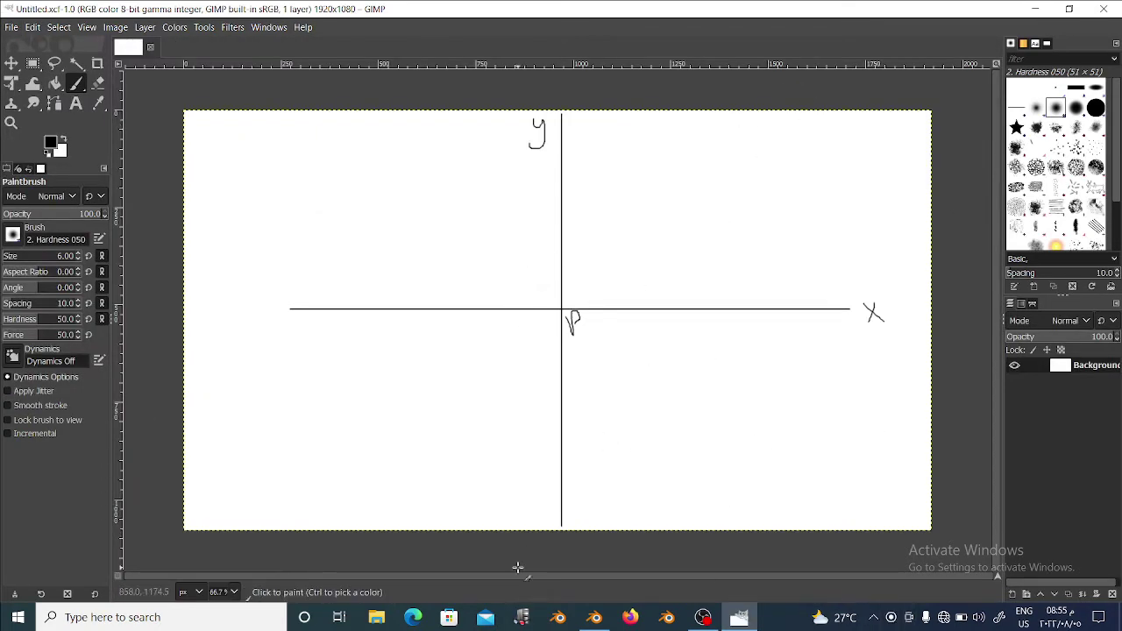
{"action": "left_click", "coordinate": [595, 617]}
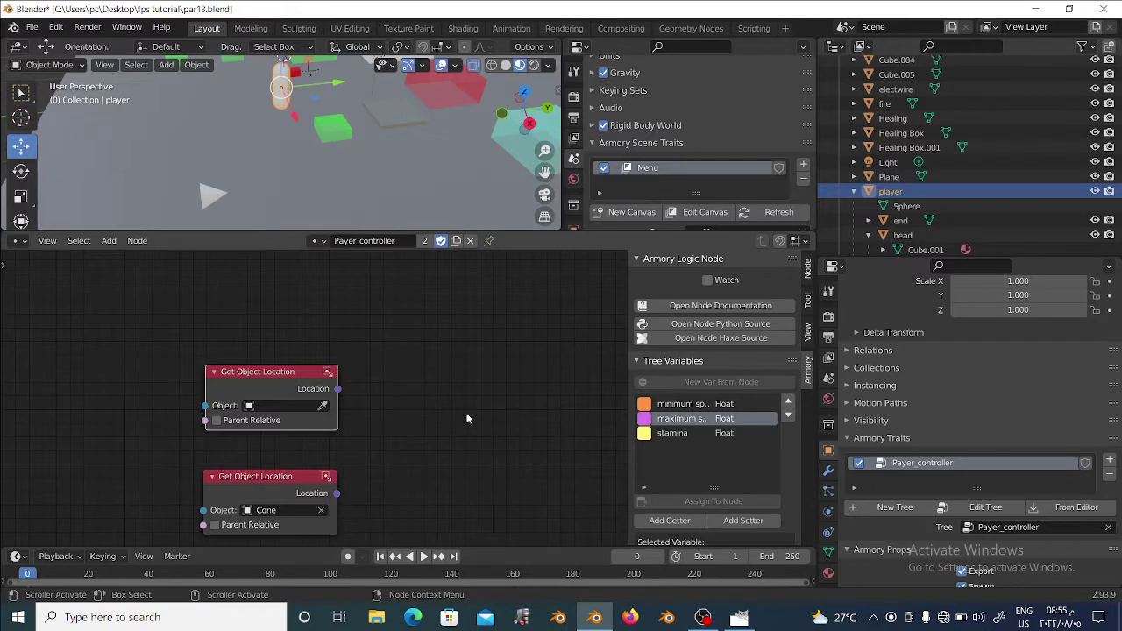
Add a Vector Math node and set its operation to Subtract
{"action": "left_click_drag", "start_coordinate": [302, 387], "coordinate": [297, 387]}
{"action": "key", "text": "shift+a"}
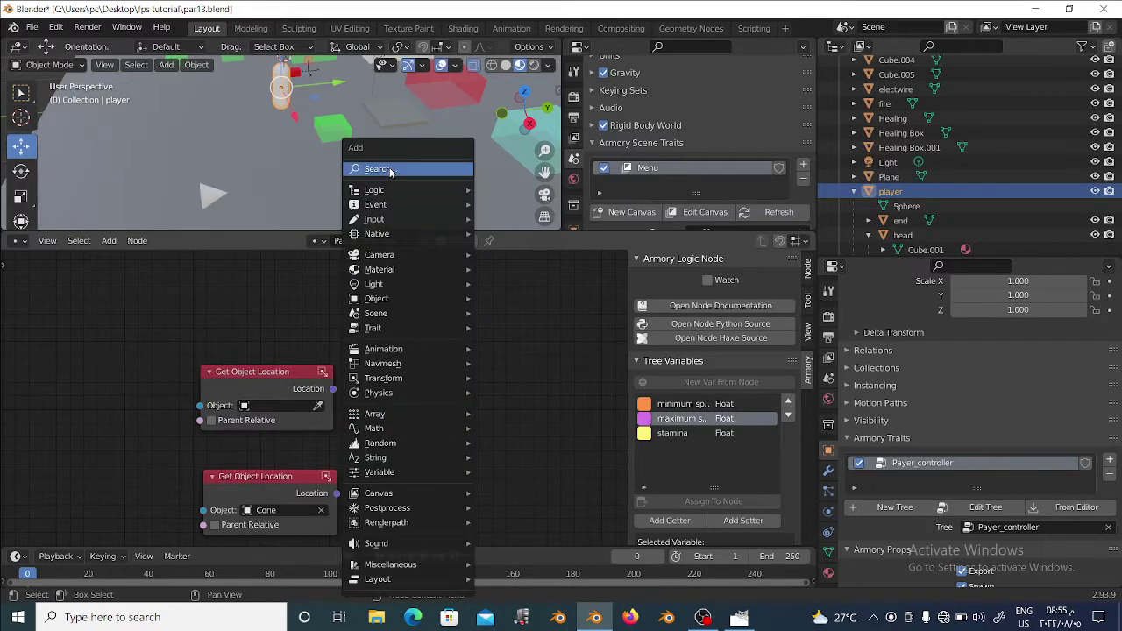
{"action": "left_click", "coordinate": [391, 171]}
{"action": "type", "text": "vectr"}
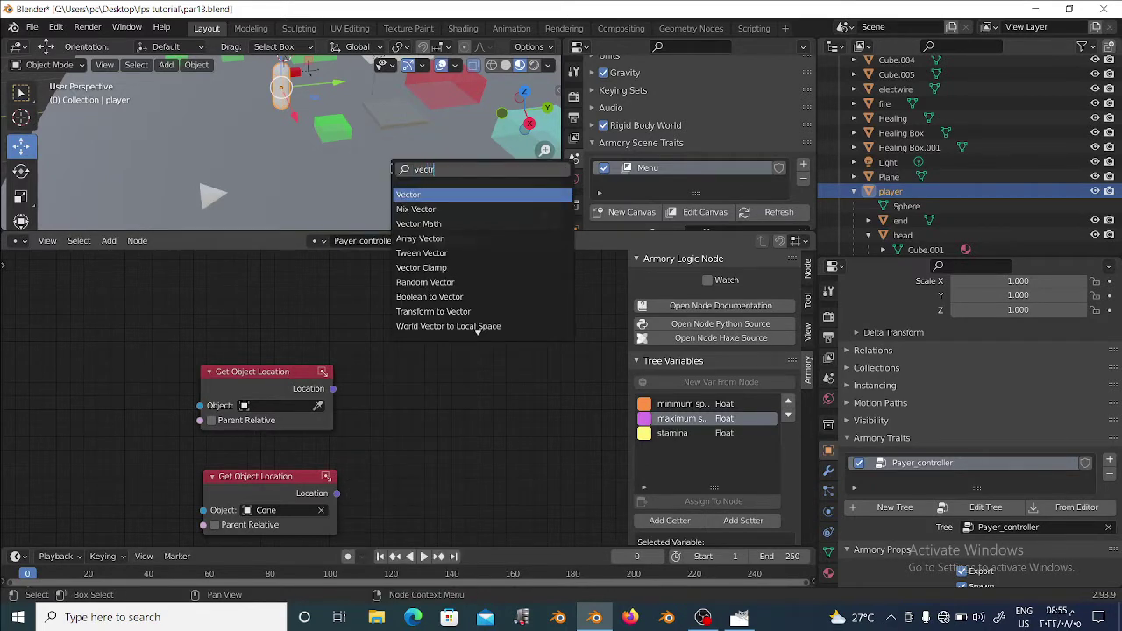
{"action": "type", "text": "o"}
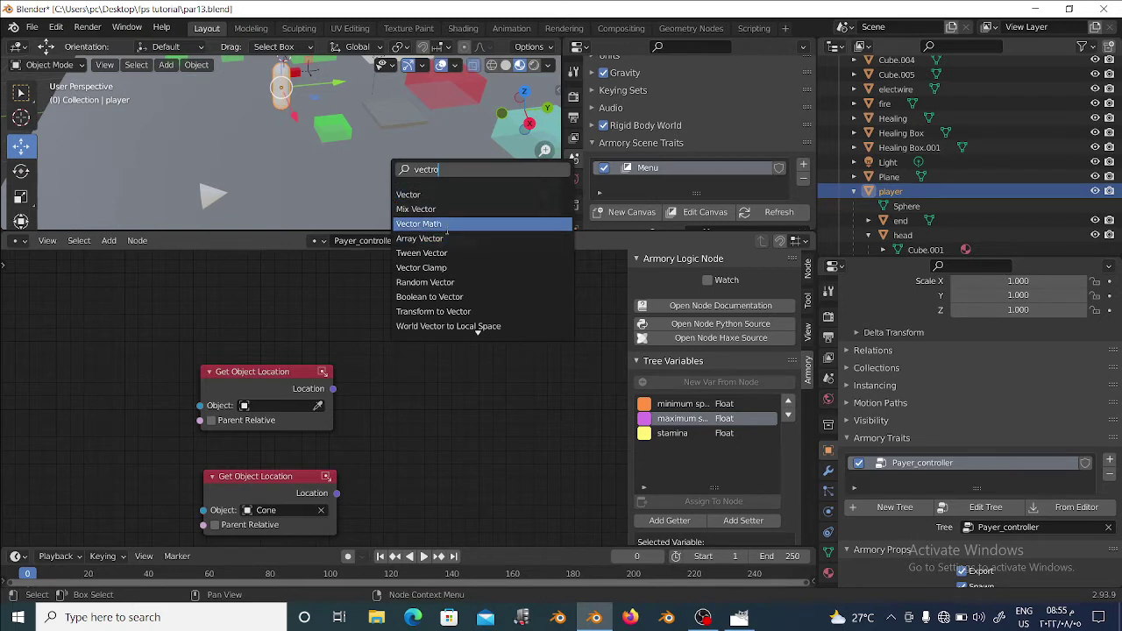
{"action": "left_click", "coordinate": [419, 224]}
{"action": "left_click", "coordinate": [538, 421]}
{"action": "scroll", "coordinate": [538, 432], "scroll_direction": "up", "scroll_amount": 1}
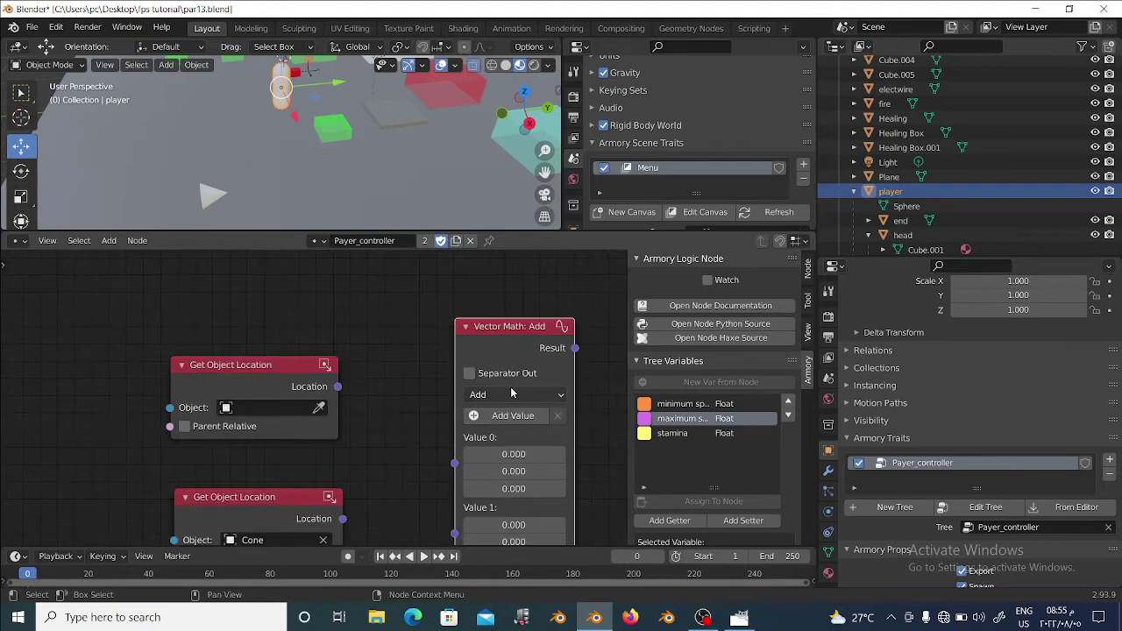
{"action": "left_click", "coordinate": [514, 395]}
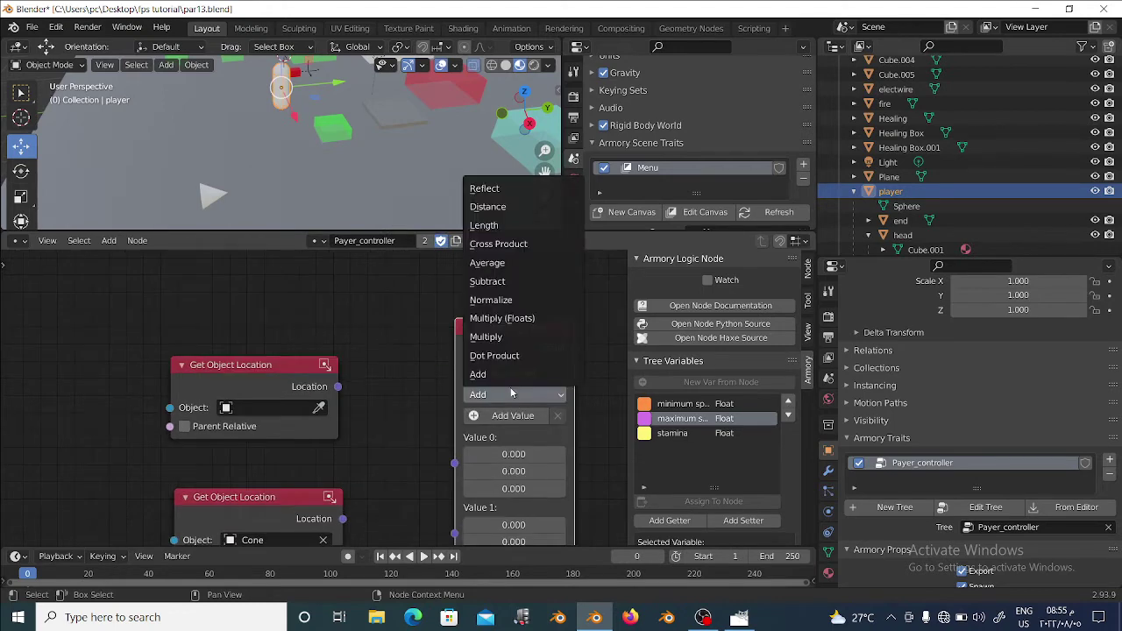
{"action": "left_click", "coordinate": [491, 281]}
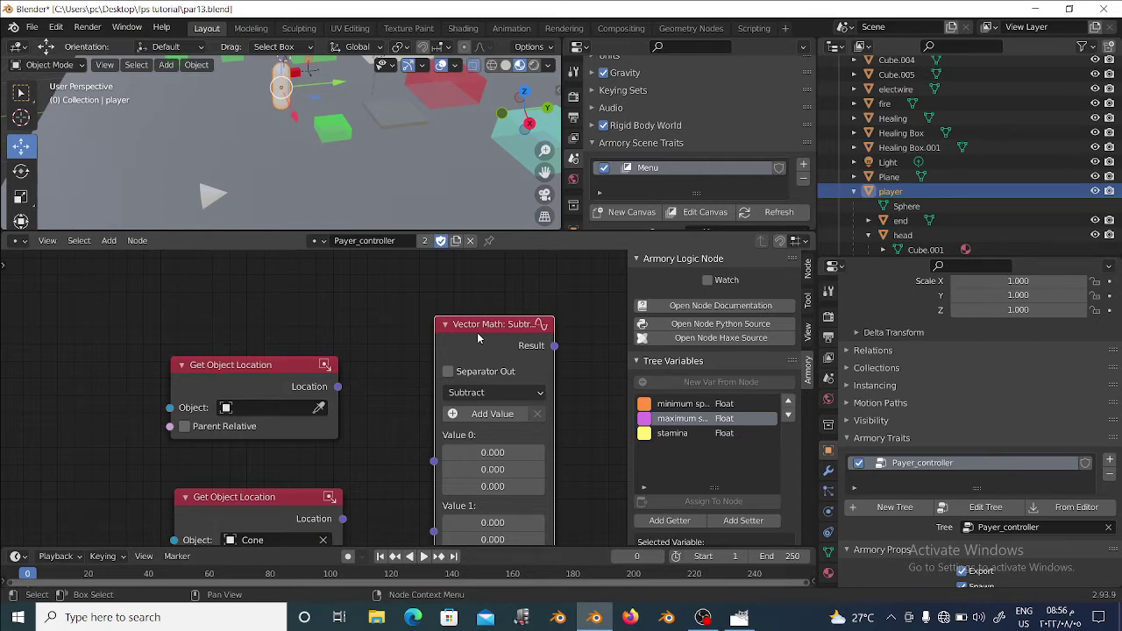
Connect the first Location to Value 0 and the Cone's Location to Value 1
{"action": "middle_click_drag", "start_coordinate": [336, 379], "coordinate": [293, 310]}
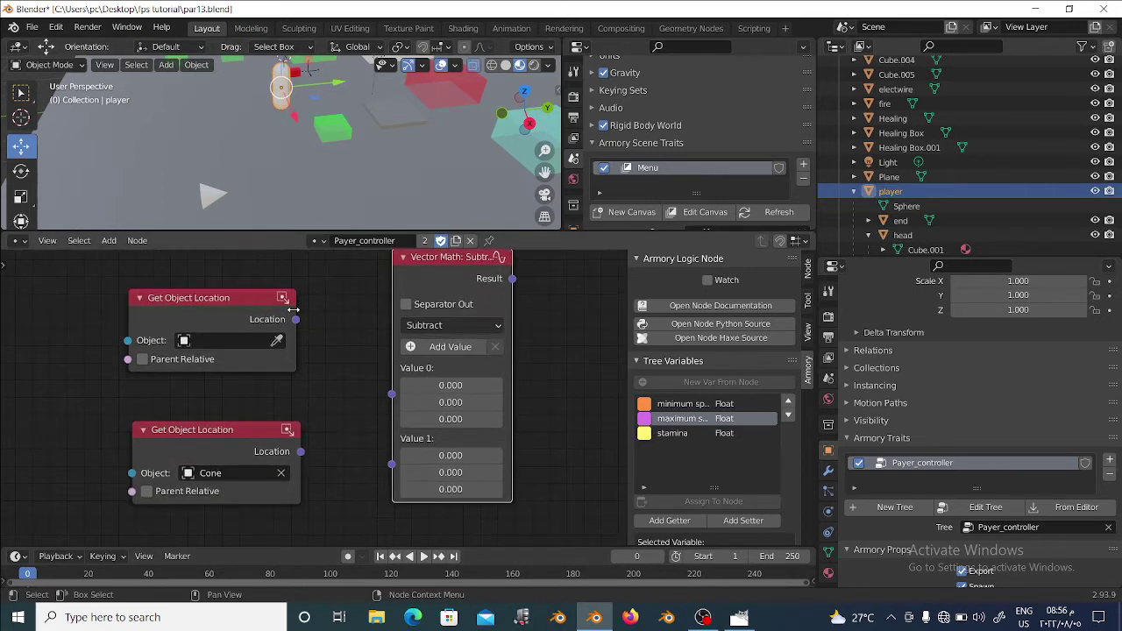
{"action": "left_click_drag", "start_coordinate": [295, 319], "coordinate": [391, 367]}
{"action": "left_click_drag", "start_coordinate": [309, 454], "coordinate": [379, 430]}
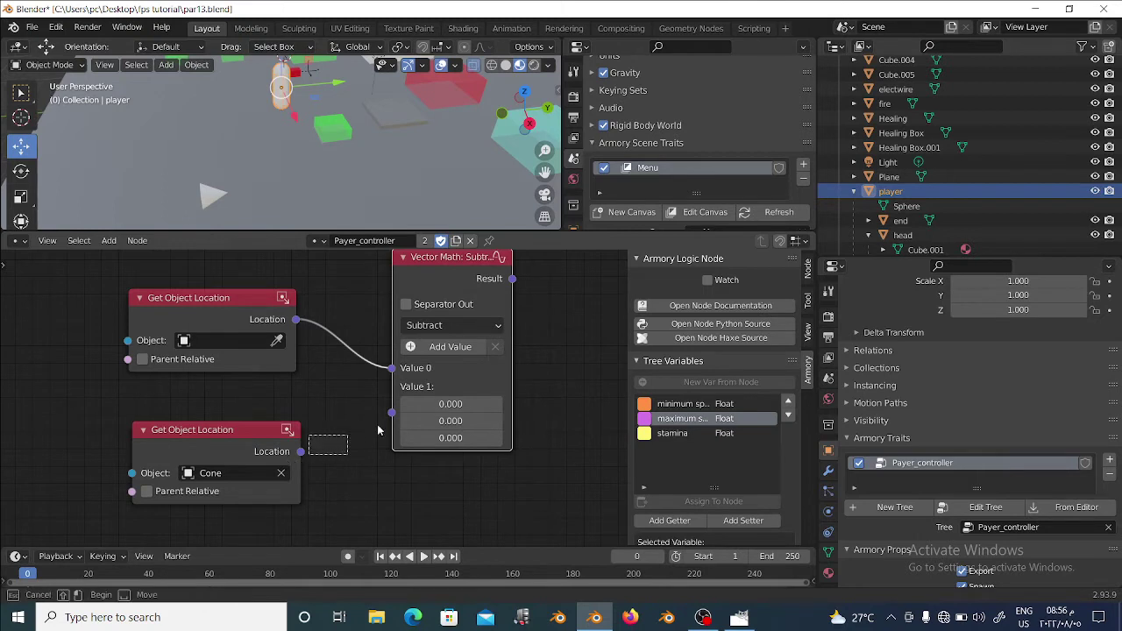
{"action": "left_click_drag", "start_coordinate": [301, 451], "coordinate": [391, 386]}
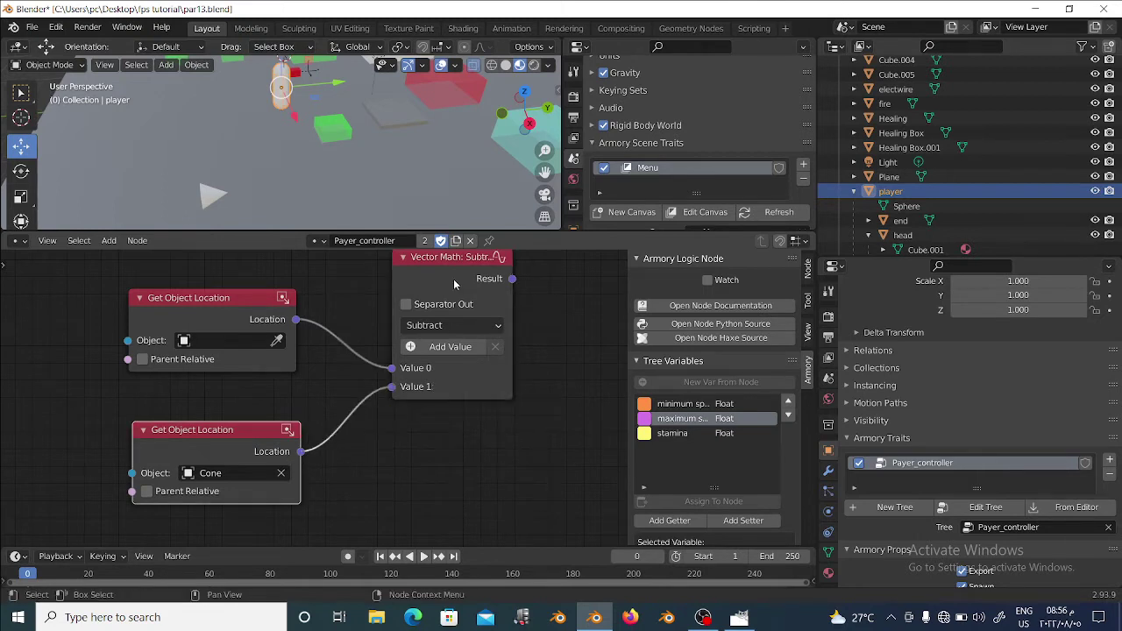
{"action": "left_click_drag", "start_coordinate": [454, 283], "coordinate": [438, 341]}
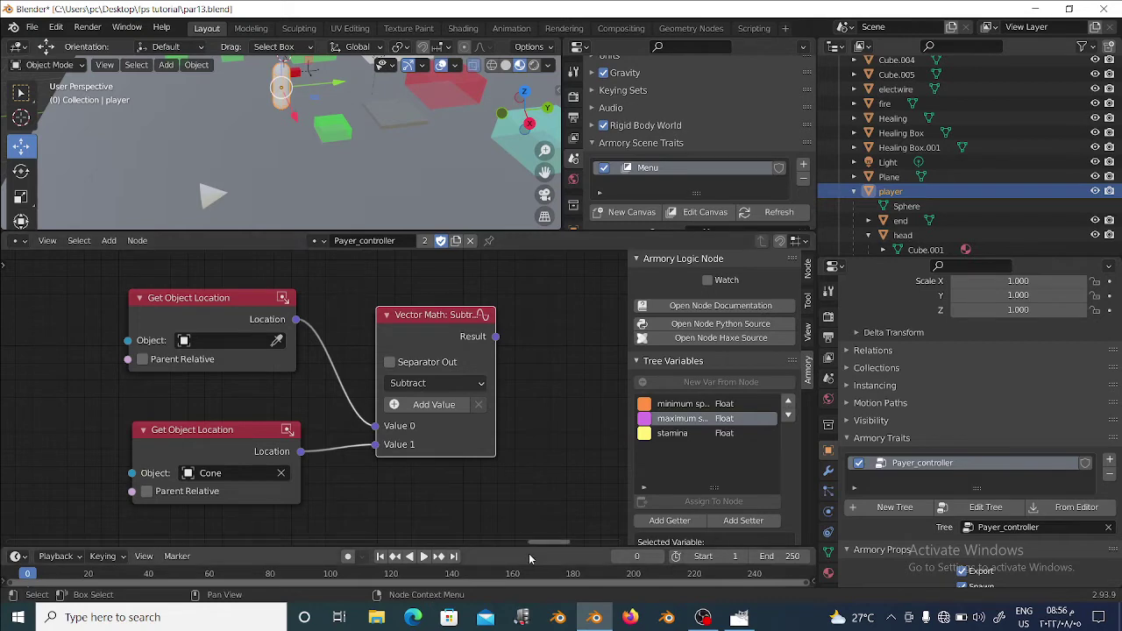
In the GIMP axes sketch, draw a mark in the upper-right quadrant, then undo it
{"action": "left_click", "coordinate": [739, 618]}
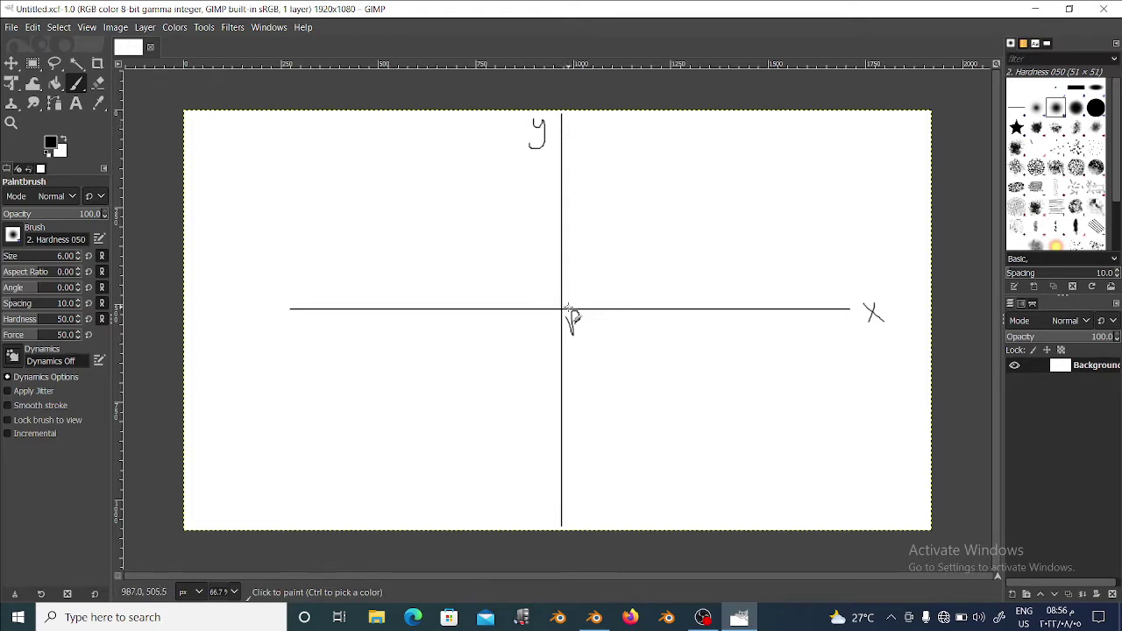
{"action": "left_click_drag", "start_coordinate": [677, 210], "coordinate": [690, 207]}
{"action": "left_click", "coordinate": [682, 210]}
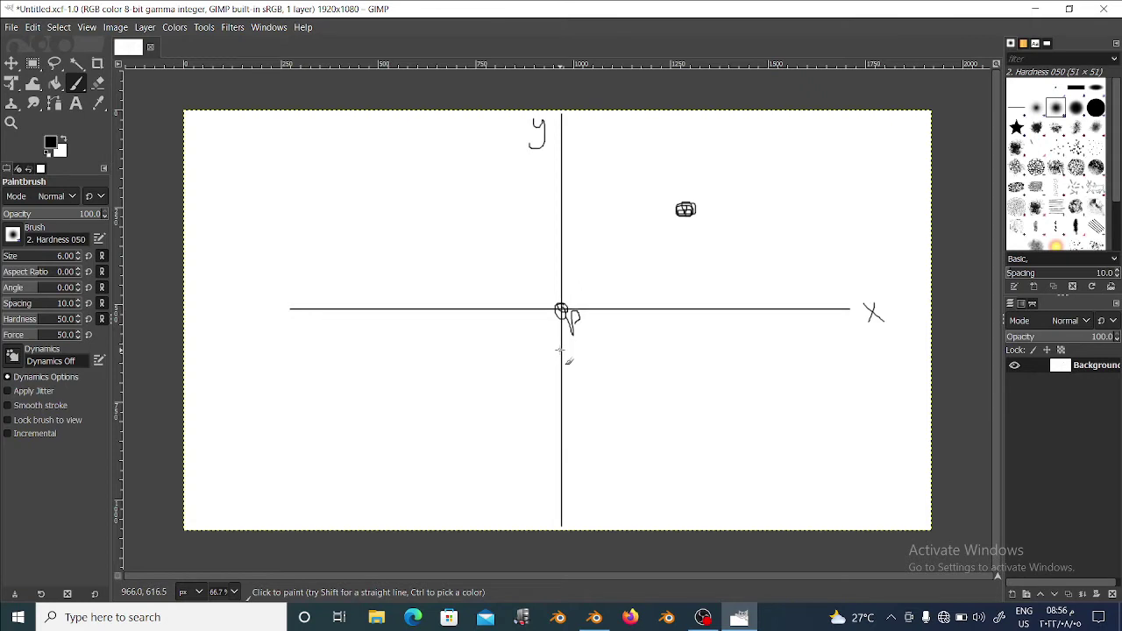
{"action": "key", "text": "ctrl+z"}
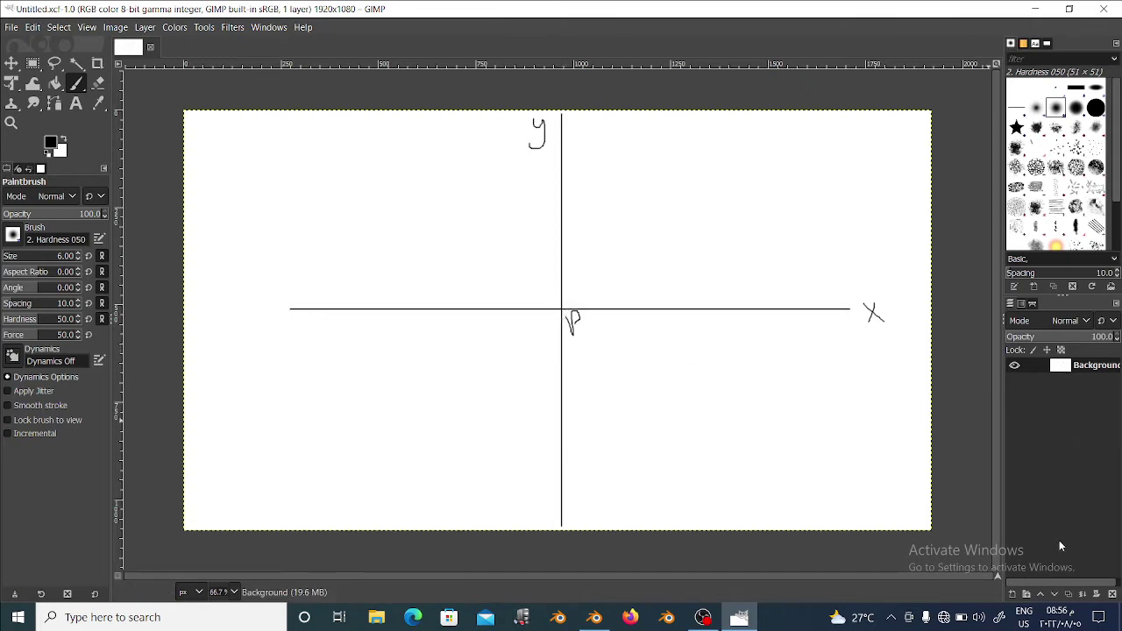
Add a transparent layer and mark the point up-right of the origin, undoing a freehand line
{"action": "left_click", "coordinate": [1014, 595]}
{"action": "left_click", "coordinate": [1032, 582]}
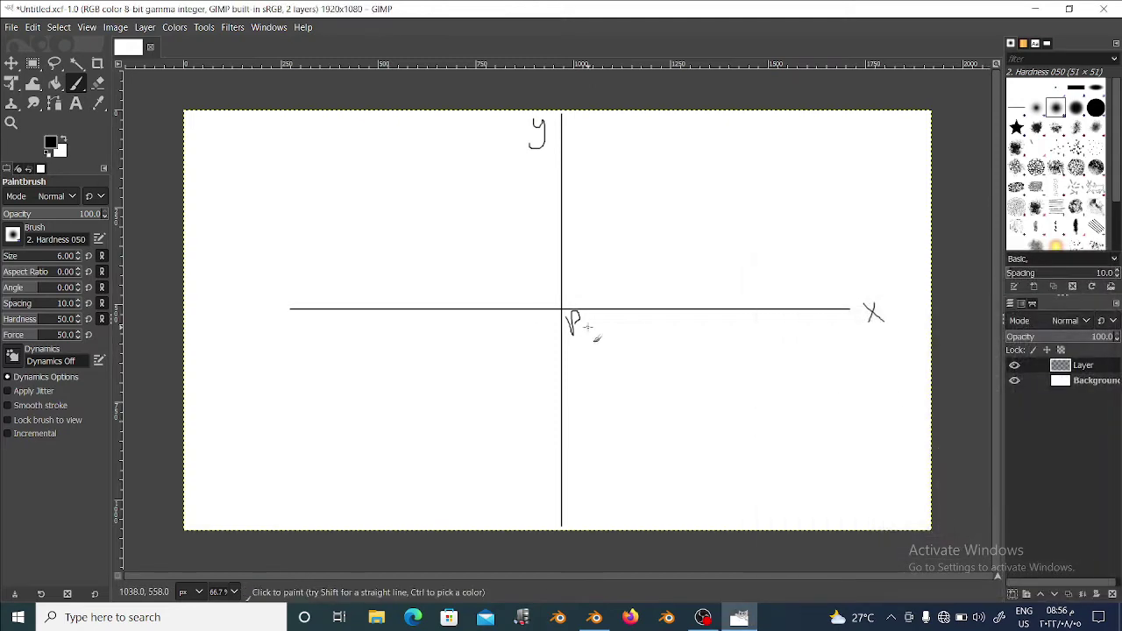
{"action": "left_click_drag", "start_coordinate": [680, 210], "coordinate": [693, 217]}
{"action": "left_click_drag", "start_coordinate": [561, 308], "coordinate": [683, 209]}
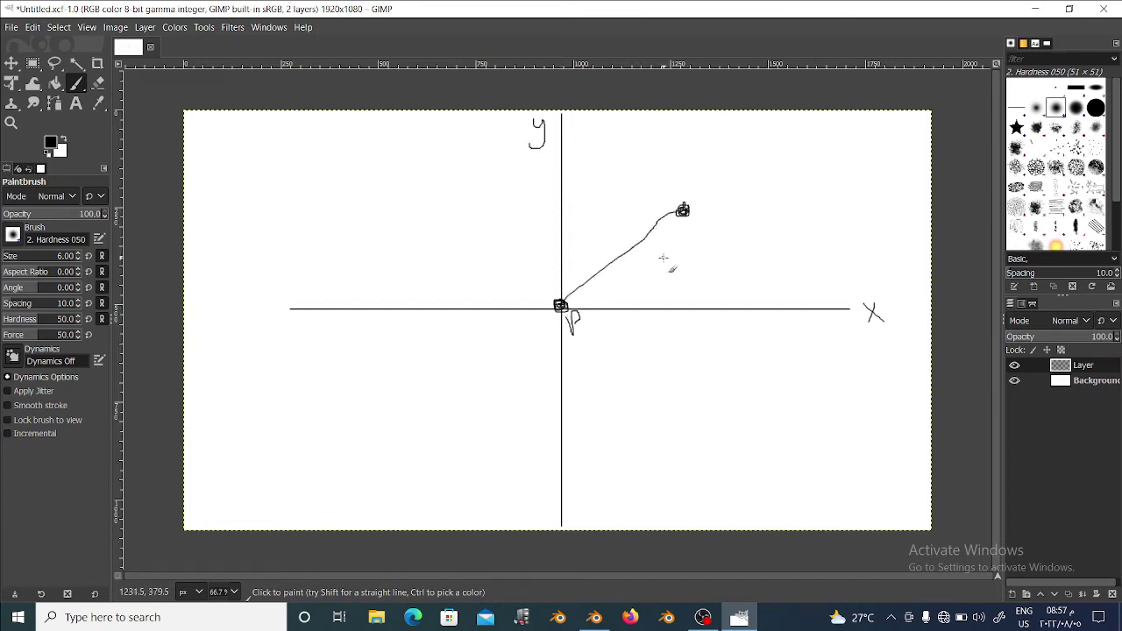
{"action": "key", "text": "ctrl+z"}
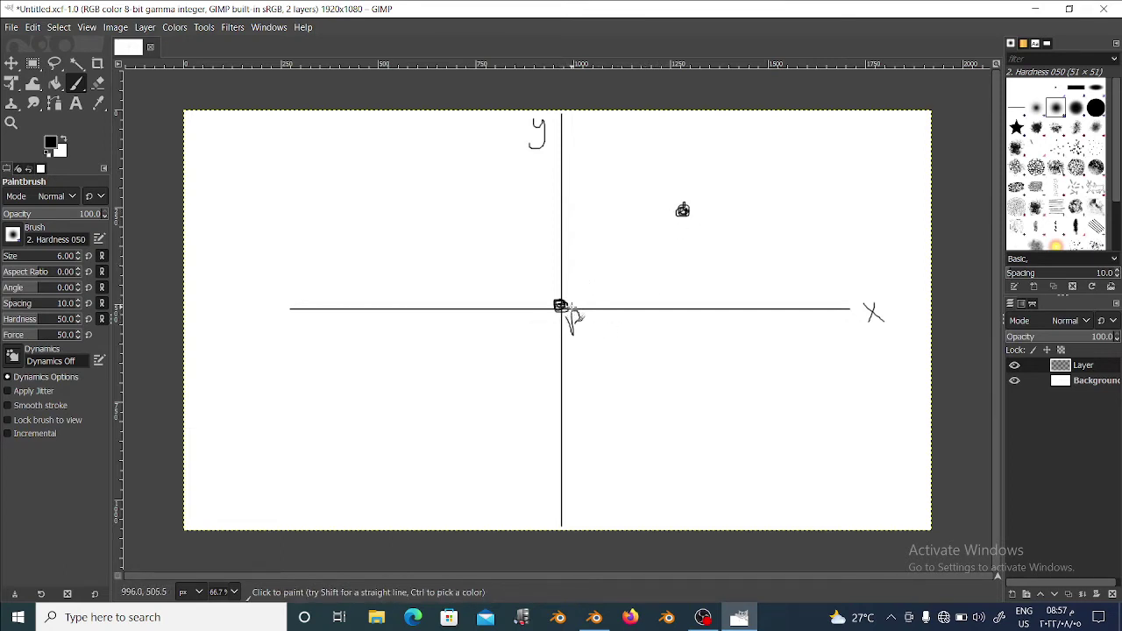
Paint tick marks along the X axis and dashes down from the point
{"action": "mouse_move", "coordinate": [584, 298]}
{"action": "left_mouse_down"}
{"action": "mouse_move", "coordinate": [606, 319]}
{"action": "mouse_move", "coordinate": [640, 317]}
{"action": "left_mouse_up"}
{"action": "mouse_move", "coordinate": [665, 289]}
{"action": "left_mouse_down"}
{"action": "mouse_move", "coordinate": [665, 314]}
{"action": "mouse_move", "coordinate": [687, 313]}
{"action": "left_mouse_up"}
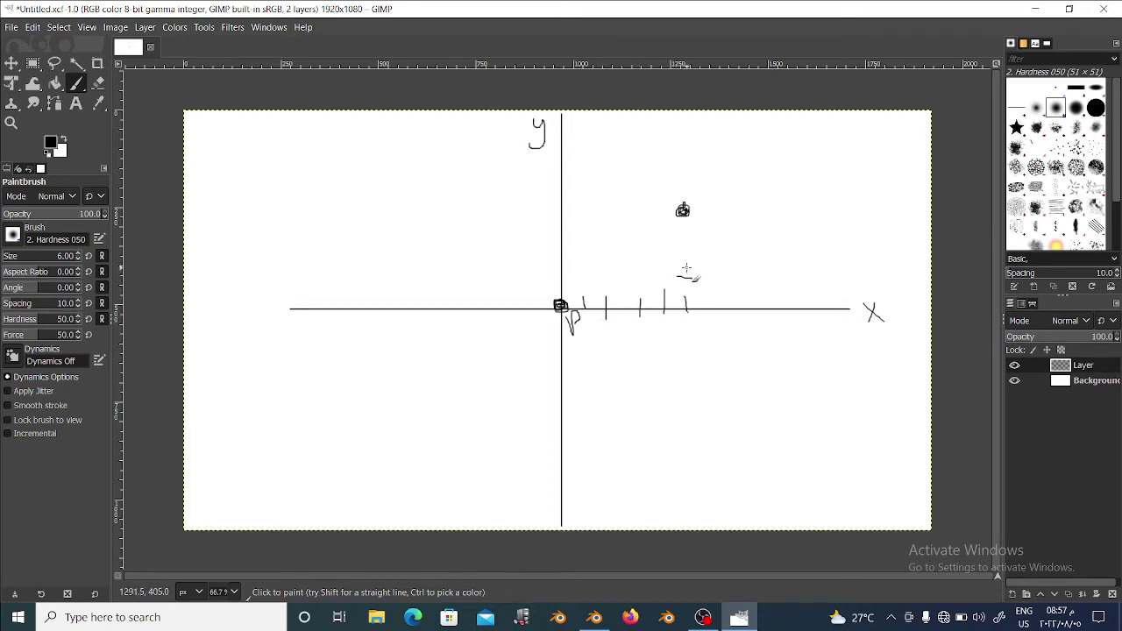
{"action": "mouse_move", "coordinate": [684, 261]}
{"action": "left_mouse_down"}
{"action": "mouse_move", "coordinate": [696, 260]}
{"action": "mouse_move", "coordinate": [689, 223]}
{"action": "mouse_move", "coordinate": [687, 312]}
{"action": "mouse_move", "coordinate": [577, 303]}
{"action": "mouse_move", "coordinate": [686, 308]}
{"action": "mouse_move", "coordinate": [571, 313]}
{"action": "left_mouse_up"}
{"action": "key", "text": "ctrl+z"}
{"action": "key", "text": "ctrl+z"}
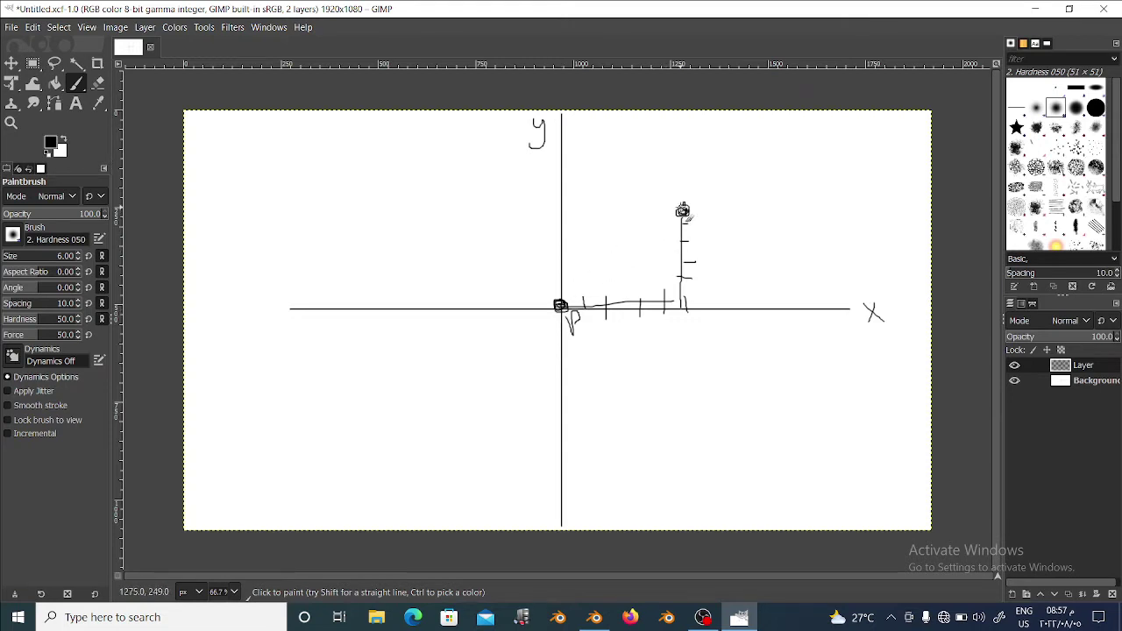
Draw a straight line from the origin to the point, then return to Blender's node tree
{"action": "left_click_drag", "start_coordinate": [682, 211], "coordinate": [603, 284]}
{"action": "key", "text": "ctrl+z"}
{"action": "left_click", "coordinate": [561, 306], "text": "shift"}
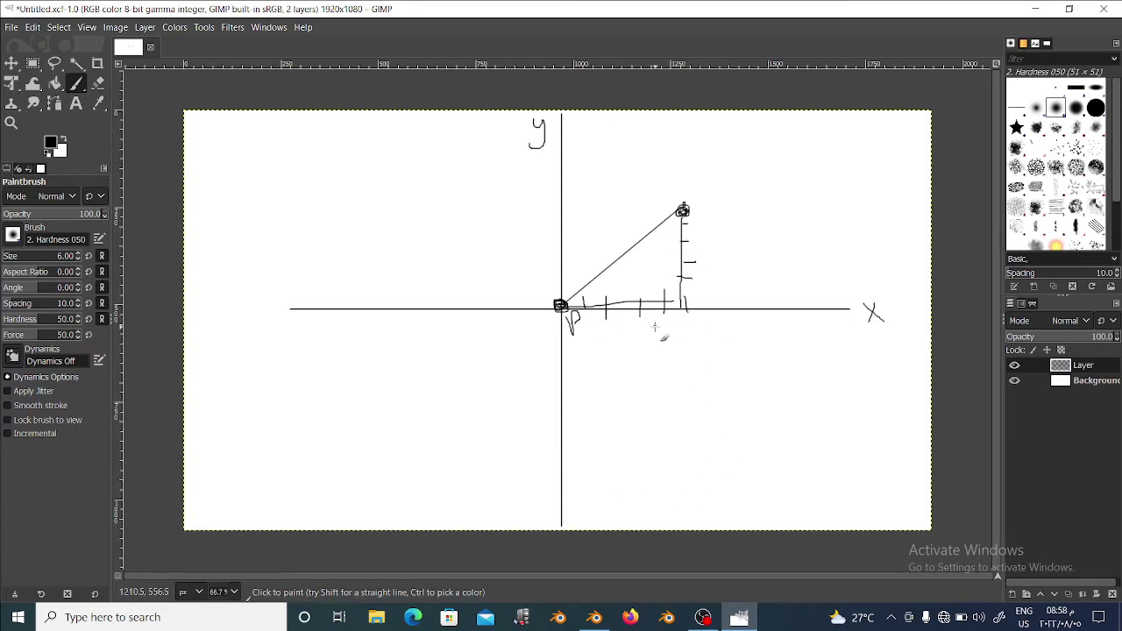
{"action": "left_click", "coordinate": [595, 617]}
{"action": "middle_click_drag", "start_coordinate": [512, 362], "coordinate": [434, 371]}
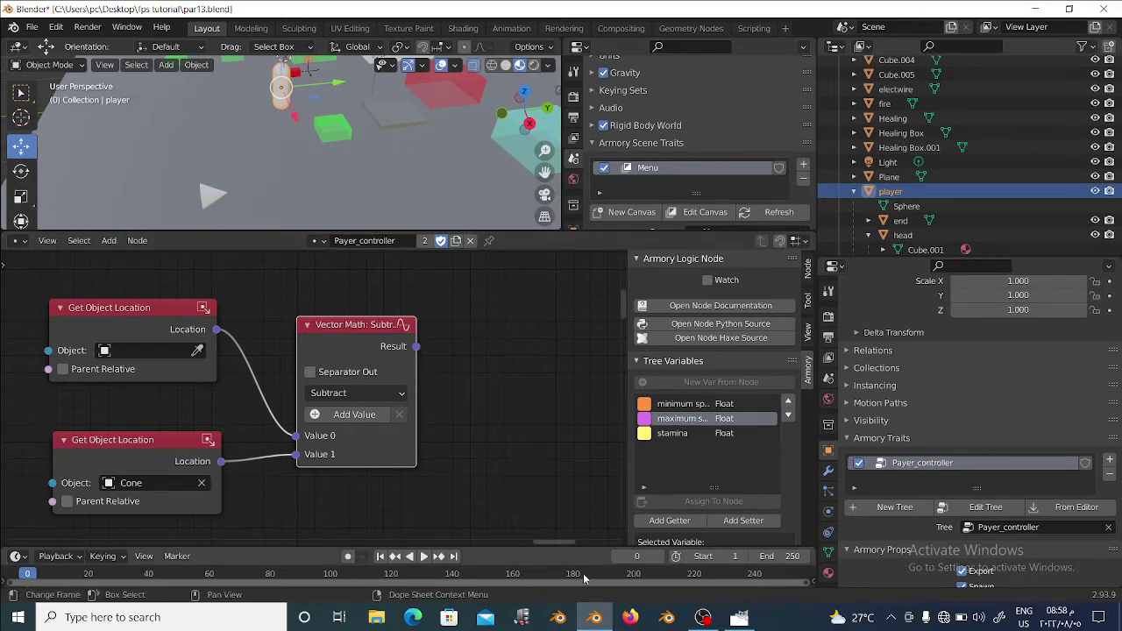
Back in Blender, duplicate the Subtract Vector Math node and place the copy up and right
{"action": "left_click", "coordinate": [739, 617]}
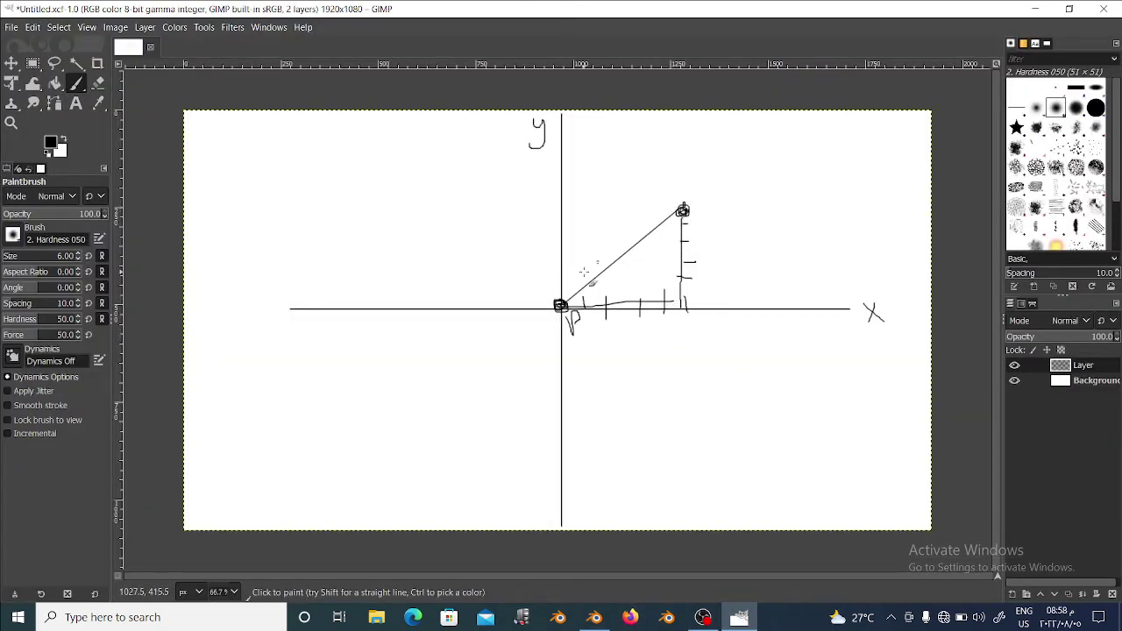
{"action": "left_click", "coordinate": [1036, 9]}
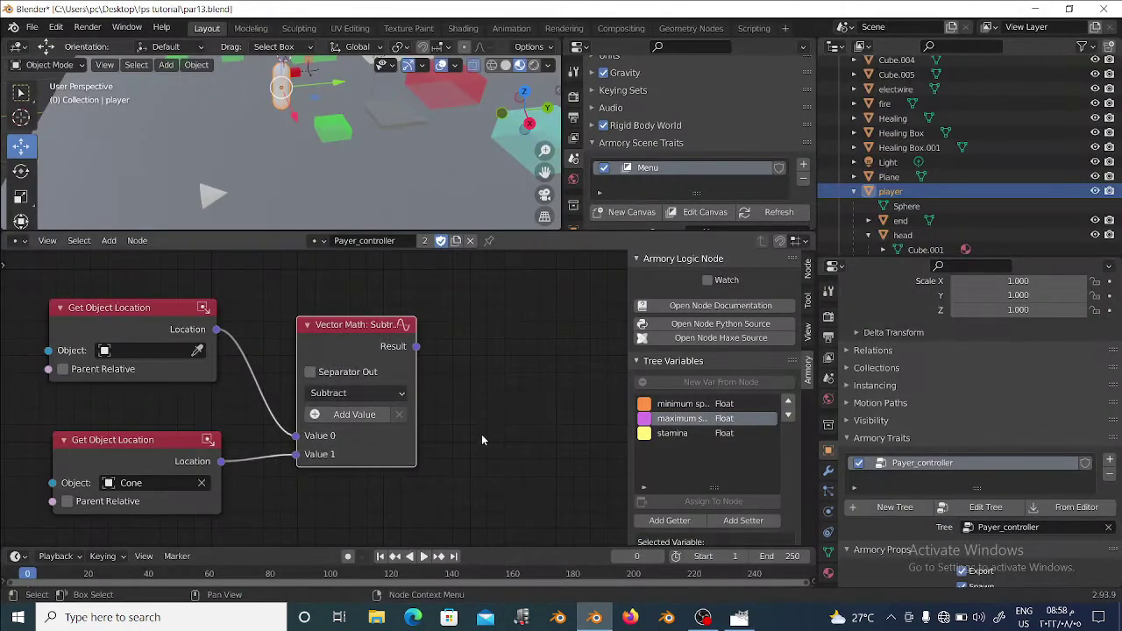
{"action": "left_click", "coordinate": [338, 344]}
{"action": "key", "text": "shift+d"}
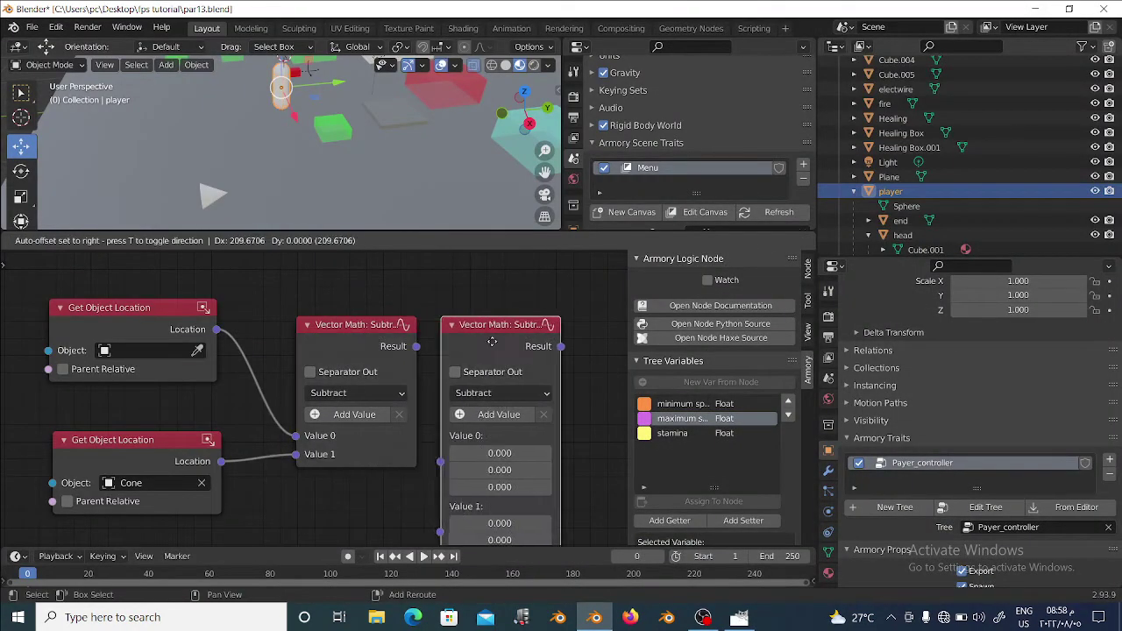
{"action": "left_click", "coordinate": [544, 318]}
Set the copy's operation to Normalize and link the Subtract Result into its Value 0
{"action": "left_click", "coordinate": [535, 369]}
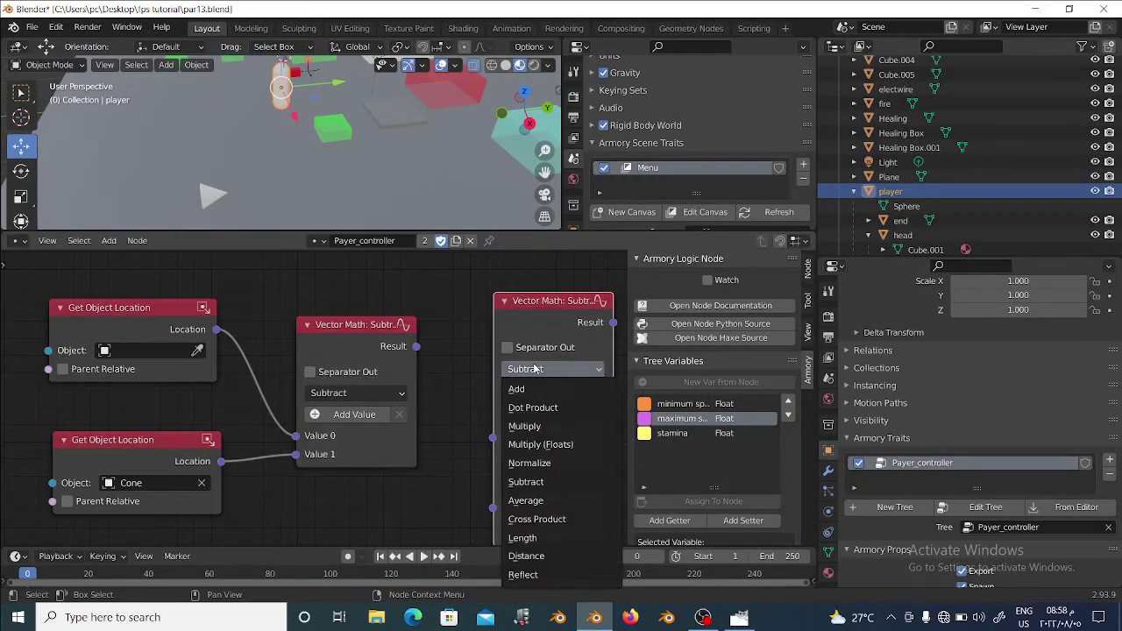
{"action": "left_click", "coordinate": [530, 463]}
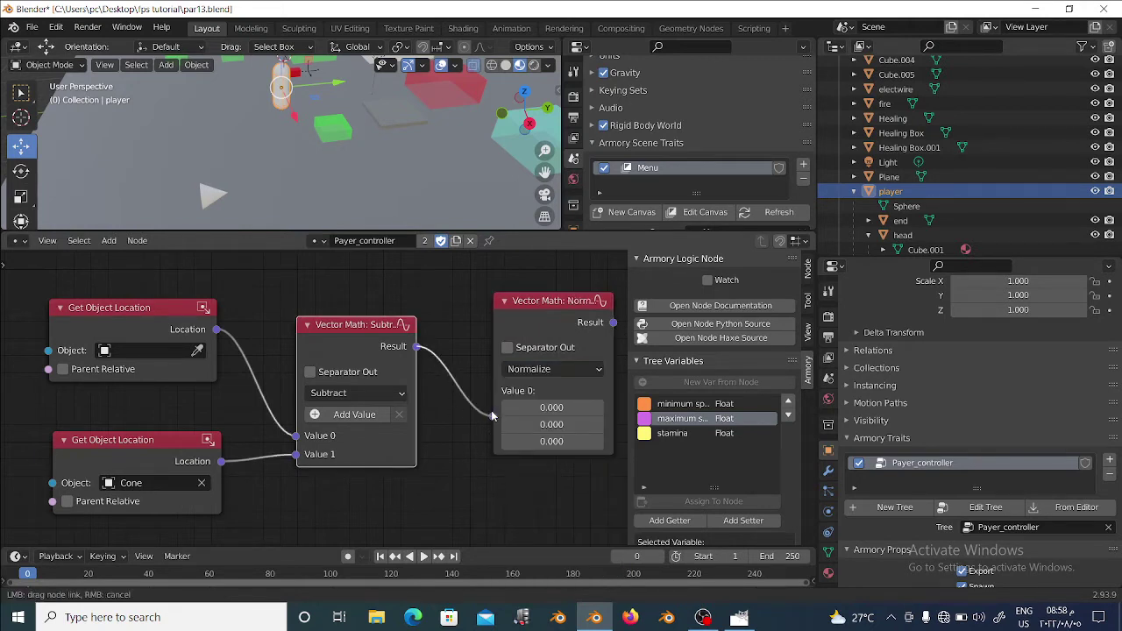
{"action": "left_click_drag", "start_coordinate": [418, 349], "coordinate": [493, 416]}
{"action": "middle_click_drag", "start_coordinate": [552, 322], "coordinate": [541, 357]}
{"action": "left_click_drag", "start_coordinate": [541, 357], "coordinate": [535, 317]}
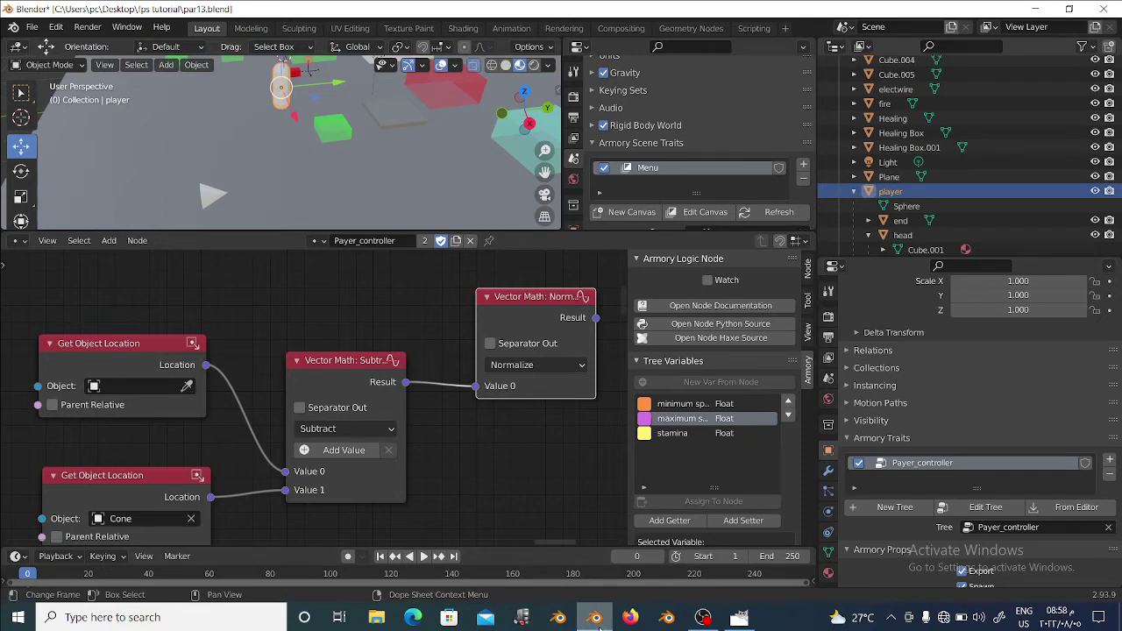
{"action": "mouse_move", "coordinate": [595, 617]}
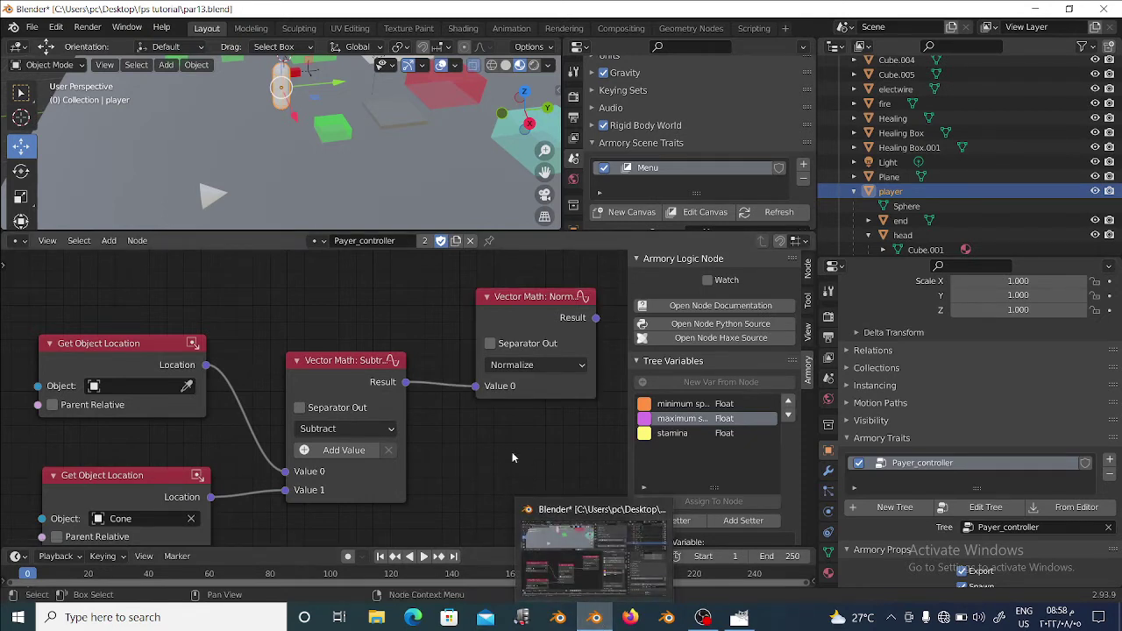
{"action": "left_click", "coordinate": [605, 624]}
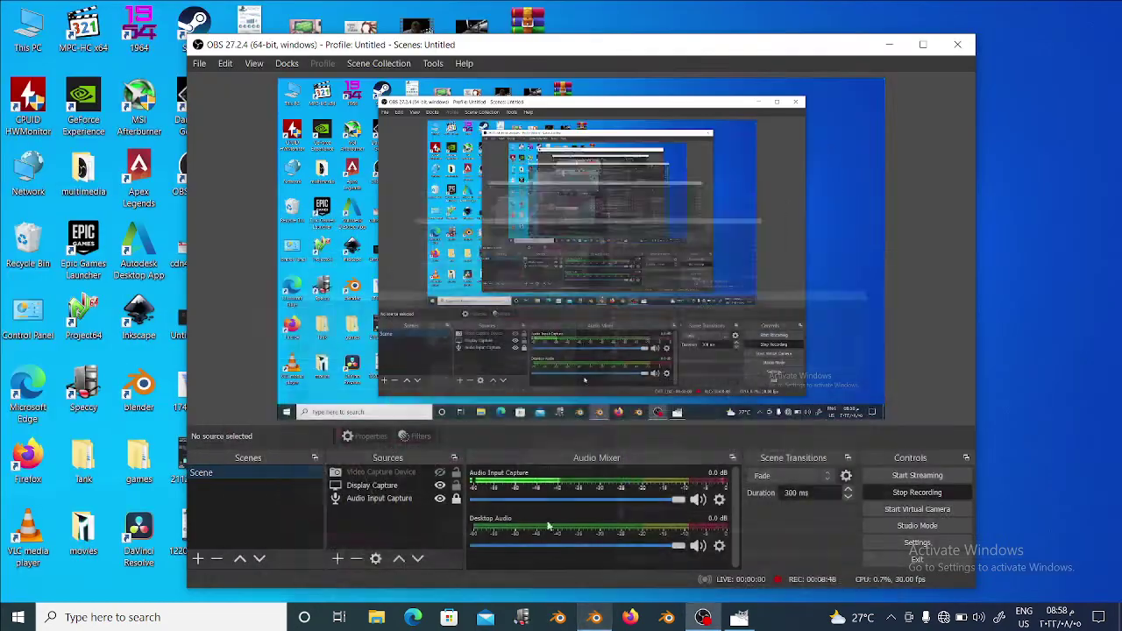
{"action": "left_click", "coordinate": [605, 621]}
{"action": "mouse_move", "coordinate": [594, 617]}
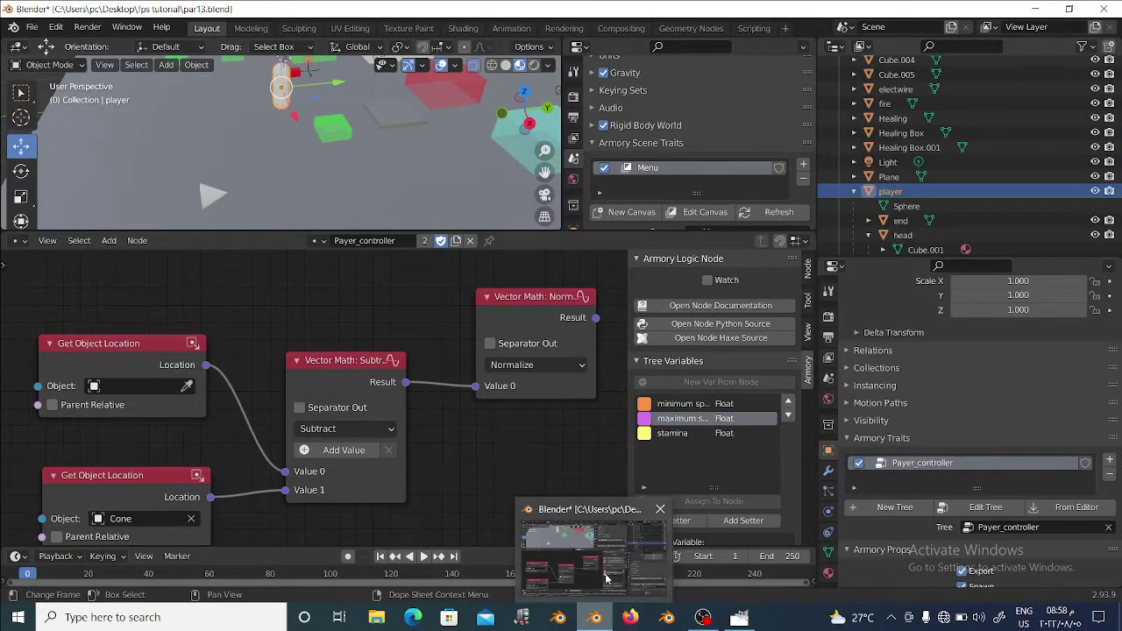
Paint a handwritten label along the triangle's hypotenuse in GIMP, then return to Blender's node tree
{"action": "left_click", "coordinate": [741, 621]}
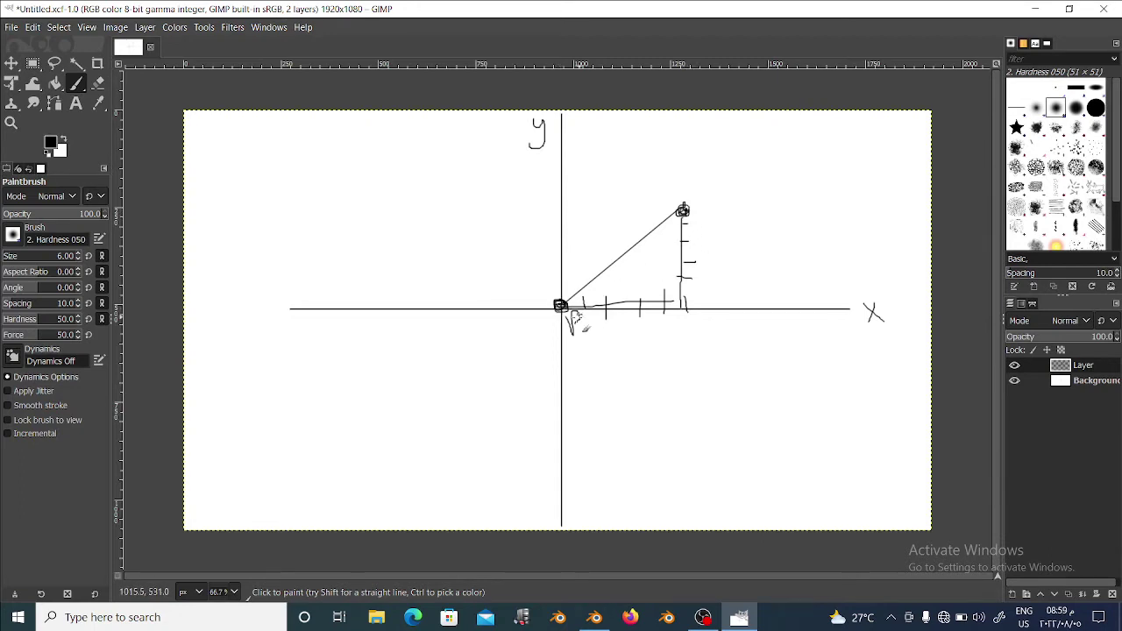
{"action": "left_click_drag", "start_coordinate": [600, 258], "coordinate": [648, 225]}
{"action": "left_click", "coordinate": [1035, 9]}
{"action": "middle_click_drag", "start_coordinate": [526, 456], "coordinate": [524, 509]}
Zoom out and move the Normalize node up, above the other nodes
{"action": "key", "text": "g"}
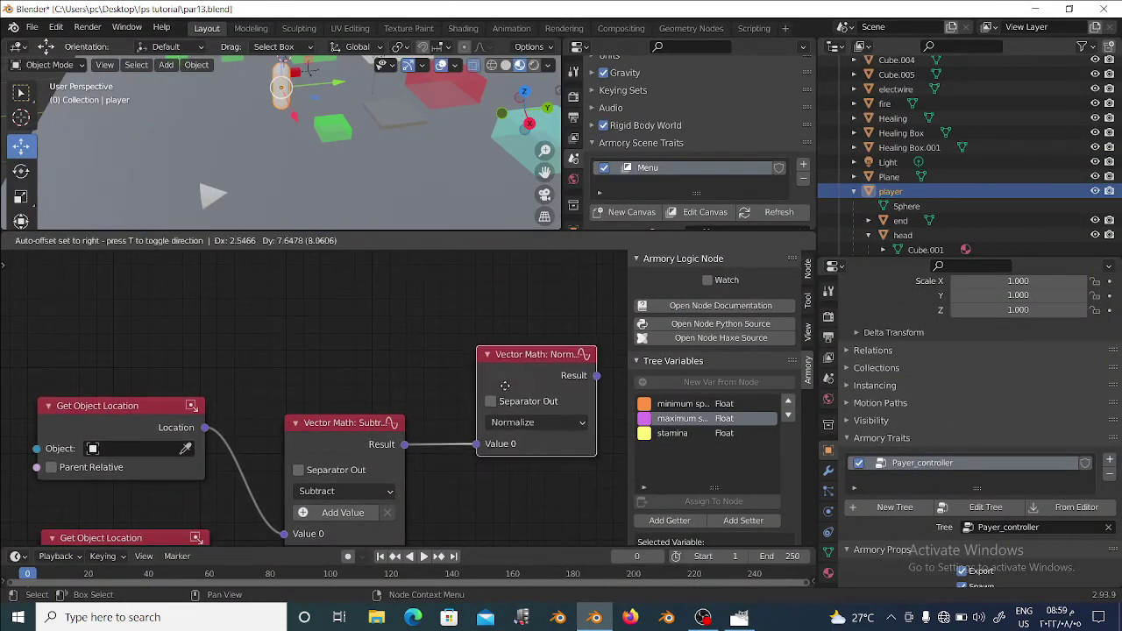
{"action": "left_click", "coordinate": [442, 363]}
{"action": "scroll", "coordinate": [396, 381], "scroll_direction": "down", "scroll_amount": 2}
{"action": "scroll", "coordinate": [397, 375], "scroll_direction": "down", "scroll_amount": 2}
{"action": "middle_click_drag", "start_coordinate": [396, 376], "coordinate": [442, 363]}
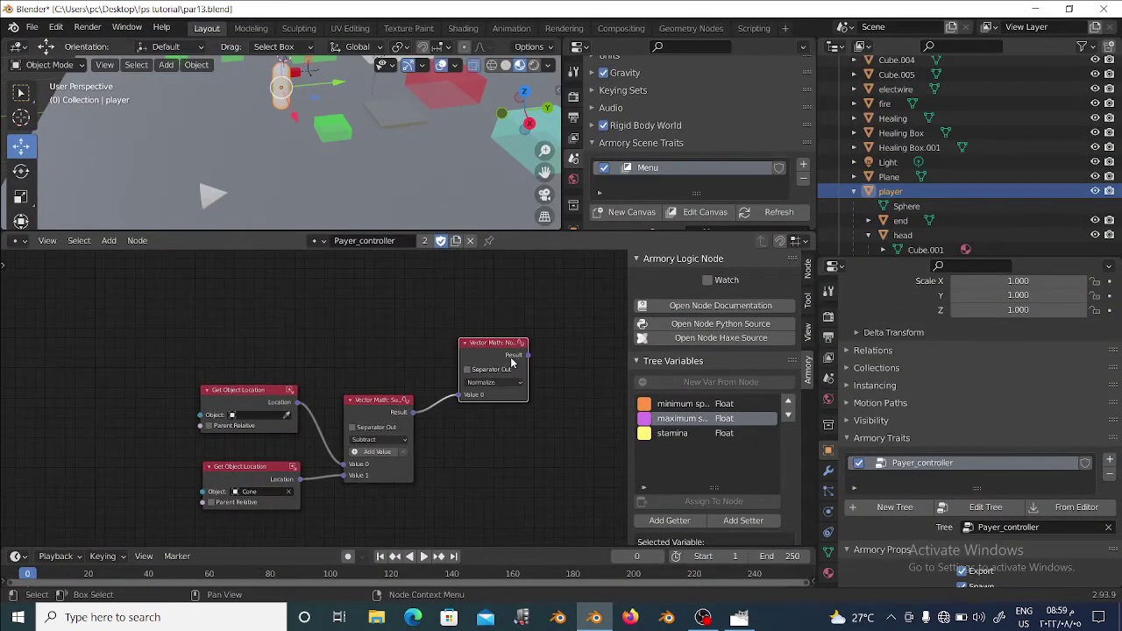
{"action": "key", "text": "g"}
{"action": "left_click", "coordinate": [508, 325]}
{"action": "middle_click_drag", "start_coordinate": [489, 411], "coordinate": [480, 419]}
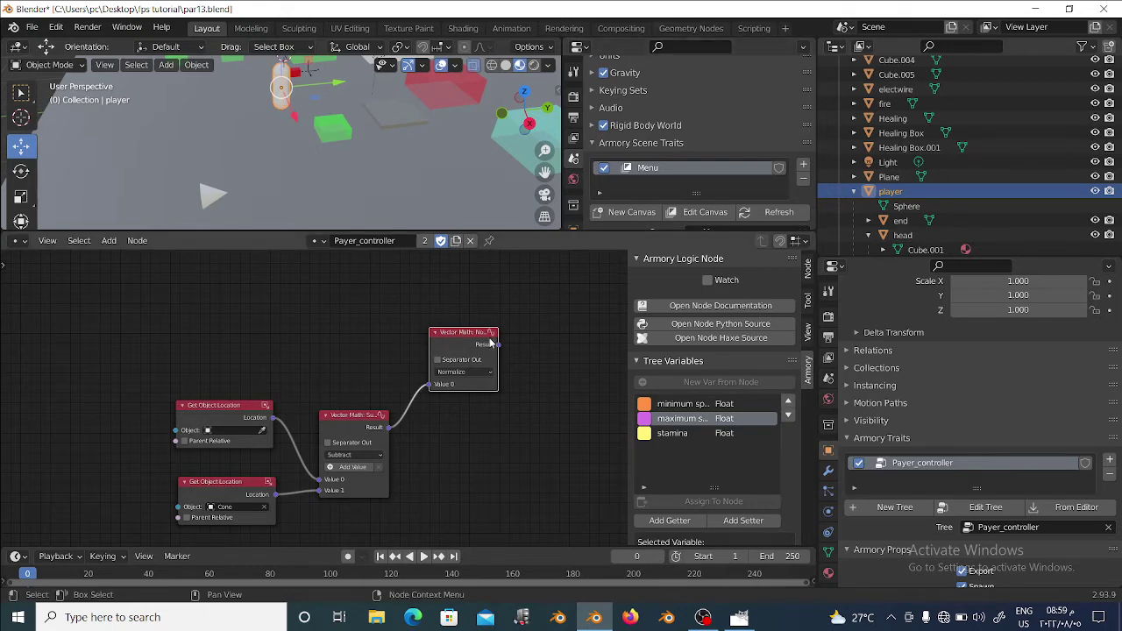
Pan the view up and bring up the Add menu's node search
{"action": "middle_click_drag", "start_coordinate": [513, 374], "coordinate": [495, 310]}
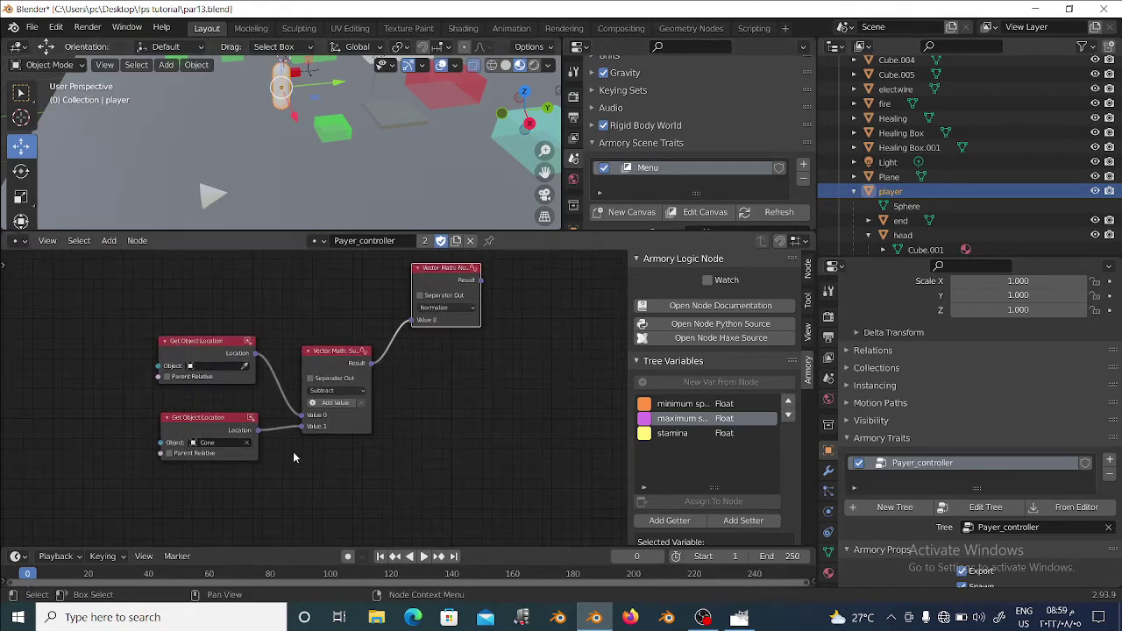
{"action": "key", "text": "shift+a"}
{"action": "left_click", "coordinate": [245, 165]}
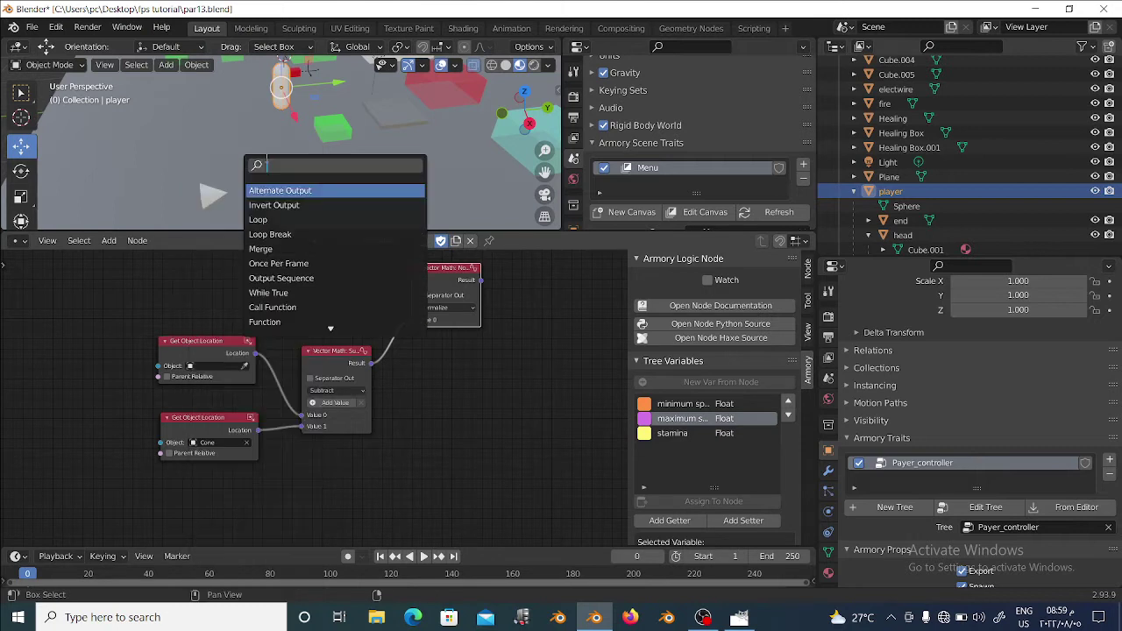
Search 'transform', place a Transform to Vector node below Subtract, and keep its mode on Look
{"action": "type", "text": "trans"}
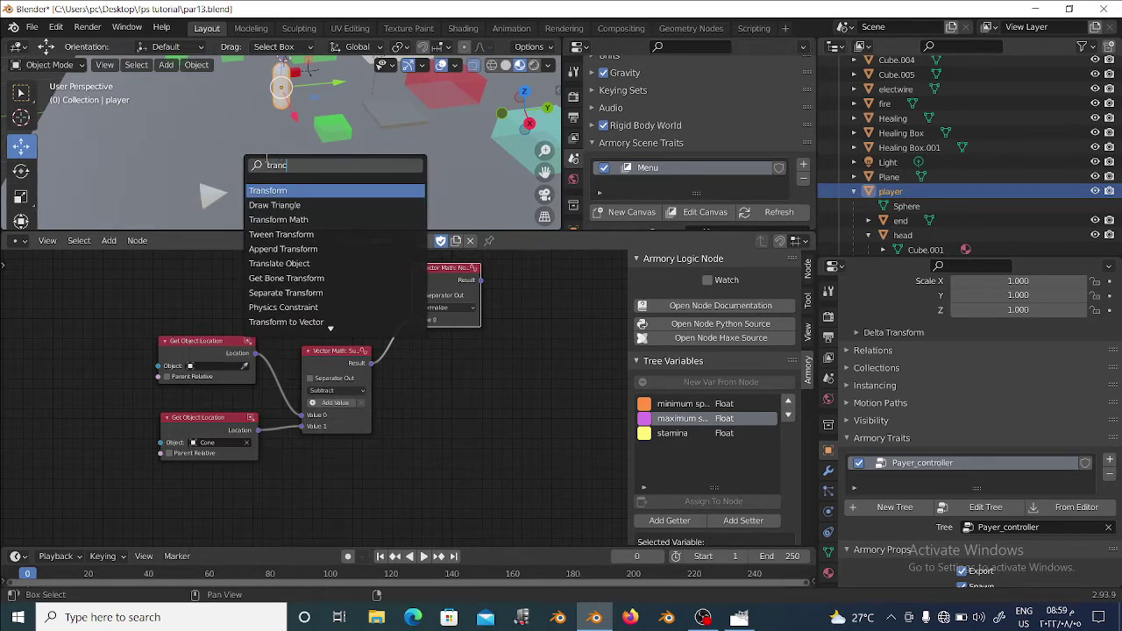
{"action": "key", "text": "BackSpace"}
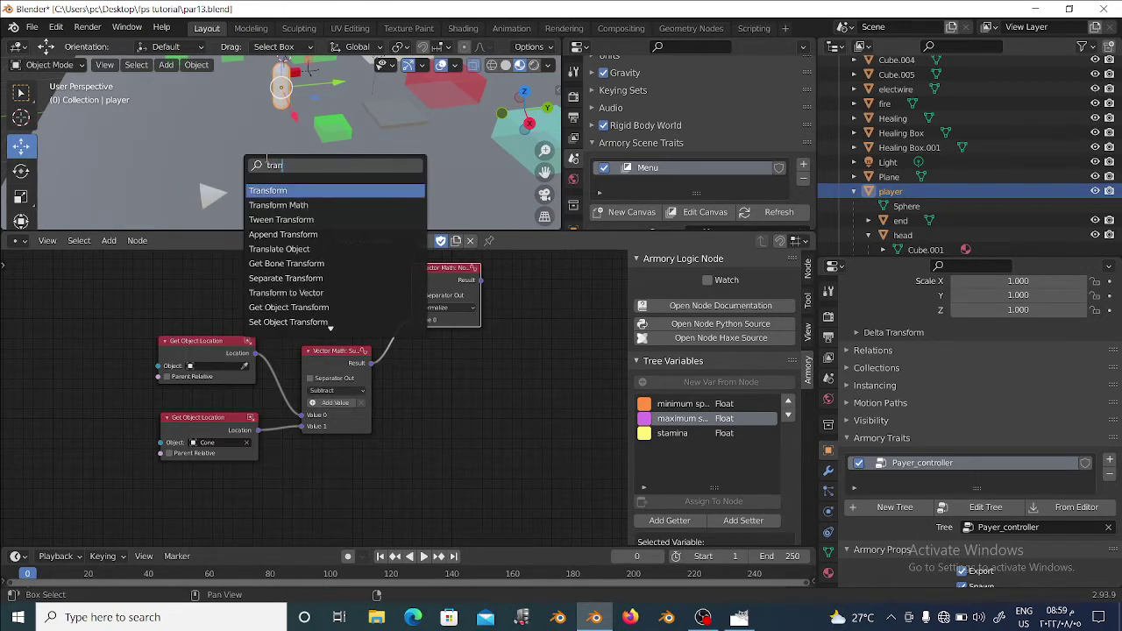
{"action": "type", "text": "sfo"}
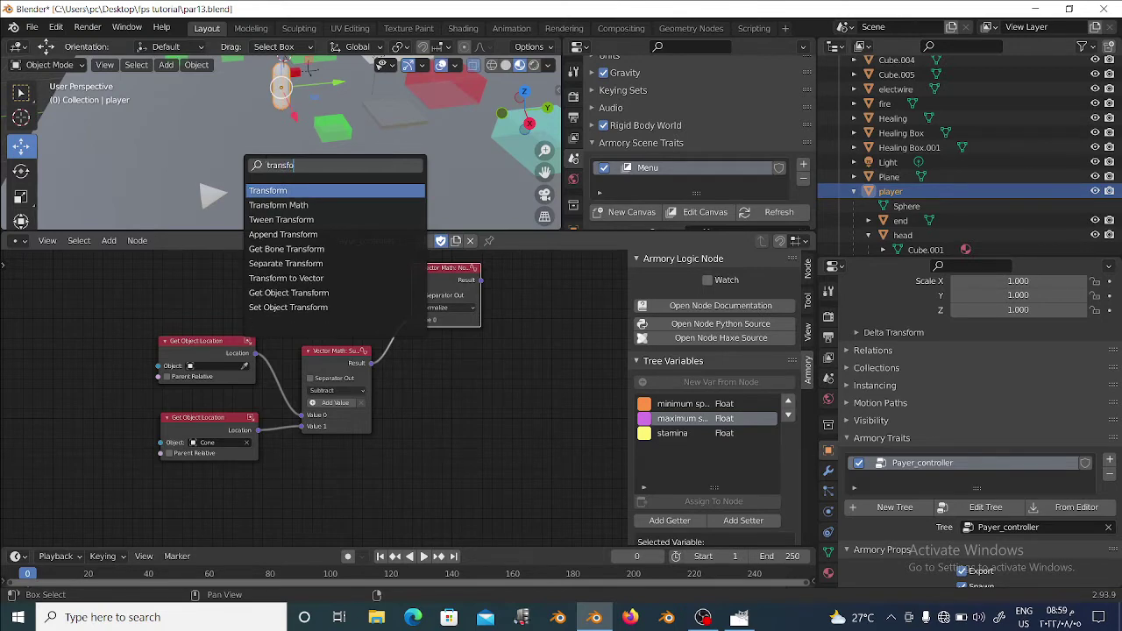
{"action": "left_click", "coordinate": [286, 278]}
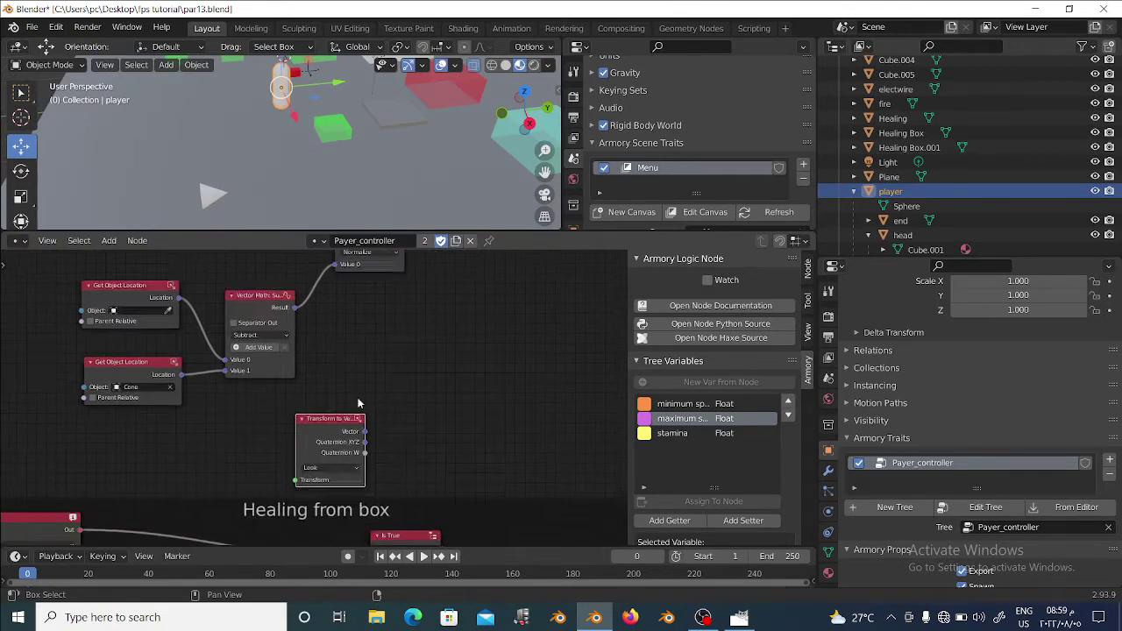
{"action": "scroll", "coordinate": [358, 404], "scroll_direction": "up", "scroll_amount": 2}
{"action": "left_click", "coordinate": [414, 421]}
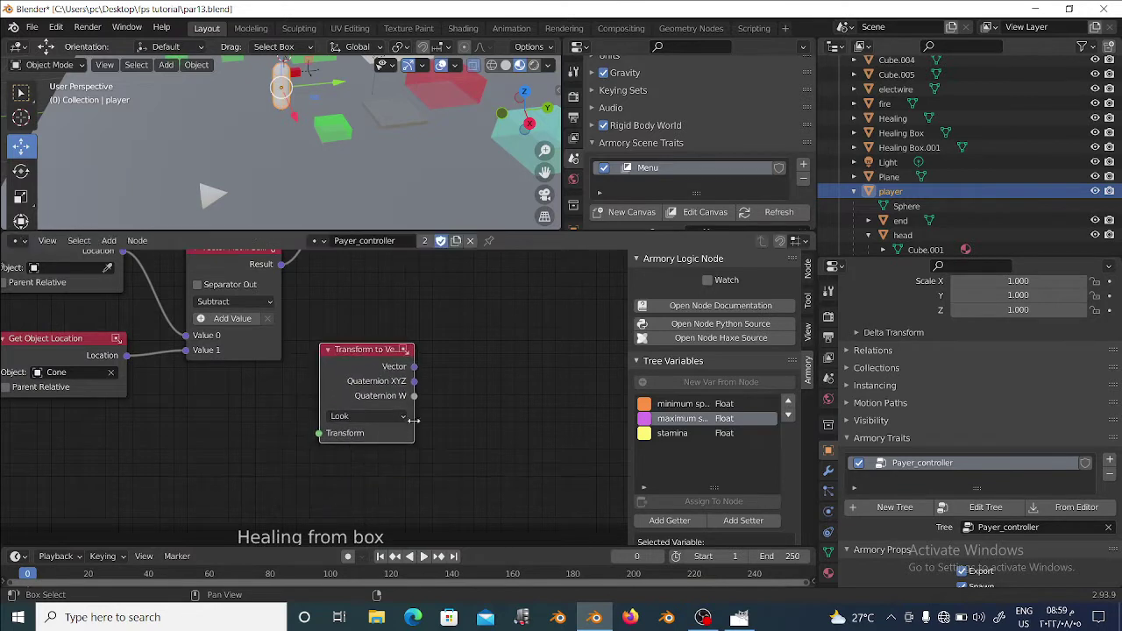
{"action": "middle_click_drag", "start_coordinate": [414, 421], "coordinate": [382, 470]}
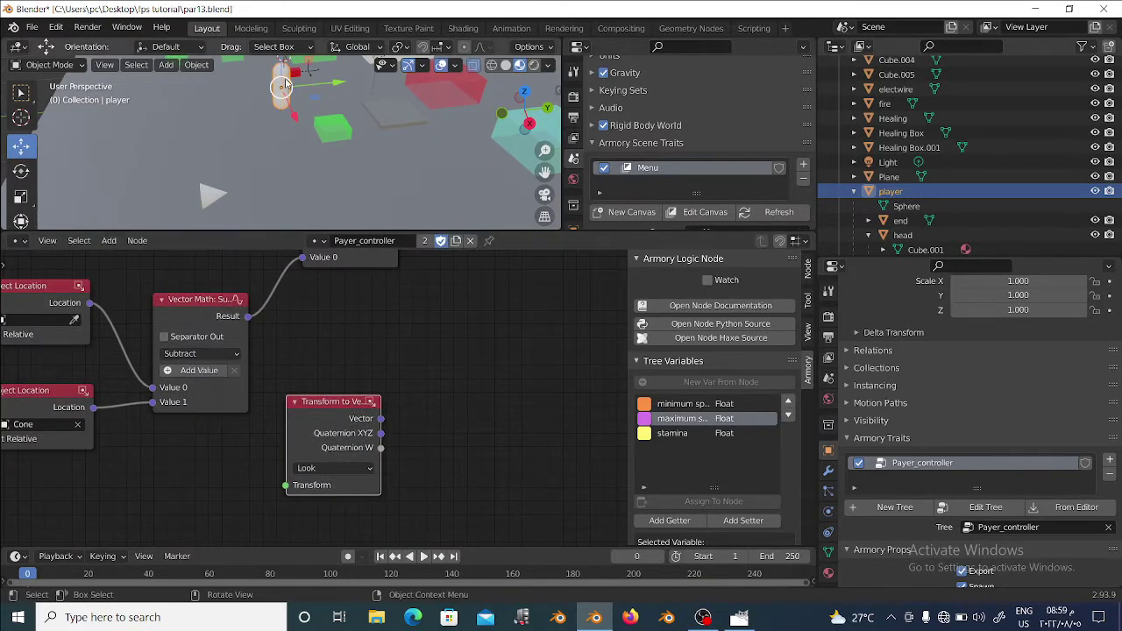
{"action": "left_click", "coordinate": [326, 469]}
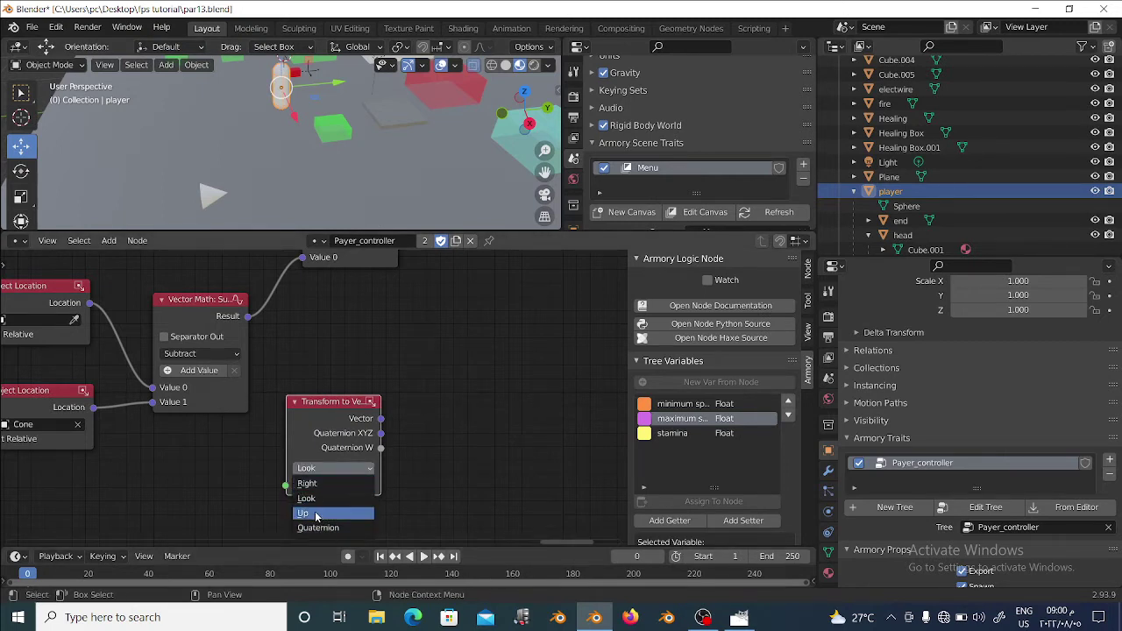
{"action": "left_click", "coordinate": [311, 498]}
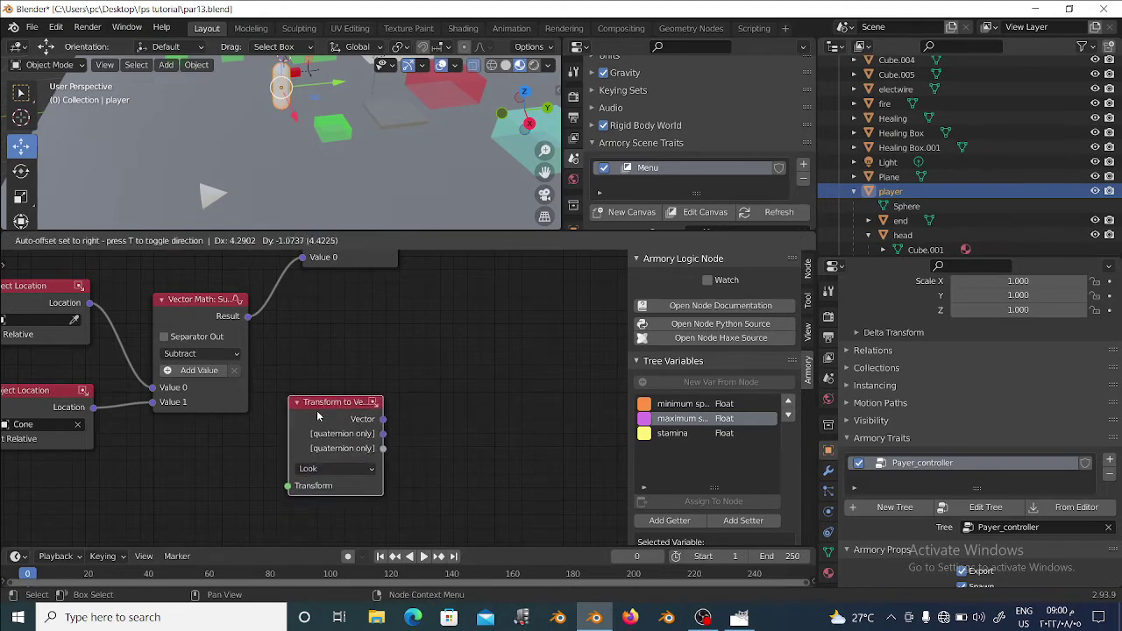
Duplicate the Normalize node and feed the Transform to Vector output into the copy
{"action": "scroll", "coordinate": [321, 408], "scroll_direction": "down", "scroll_amount": 1}
{"action": "middle_click_drag", "start_coordinate": [425, 339], "coordinate": [393, 391]}
{"action": "left_click", "coordinate": [326, 302]}
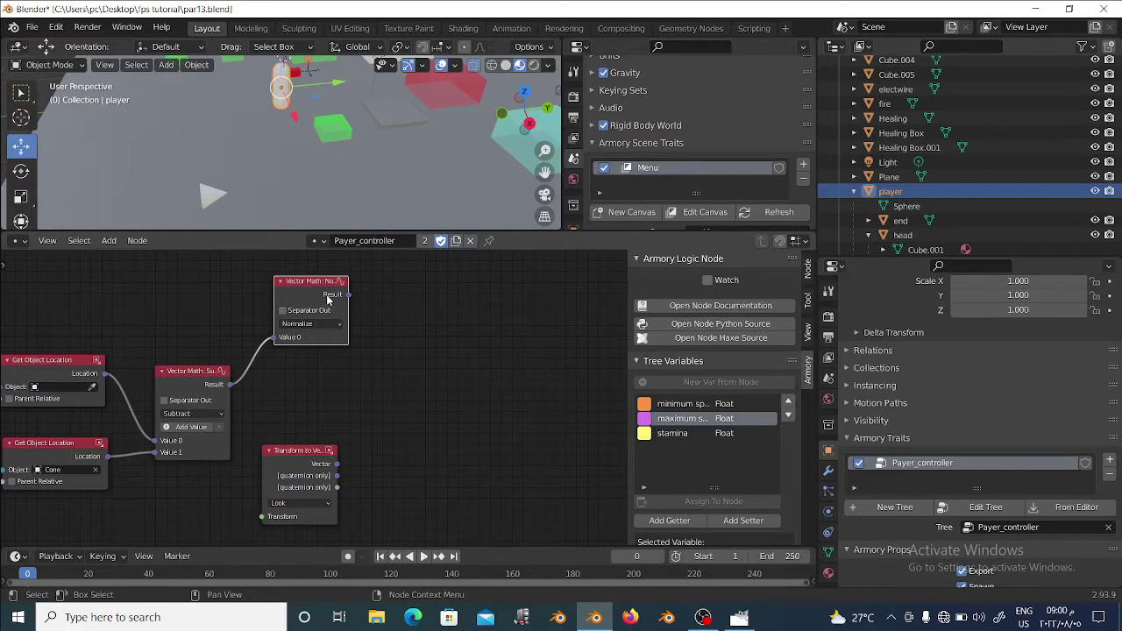
{"action": "key", "text": "shift+d"}
{"action": "left_click", "coordinate": [424, 436]}
{"action": "left_click_drag", "start_coordinate": [339, 464], "coordinate": [368, 471]}
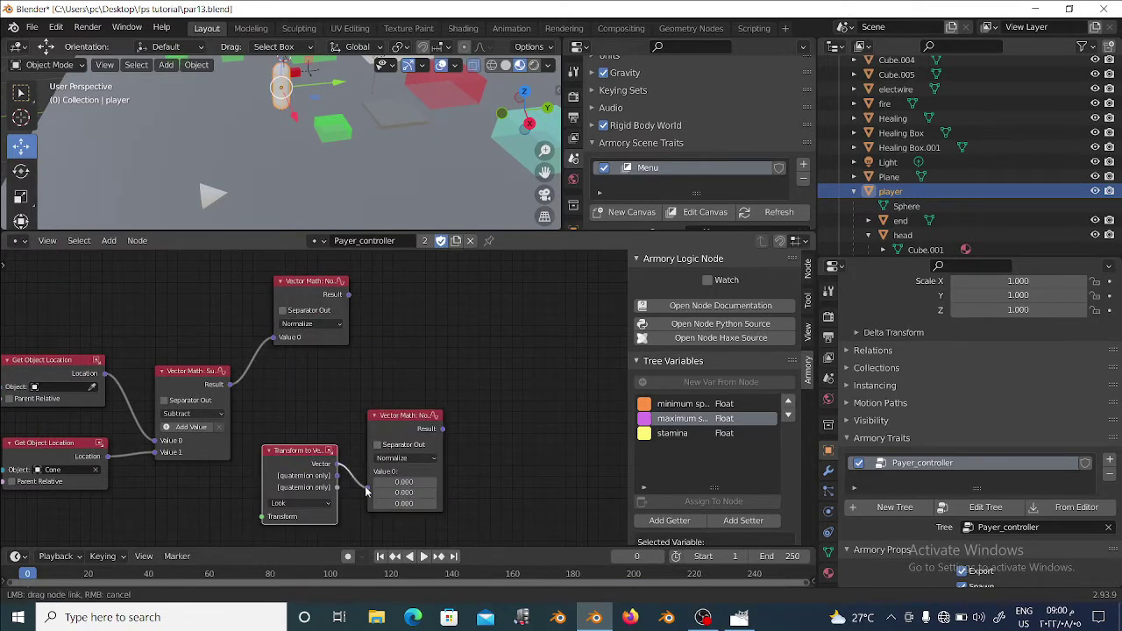
{"action": "left_click_drag", "start_coordinate": [402, 423], "coordinate": [433, 416]}
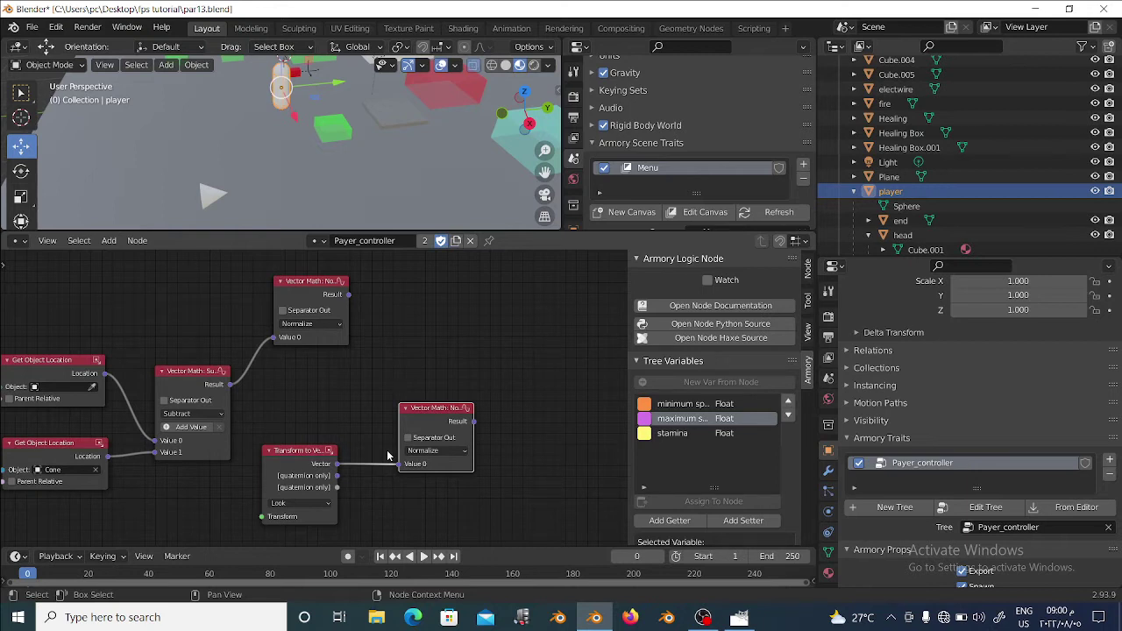
{"action": "left_click_drag", "start_coordinate": [470, 438], "coordinate": [447, 446]}
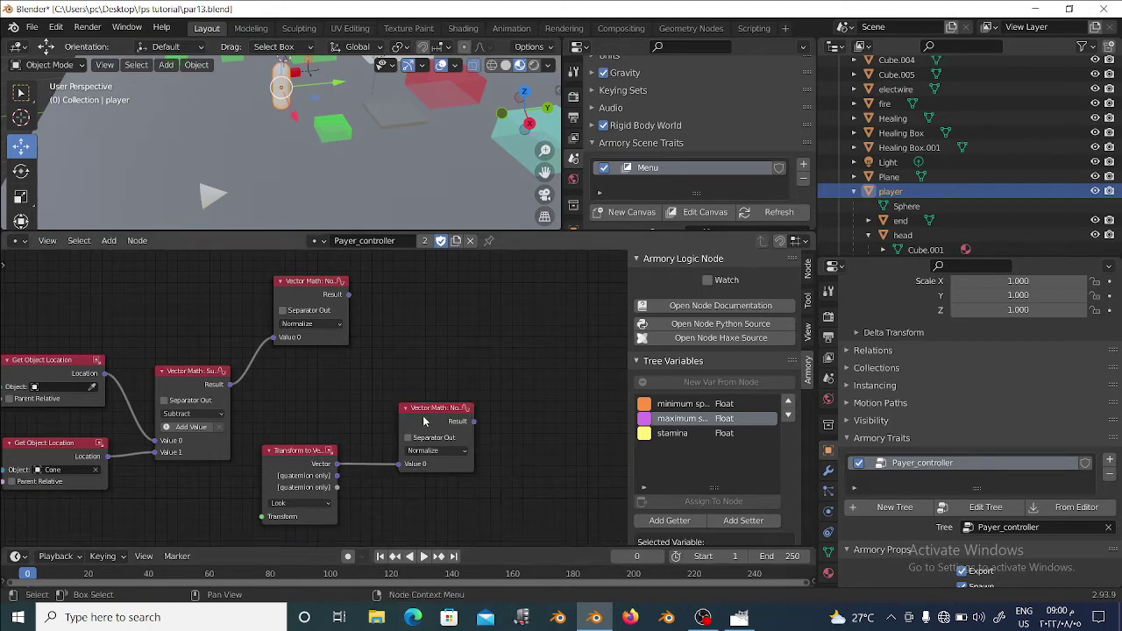
Add a Multiply (Floats) Vector Math node fed by the new Normalize node's Result
{"action": "key", "text": "shift+a"}
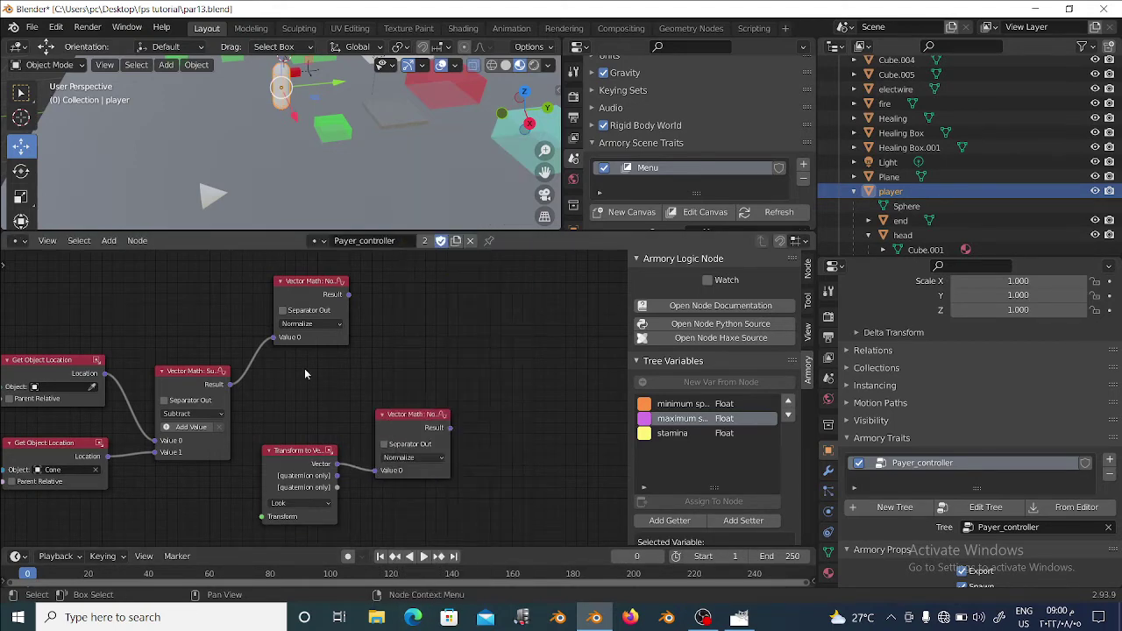
{"action": "key", "text": "shift+d"}
{"action": "left_click", "coordinate": [531, 429]}
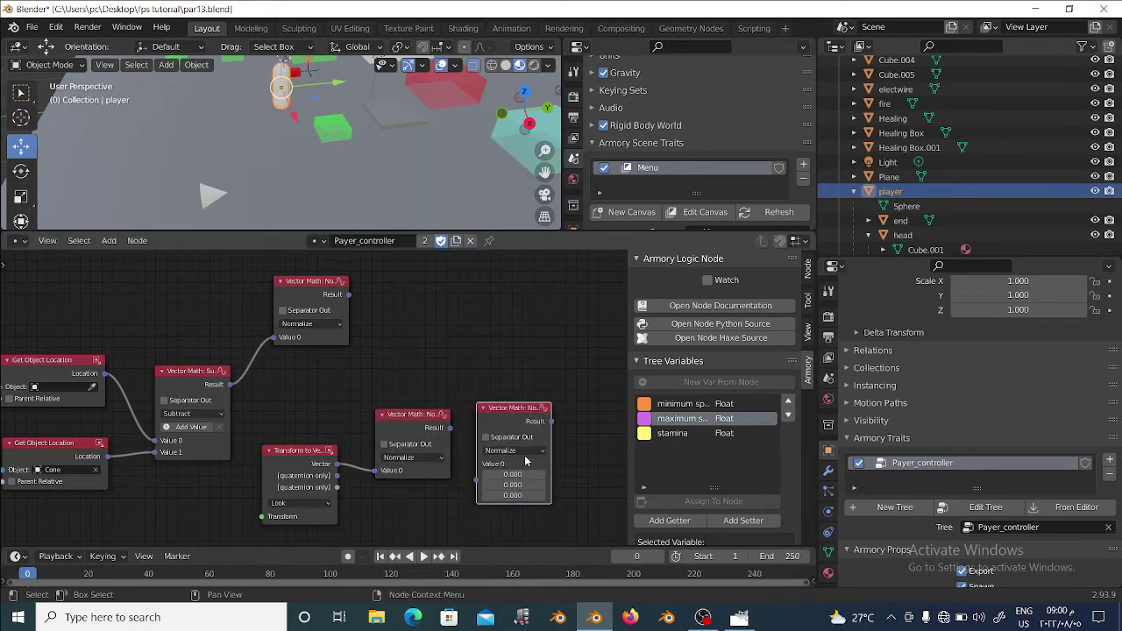
{"action": "left_click", "coordinate": [517, 450]}
{"action": "left_click", "coordinate": [510, 497]}
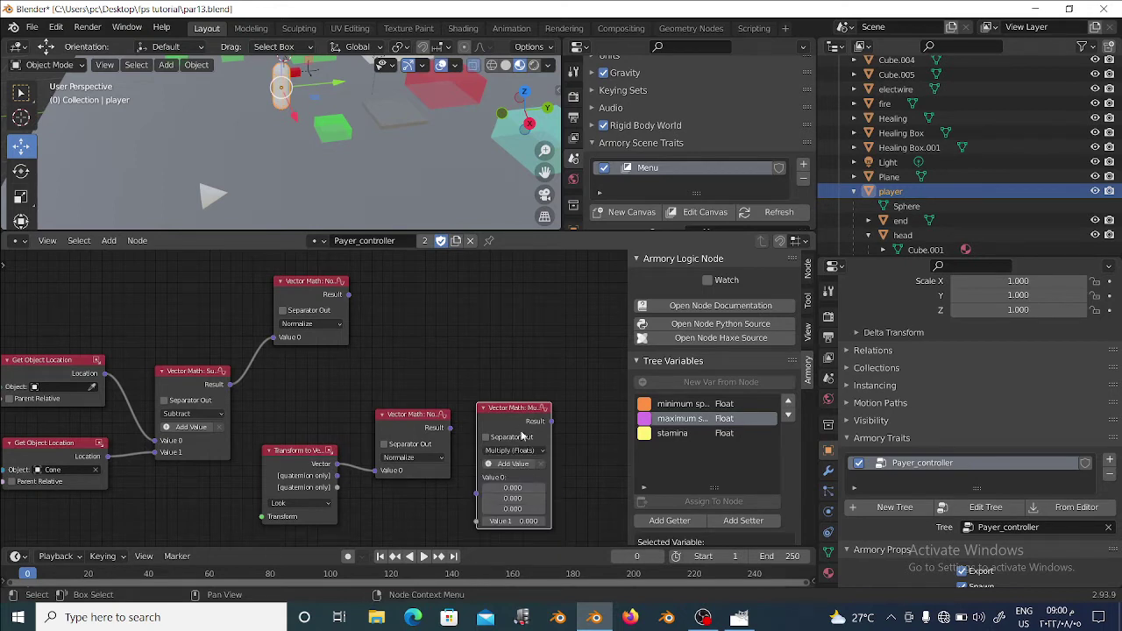
{"action": "left_click", "coordinate": [486, 436]}
{"action": "left_click", "coordinate": [486, 472]}
{"action": "left_click_drag", "start_coordinate": [492, 462], "coordinate": [507, 391]}
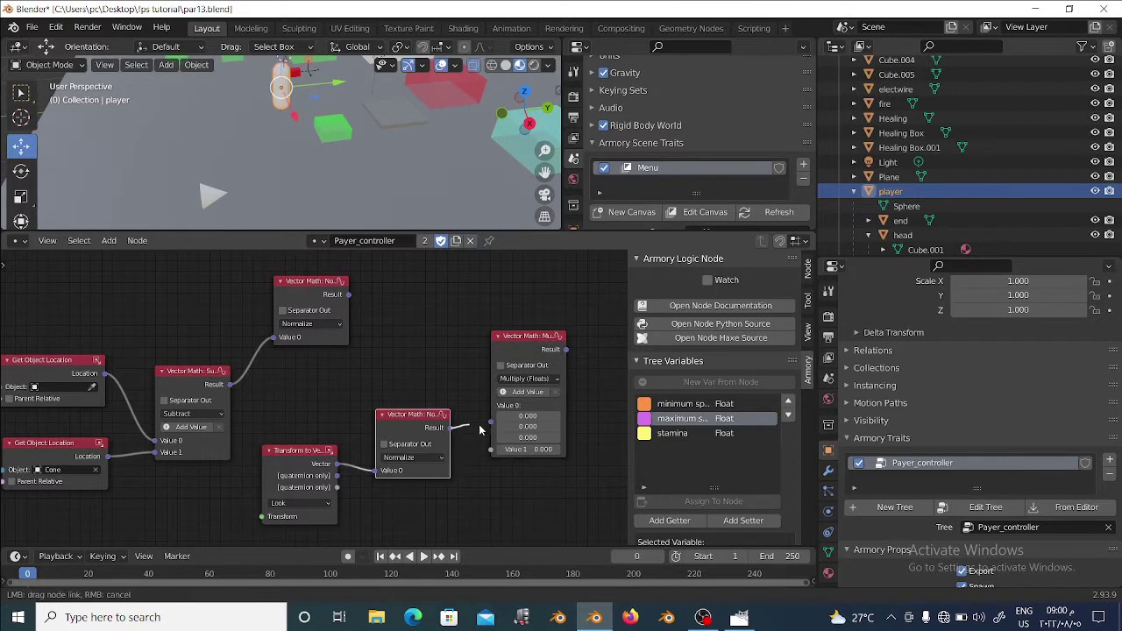
{"action": "left_click_drag", "start_coordinate": [450, 427], "coordinate": [491, 406]}
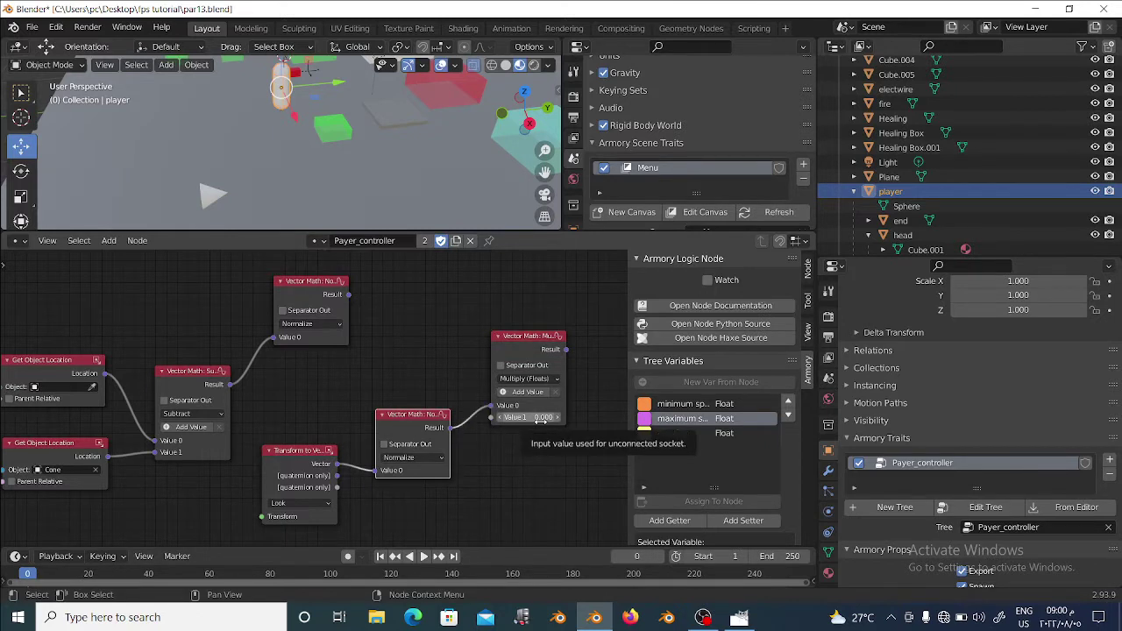
Set the Multiply (Floats) node's Value 1 to 5.000
{"action": "left_click", "coordinate": [211, 195]}
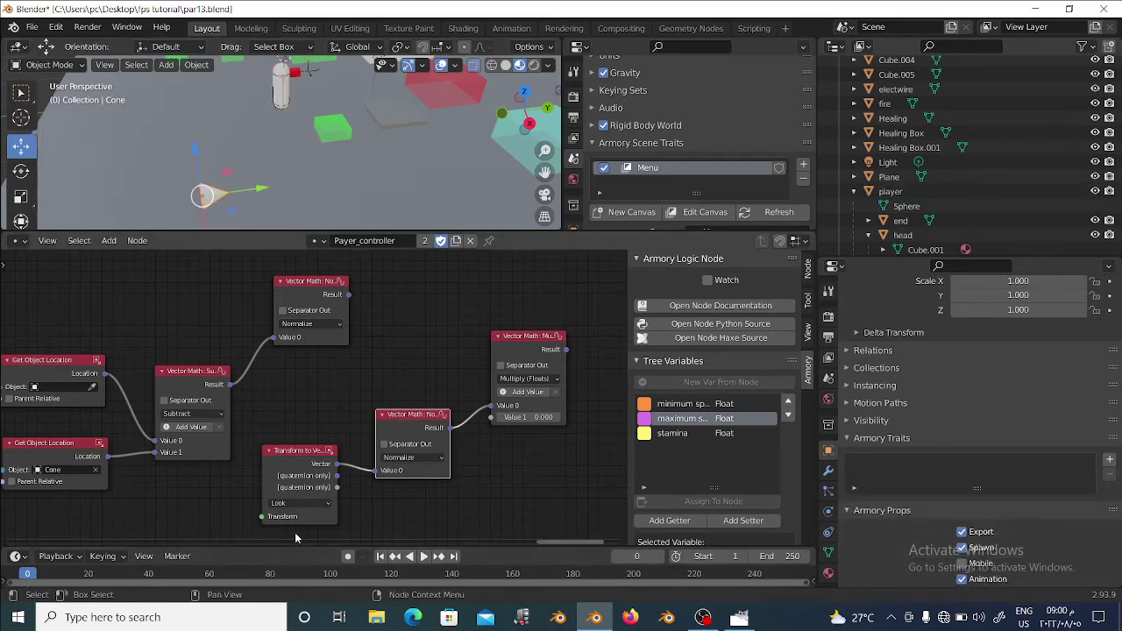
{"action": "middle_click_drag", "start_coordinate": [490, 486], "coordinate": [424, 505]}
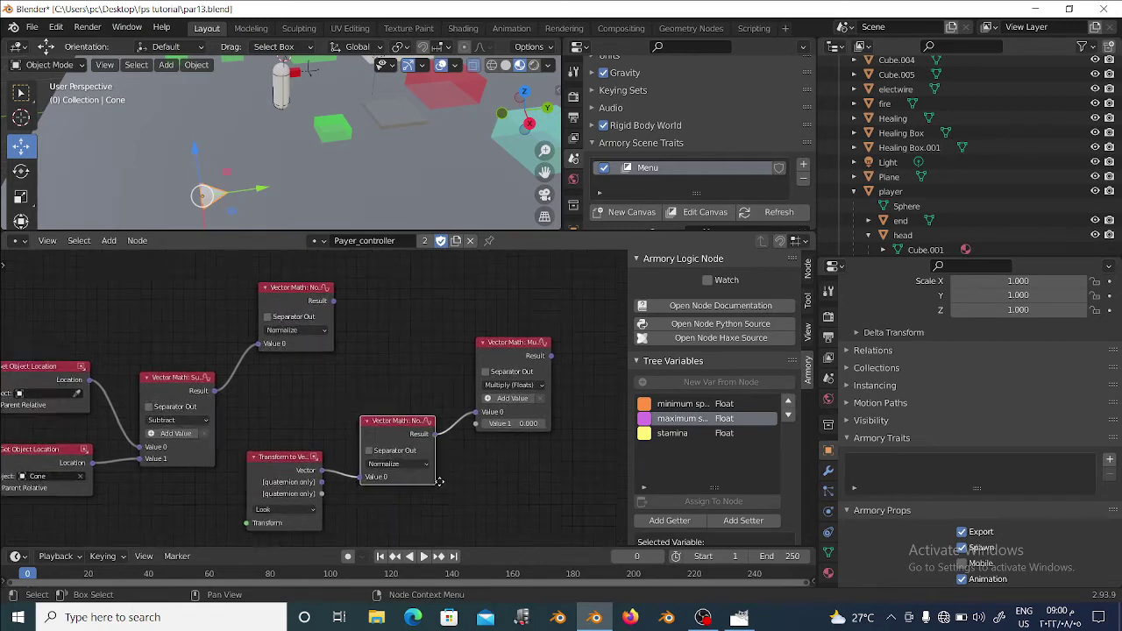
{"action": "left_click", "coordinate": [479, 434]}
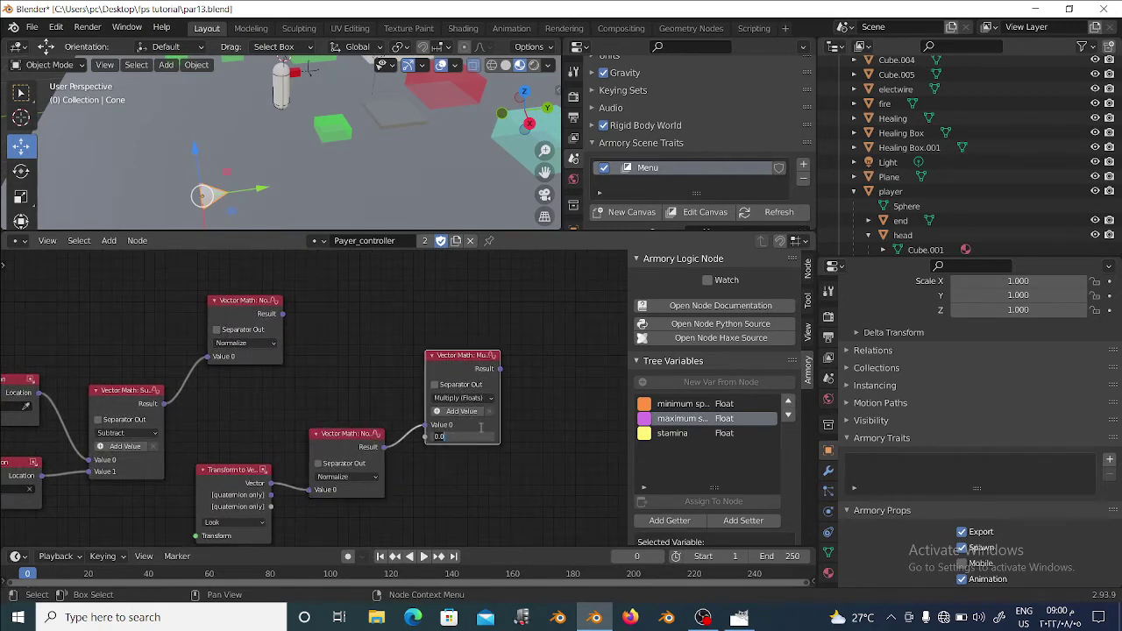
{"action": "type", "text": "5"}
{"action": "key", "text": "Return"}
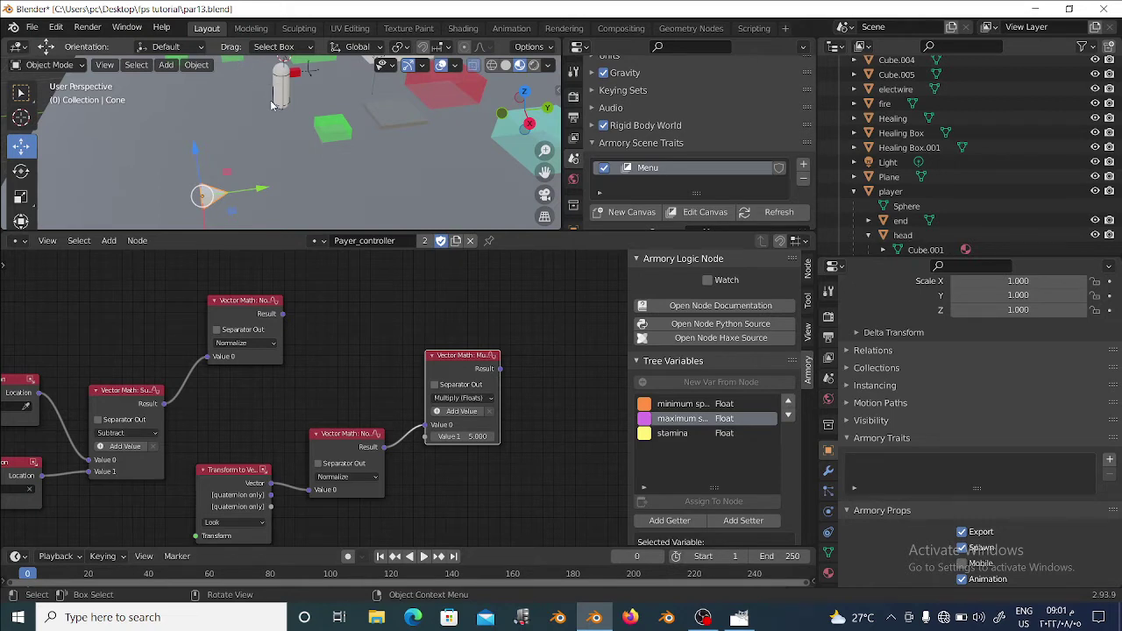
Reselect the player, move the Multiply, Normalize and Transform nodes lower, then bring up GIMP
{"action": "middle_click_drag", "start_coordinate": [292, 76], "coordinate": [292, 95]}
{"action": "left_click", "coordinate": [281, 101]}
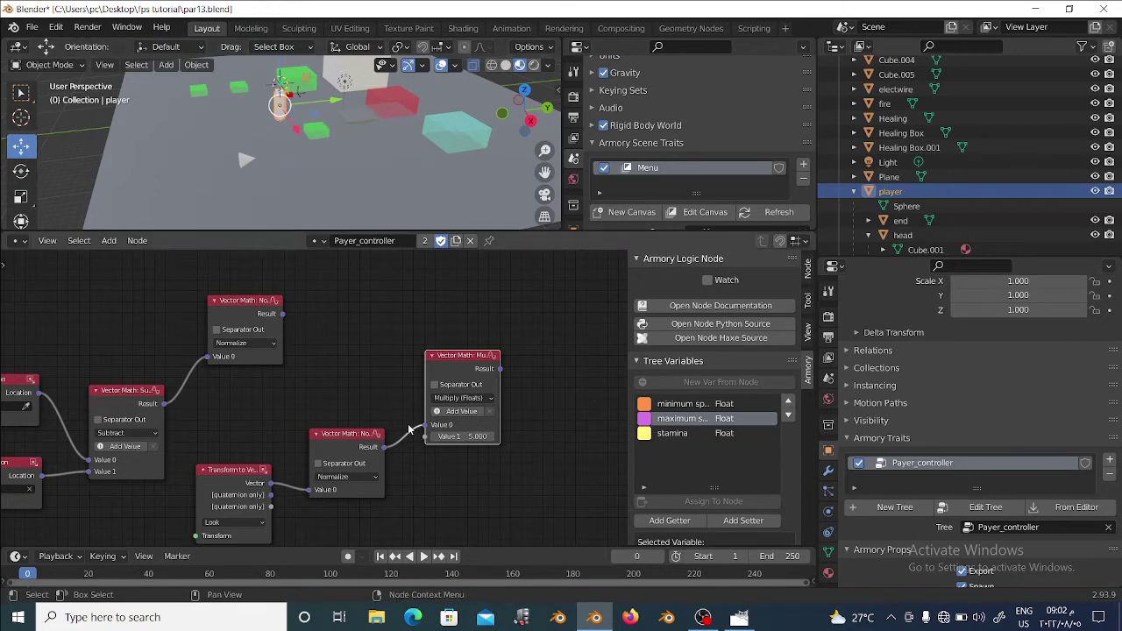
{"action": "mouse_move", "coordinate": [243, 387]}
{"action": "left_mouse_down"}
{"action": "mouse_move", "coordinate": [279, 505]}
{"action": "mouse_move", "coordinate": [526, 526]}
{"action": "left_mouse_up"}
{"action": "scroll", "coordinate": [325, 390], "scroll_direction": "down", "scroll_amount": 1}
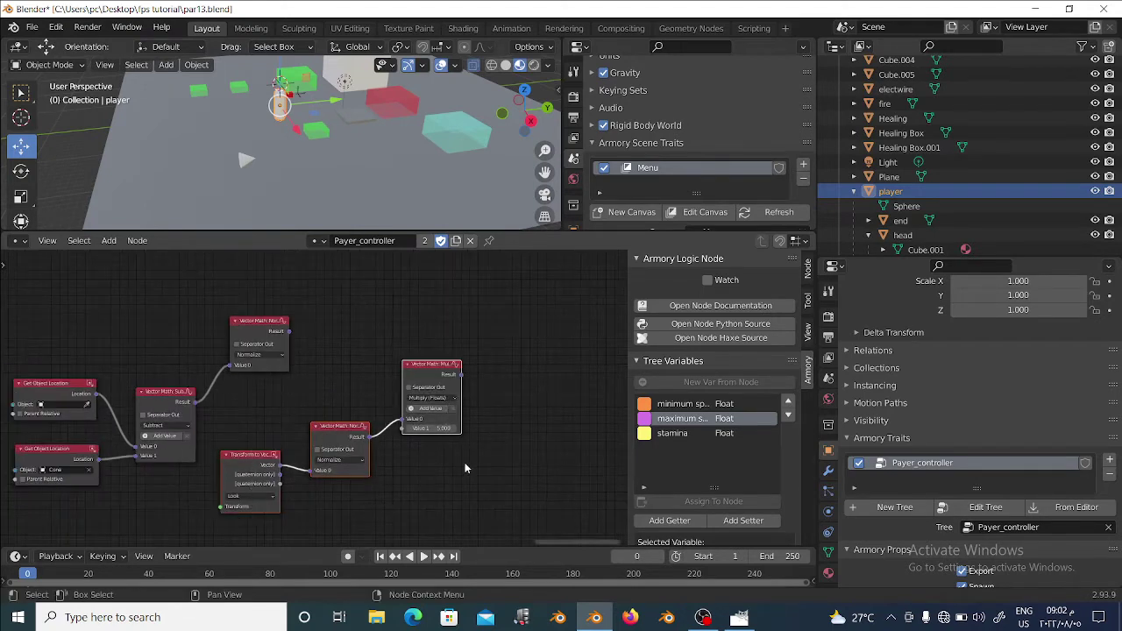
{"action": "left_click_drag", "start_coordinate": [412, 377], "coordinate": [413, 437]}
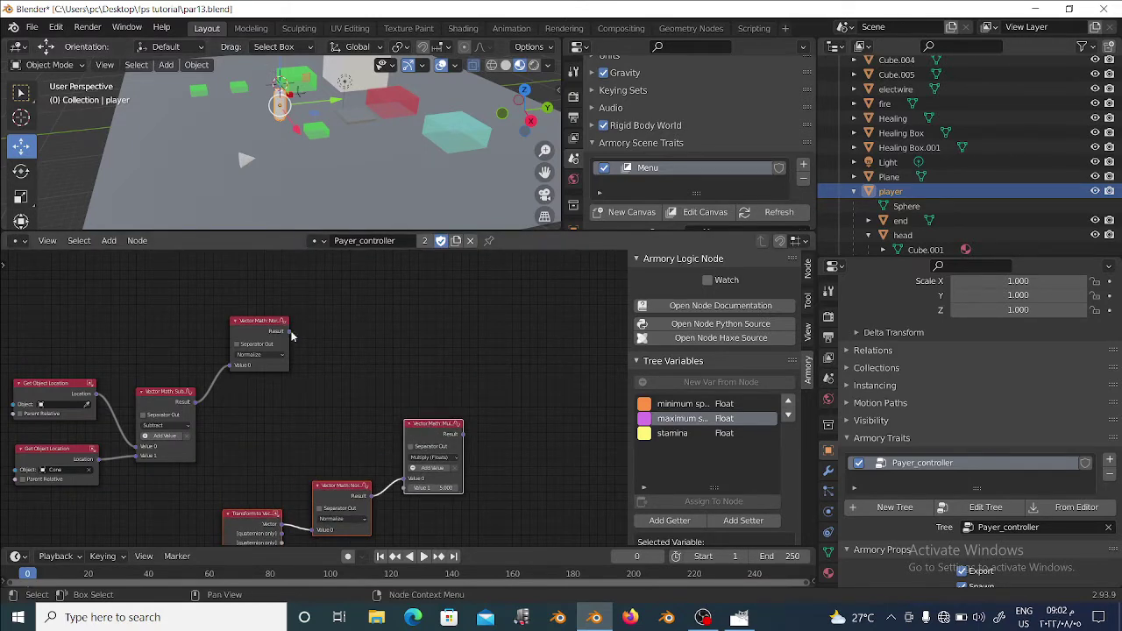
{"action": "scroll", "coordinate": [291, 333], "scroll_direction": "up", "scroll_amount": 2}
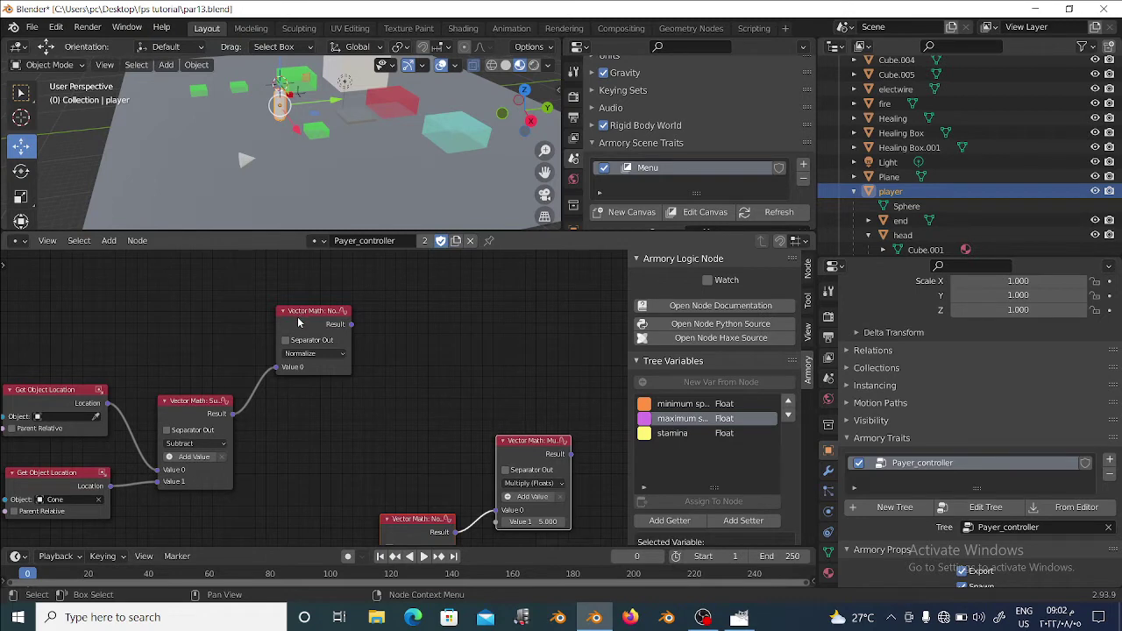
{"action": "left_click_drag", "start_coordinate": [302, 323], "coordinate": [304, 341]}
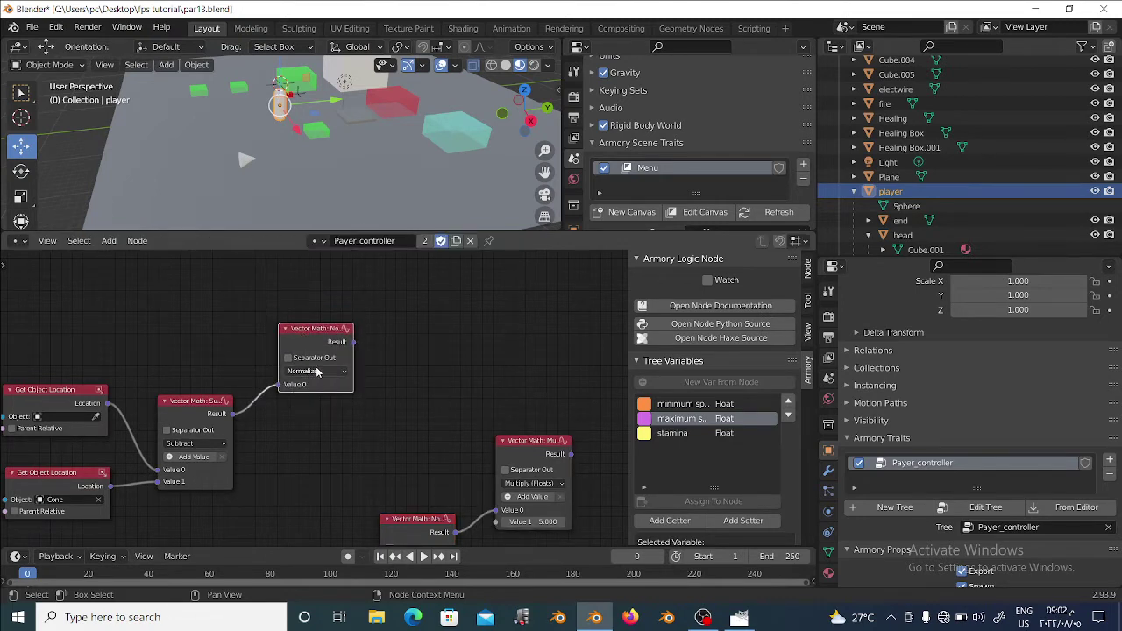
{"action": "left_click", "coordinate": [740, 617]}
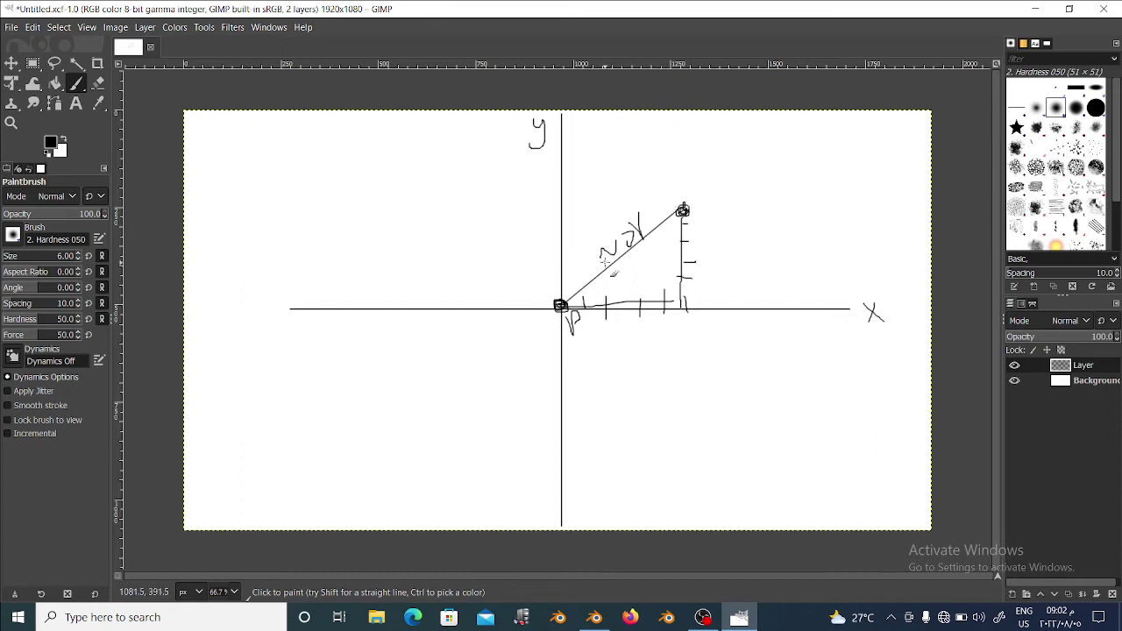
Paint a small bracketed annotation beside the hypotenuse label, then go back to Blender
{"action": "mouse_move", "coordinate": [595, 255]}
{"action": "left_mouse_down"}
{"action": "mouse_move", "coordinate": [573, 296]}
{"action": "mouse_move", "coordinate": [575, 267]}
{"action": "left_mouse_up"}
{"action": "left_click_drag", "start_coordinate": [647, 260], "coordinate": [644, 265]}
{"action": "left_click", "coordinate": [1037, 10]}
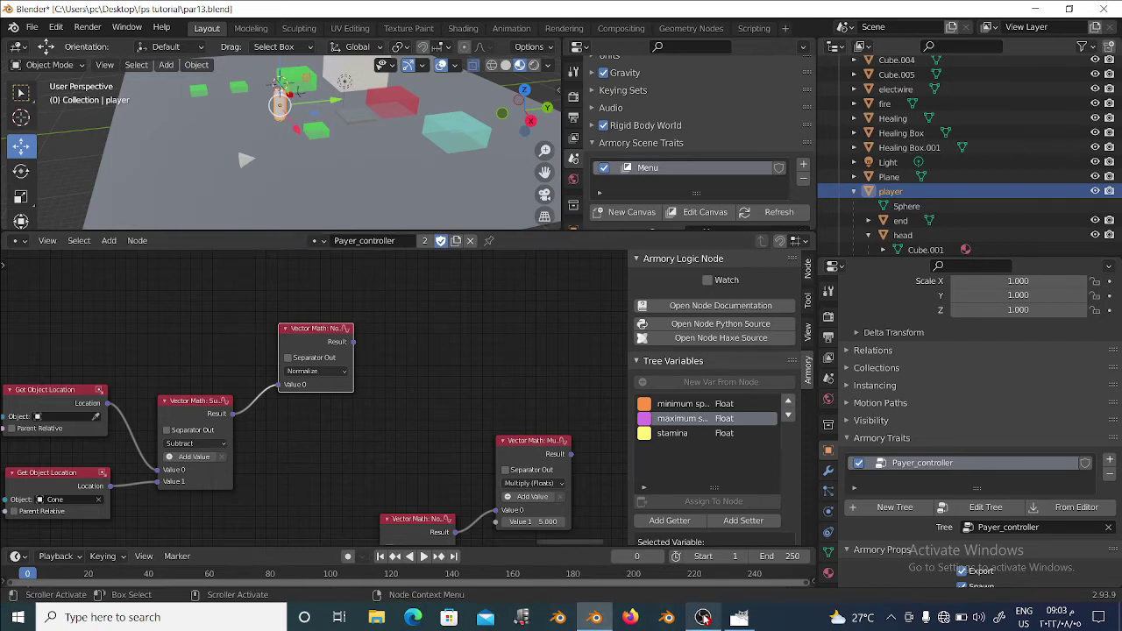
{"action": "left_click", "coordinate": [739, 618]}
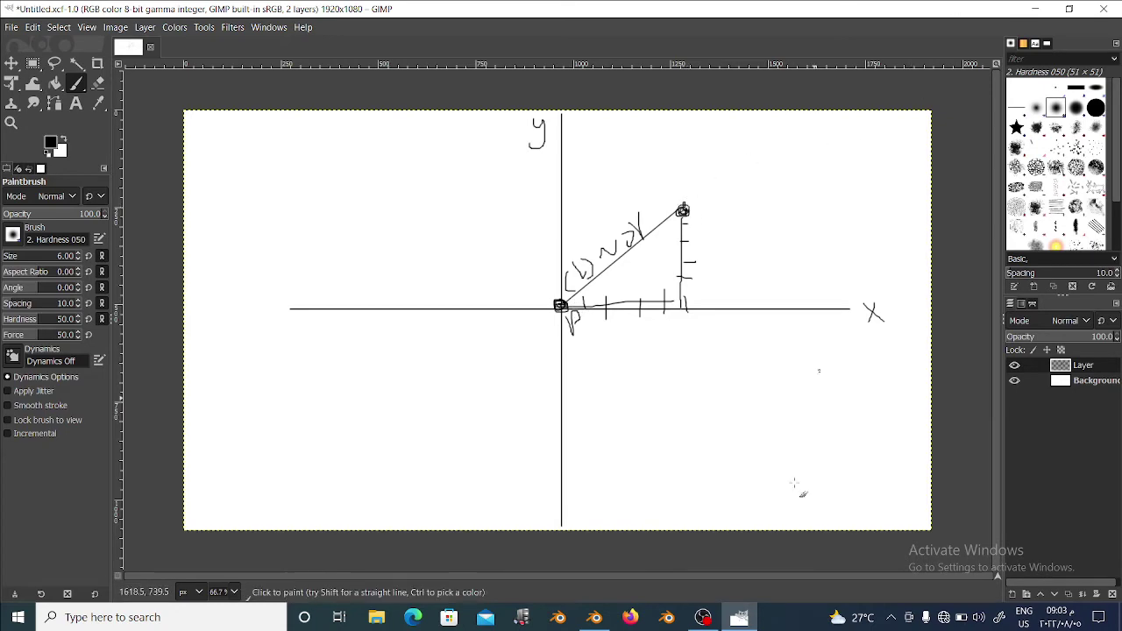
{"action": "left_click", "coordinate": [595, 618]}
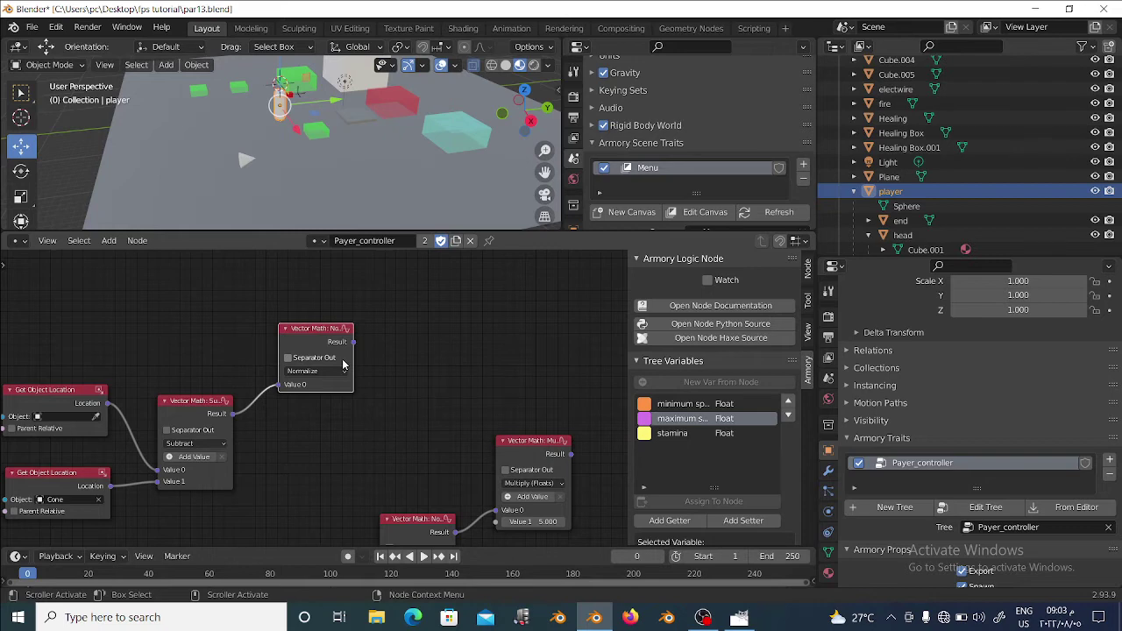
Duplicate the upper Normalize node, change the copy to Dot Product, then switch to GIMP
{"action": "middle_click_drag", "start_coordinate": [318, 357], "coordinate": [301, 388]}
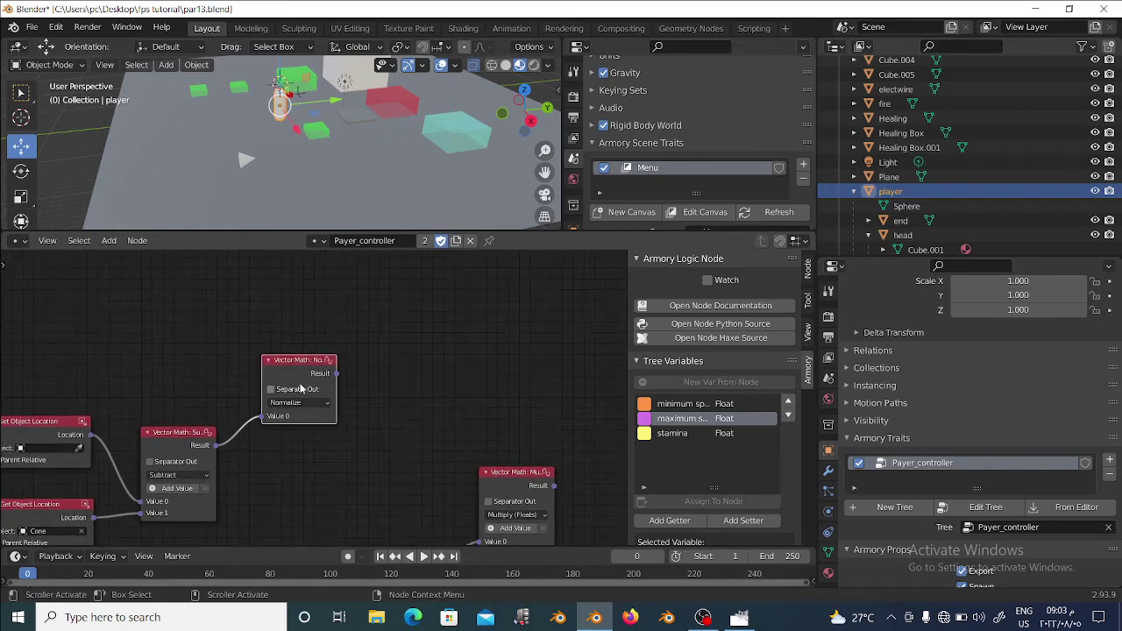
{"action": "key", "text": "shift+d"}
{"action": "left_click", "coordinate": [431, 326]}
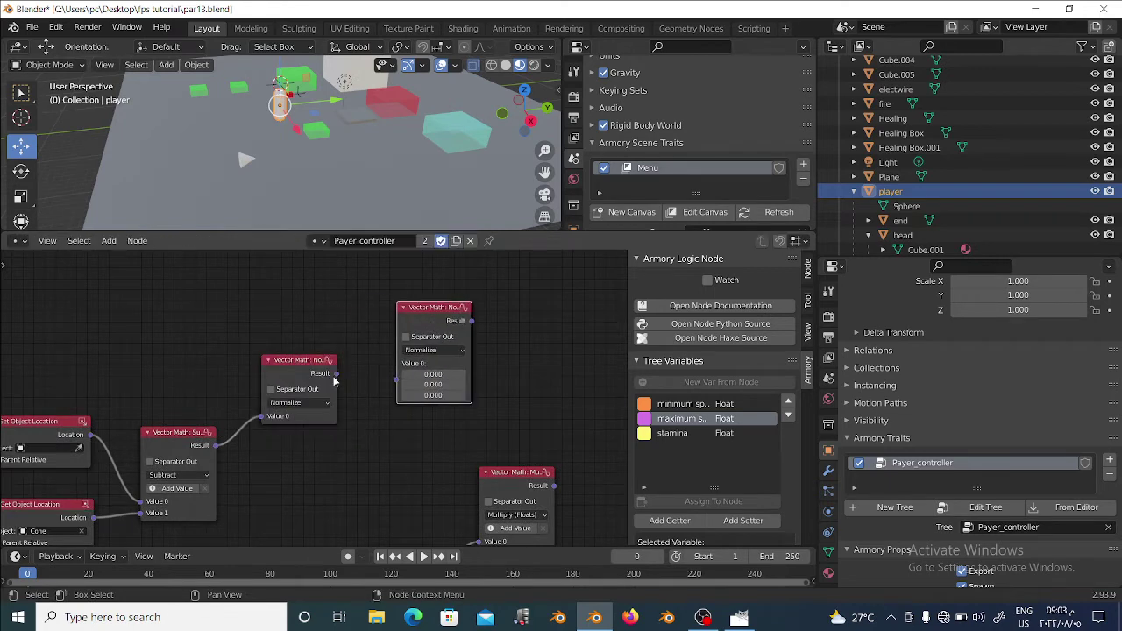
{"action": "left_click", "coordinate": [427, 350]}
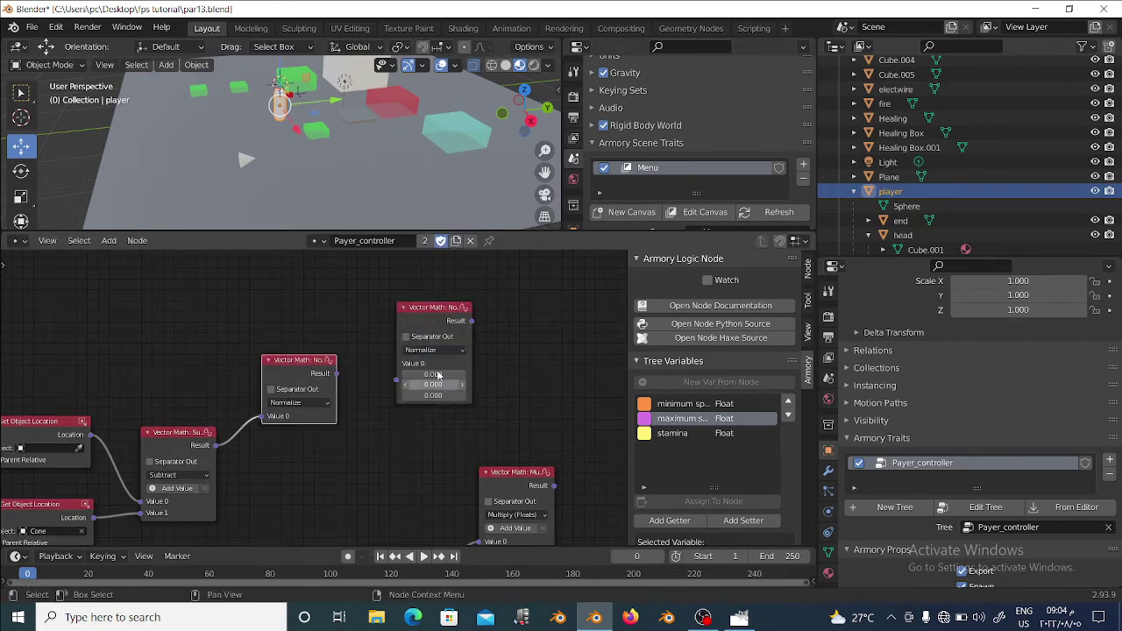
{"action": "left_click", "coordinate": [427, 350]}
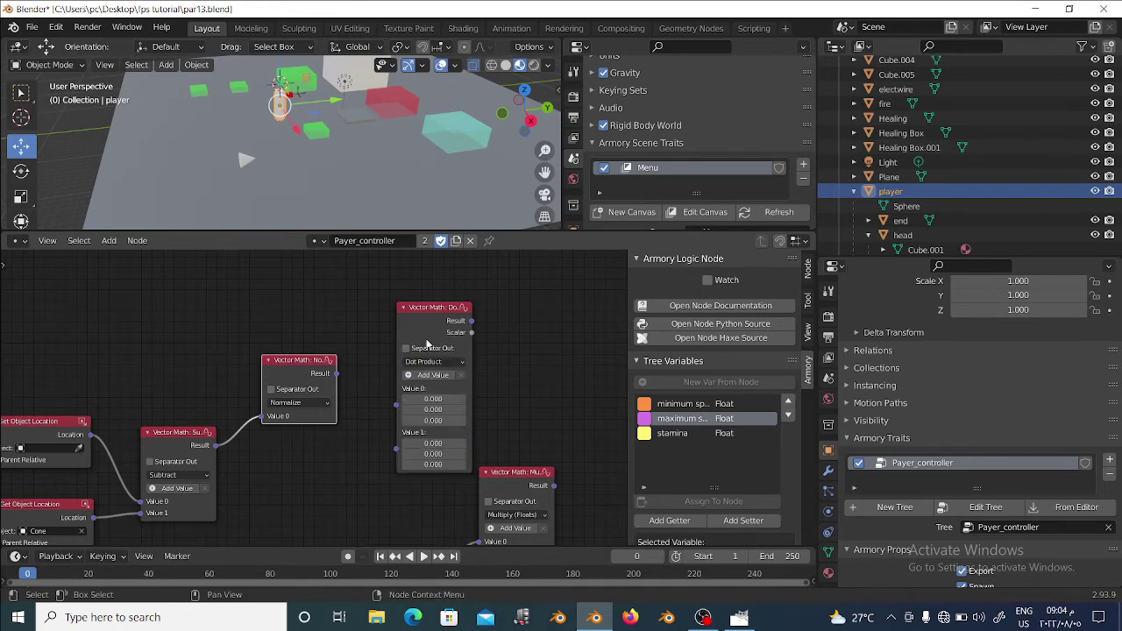
{"action": "left_click", "coordinate": [428, 374]}
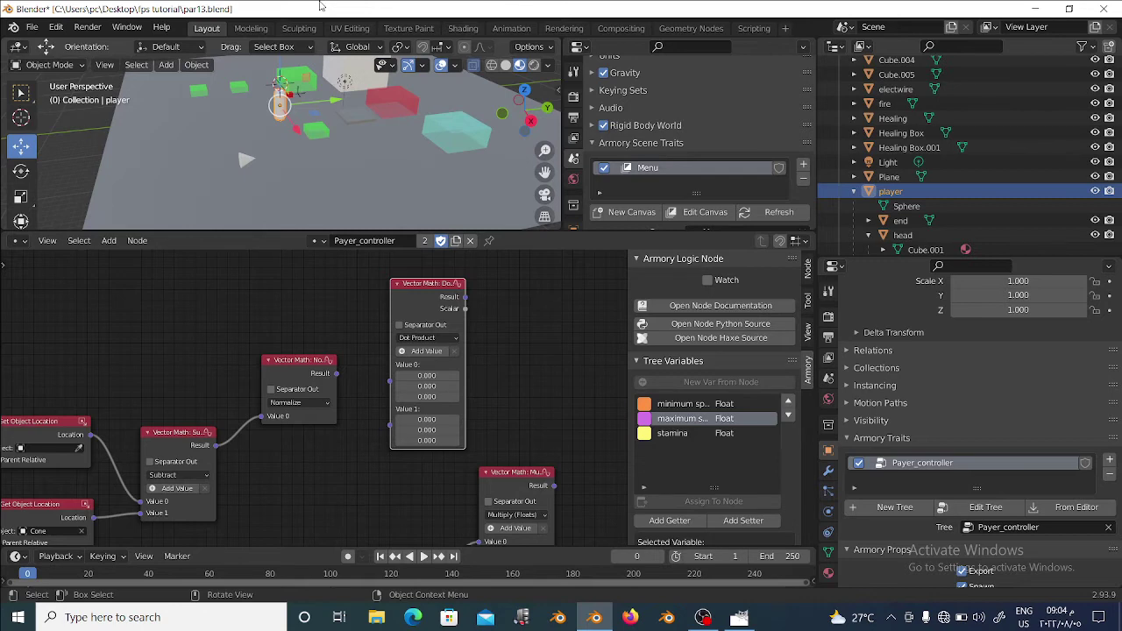
{"action": "left_click", "coordinate": [557, 618]}
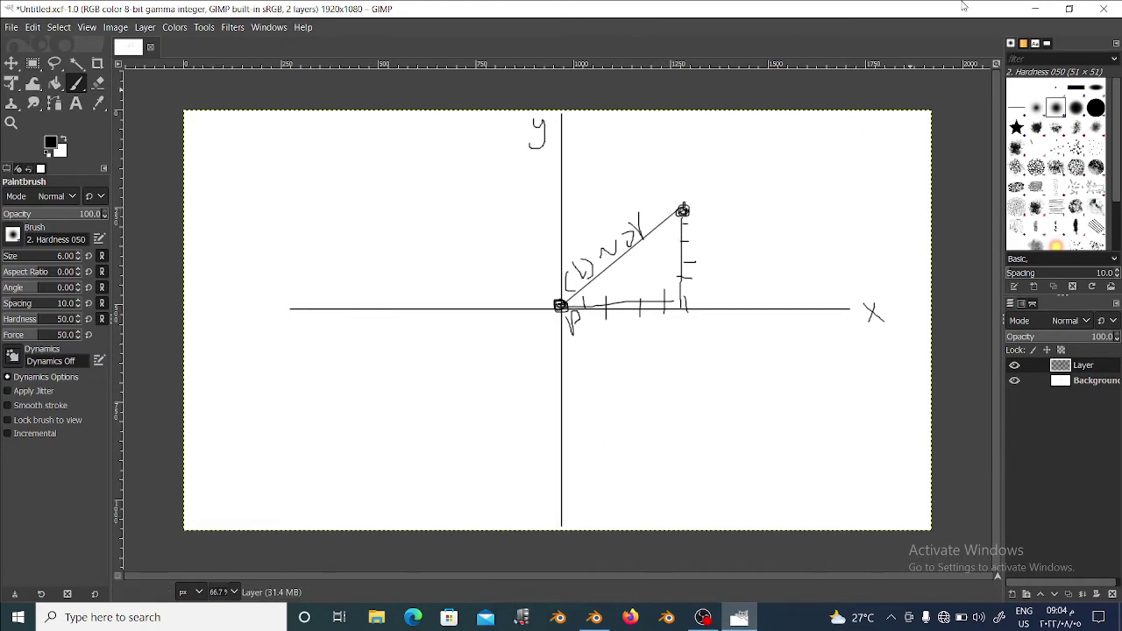
Back in Blender, search 'orin' and place a Get World Orientation node above the tree
{"action": "left_click", "coordinate": [1035, 9]}
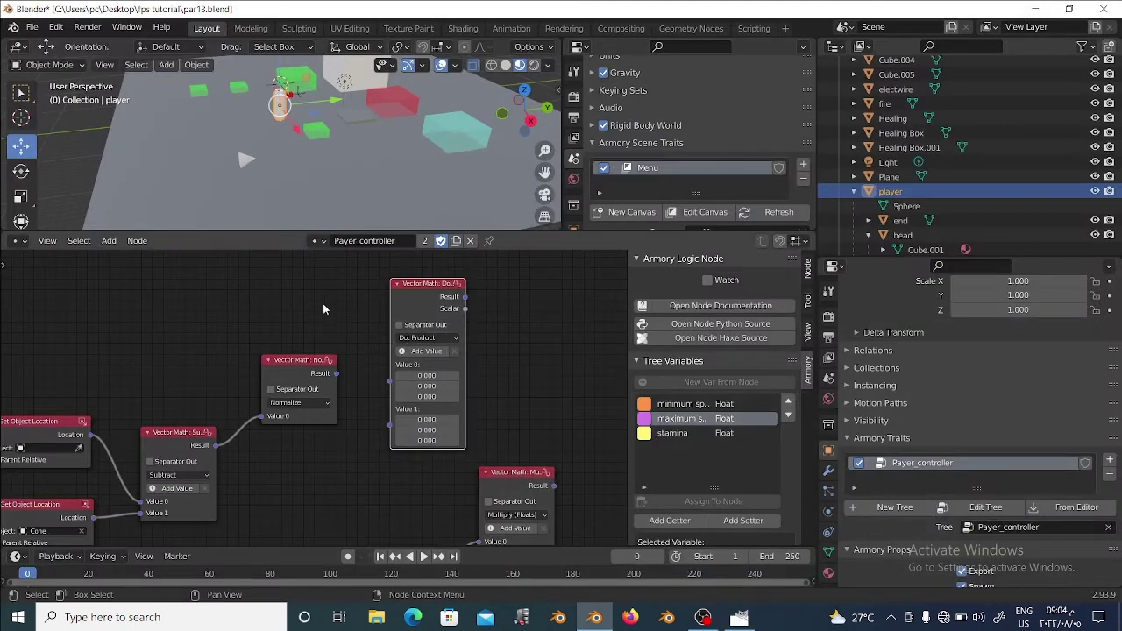
{"action": "mouse_move", "coordinate": [323, 303]}
{"action": "middle_mouse_down"}
{"action": "mouse_move", "coordinate": [259, 360]}
{"action": "mouse_move", "coordinate": [287, 411]}
{"action": "middle_mouse_up"}
{"action": "key", "text": "shift+a"}
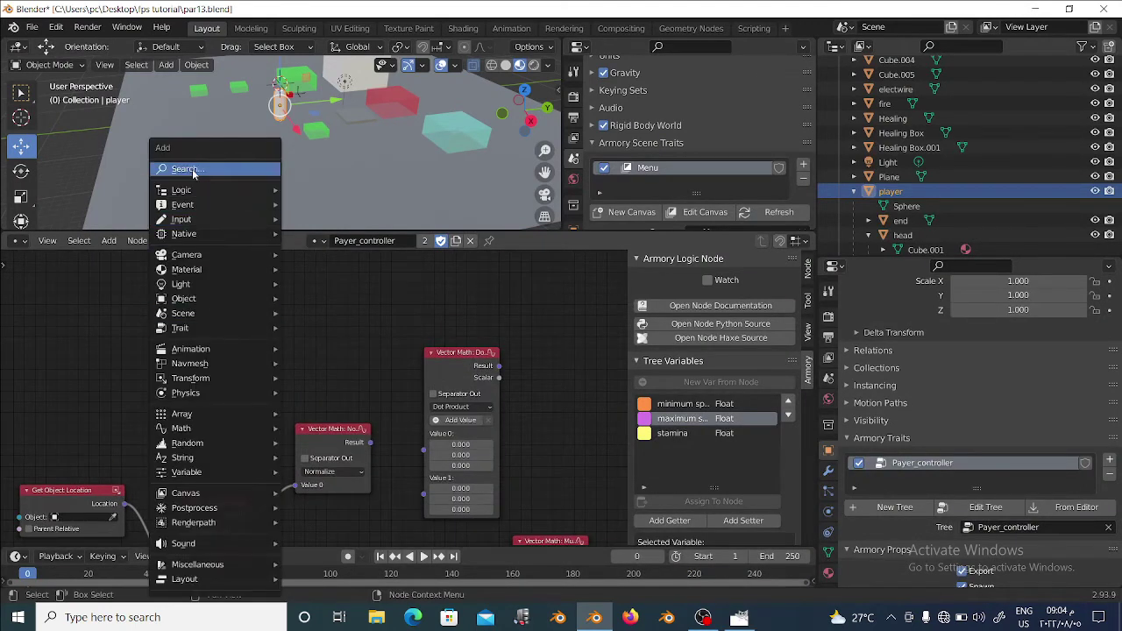
{"action": "left_click", "coordinate": [195, 166]}
{"action": "type", "text": "or"}
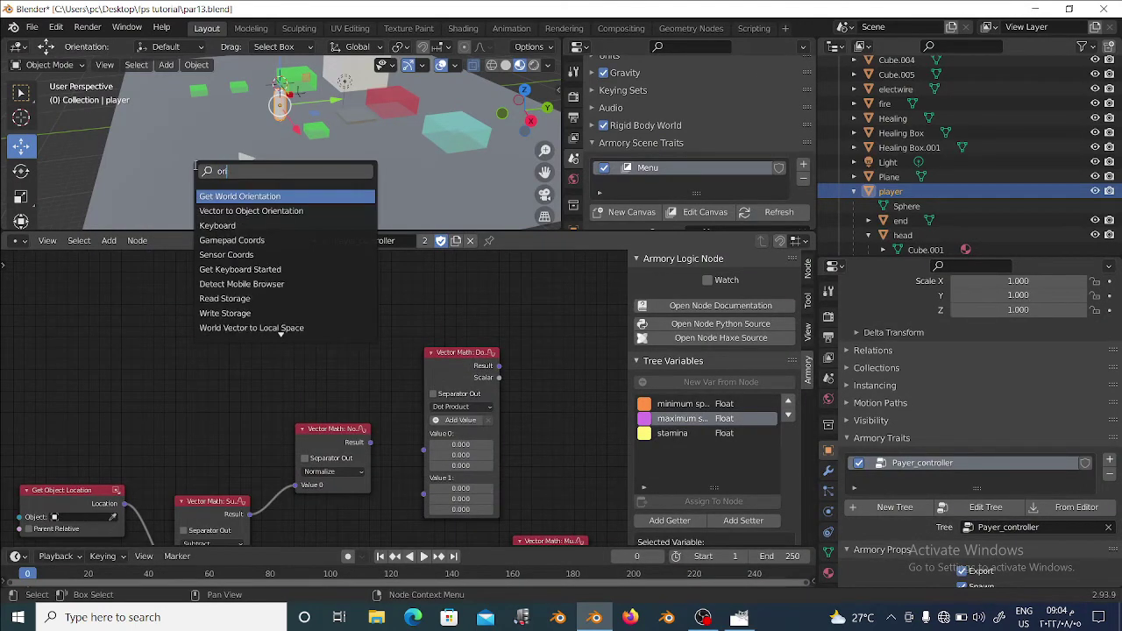
{"action": "type", "text": "in"}
{"action": "key", "text": "Return"}
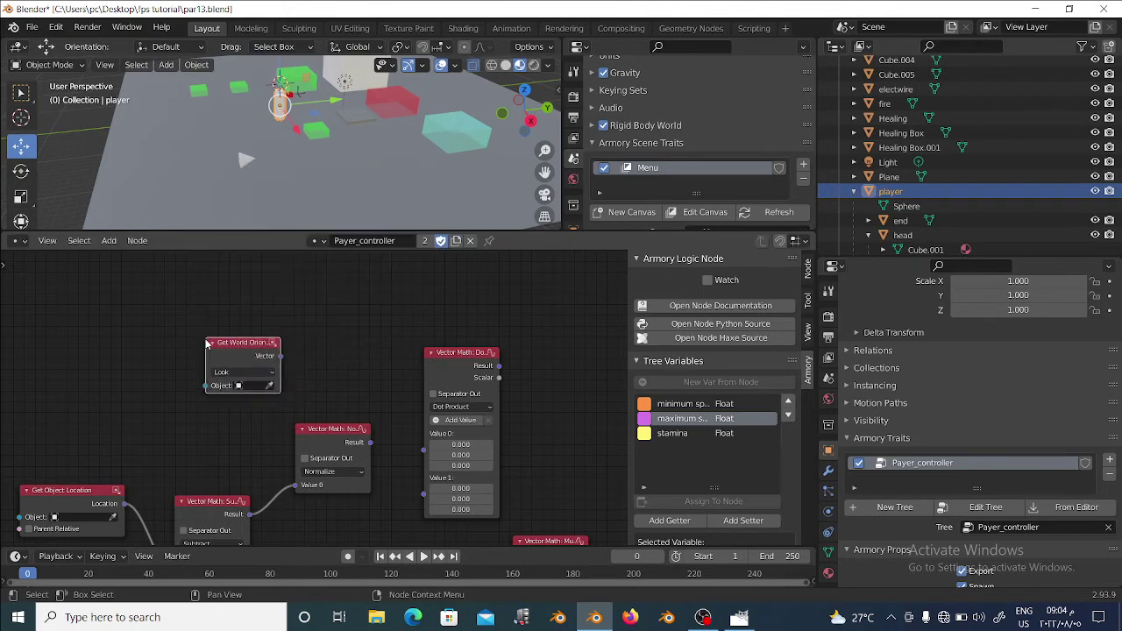
{"action": "left_click", "coordinate": [238, 377]}
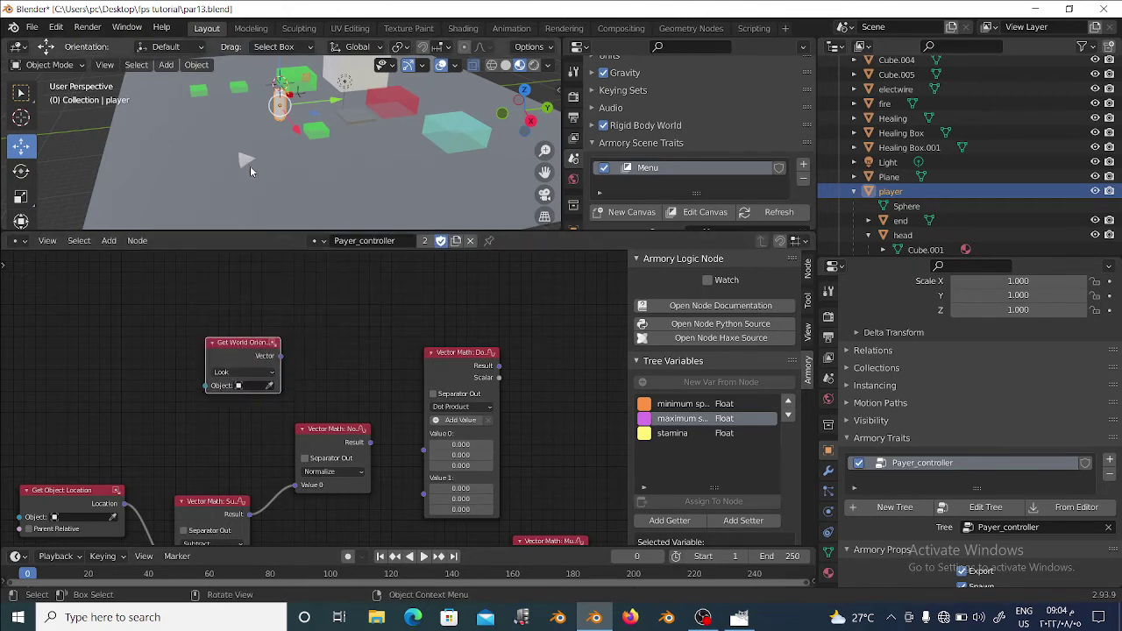
Set the Get World Orientation node's object to Cone using the eyedropper
{"action": "left_click", "coordinate": [246, 160]}
{"action": "left_click", "coordinate": [269, 387]}
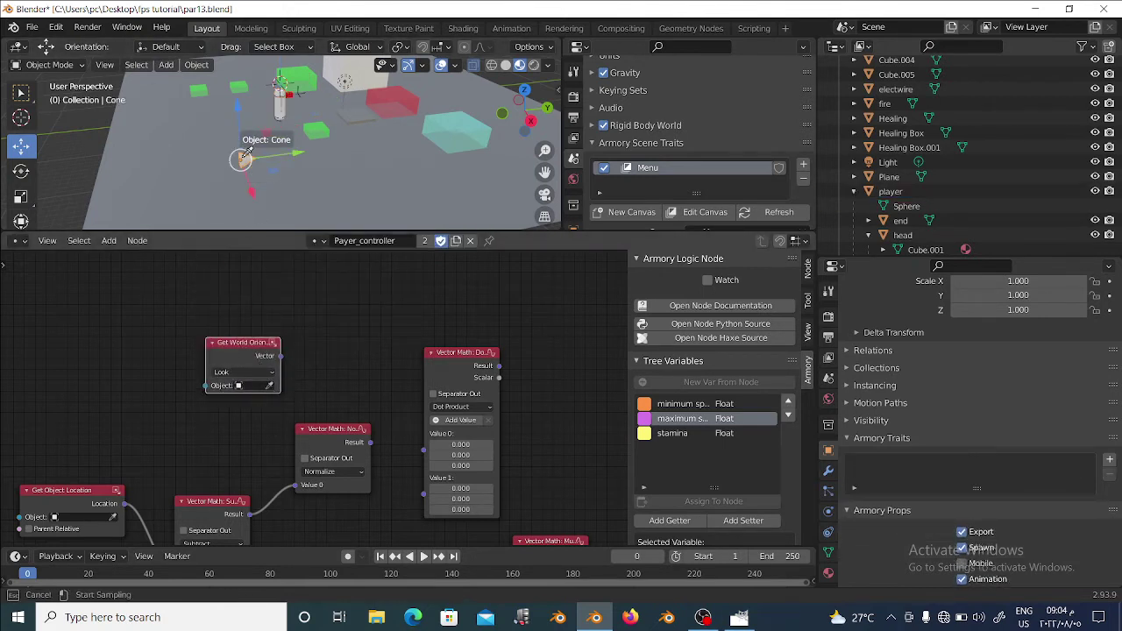
{"action": "left_click", "coordinate": [245, 159]}
{"action": "left_click", "coordinate": [242, 373]}
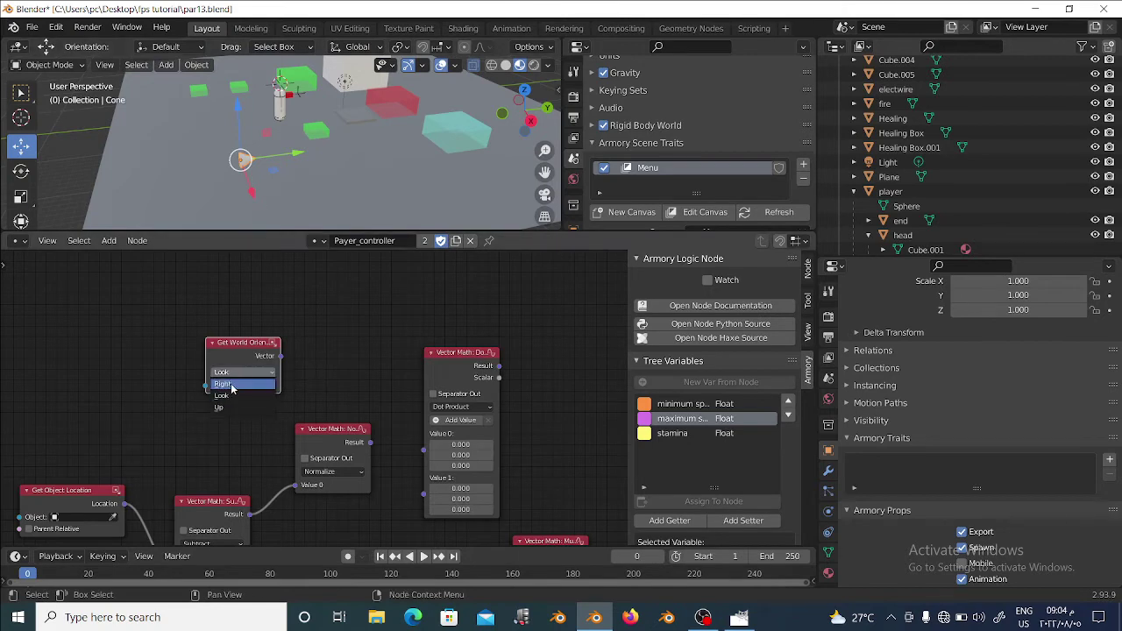
{"action": "scroll", "coordinate": [325, 393], "scroll_direction": "down", "scroll_amount": 1}
{"action": "scroll", "coordinate": [326, 393], "scroll_direction": "down", "scroll_amount": 1}
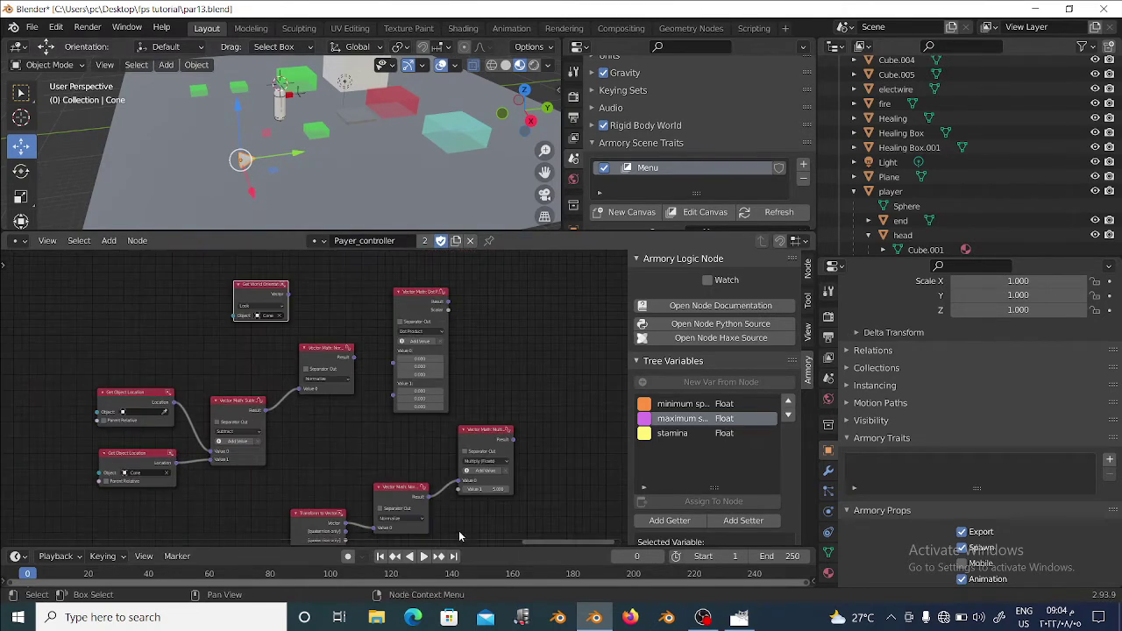
{"action": "scroll", "coordinate": [318, 524], "scroll_direction": "down", "scroll_amount": 2}
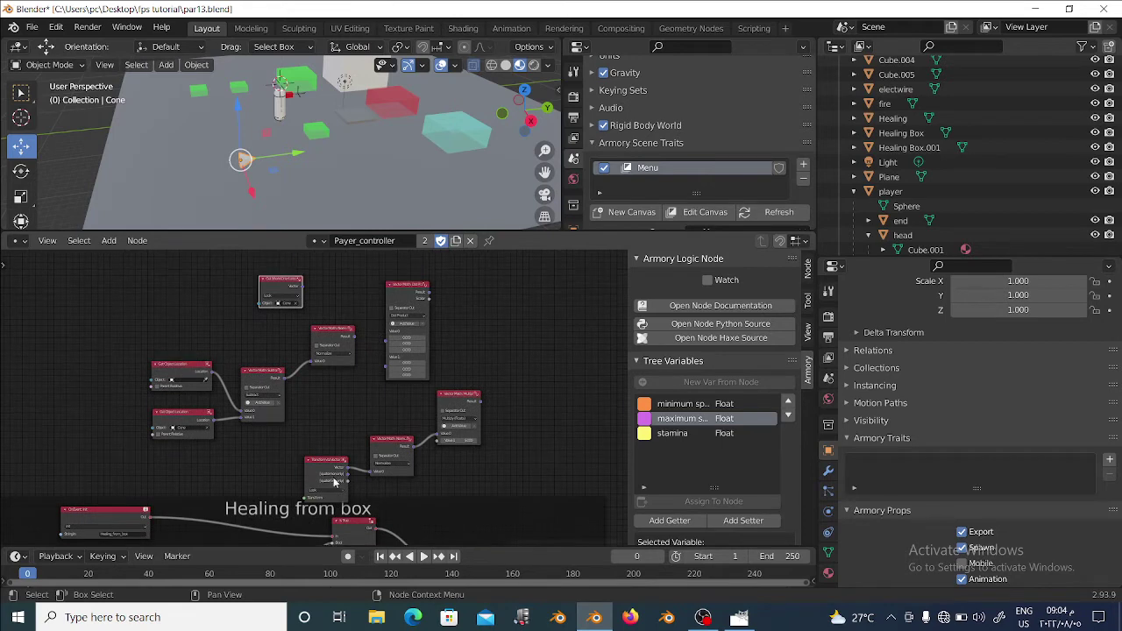
{"action": "left_click_drag", "start_coordinate": [305, 448], "coordinate": [331, 499]}
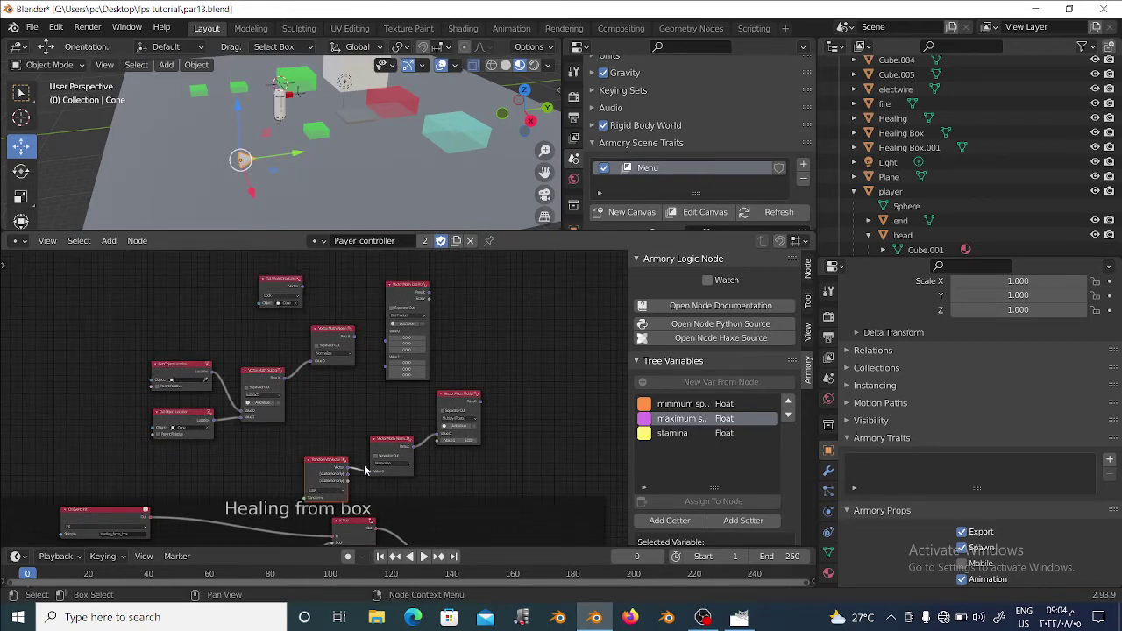
{"action": "left_click", "coordinate": [279, 286]}
Nudge the Get World Orientation node into position, then bring up the GIMP sketch
{"action": "middle_click_drag", "start_coordinate": [332, 408], "coordinate": [340, 459]}
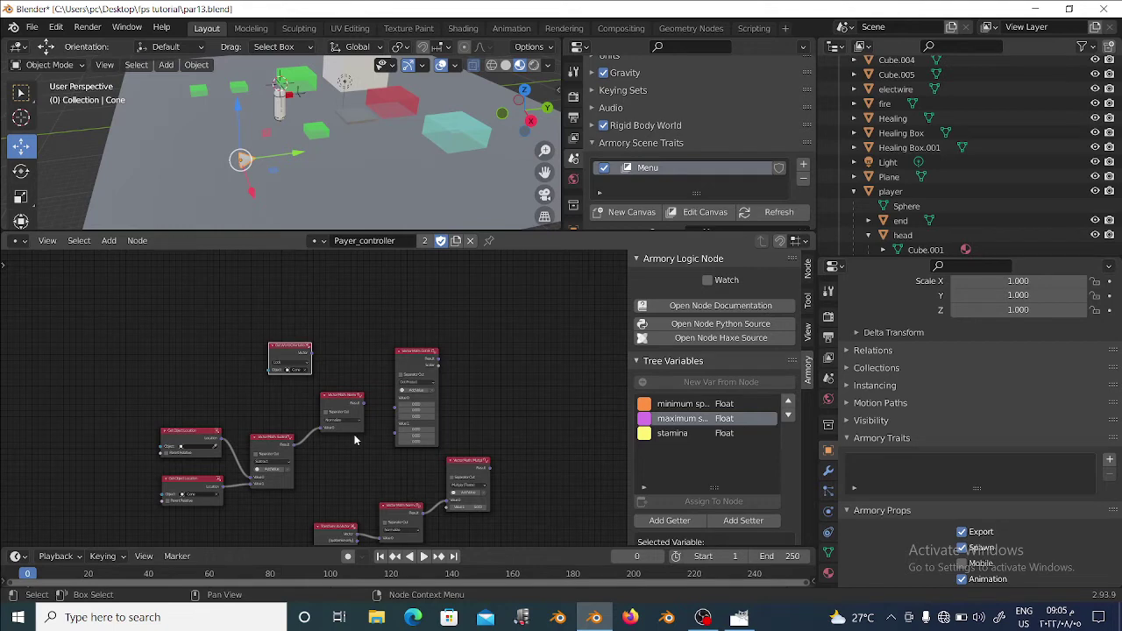
{"action": "scroll", "coordinate": [335, 404], "scroll_direction": "up", "scroll_amount": 2}
{"action": "scroll", "coordinate": [331, 394], "scroll_direction": "up", "scroll_amount": 1}
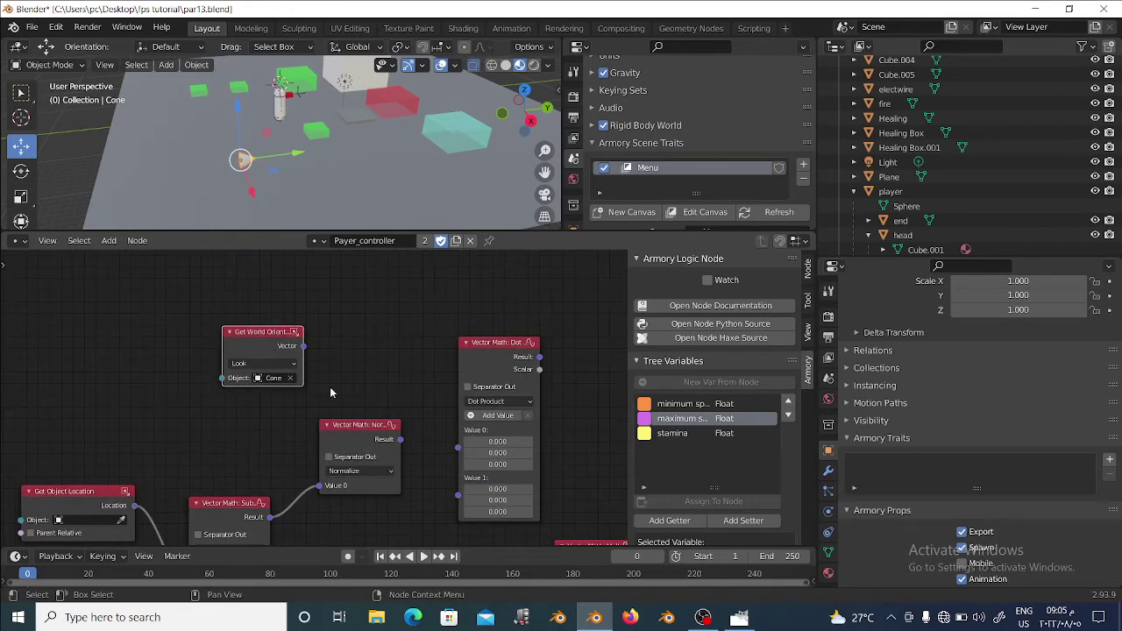
{"action": "left_click_drag", "start_coordinate": [272, 345], "coordinate": [269, 343]}
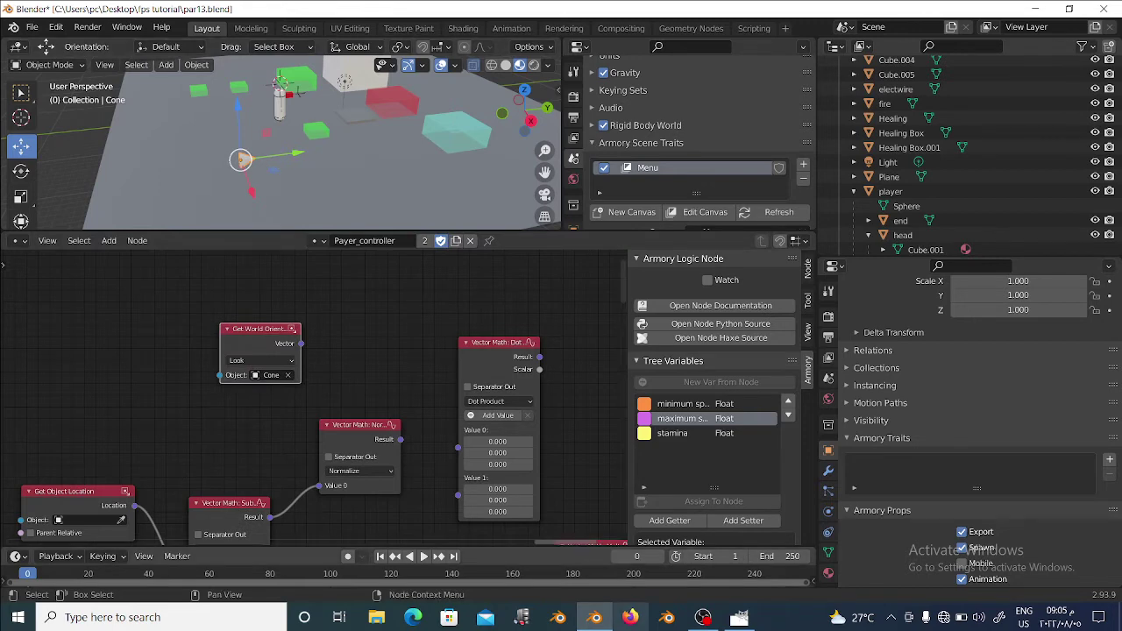
{"action": "left_click", "coordinate": [739, 617]}
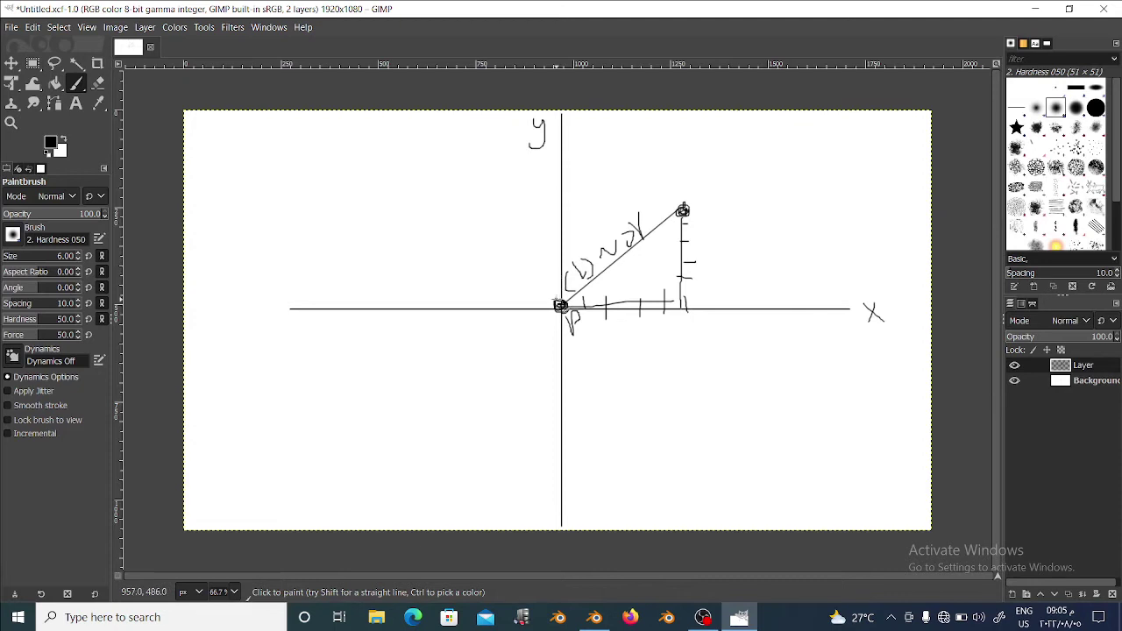
Draw a straight line up the y axis with an arrowhead, redrawing it after an undo
{"action": "right_click", "coordinate": [552, 221]}
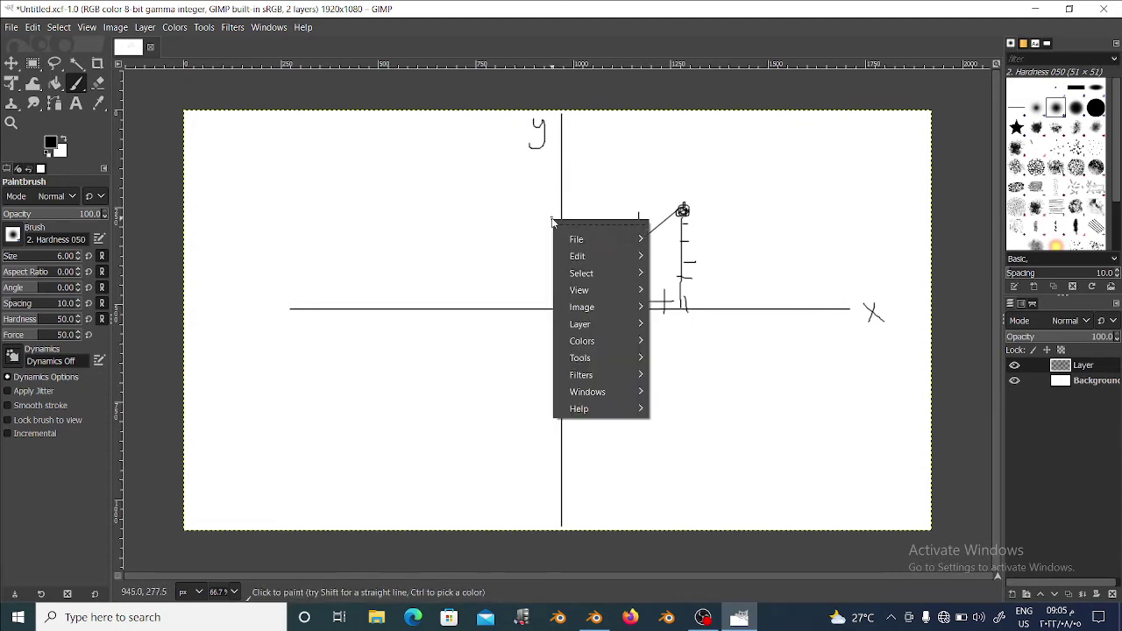
{"action": "left_click", "coordinate": [501, 293]}
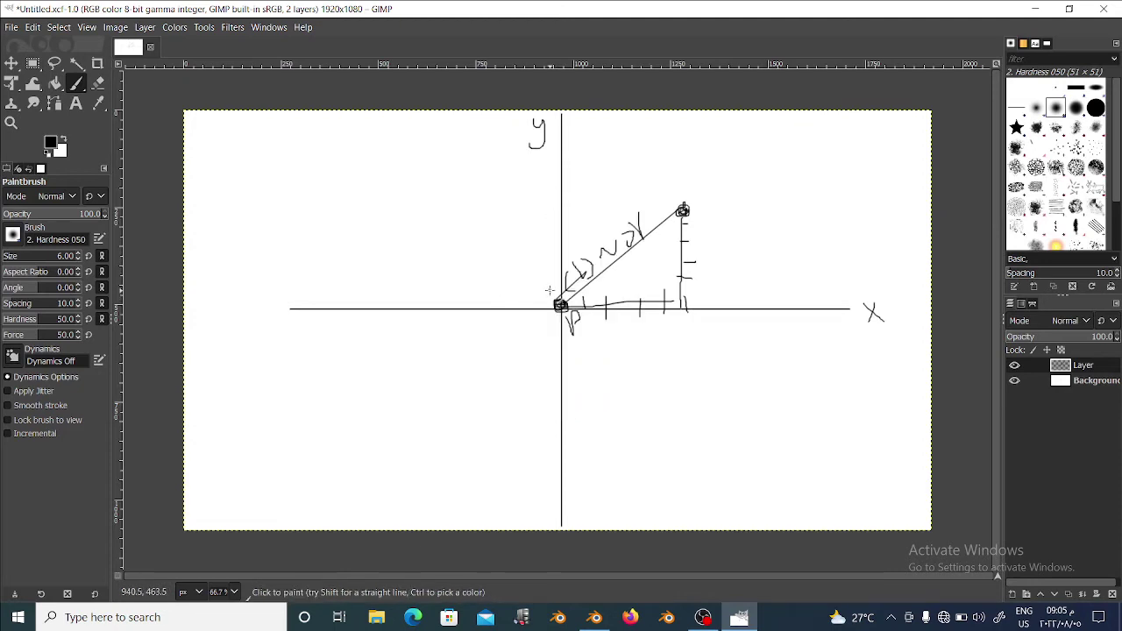
{"action": "left_click", "coordinate": [555, 139], "text": "shift"}
{"action": "left_click_drag", "start_coordinate": [549, 149], "coordinate": [563, 148]}
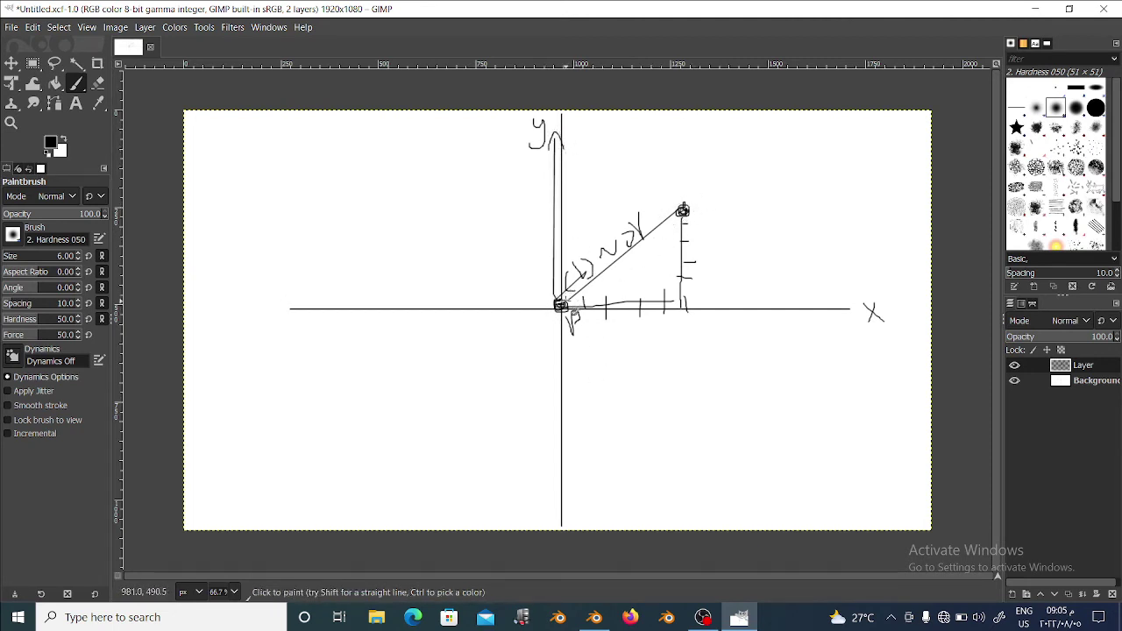
{"action": "key", "text": "ctrl+z"}
{"action": "key", "text": "ctrl+z"}
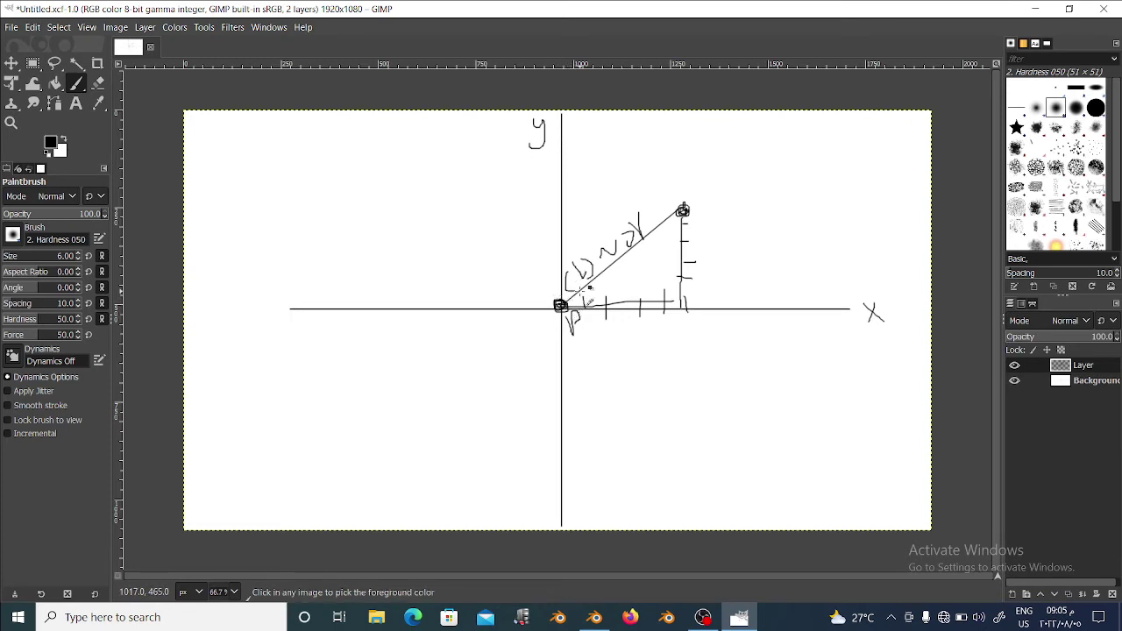
{"action": "mouse_move", "coordinate": [555, 305]}
{"action": "left_mouse_down"}
{"action": "mouse_move", "coordinate": [554, 132]}
{"action": "mouse_move", "coordinate": [565, 147]}
{"action": "left_mouse_up"}
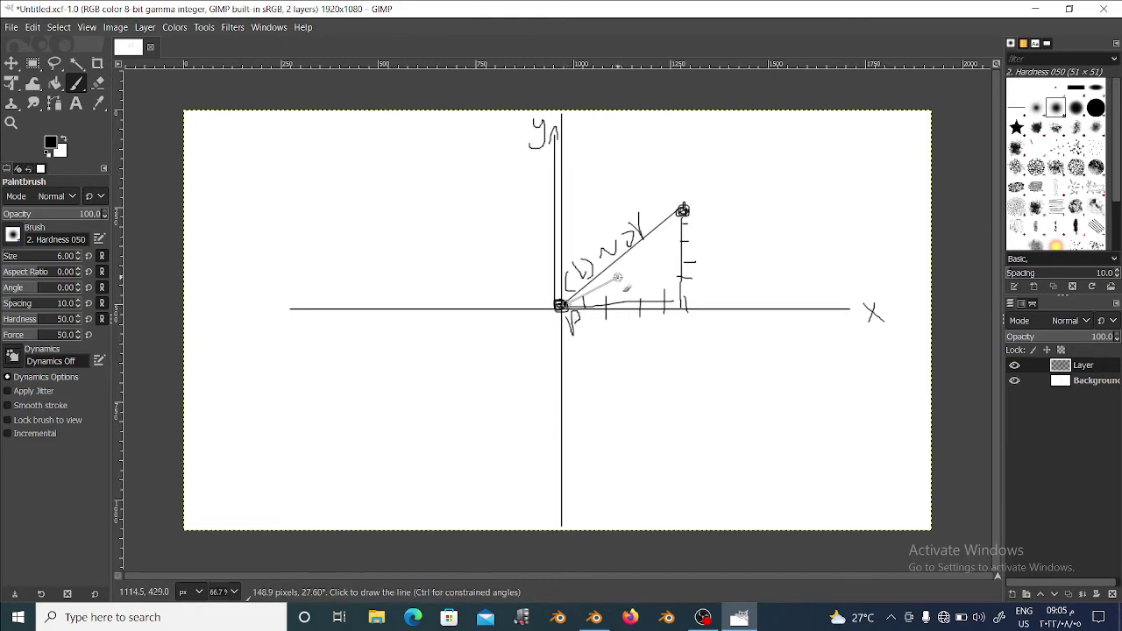
Add an angled line from the origin and sketch curved arcs near the y-axis top
{"action": "left_click", "coordinate": [663, 231], "text": "shift"}
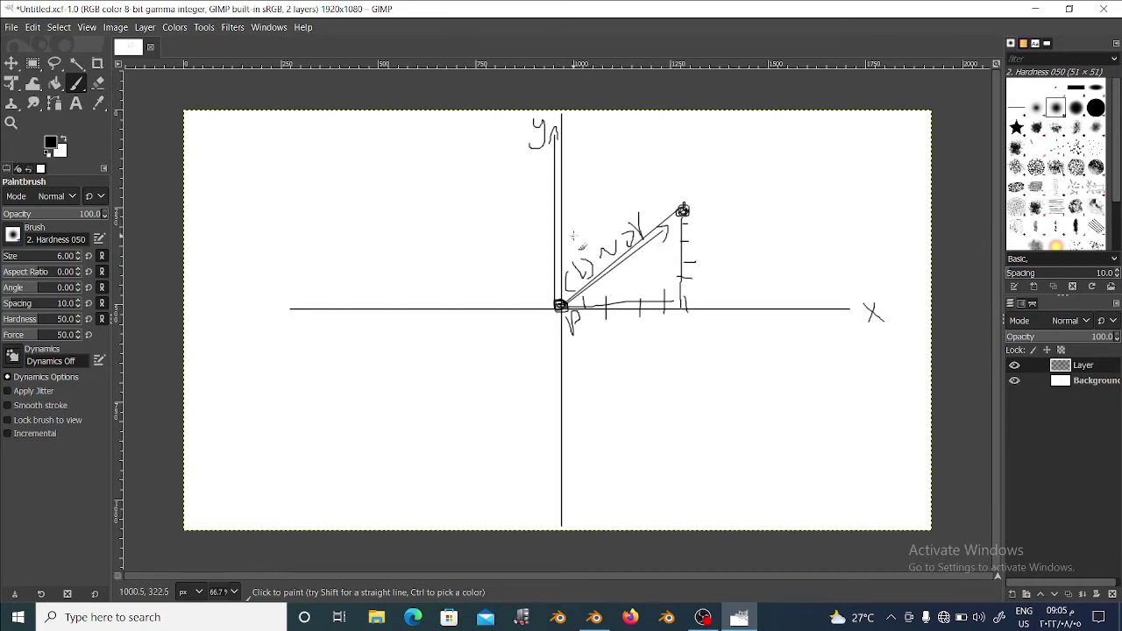
{"action": "mouse_move", "coordinate": [565, 150]}
{"action": "left_mouse_down"}
{"action": "mouse_move", "coordinate": [614, 163]}
{"action": "mouse_move", "coordinate": [651, 217]}
{"action": "left_mouse_up"}
{"action": "left_click_drag", "start_coordinate": [566, 140], "coordinate": [652, 205]}
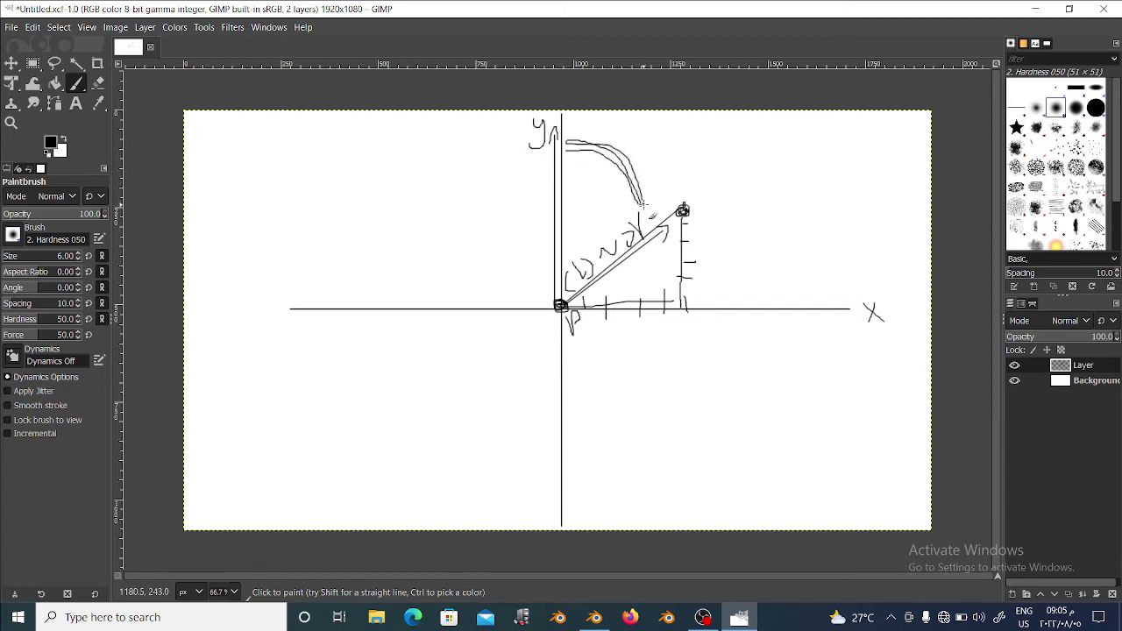
{"action": "left_click_drag", "start_coordinate": [635, 146], "coordinate": [666, 134]}
{"action": "left_click_drag", "start_coordinate": [678, 186], "coordinate": [576, 134]}
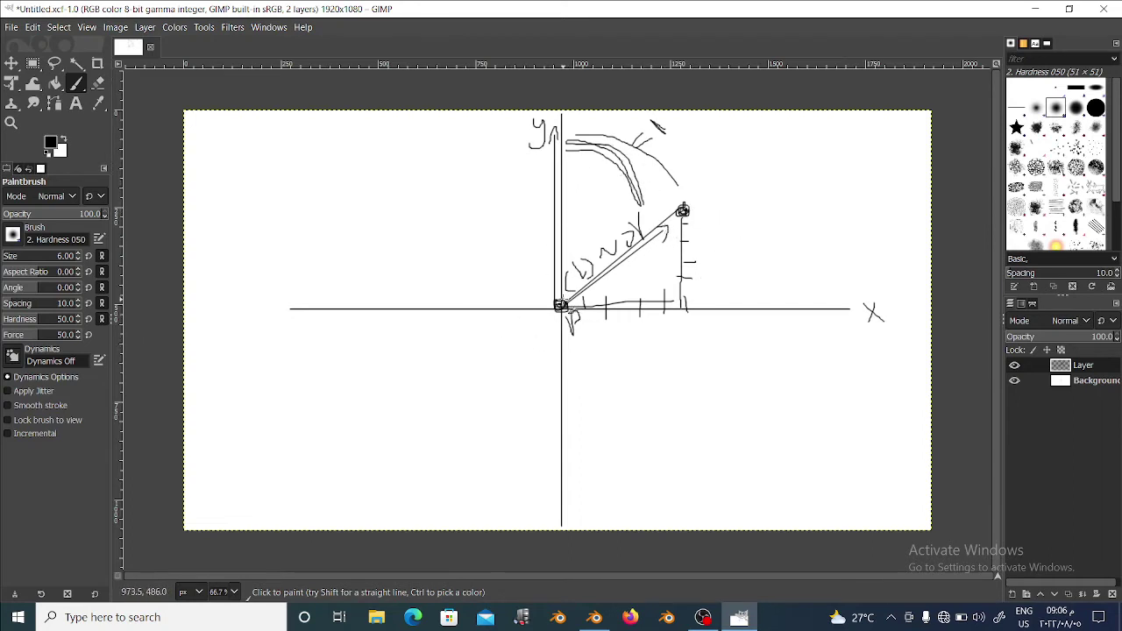
Extend the y-axis line and add another straight line from the origin toward the arc
{"action": "left_click", "coordinate": [563, 130]}
{"action": "left_click_drag", "start_coordinate": [564, 140], "coordinate": [574, 139]}
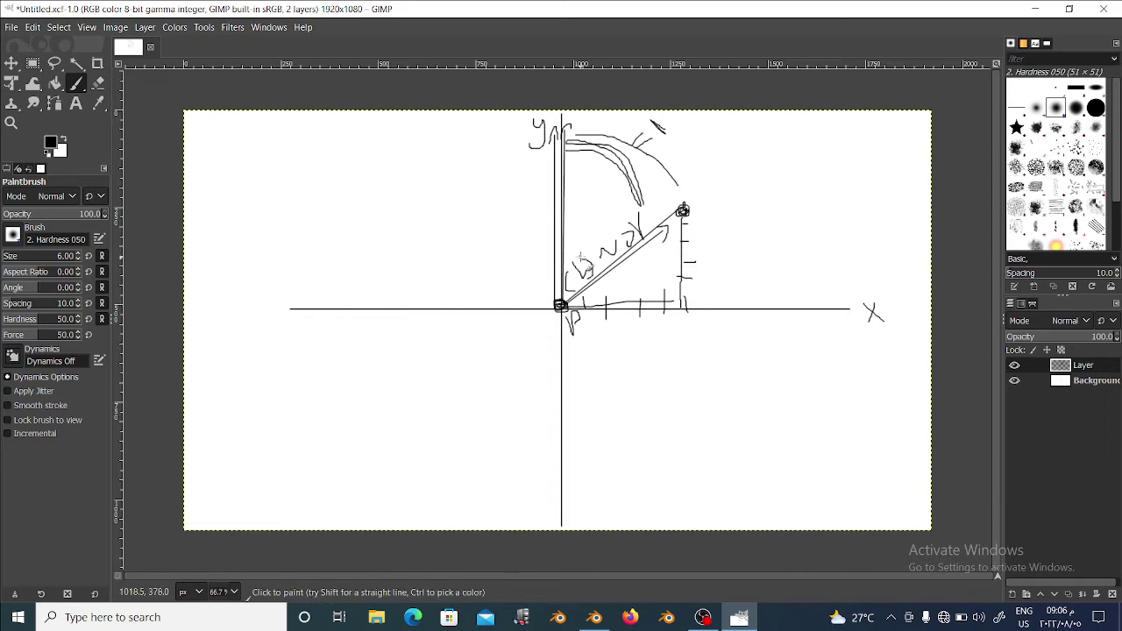
{"action": "left_click", "coordinate": [561, 305]}
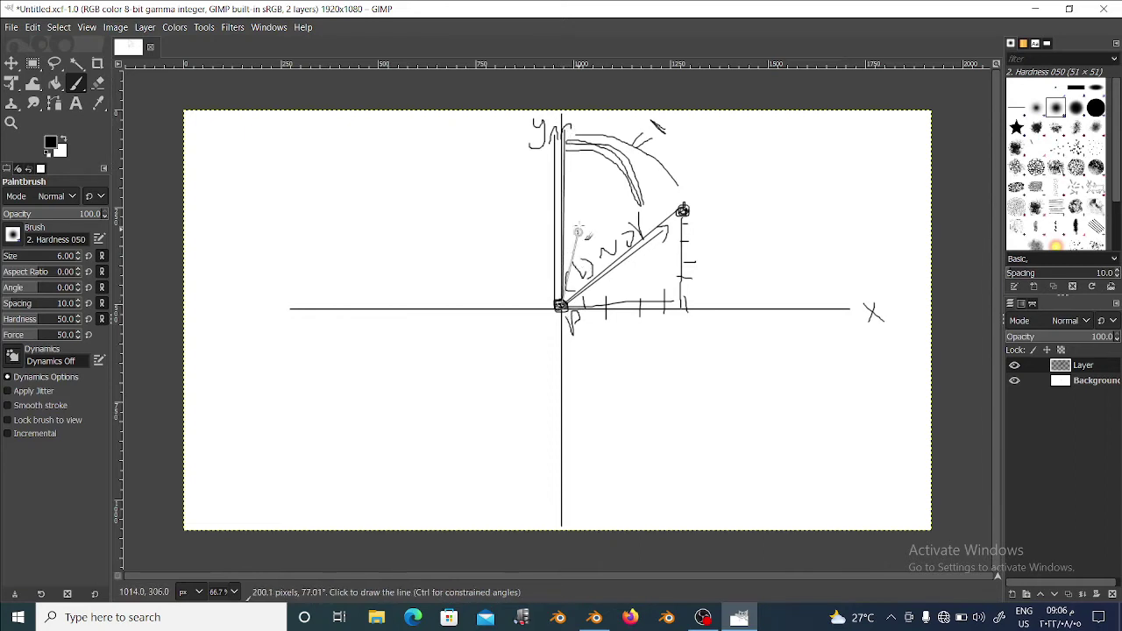
{"action": "left_click", "coordinate": [592, 162], "text": "shift"}
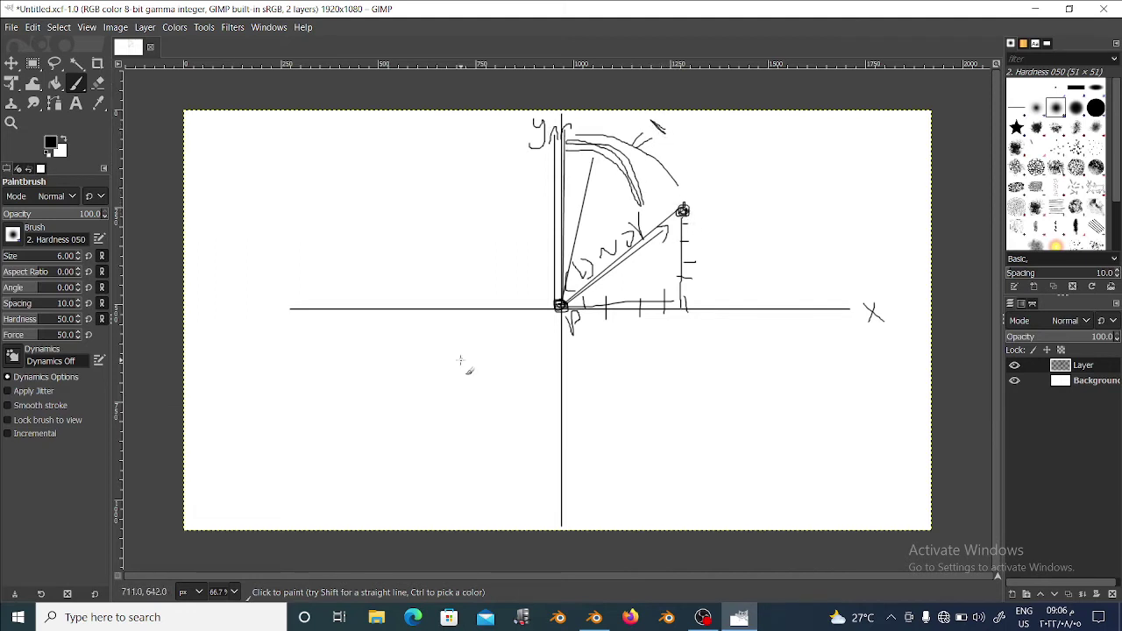
{"action": "left_click", "coordinate": [561, 306]}
{"action": "right_click", "coordinate": [551, 200]}
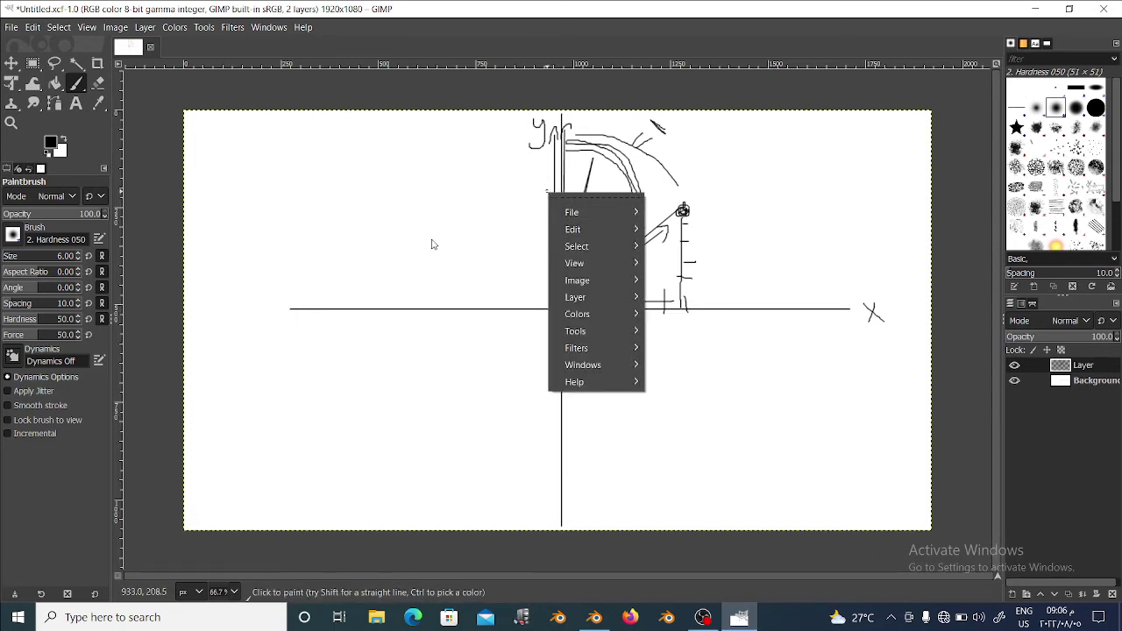
{"action": "left_click", "coordinate": [506, 268]}
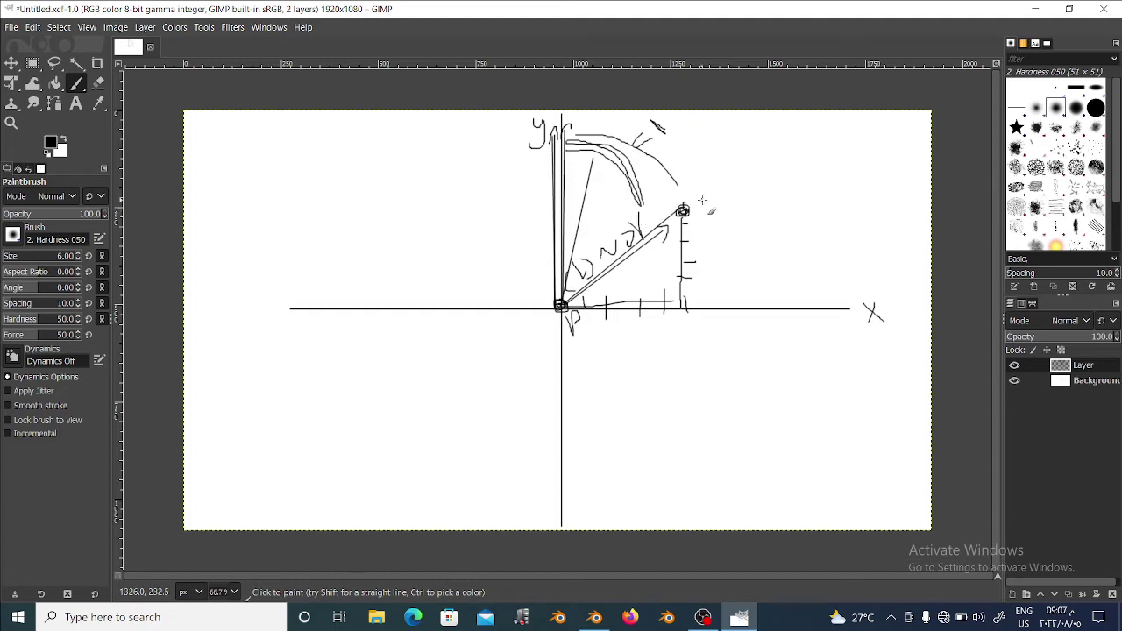
Wire the Get World Orientation vector and Normalize result into the Dot Product's Value 0 and Value 1
{"action": "left_click", "coordinate": [595, 618]}
{"action": "middle_click_drag", "start_coordinate": [363, 371], "coordinate": [375, 399]}
{"action": "left_click_drag", "start_coordinate": [430, 403], "coordinate": [436, 320]}
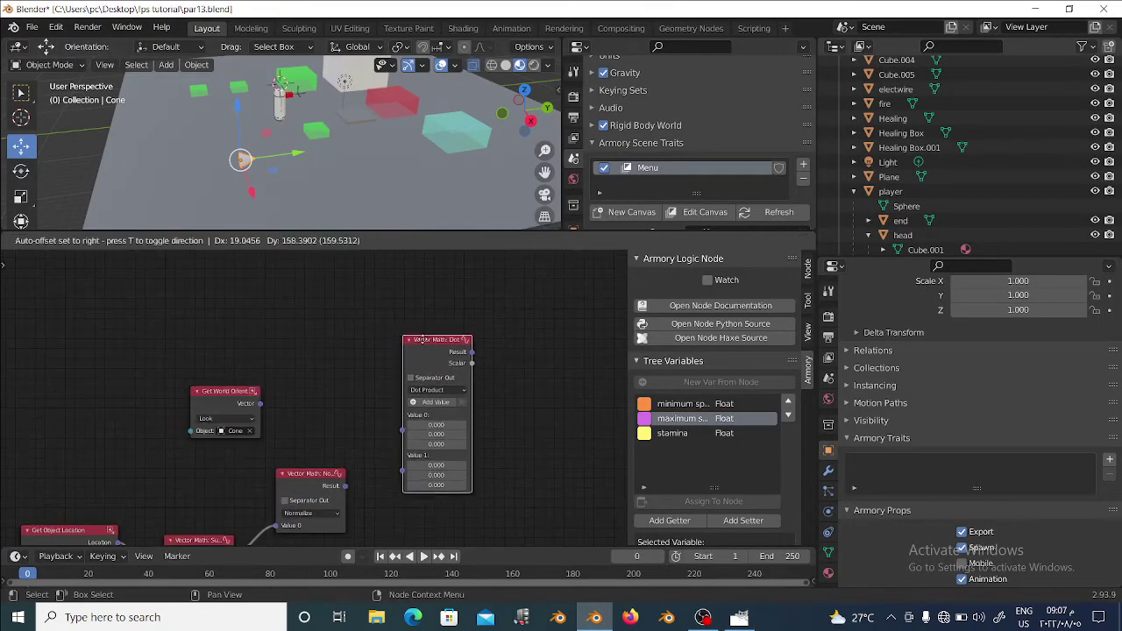
{"action": "mouse_move", "coordinate": [224, 412]}
{"action": "left_mouse_down"}
{"action": "mouse_move", "coordinate": [210, 385]}
{"action": "mouse_move", "coordinate": [407, 417]}
{"action": "left_mouse_up"}
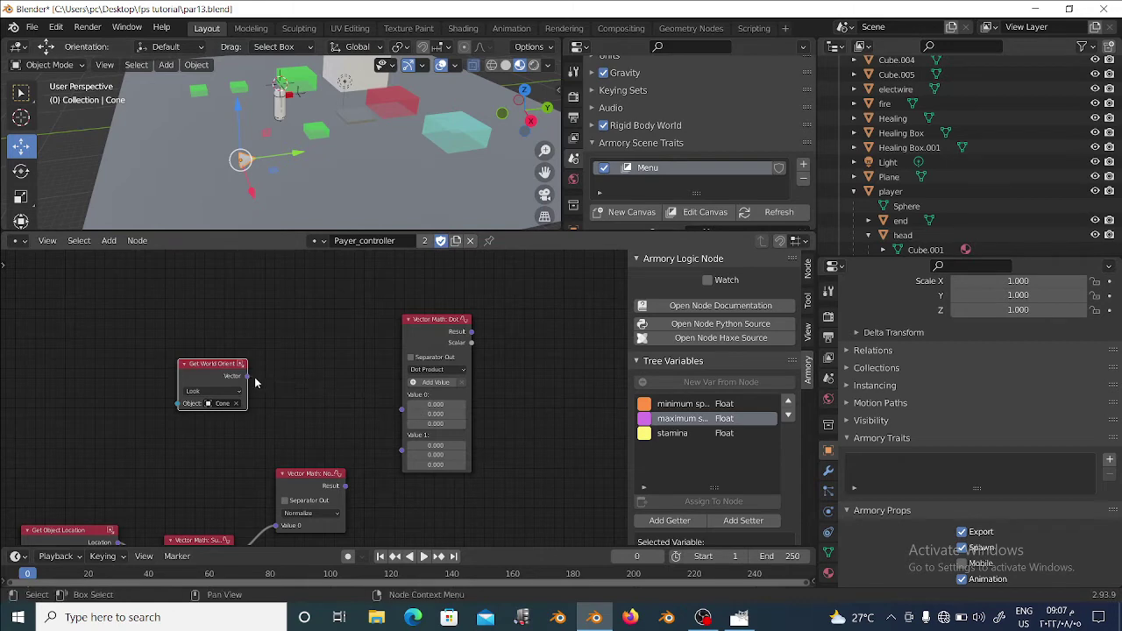
{"action": "left_click_drag", "start_coordinate": [248, 375], "coordinate": [402, 408]}
{"action": "scroll", "coordinate": [373, 471], "scroll_direction": "up", "scroll_amount": 1}
{"action": "middle_click_drag", "start_coordinate": [373, 471], "coordinate": [365, 404]}
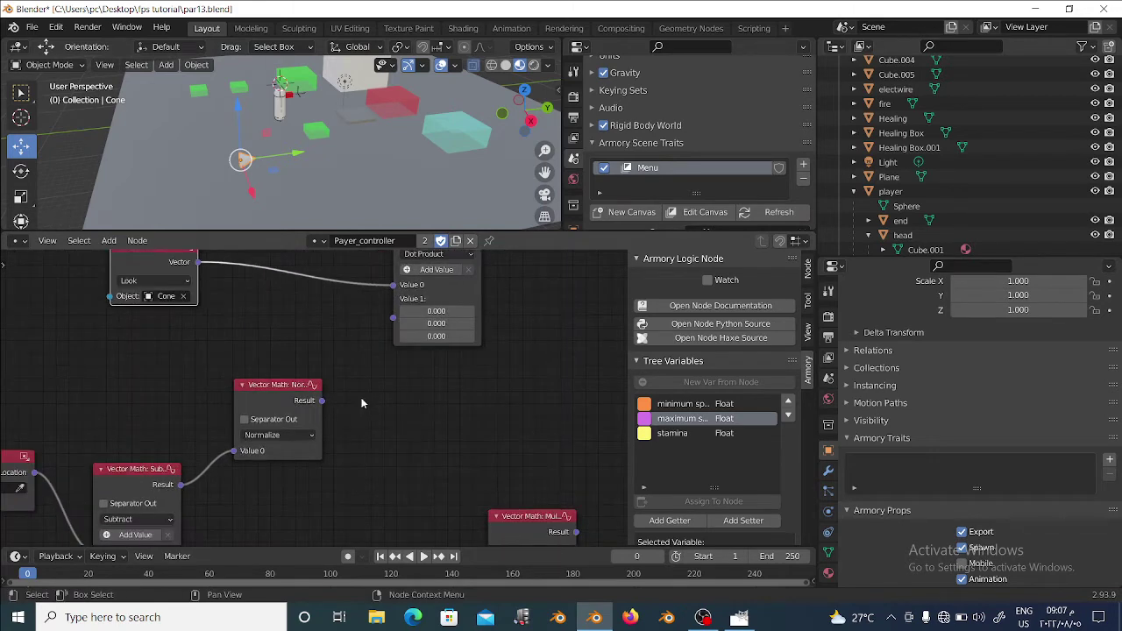
{"action": "left_click_drag", "start_coordinate": [322, 401], "coordinate": [393, 317]}
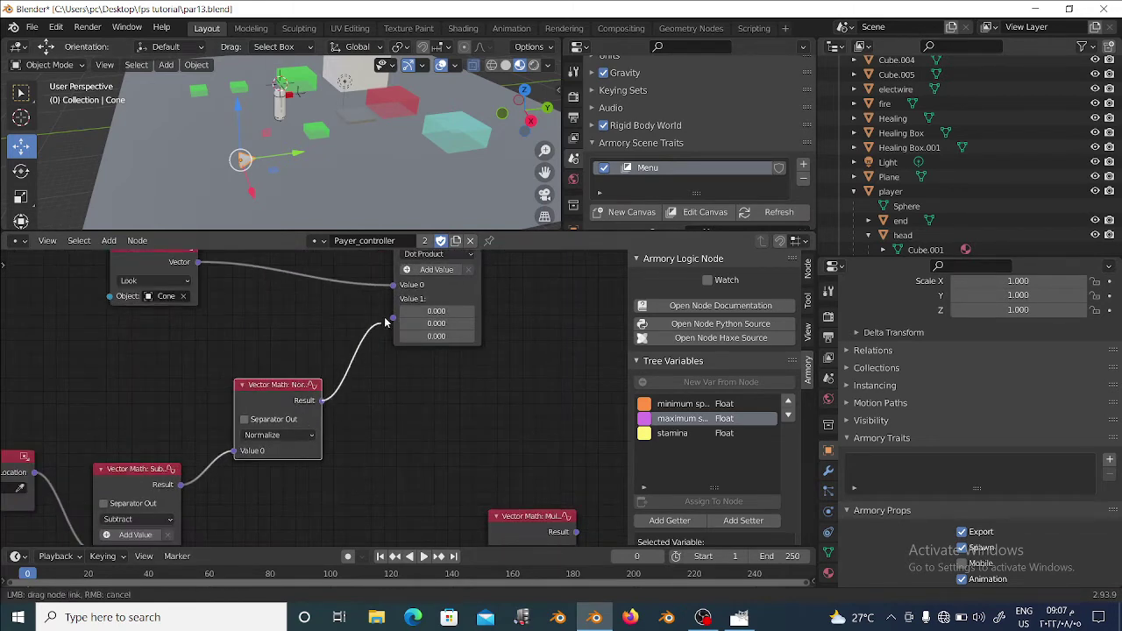
{"action": "scroll", "coordinate": [376, 431], "scroll_direction": "down", "scroll_amount": 2}
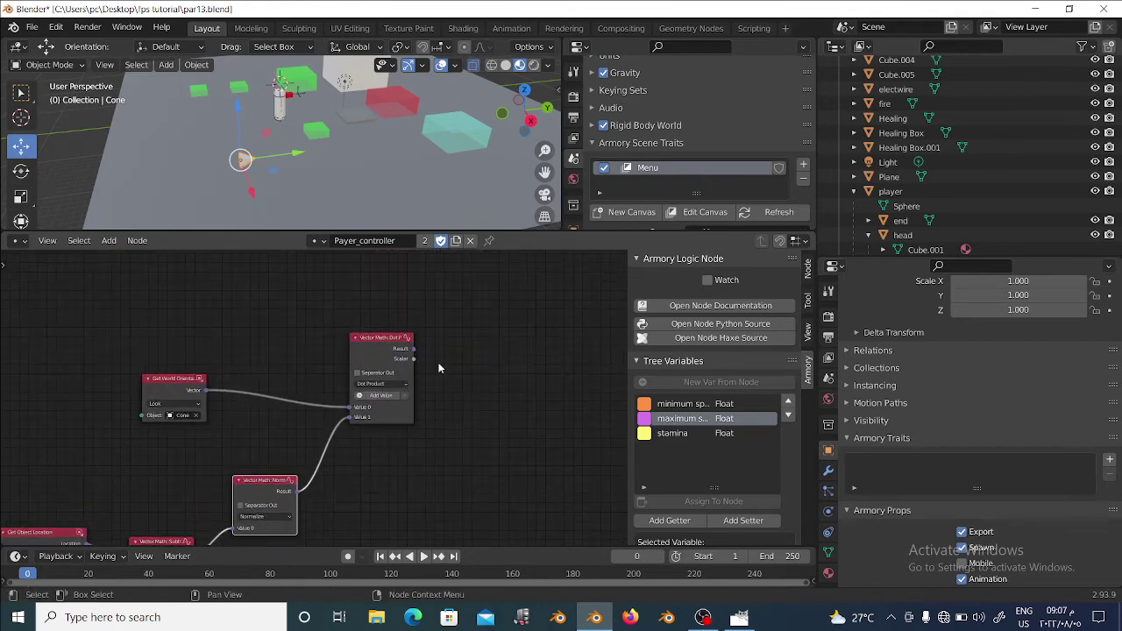
{"action": "scroll", "coordinate": [434, 373], "scroll_direction": "up", "scroll_amount": 1}
{"action": "scroll", "coordinate": [403, 386], "scroll_direction": "up", "scroll_amount": 1}
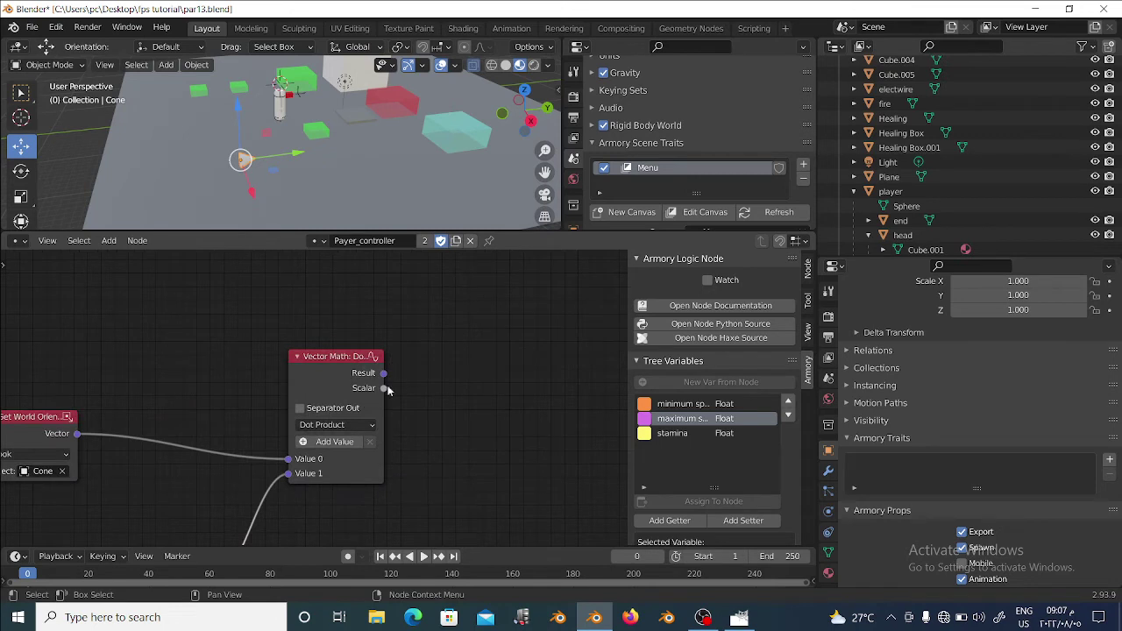
{"action": "mouse_move", "coordinate": [359, 375]}
{"action": "left_mouse_down"}
{"action": "mouse_move", "coordinate": [355, 390]}
{"action": "mouse_move", "coordinate": [372, 388]}
{"action": "left_mouse_up"}
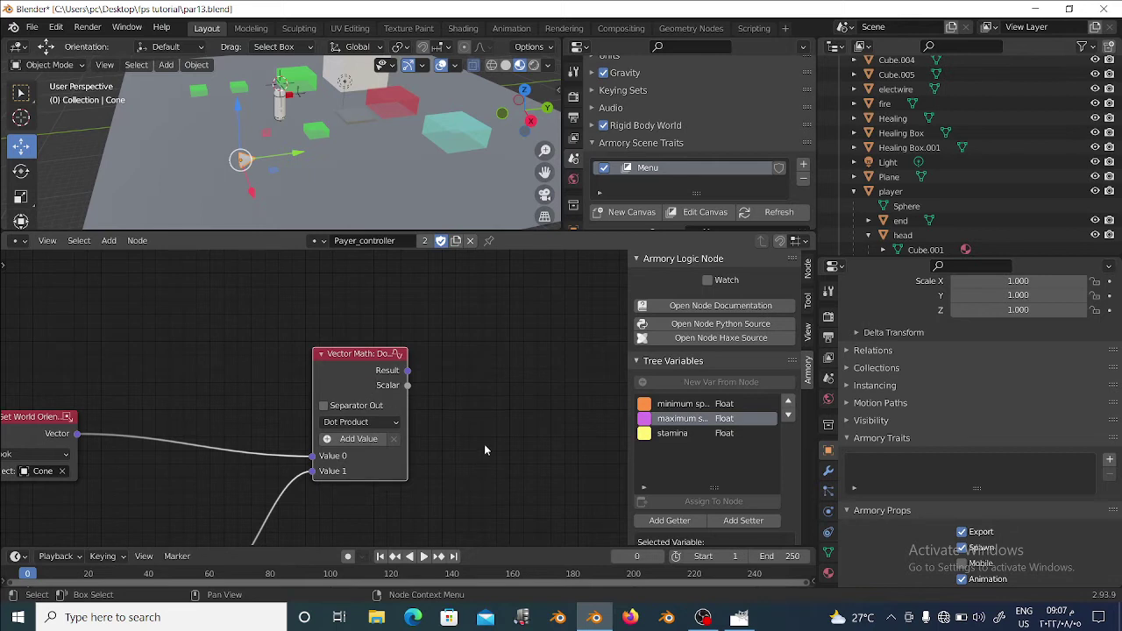
Drag links from the Dot Product Result and Scalar outputs, leaving them unconnected
{"action": "left_click_drag", "start_coordinate": [408, 370], "coordinate": [481, 332]}
{"action": "left_click_drag", "start_coordinate": [408, 385], "coordinate": [437, 400]}
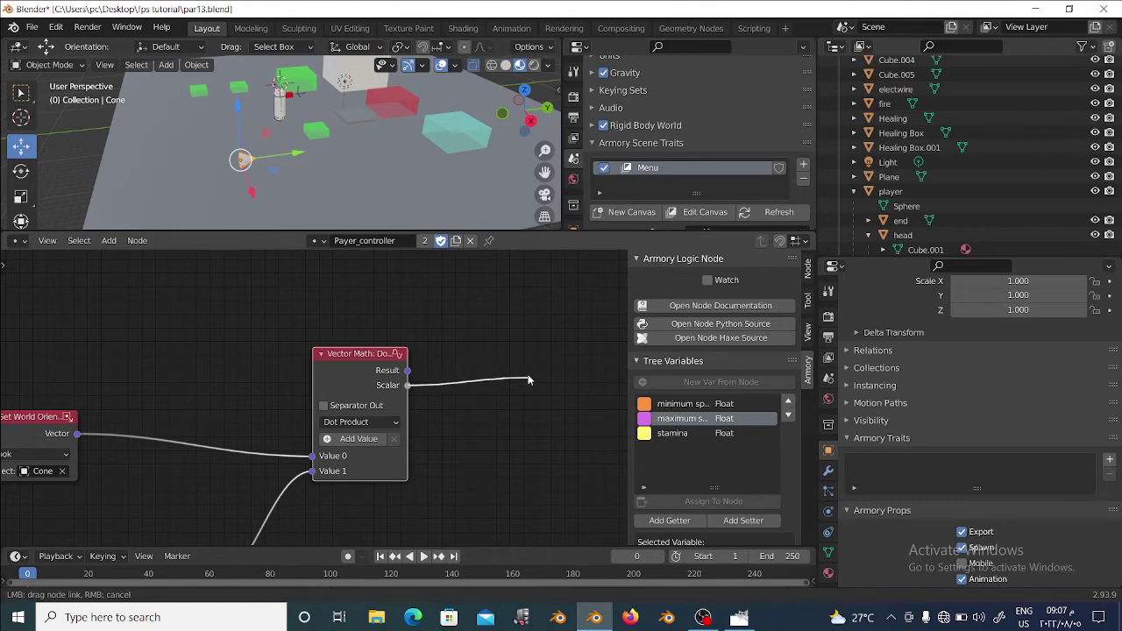
{"action": "left_click_drag", "start_coordinate": [496, 367], "coordinate": [530, 364]}
{"action": "scroll", "coordinate": [517, 364], "scroll_direction": "down", "scroll_amount": 3}
{"action": "scroll", "coordinate": [518, 363], "scroll_direction": "down", "scroll_amount": 2}
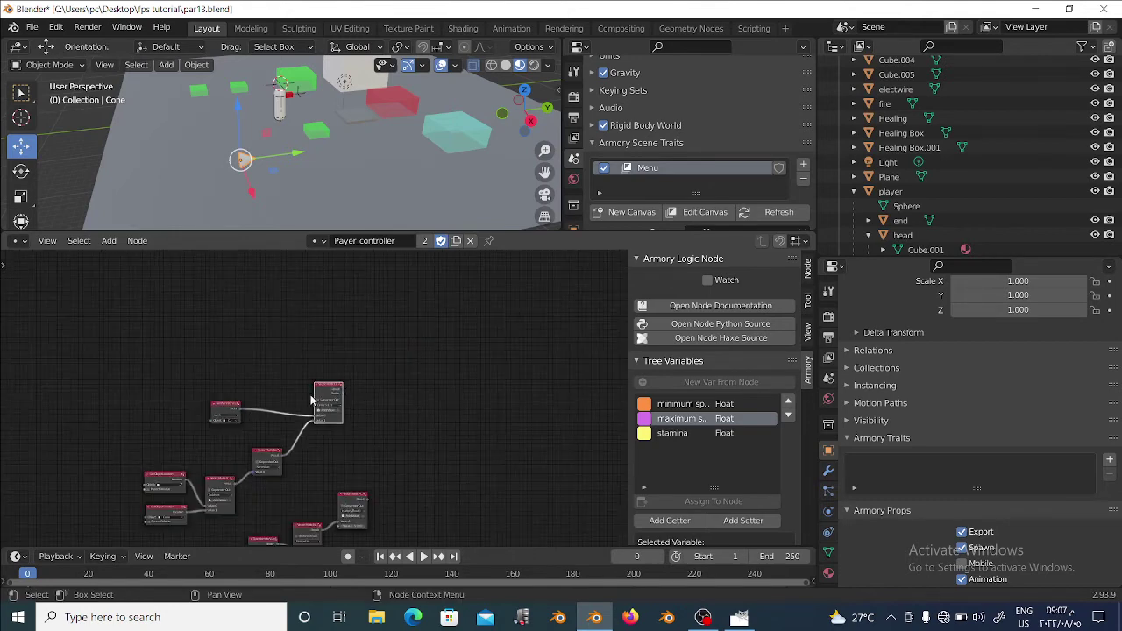
Box-select a group of logic nodes, move them up, and nudge Get World Orient left
{"action": "left_click_drag", "start_coordinate": [146, 341], "coordinate": [390, 478]}
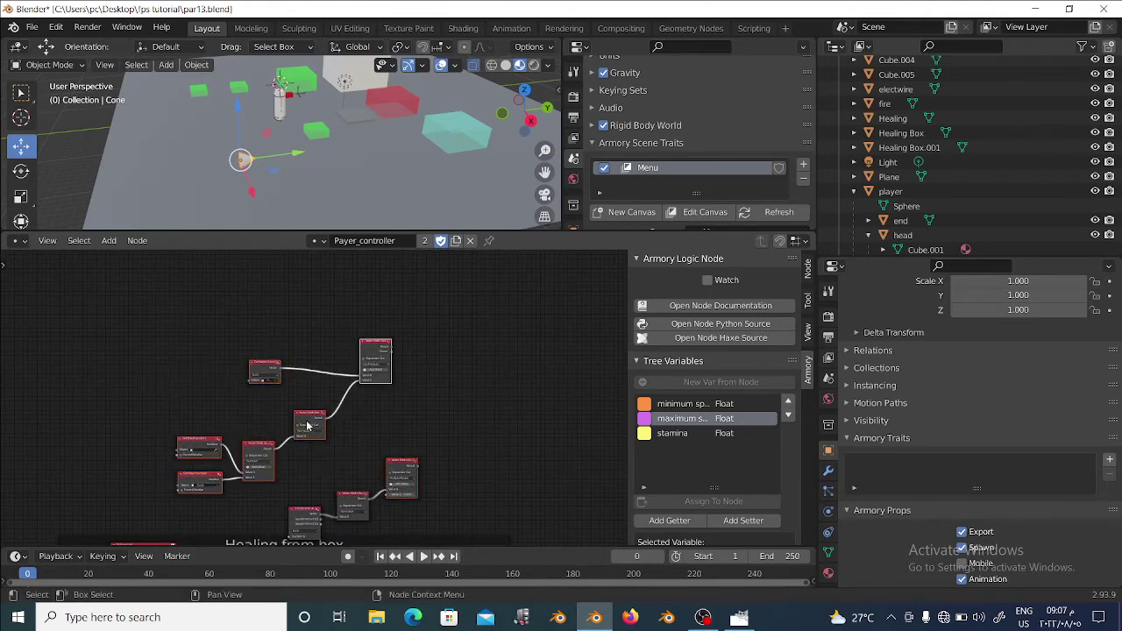
{"action": "left_click_drag", "start_coordinate": [307, 415], "coordinate": [301, 389]}
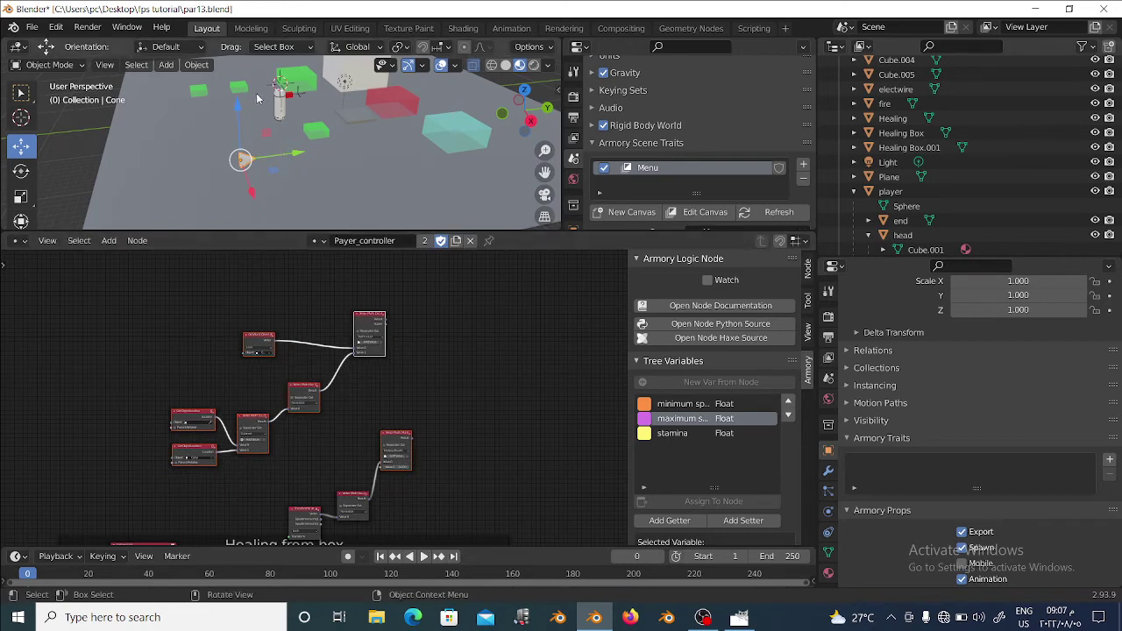
{"action": "scroll", "coordinate": [419, 363], "scroll_direction": "up", "scroll_amount": 1}
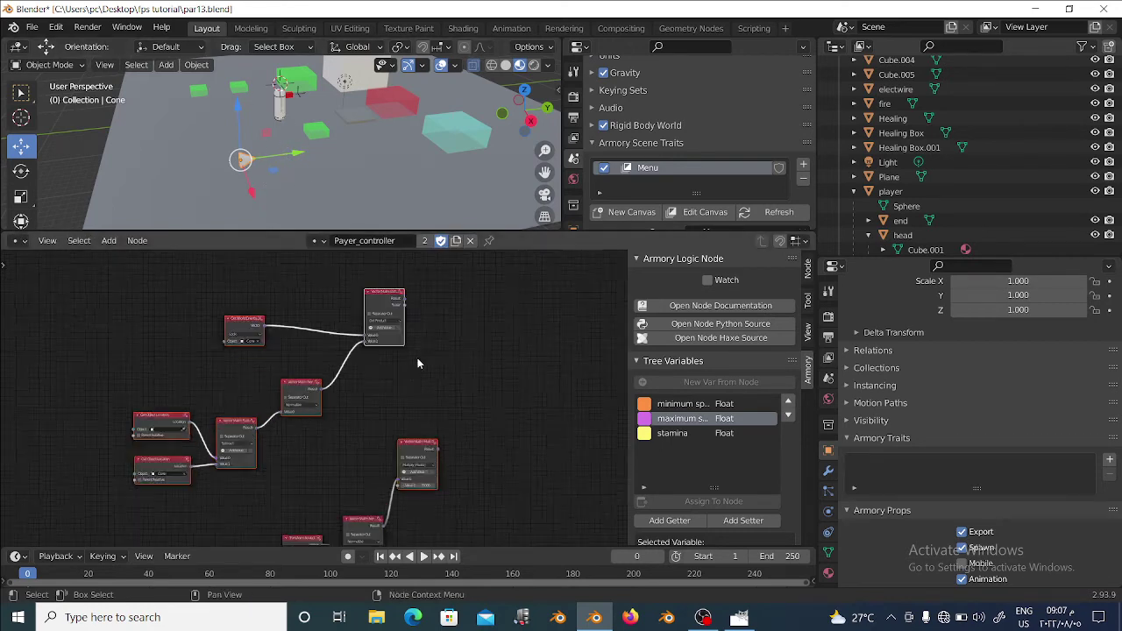
{"action": "scroll", "coordinate": [409, 412], "scroll_direction": "up", "scroll_amount": 2}
{"action": "scroll", "coordinate": [393, 373], "scroll_direction": "up", "scroll_amount": 2}
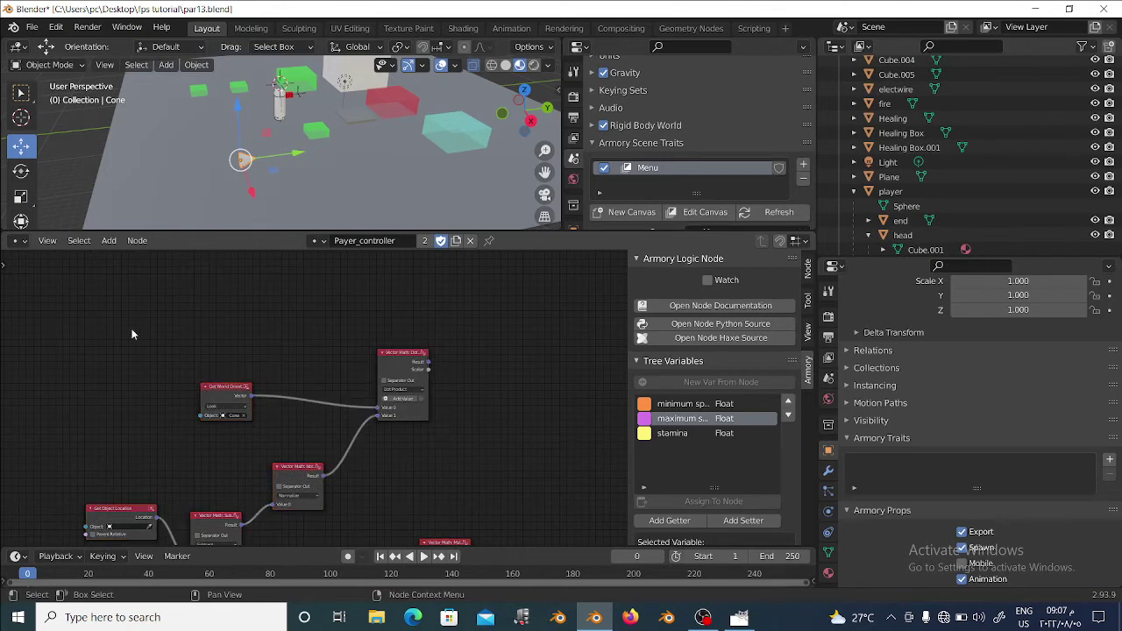
{"action": "left_click_drag", "start_coordinate": [219, 395], "coordinate": [207, 396]}
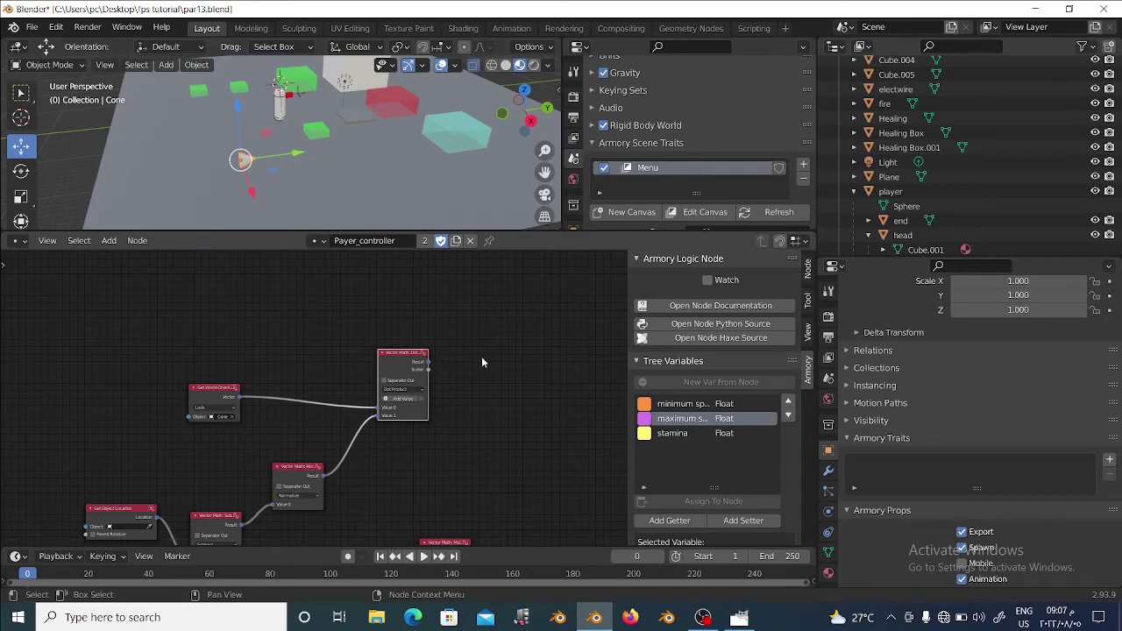
Add a Compare node and link the Dot Product Scalar into its first Value
{"action": "key", "text": "shift+a"}
{"action": "type", "text": "c"}
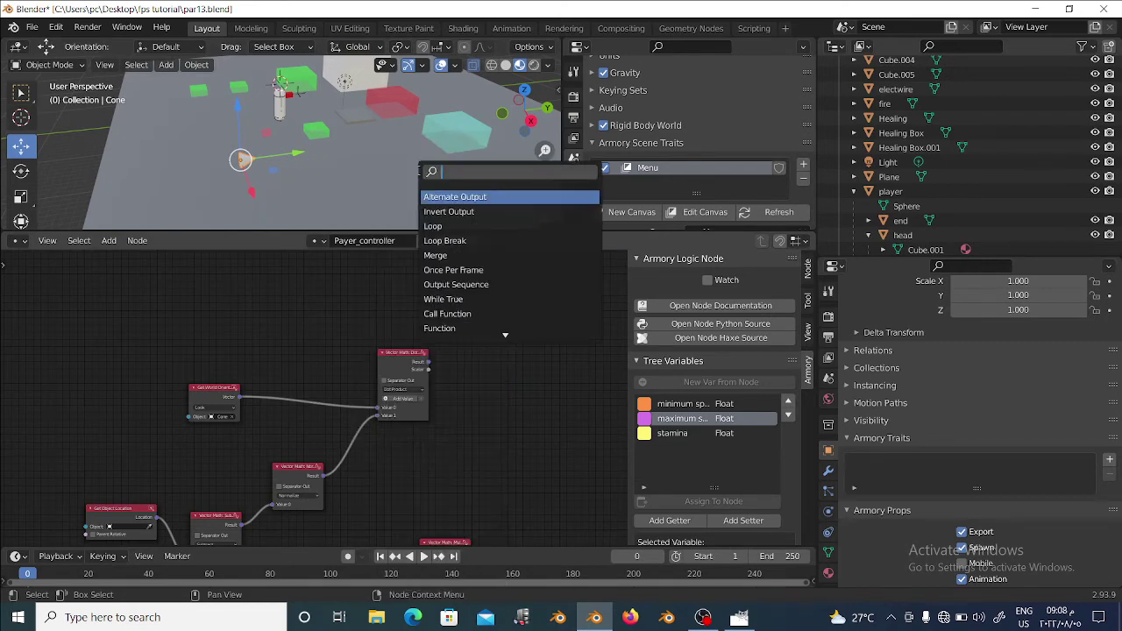
{"action": "type", "text": "omp"}
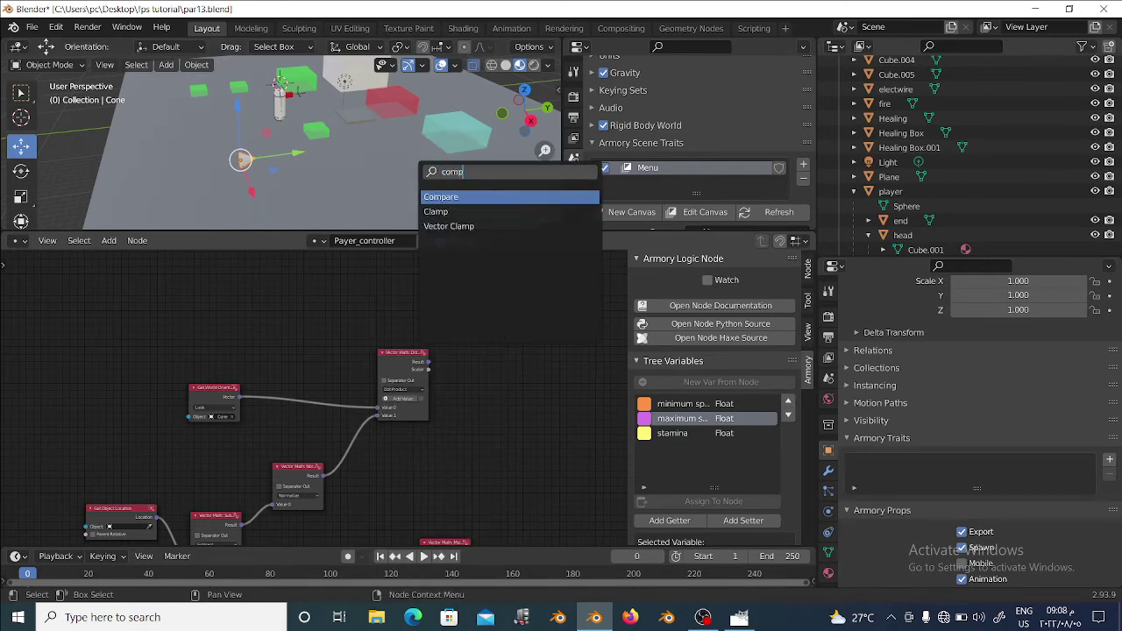
{"action": "key", "text": "Return"}
{"action": "left_click", "coordinate": [474, 367]}
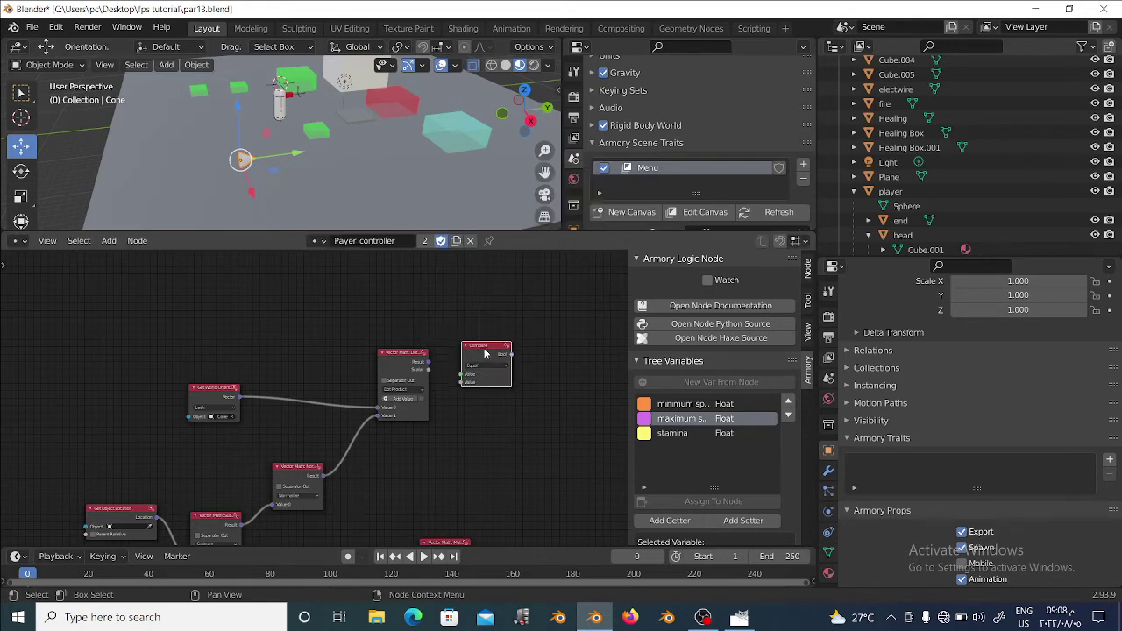
{"action": "scroll", "coordinate": [463, 375], "scroll_direction": "up", "scroll_amount": 2}
{"action": "left_click_drag", "start_coordinate": [470, 359], "coordinate": [525, 340]}
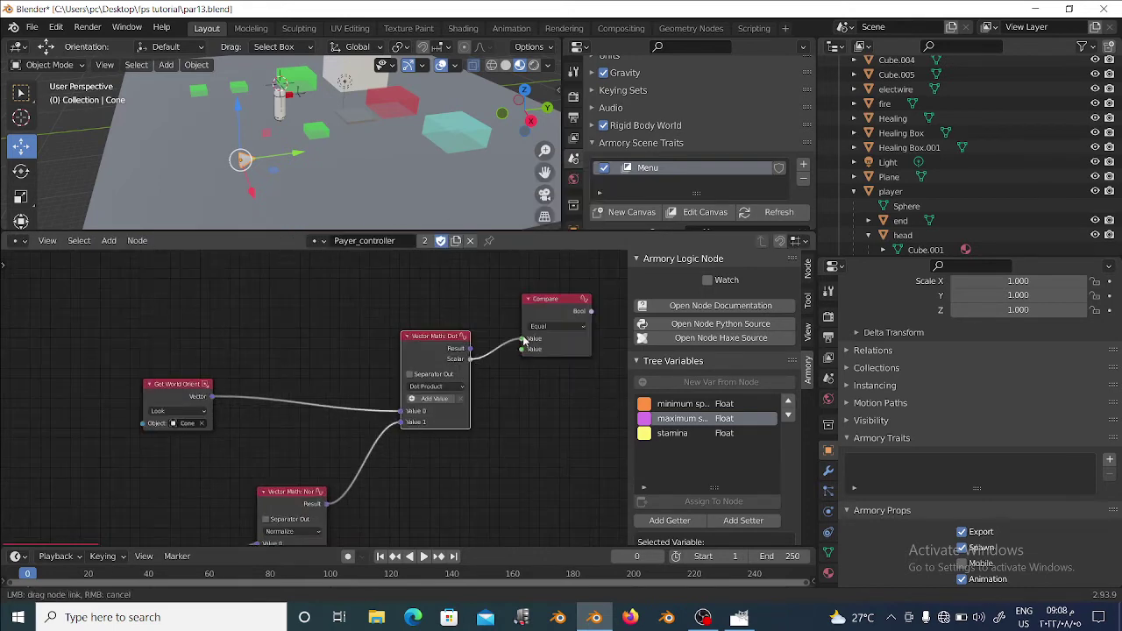
Add a Float node and link its Out into Compare's second Value
{"action": "key", "text": "shift+a"}
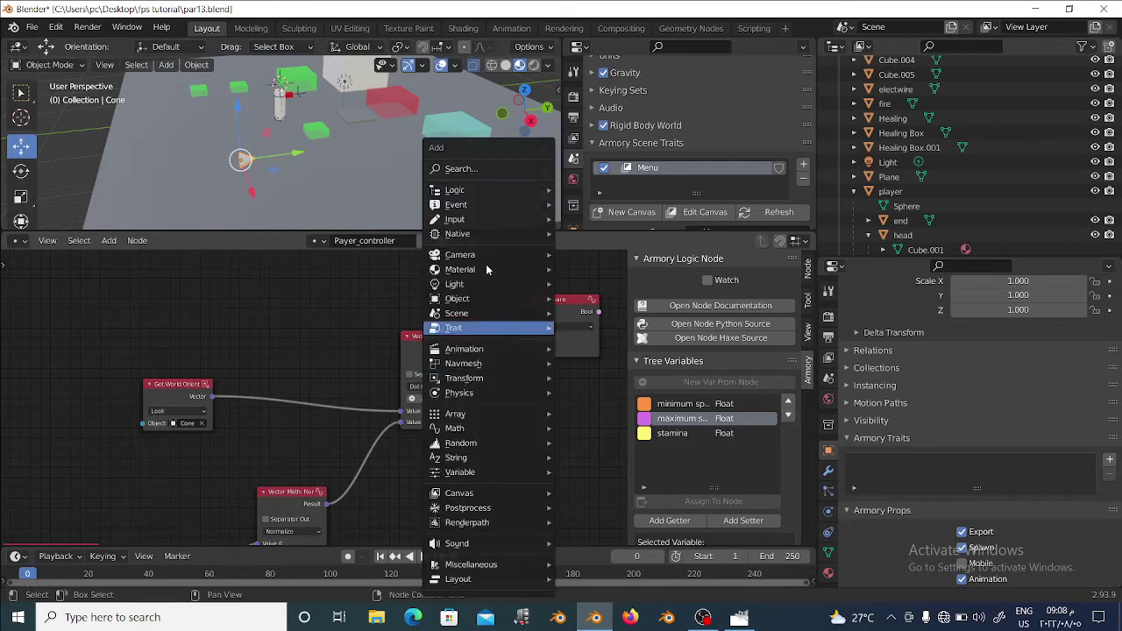
{"action": "type", "text": "flo"}
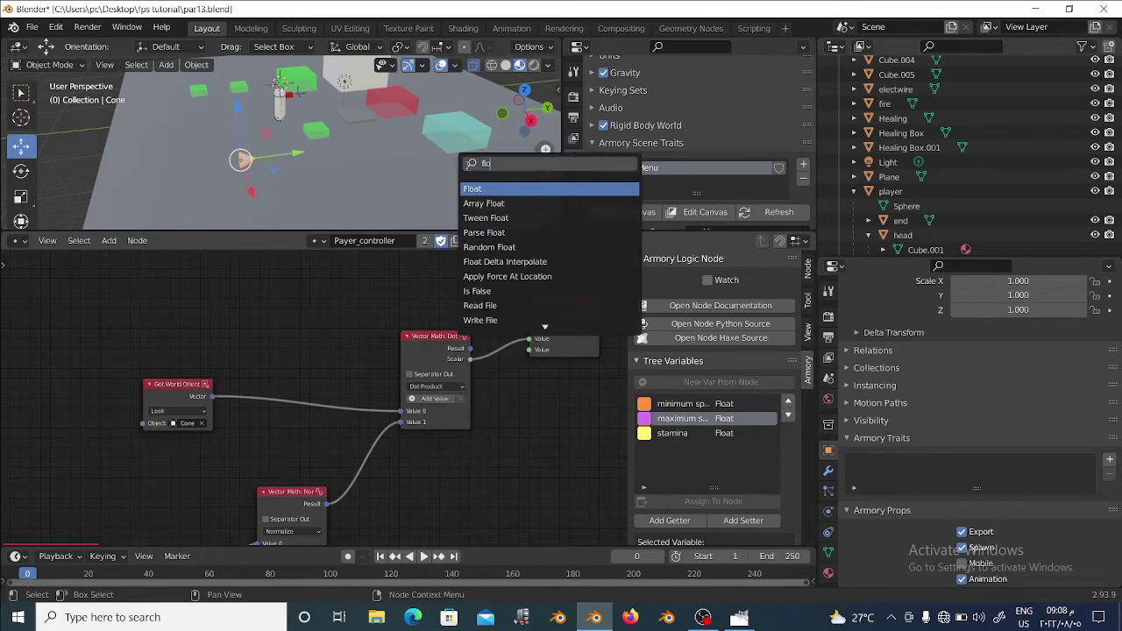
{"action": "left_click", "coordinate": [475, 196]}
{"action": "left_click", "coordinate": [570, 408]}
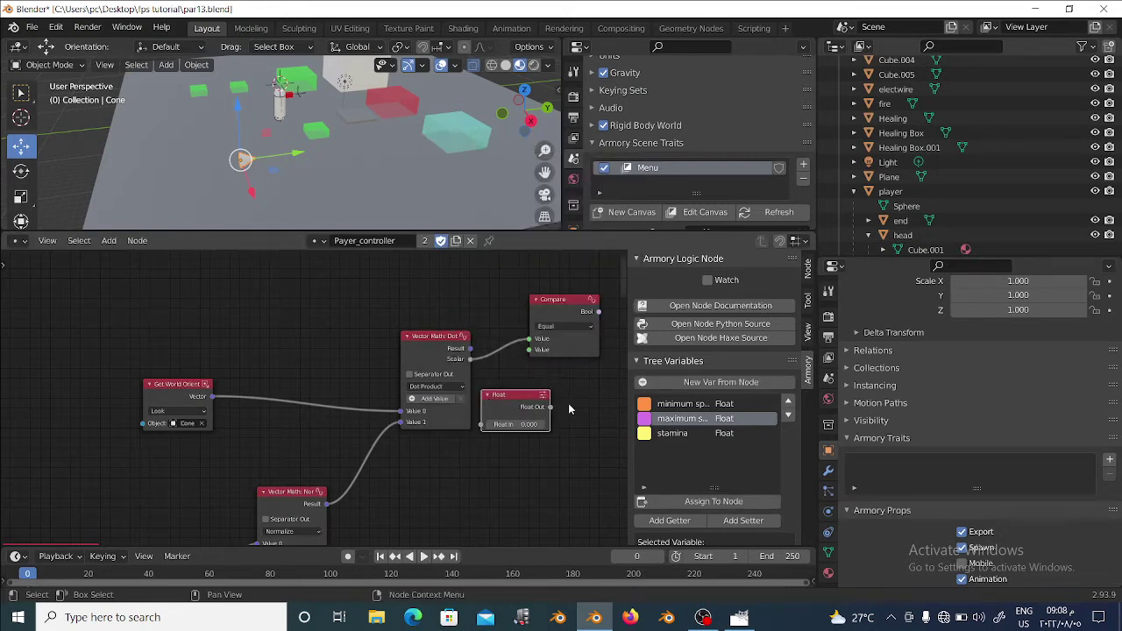
{"action": "left_click_drag", "start_coordinate": [549, 406], "coordinate": [533, 354]}
Set the Float node's value to 0.99
{"action": "left_click_drag", "start_coordinate": [561, 300], "coordinate": [614, 300]}
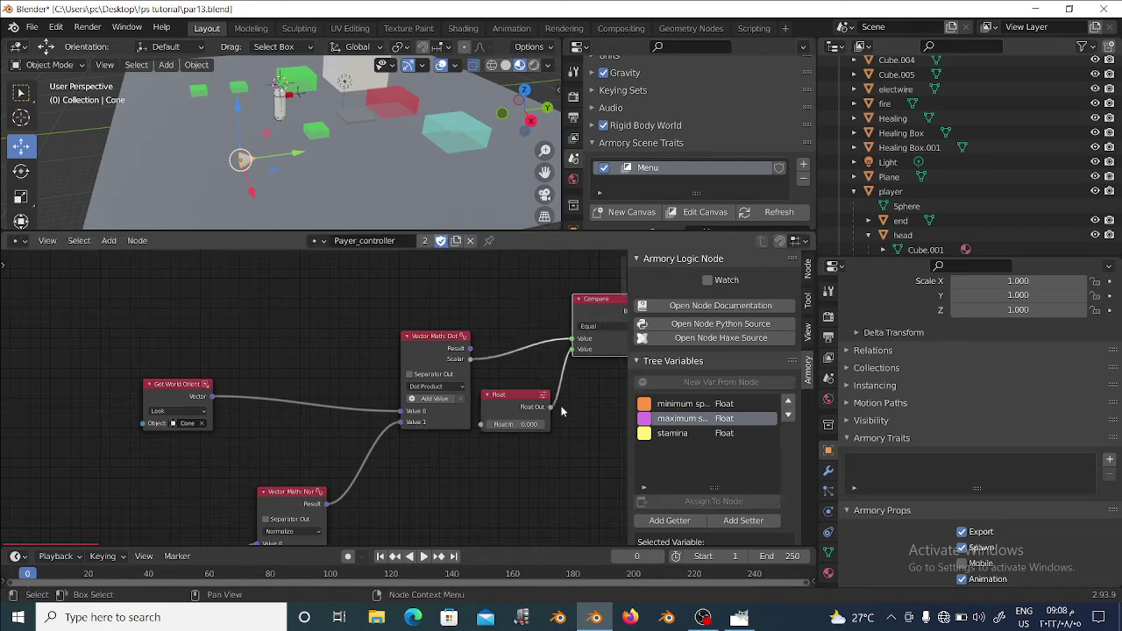
{"action": "middle_click_drag", "start_coordinate": [558, 448], "coordinate": [410, 474]}
{"action": "left_click", "coordinate": [387, 454]}
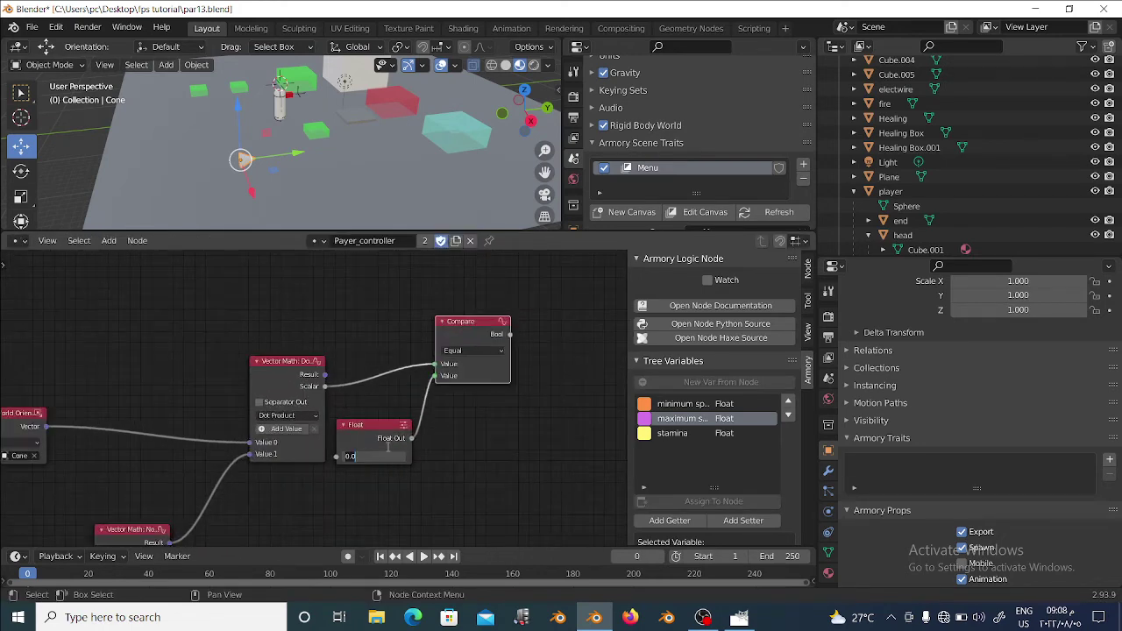
{"action": "key", "text": "BackSpace"}
{"action": "type", "text": "99"}
{"action": "key", "text": "Return"}
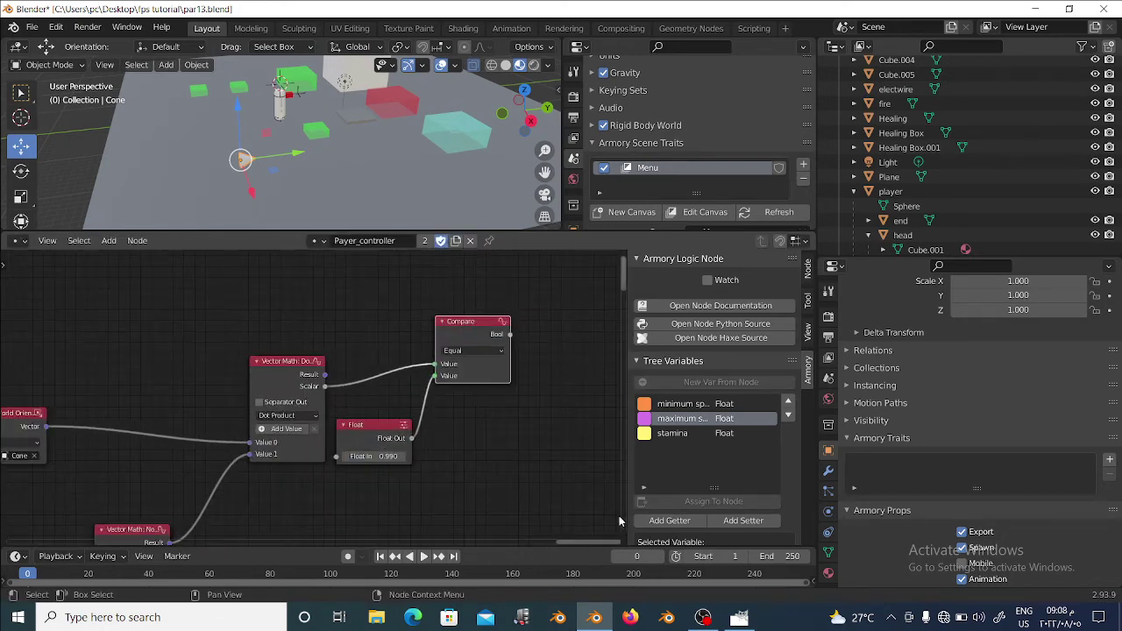
Change the Compare operation from Equal to Greater
{"action": "left_click", "coordinate": [478, 351]}
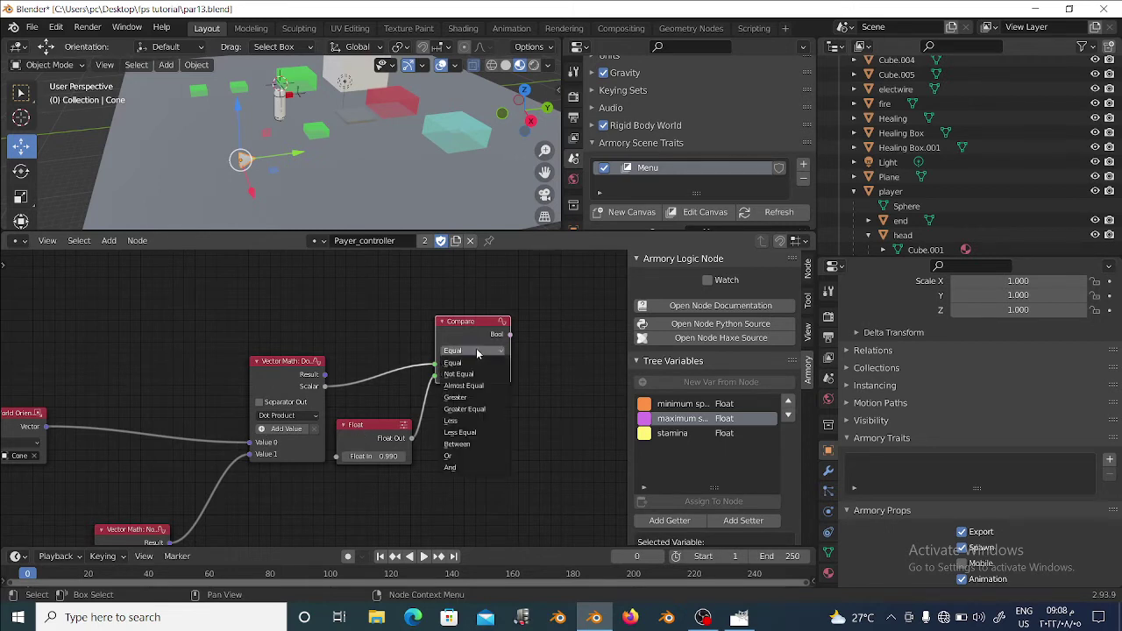
{"action": "left_click", "coordinate": [471, 399]}
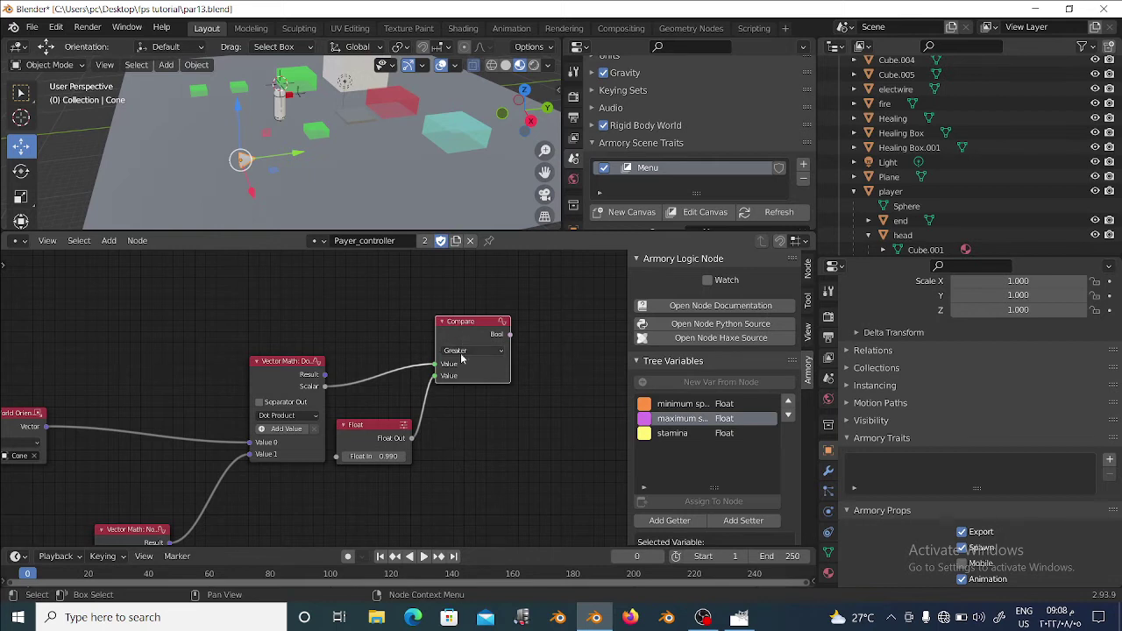
{"action": "left_click_drag", "start_coordinate": [294, 394], "coordinate": [290, 372]}
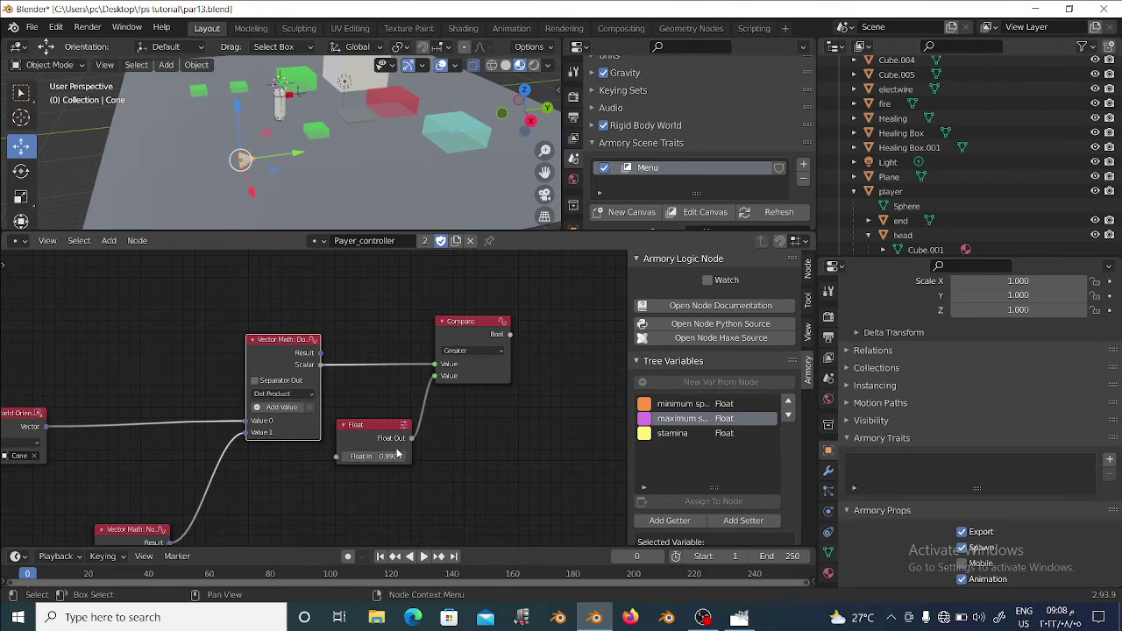
{"action": "middle_click_drag", "start_coordinate": [469, 415], "coordinate": [365, 473]}
Search the add-node menu for 'is tr' and add the Is True node
{"action": "key", "text": "shift+a"}
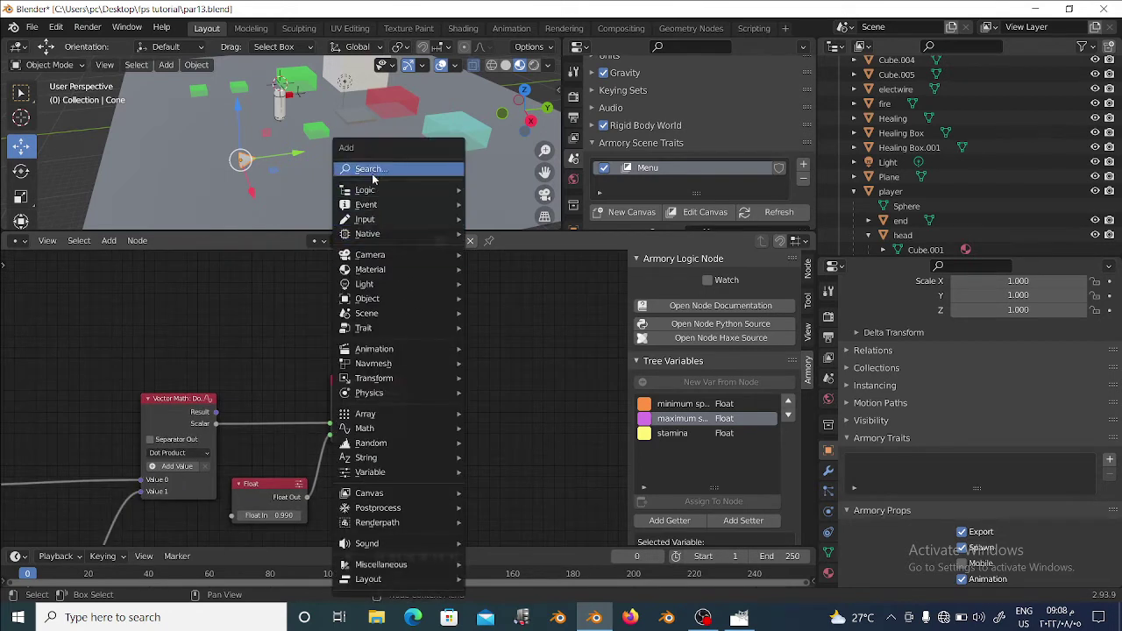
{"action": "left_click", "coordinate": [377, 173]}
{"action": "type", "text": "us tr"}
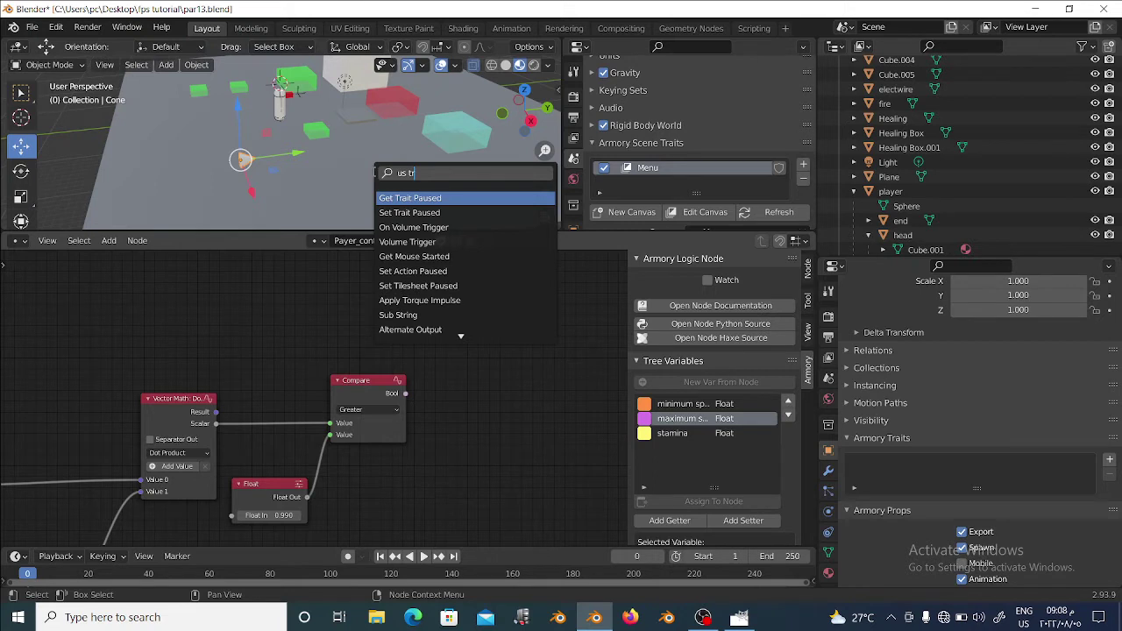
{"action": "type", "text": "u"}
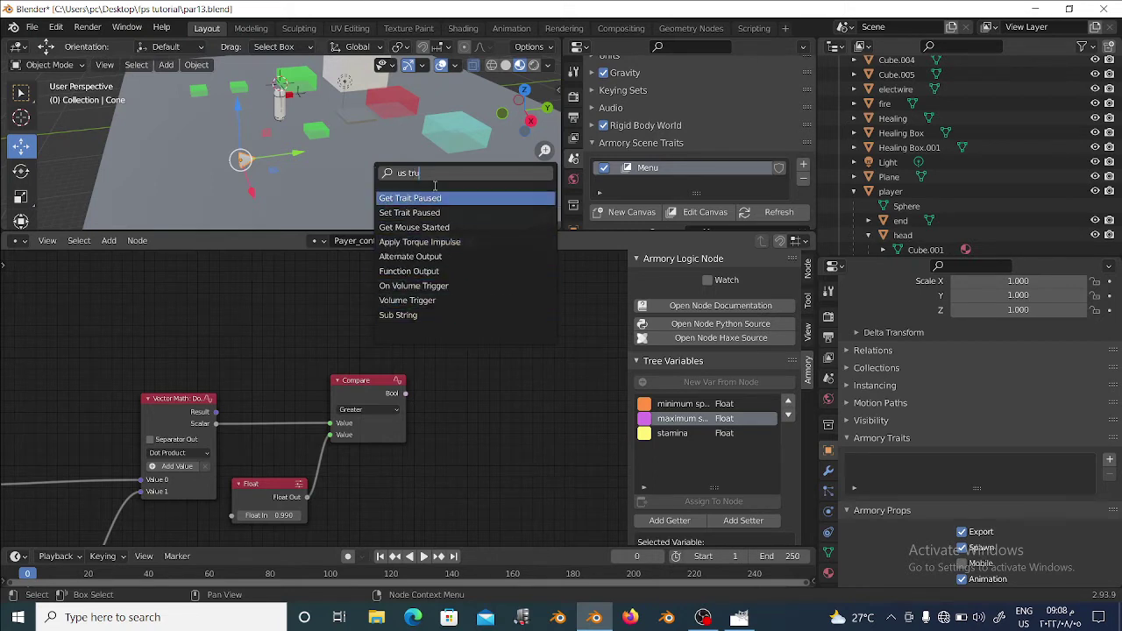
{"action": "left_click_drag", "start_coordinate": [434, 173], "coordinate": [398, 173]}
{"action": "type", "text": "tr"}
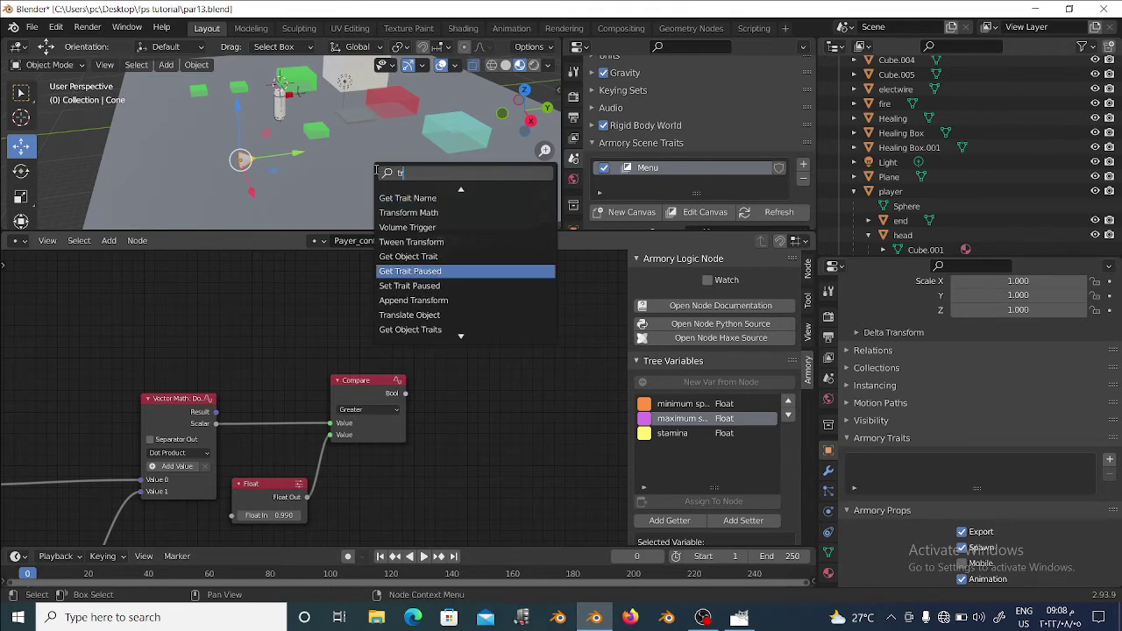
{"action": "type", "text": "u"}
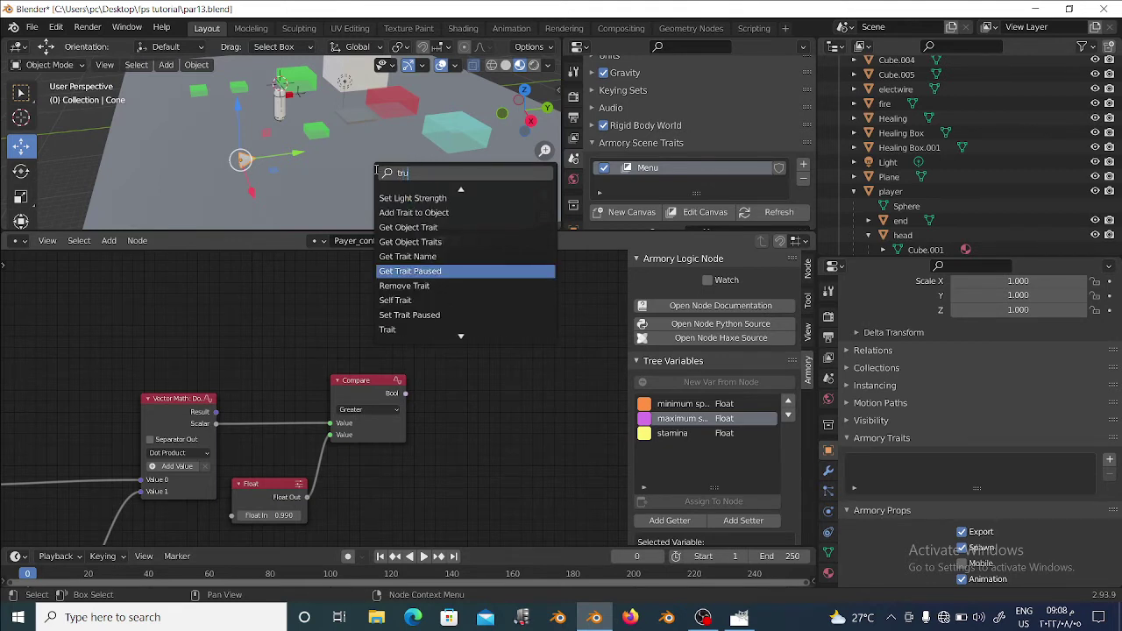
{"action": "key", "text": "Up"}
{"action": "key", "text": "Up"}
{"action": "key", "text": "Up"}
{"action": "key", "text": "Up"}
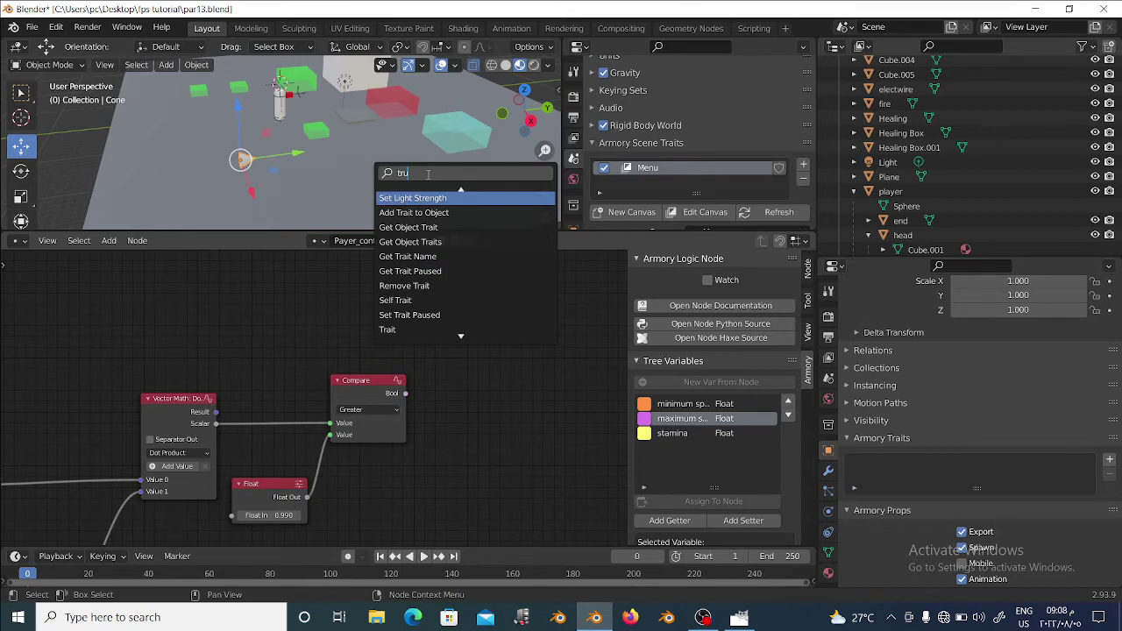
{"action": "left_click_drag", "start_coordinate": [428, 174], "coordinate": [377, 178]}
{"action": "type", "text": "is tr"}
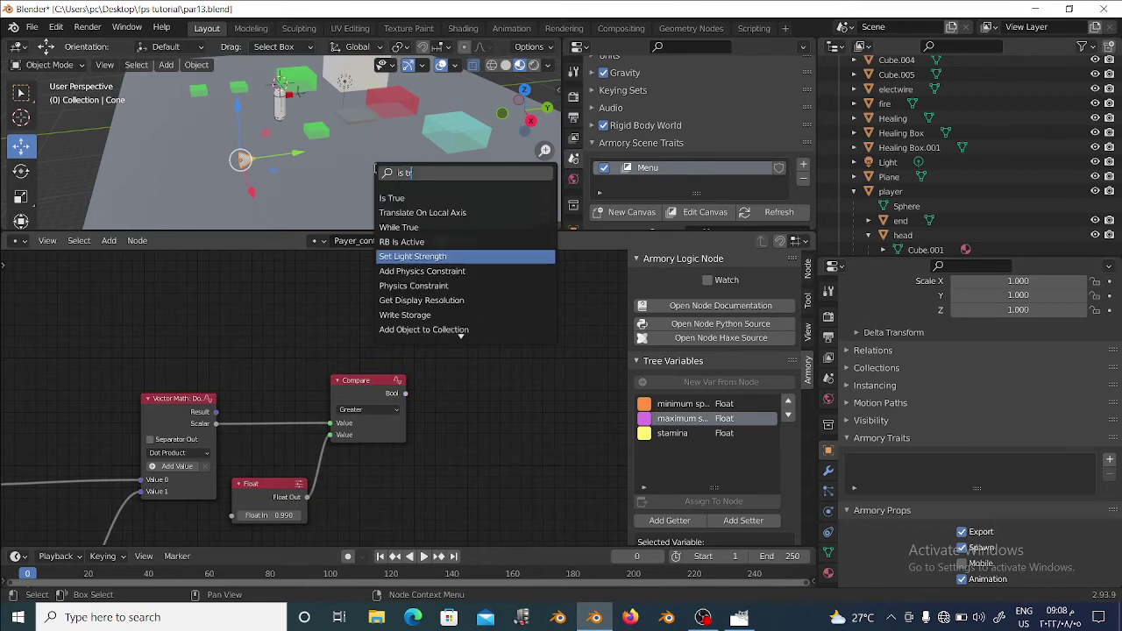
{"action": "left_click", "coordinate": [399, 198]}
Place Is True right of Compare and link Compare's Bool into its input
{"action": "left_click", "coordinate": [504, 394]}
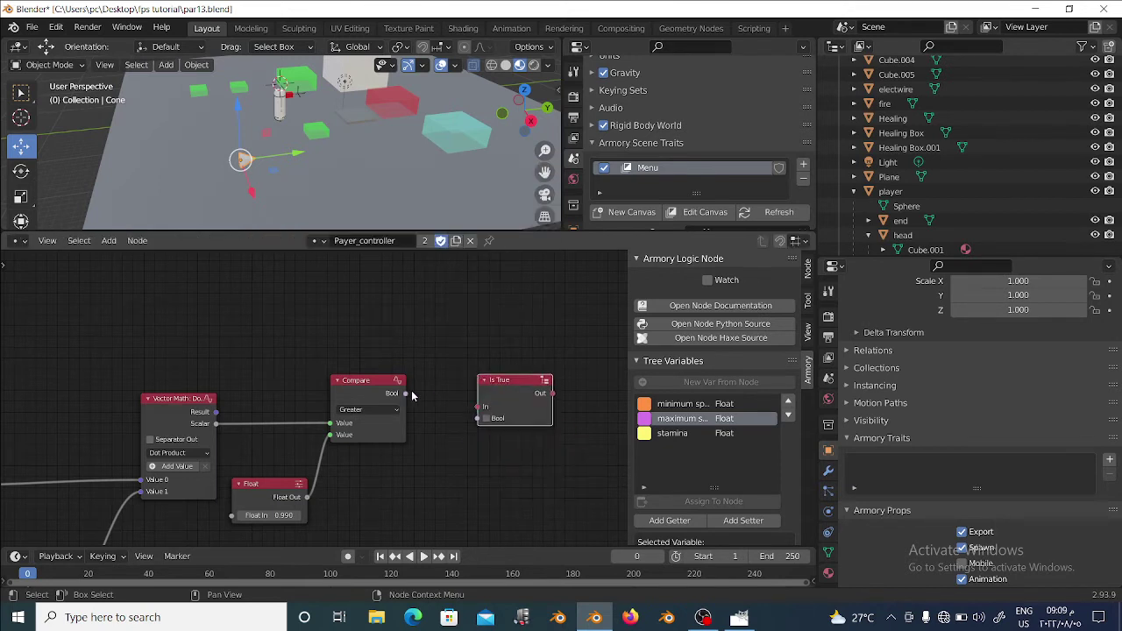
{"action": "mouse_move", "coordinate": [405, 393]}
{"action": "left_mouse_down"}
{"action": "mouse_move", "coordinate": [490, 423]}
{"action": "mouse_move", "coordinate": [484, 366]}
{"action": "left_mouse_up"}
{"action": "scroll", "coordinate": [351, 368], "scroll_direction": "down", "scroll_amount": 2}
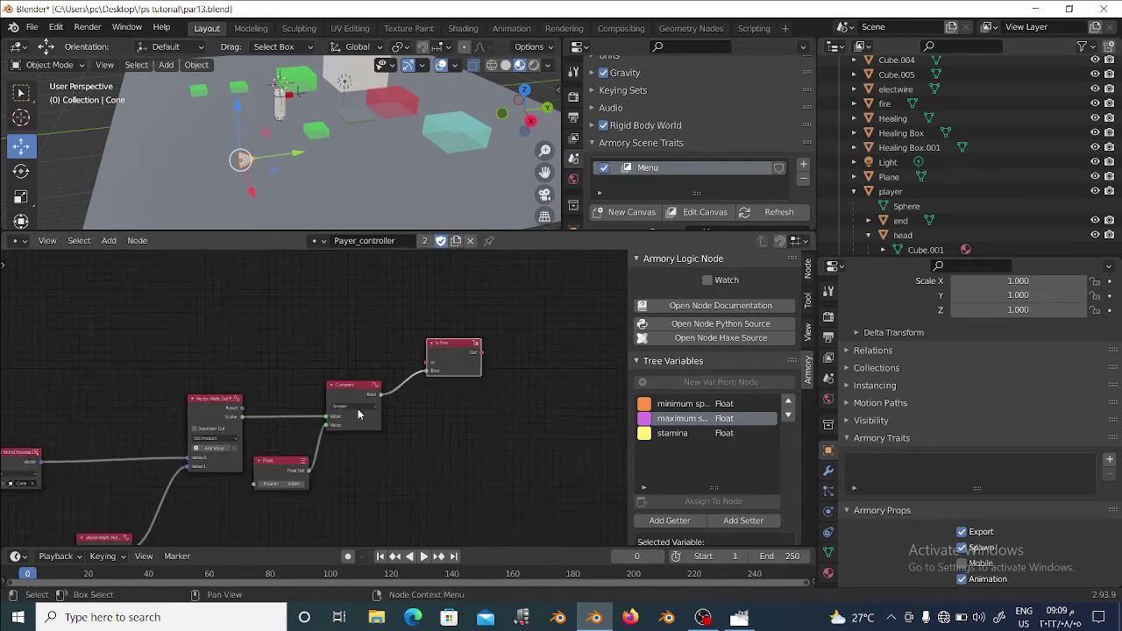
{"action": "middle_click_drag", "start_coordinate": [122, 386], "coordinate": [208, 346]}
{"action": "scroll", "coordinate": [147, 407], "scroll_direction": "down", "scroll_amount": 2}
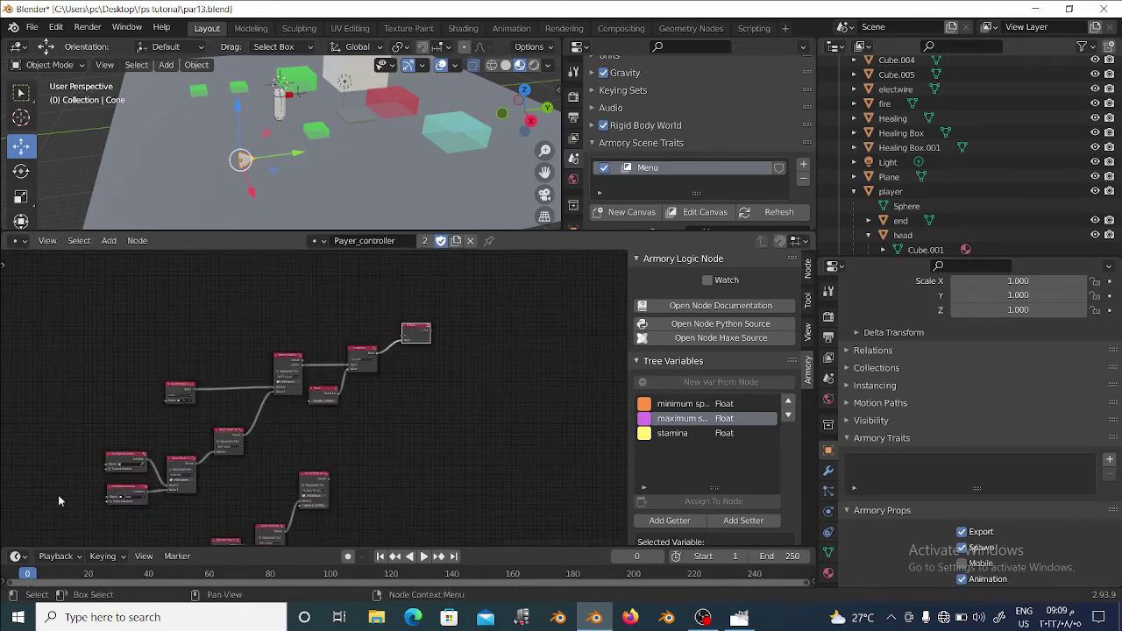
{"action": "scroll", "coordinate": [328, 414], "scroll_direction": "up", "scroll_amount": 2}
{"action": "mouse_move", "coordinate": [414, 371]}
{"action": "middle_mouse_down"}
{"action": "mouse_move", "coordinate": [328, 414]}
{"action": "mouse_move", "coordinate": [405, 434]}
{"action": "middle_mouse_up"}
{"action": "scroll", "coordinate": [336, 413], "scroll_direction": "up", "scroll_amount": 2}
{"action": "scroll", "coordinate": [337, 413], "scroll_direction": "up", "scroll_amount": 2}
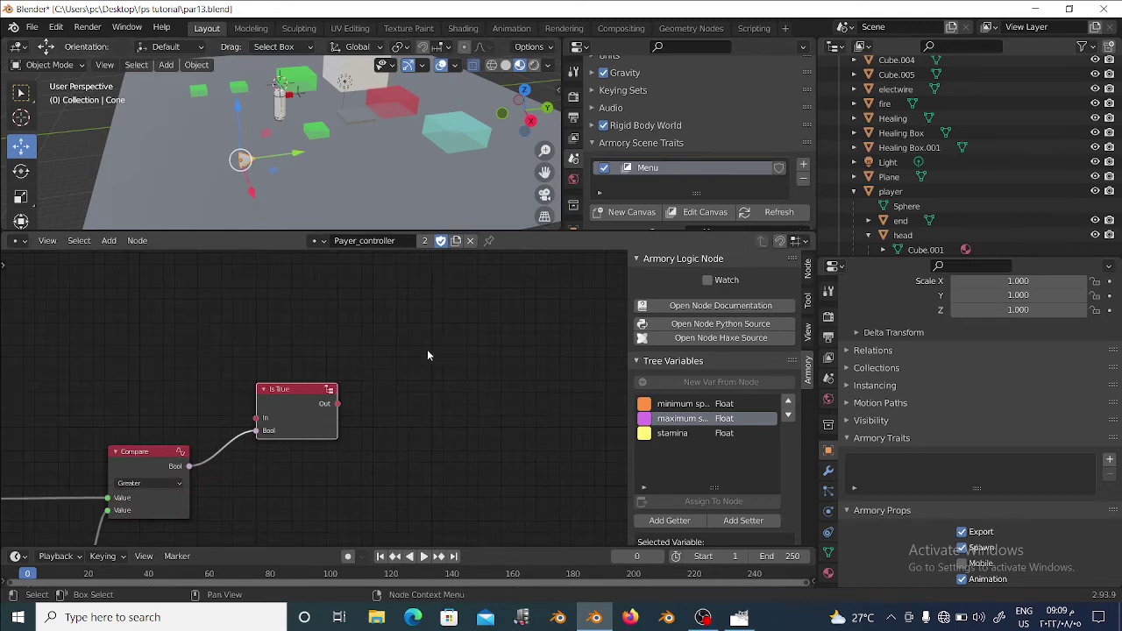
Add a Remove Object node fed by Is True's Out, eyedropping the Plane as its Object
{"action": "key", "text": "shift+a"}
{"action": "left_click", "coordinate": [425, 190]}
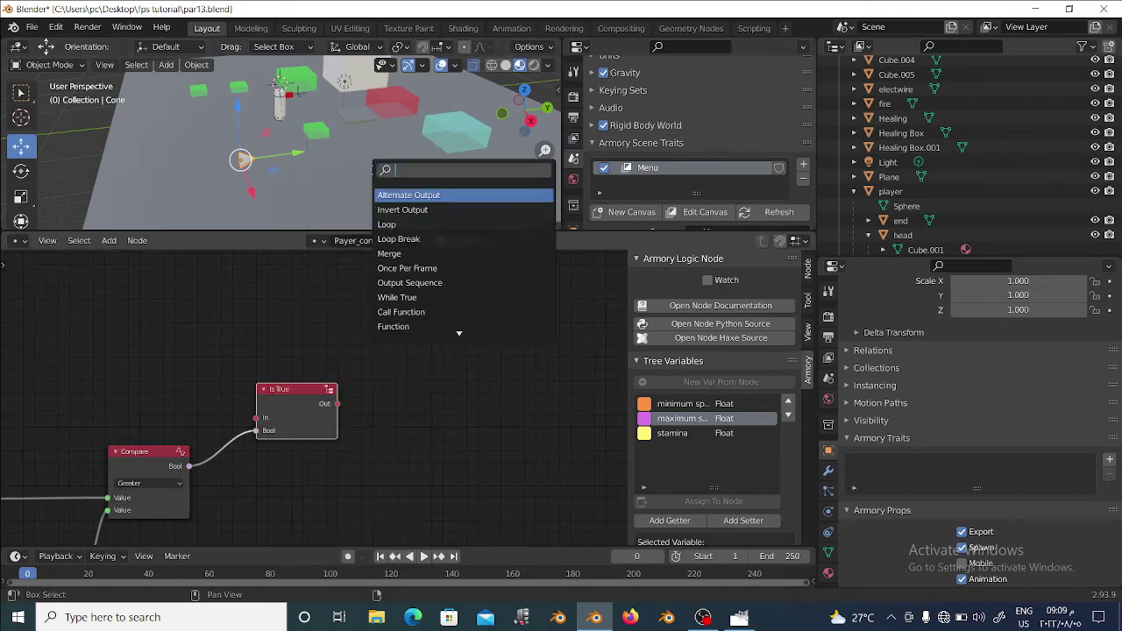
{"action": "type", "text": "remo"}
{"action": "key", "text": "Down"}
{"action": "key", "text": "Down"}
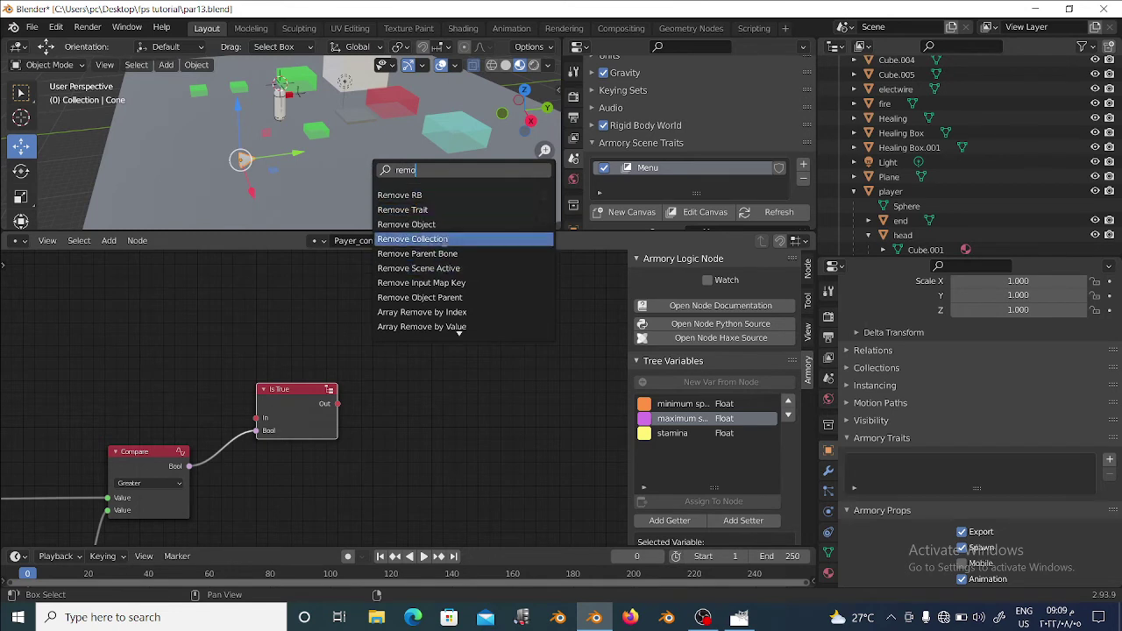
{"action": "key", "text": "Up"}
{"action": "key", "text": "Return"}
{"action": "left_click", "coordinate": [443, 377]}
{"action": "mouse_move", "coordinate": [336, 404]}
{"action": "left_mouse_down"}
{"action": "mouse_move", "coordinate": [408, 378]}
{"action": "mouse_move", "coordinate": [454, 400]}
{"action": "left_mouse_up"}
{"action": "left_click", "coordinate": [482, 403]}
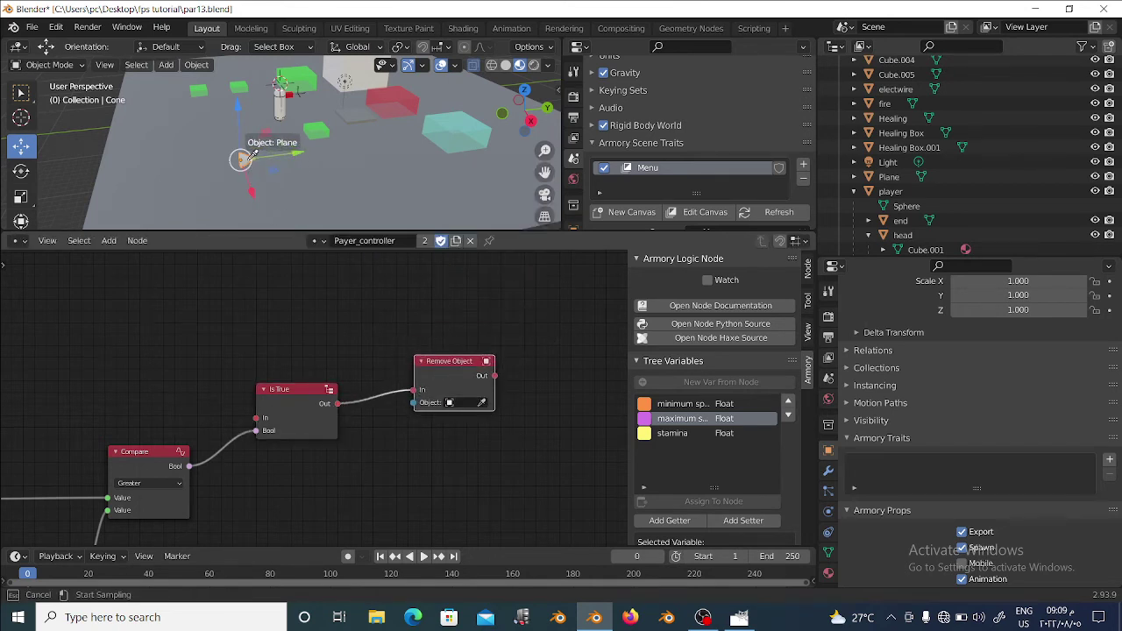
{"action": "left_click", "coordinate": [249, 154]}
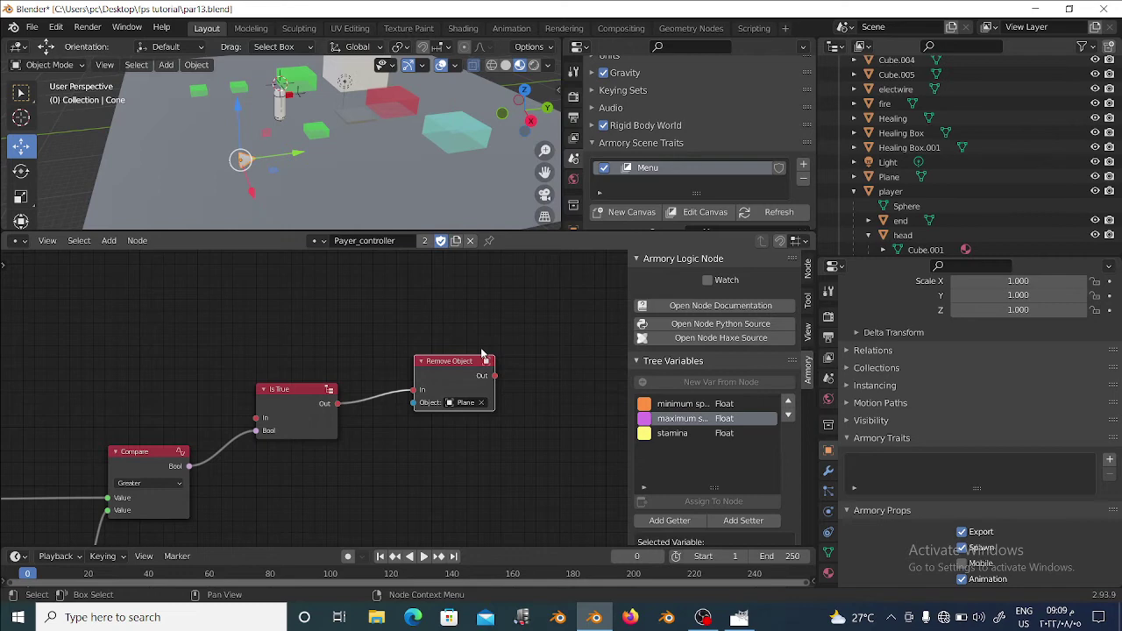
Pan and zoom around the node tree to view the whole chain and clear the selection
{"action": "scroll", "coordinate": [343, 426], "scroll_direction": "down", "scroll_amount": 2}
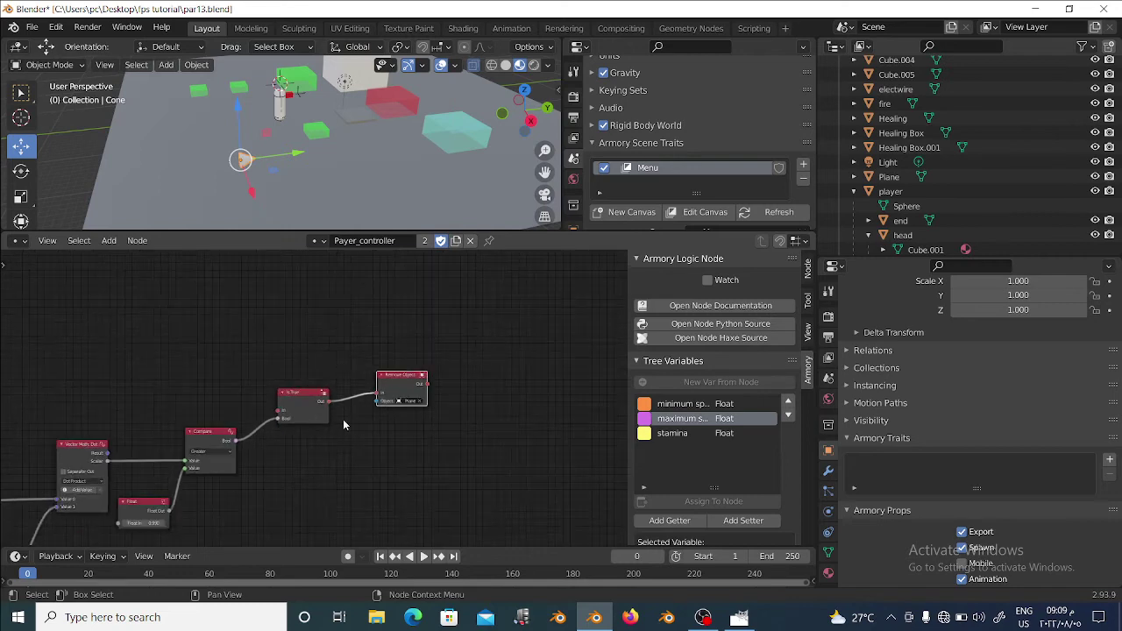
{"action": "scroll", "coordinate": [343, 426], "scroll_direction": "down", "scroll_amount": 2}
{"action": "scroll", "coordinate": [333, 370], "scroll_direction": "down", "scroll_amount": 1}
{"action": "scroll", "coordinate": [334, 370], "scroll_direction": "up", "scroll_amount": 2}
{"action": "scroll", "coordinate": [333, 370], "scroll_direction": "up", "scroll_amount": 1}
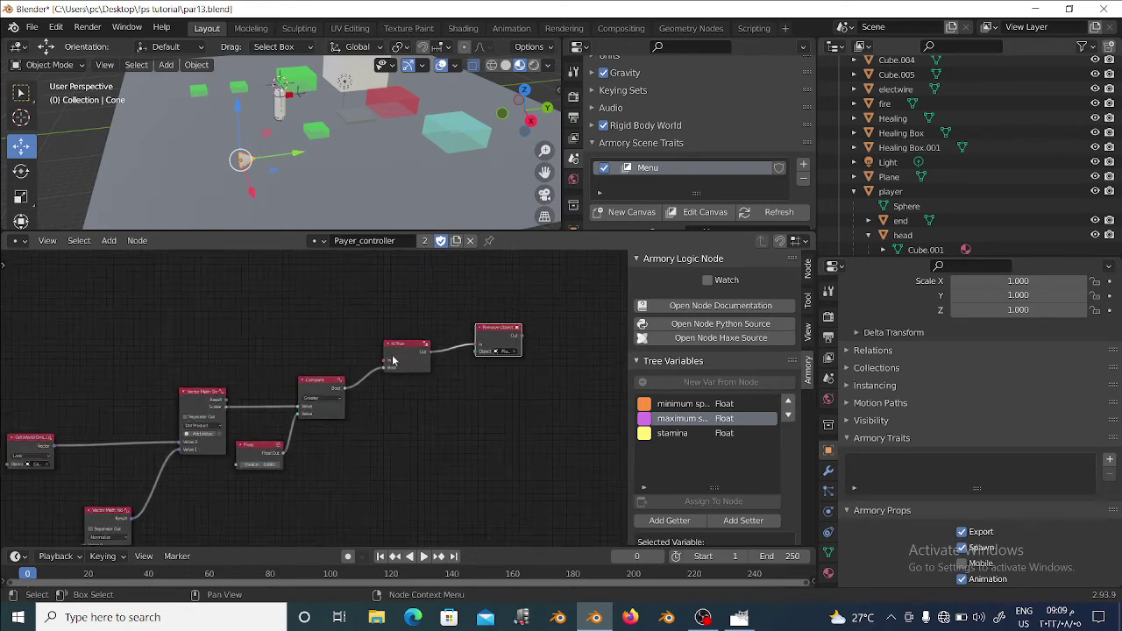
{"action": "left_click_drag", "start_coordinate": [392, 364], "coordinate": [379, 355]}
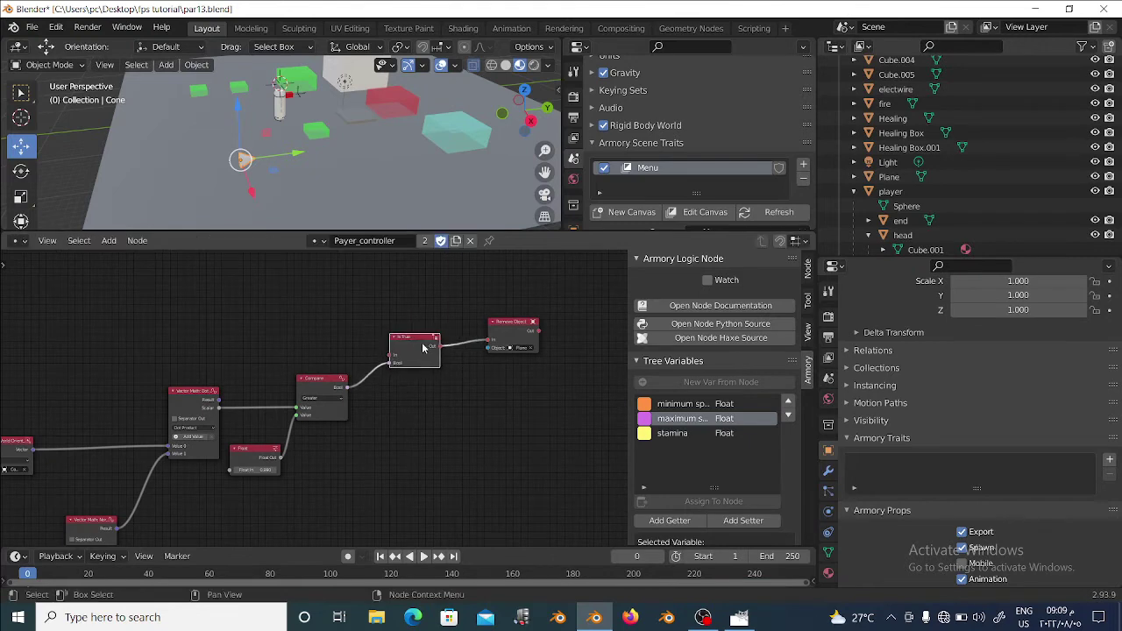
{"action": "middle_click_drag", "start_coordinate": [393, 433], "coordinate": [465, 356]}
{"action": "scroll", "coordinate": [412, 324], "scroll_direction": "down", "scroll_amount": 1}
{"action": "middle_click_drag", "start_coordinate": [402, 314], "coordinate": [360, 337]}
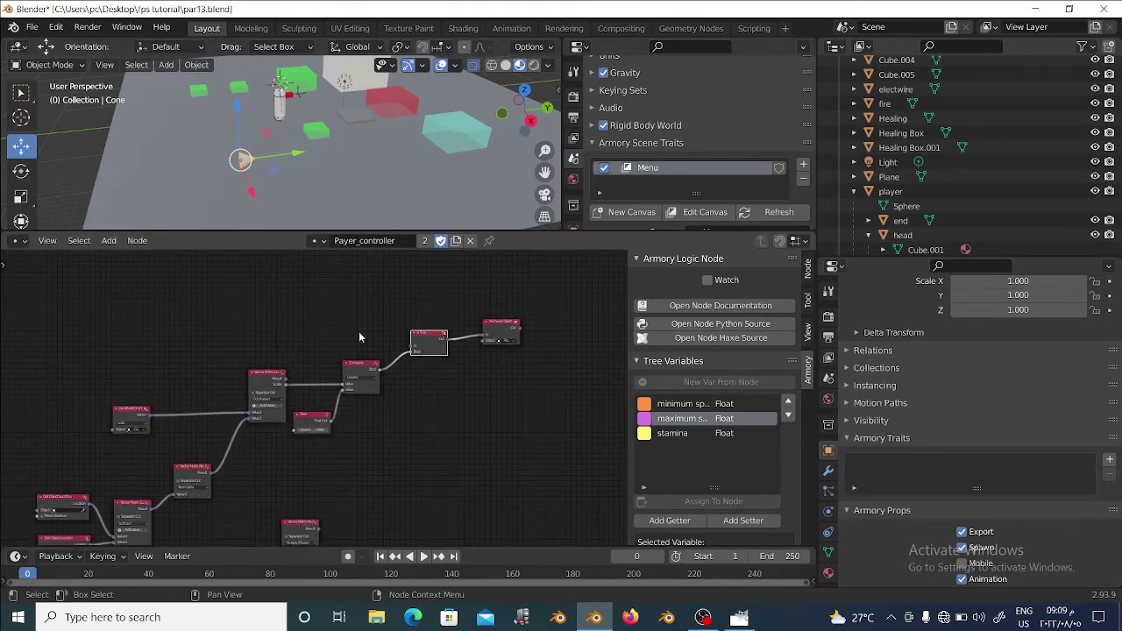
{"action": "scroll", "coordinate": [267, 403], "scroll_direction": "down", "scroll_amount": 2}
{"action": "left_click_drag", "start_coordinate": [94, 341], "coordinate": [145, 425]}
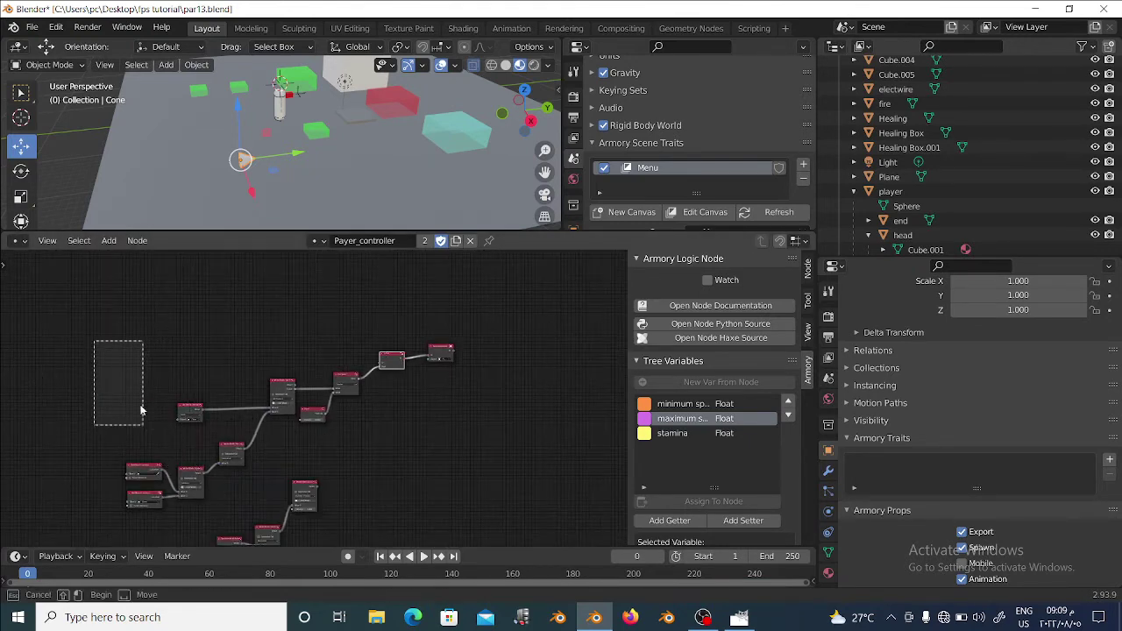
{"action": "scroll", "coordinate": [263, 364], "scroll_direction": "up", "scroll_amount": 1}
{"action": "scroll", "coordinate": [193, 376], "scroll_direction": "up", "scroll_amount": 2}
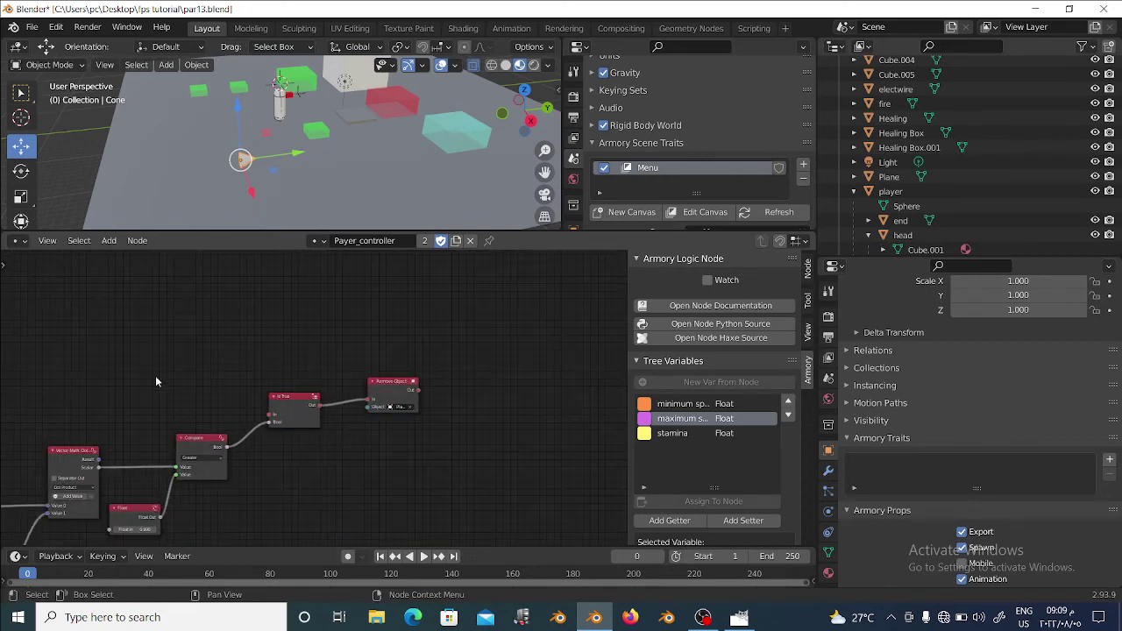
Add an On Update node via search 'upd' and link its output into Is True
{"action": "key", "text": "shift+a"}
{"action": "left_click", "coordinate": [93, 168]}
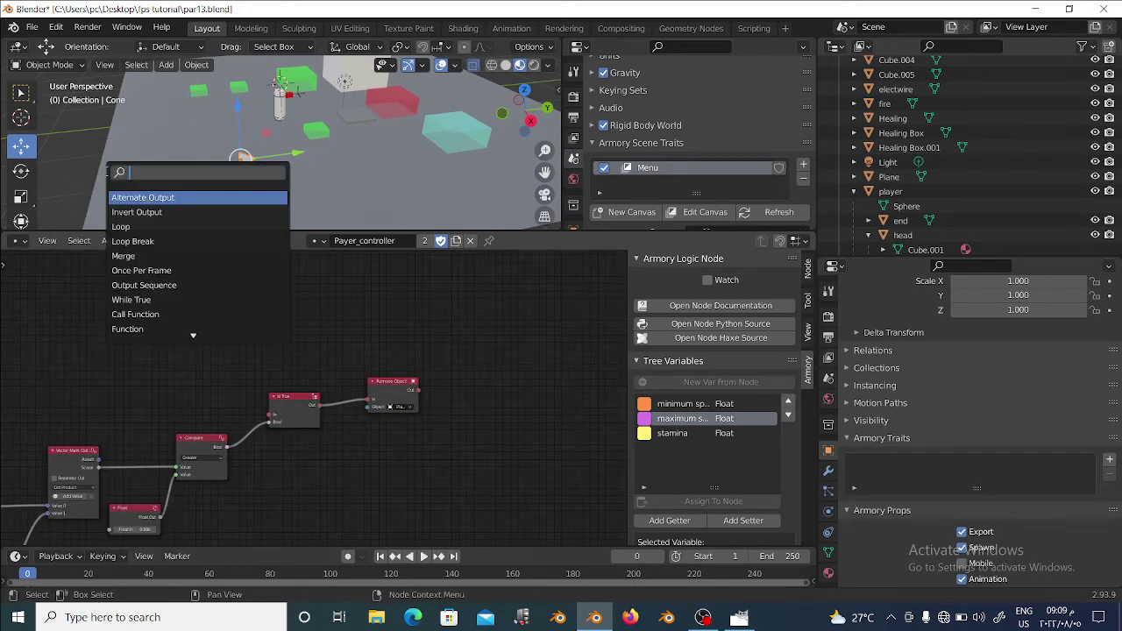
{"action": "type", "text": "upd"}
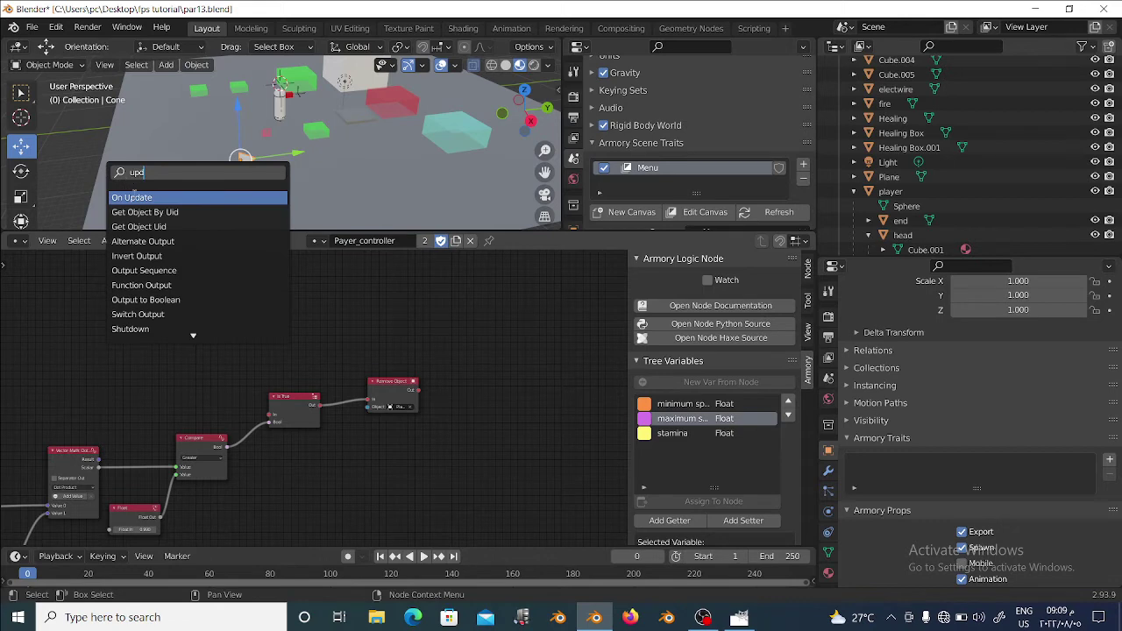
{"action": "key", "text": "Return"}
{"action": "left_click", "coordinate": [151, 373]}
{"action": "left_click_drag", "start_coordinate": [177, 374], "coordinate": [270, 418]}
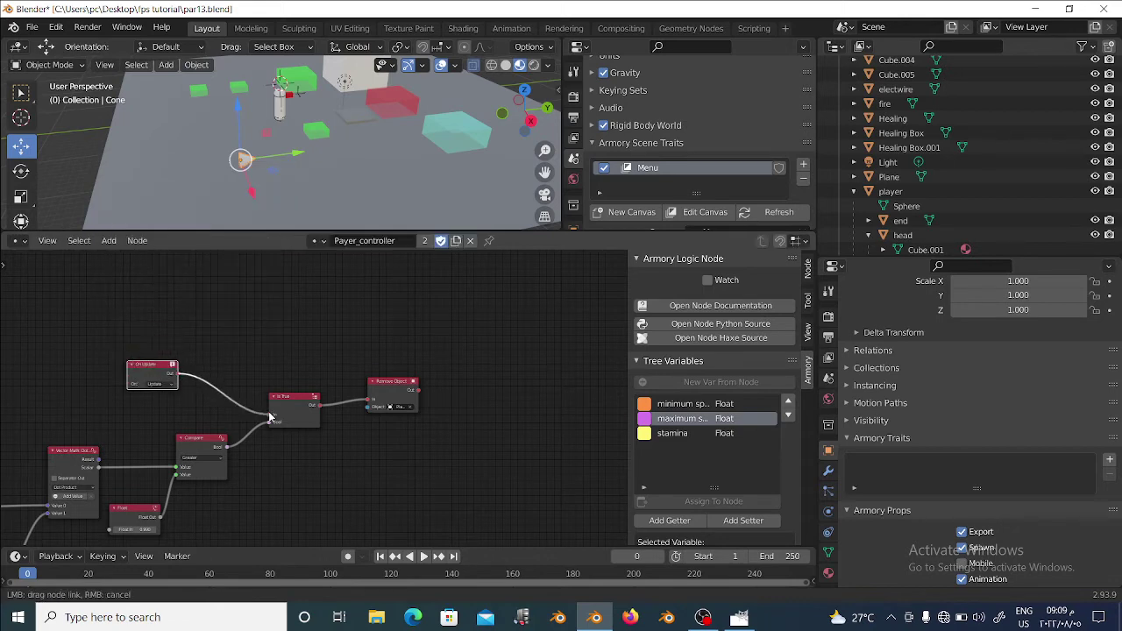
{"action": "middle_click_drag", "start_coordinate": [271, 418], "coordinate": [428, 351]}
{"action": "scroll", "coordinate": [429, 351], "scroll_direction": "down", "scroll_amount": 2}
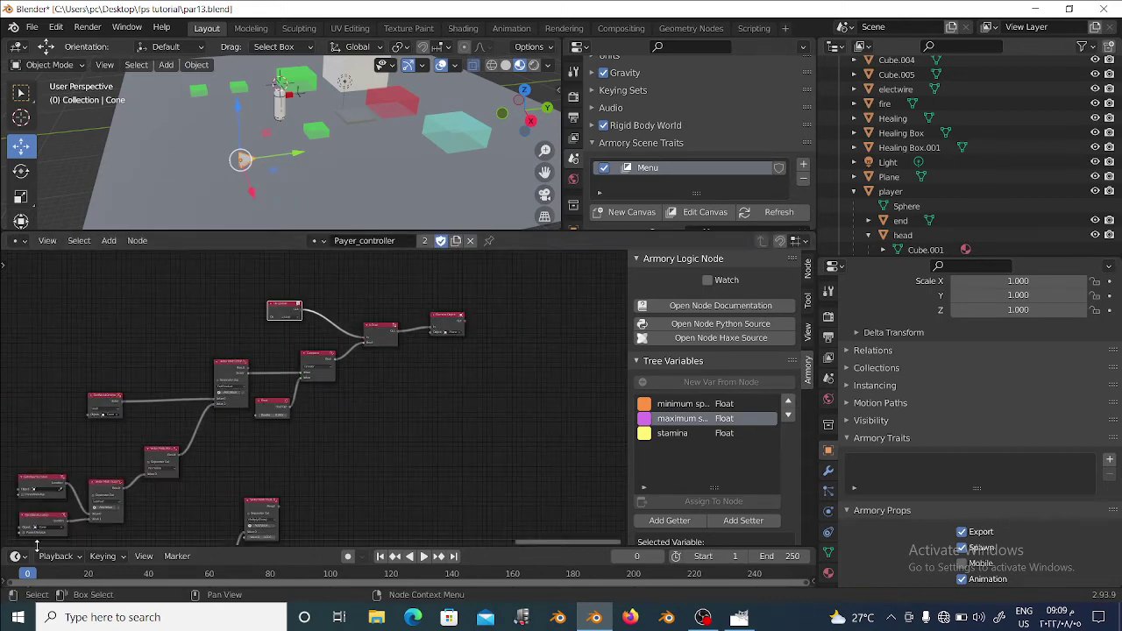
{"action": "scroll", "coordinate": [376, 418], "scroll_direction": "up", "scroll_amount": 2}
{"action": "middle_click_drag", "start_coordinate": [360, 443], "coordinate": [188, 463]}
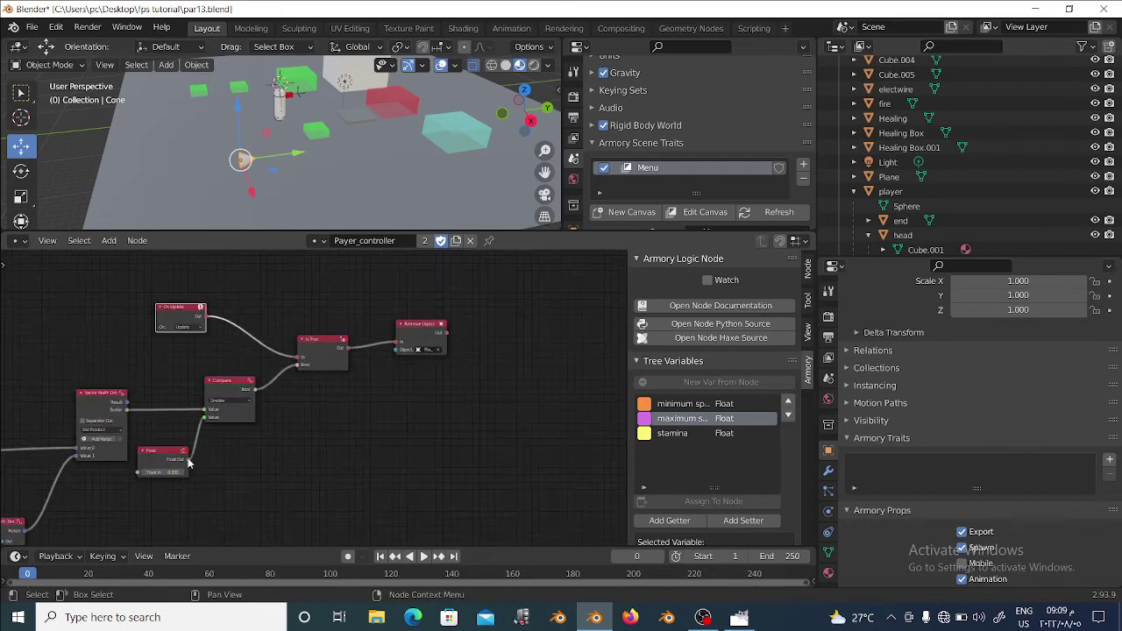
{"action": "scroll", "coordinate": [187, 463], "scroll_direction": "up", "scroll_amount": 1}
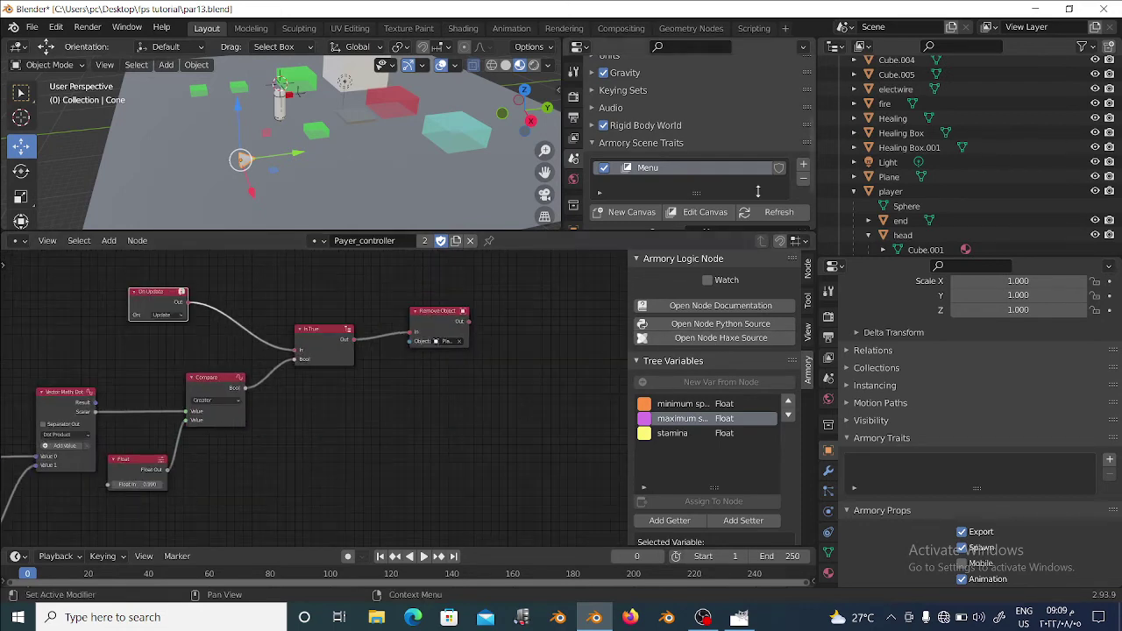
Launch the Armory Player from Render properties, test the par13 game, then close it
{"action": "left_click", "coordinate": [573, 96]}
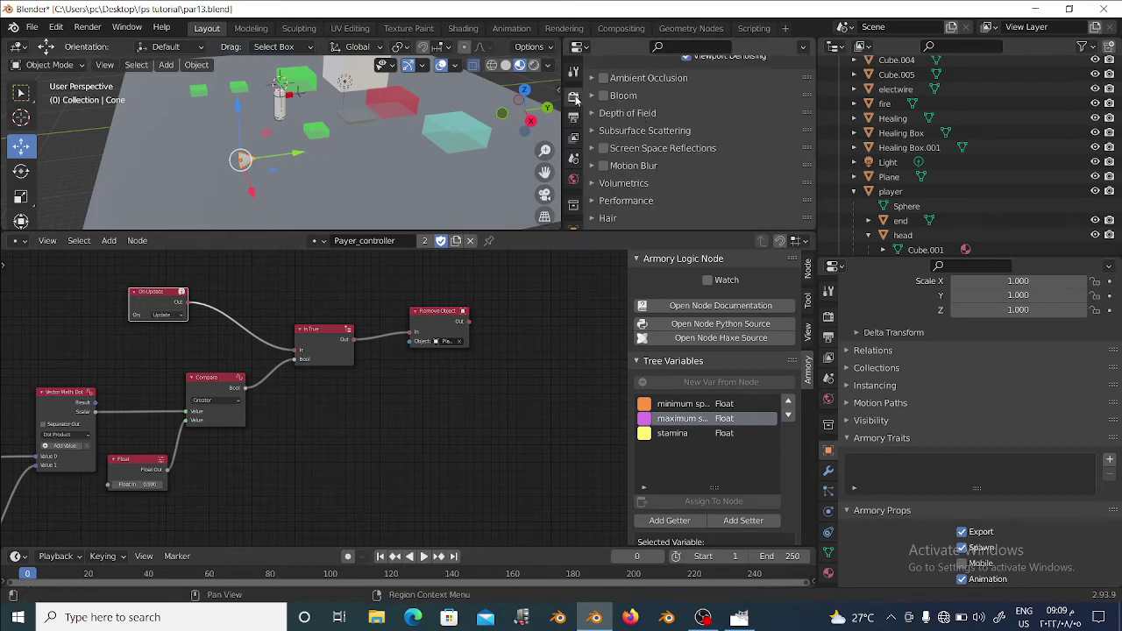
{"action": "scroll", "coordinate": [756, 153], "scroll_direction": "down", "scroll_amount": 3}
{"action": "scroll", "coordinate": [756, 153], "scroll_direction": "down", "scroll_amount": 2}
{"action": "left_click", "coordinate": [650, 142]}
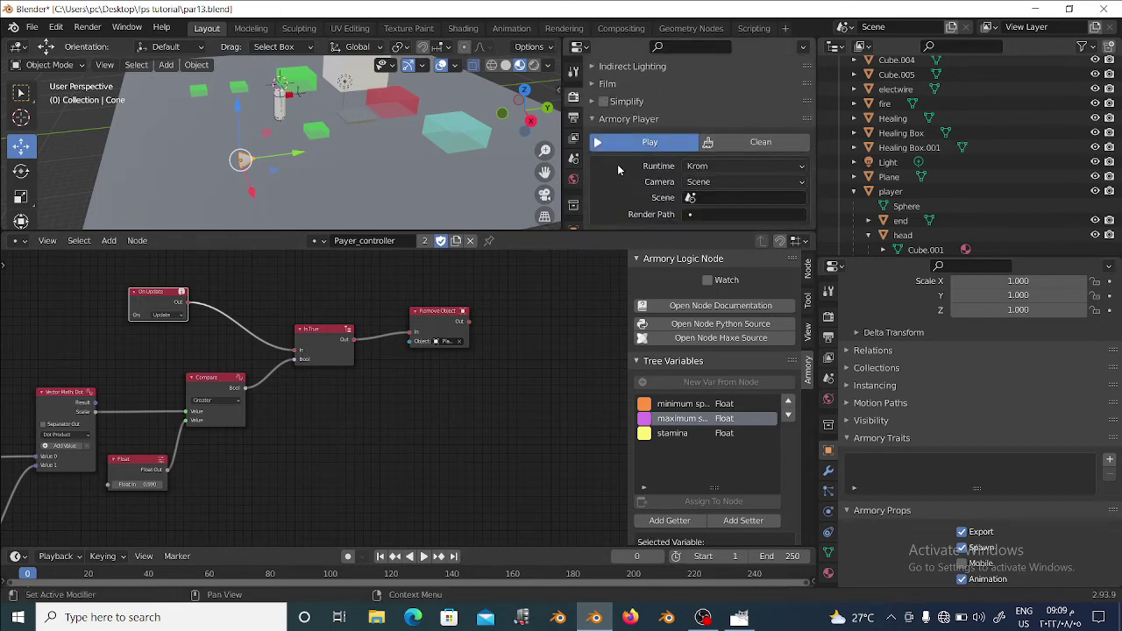
{"action": "key", "text": "F5"}
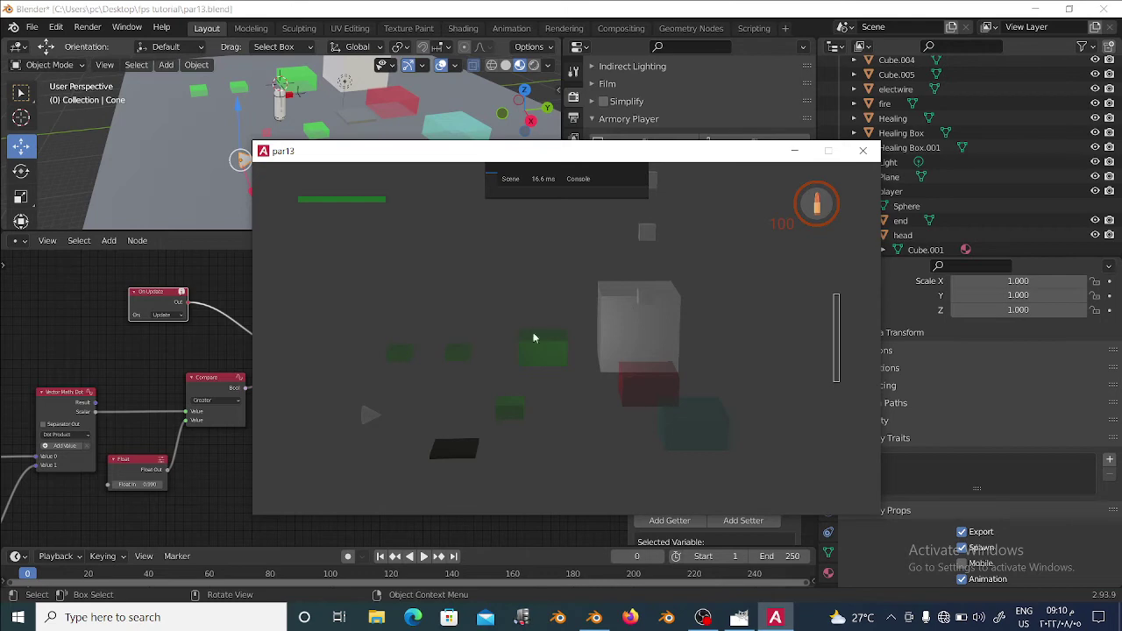
{"action": "left_click", "coordinate": [863, 151]}
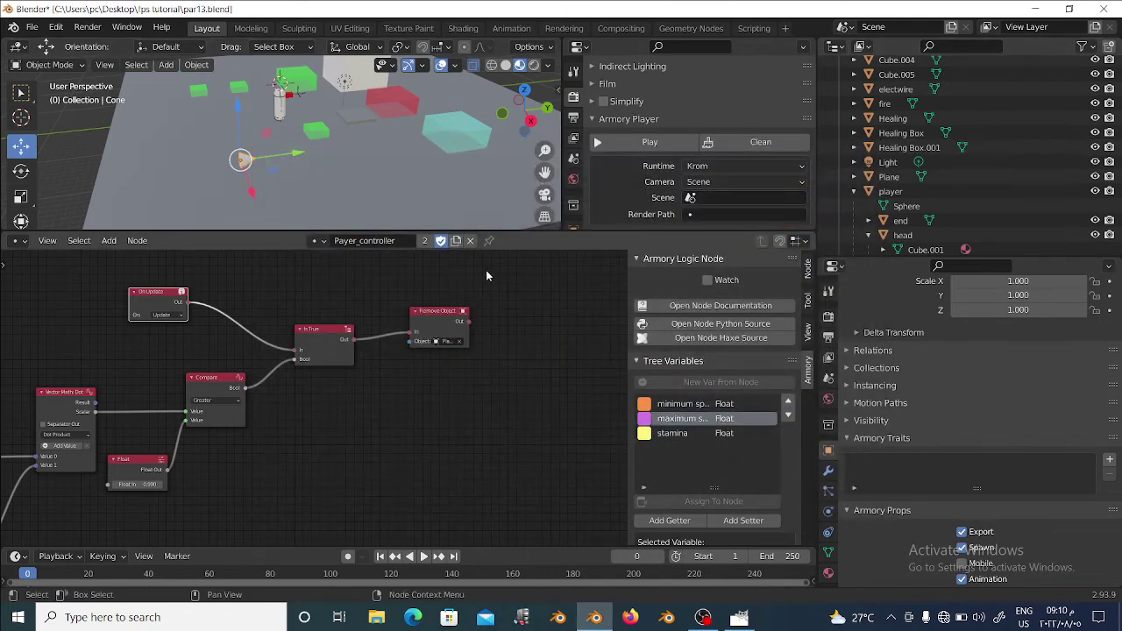
Widen the Remove Object node and retarget it from Plane to Cone
{"action": "scroll", "coordinate": [312, 430], "scroll_direction": "up", "scroll_amount": 3}
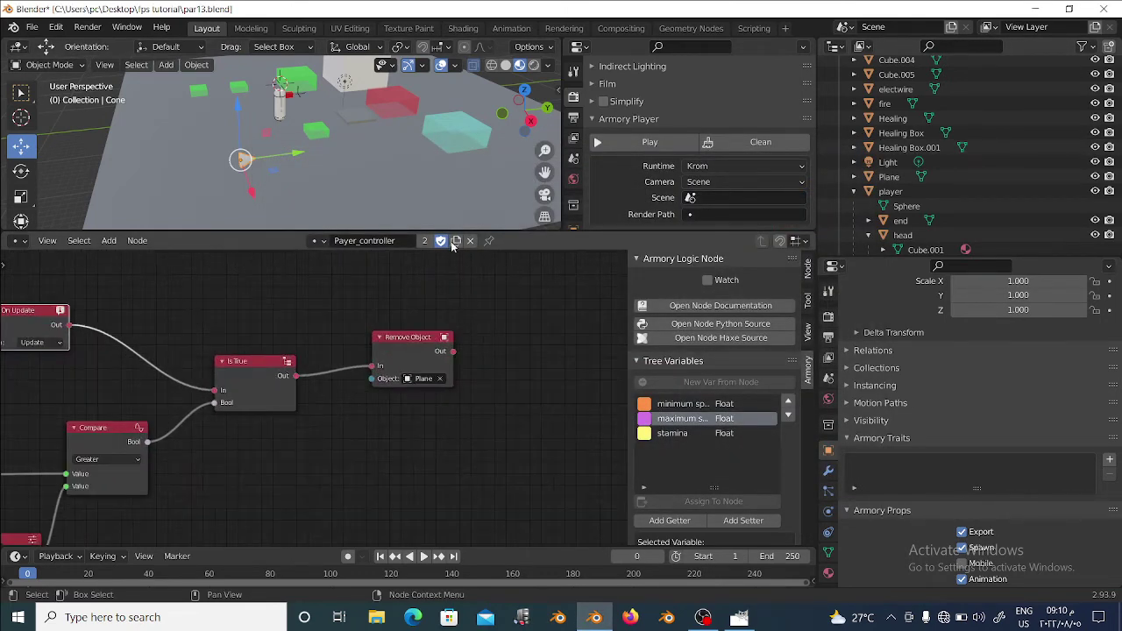
{"action": "left_click_drag", "start_coordinate": [454, 374], "coordinate": [526, 373]}
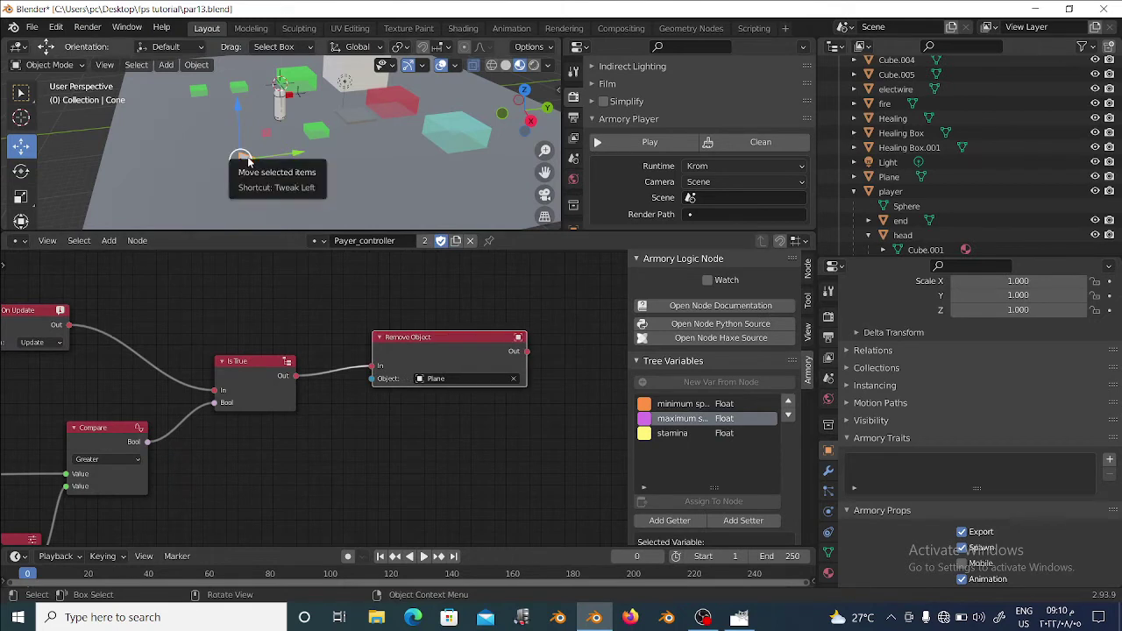
{"action": "scroll", "coordinate": [986, 146], "scroll_direction": "up", "scroll_amount": 5}
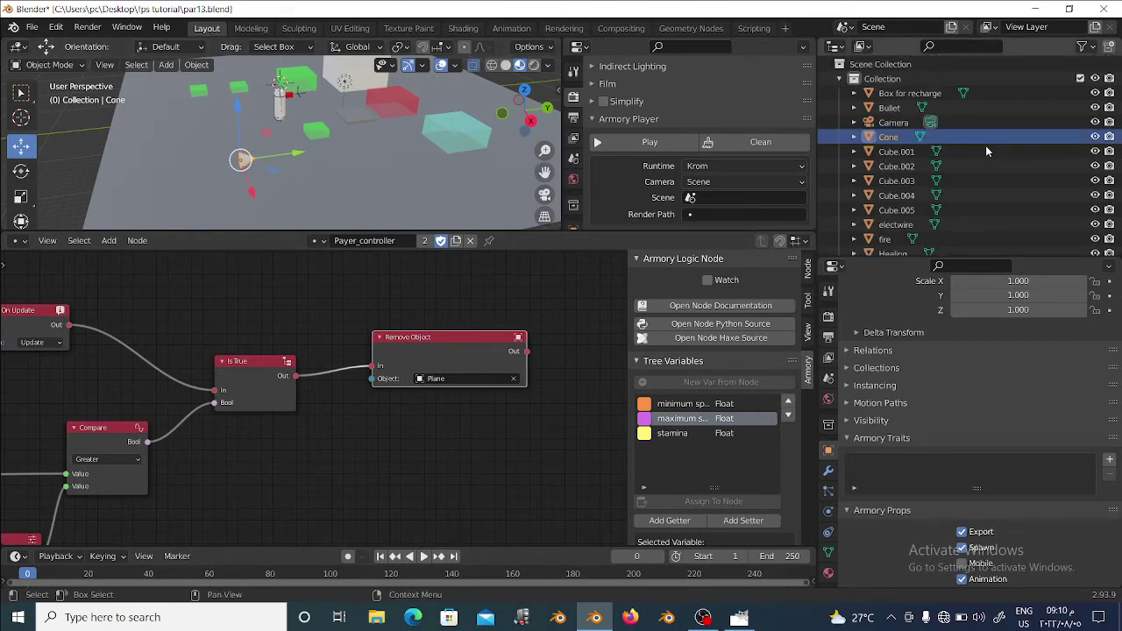
{"action": "left_click", "coordinate": [513, 378]}
{"action": "left_click", "coordinate": [514, 378]}
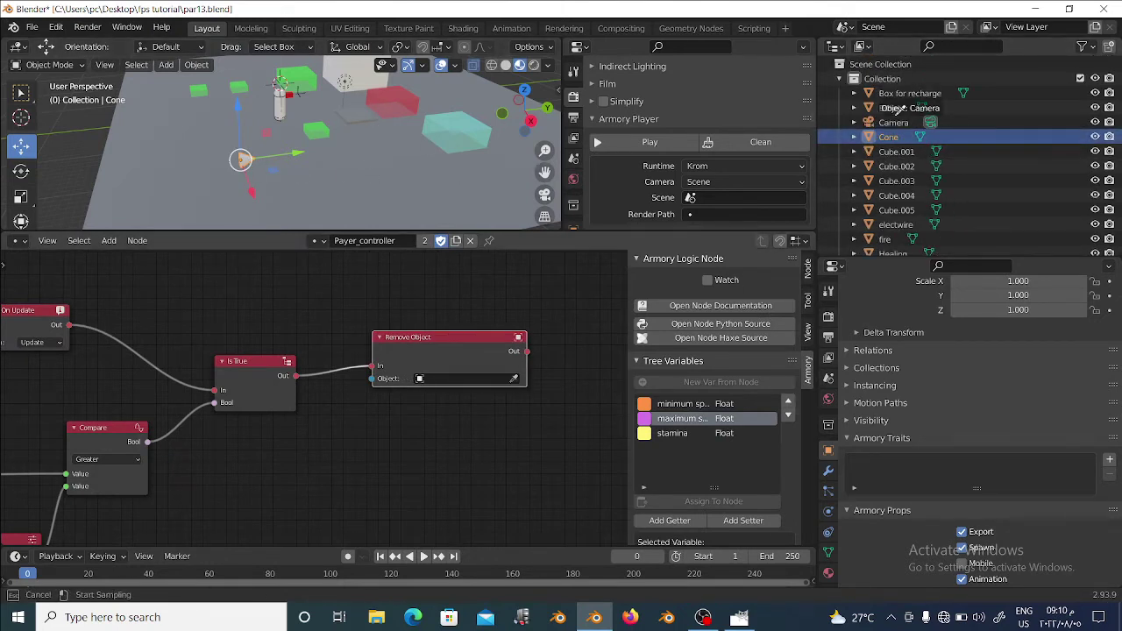
{"action": "left_click", "coordinate": [905, 132]}
Clean the project build files, test-run the game again, and close the game window
{"action": "scroll", "coordinate": [487, 331], "scroll_direction": "down", "scroll_amount": 2}
{"action": "scroll", "coordinate": [488, 332], "scroll_direction": "down", "scroll_amount": 1}
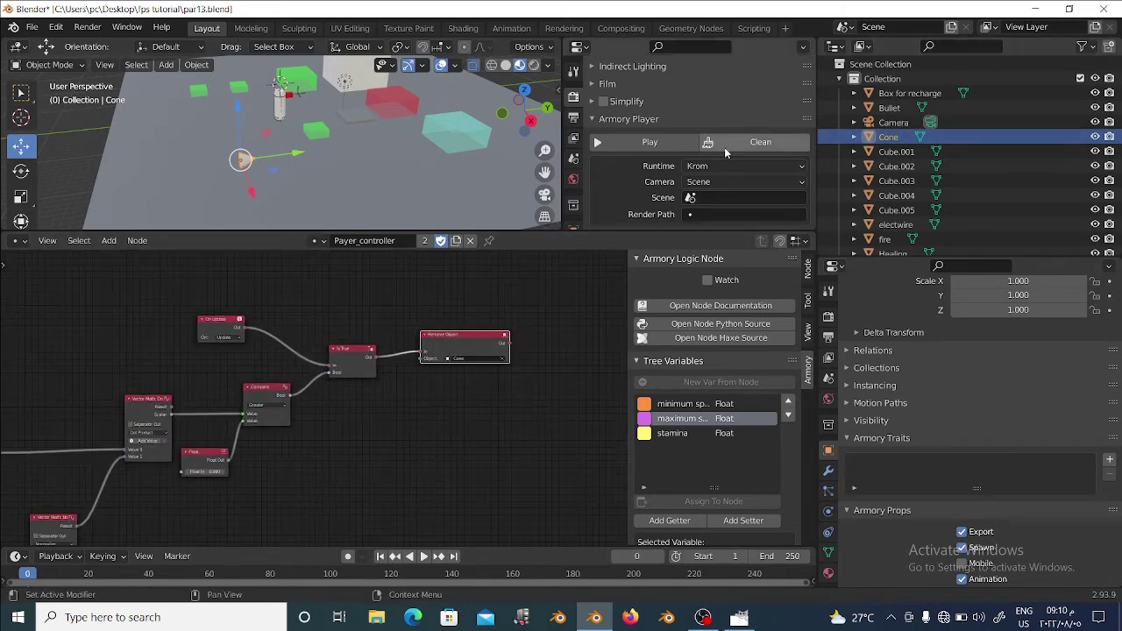
{"action": "left_click", "coordinate": [726, 143]}
{"action": "left_click", "coordinate": [726, 144]}
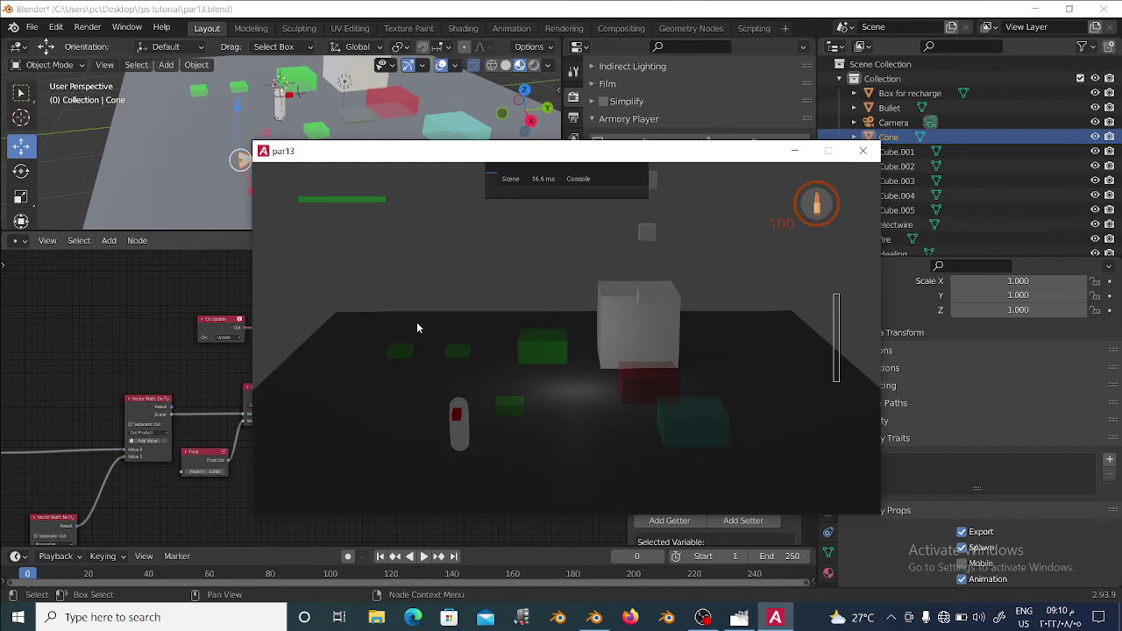
{"action": "left_click", "coordinate": [864, 153]}
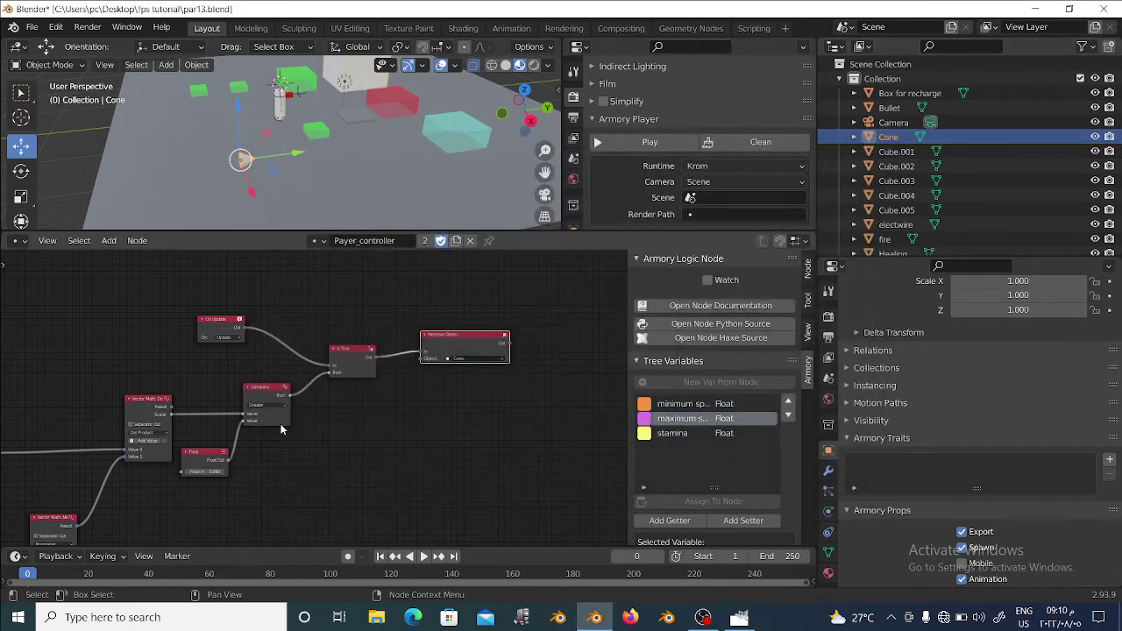
{"action": "scroll", "coordinate": [263, 412], "scroll_direction": "down", "scroll_amount": 3}
{"action": "scroll", "coordinate": [297, 392], "scroll_direction": "down", "scroll_amount": 2}
{"action": "scroll", "coordinate": [182, 424], "scroll_direction": "down", "scroll_amount": 2}
Add a Get Distance node via node search and drop it above On Update
{"action": "scroll", "coordinate": [351, 403], "scroll_direction": "up", "scroll_amount": 2}
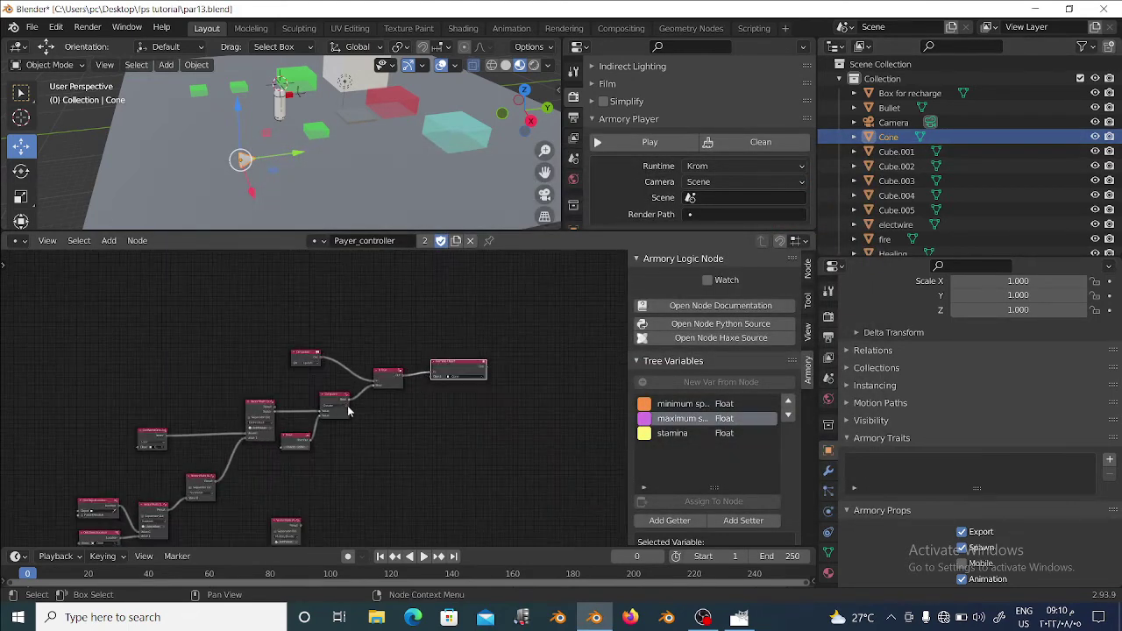
{"action": "scroll", "coordinate": [373, 387], "scroll_direction": "up", "scroll_amount": 1}
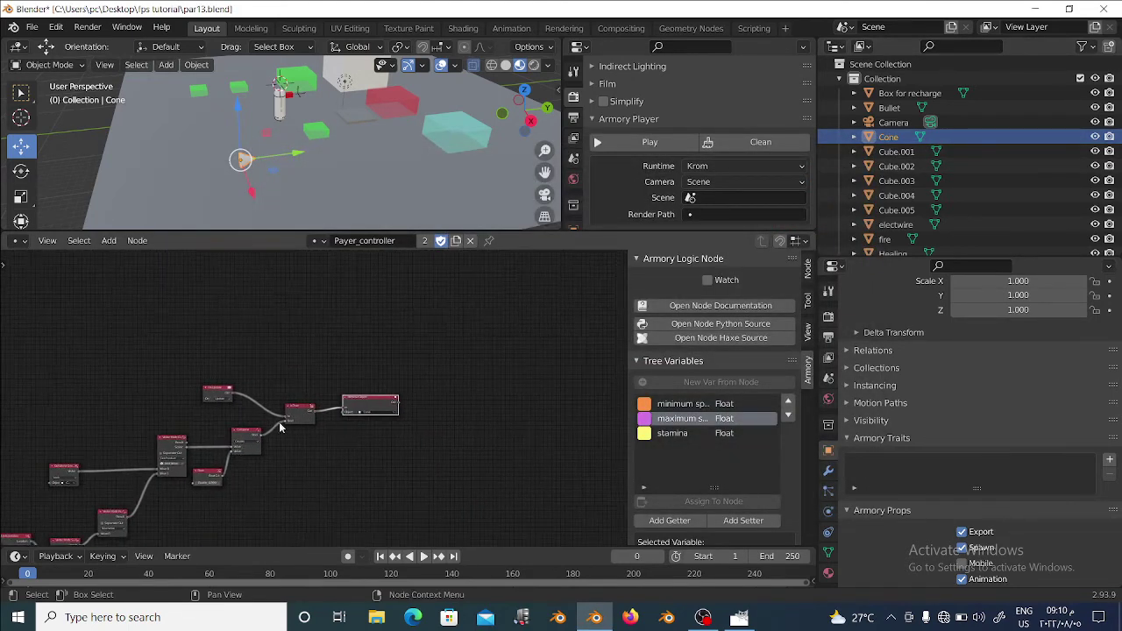
{"action": "scroll", "coordinate": [313, 413], "scroll_direction": "up", "scroll_amount": 1}
{"action": "scroll", "coordinate": [300, 401], "scroll_direction": "up", "scroll_amount": 1}
{"action": "scroll", "coordinate": [297, 346], "scroll_direction": "up", "scroll_amount": 1}
{"action": "key", "text": "shift+a"}
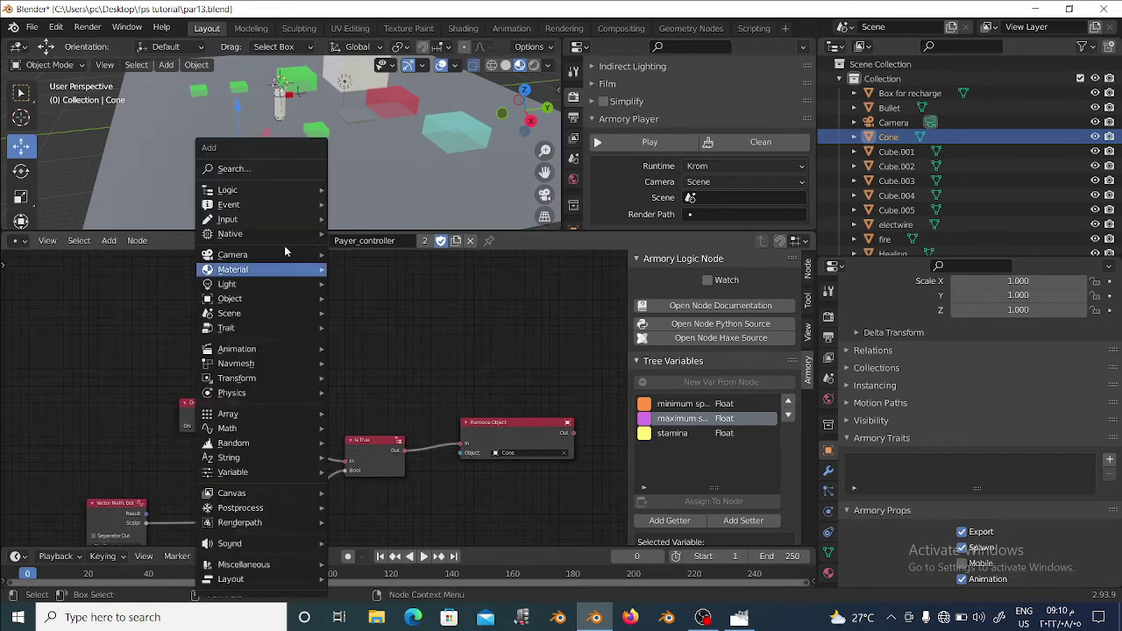
{"action": "left_click", "coordinate": [263, 225]}
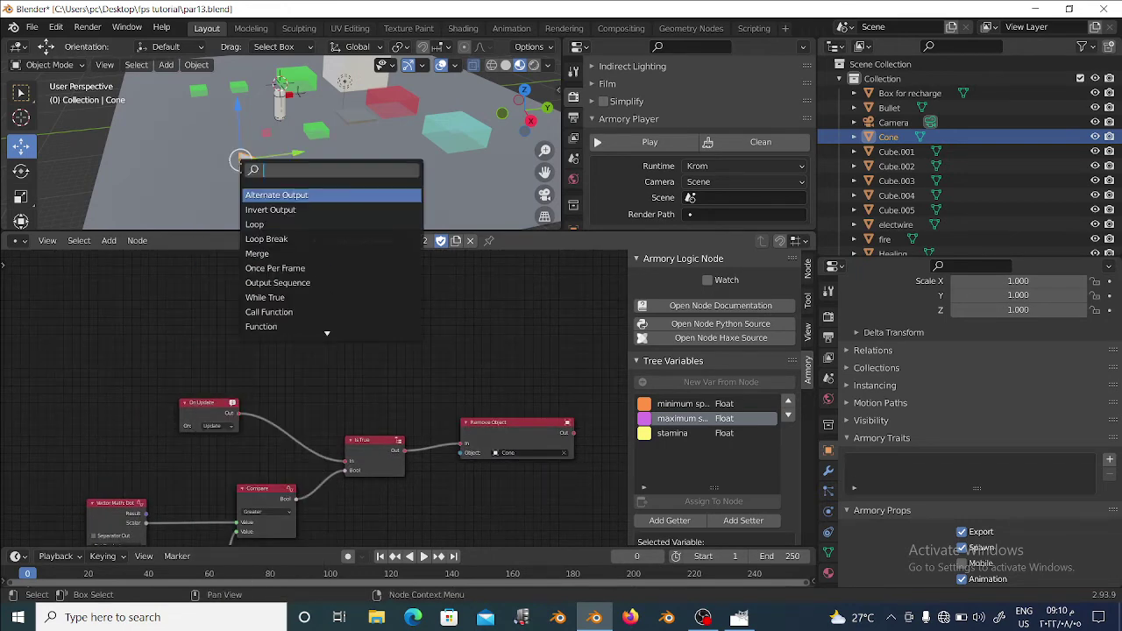
{"action": "type", "text": "get dis"}
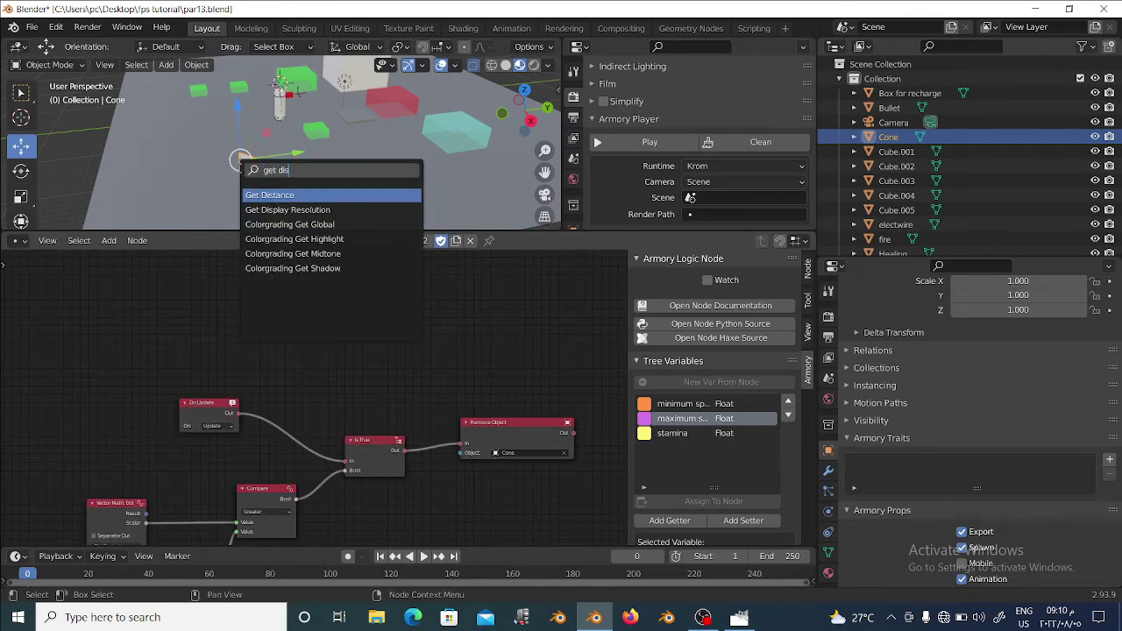
{"action": "key", "text": "Return"}
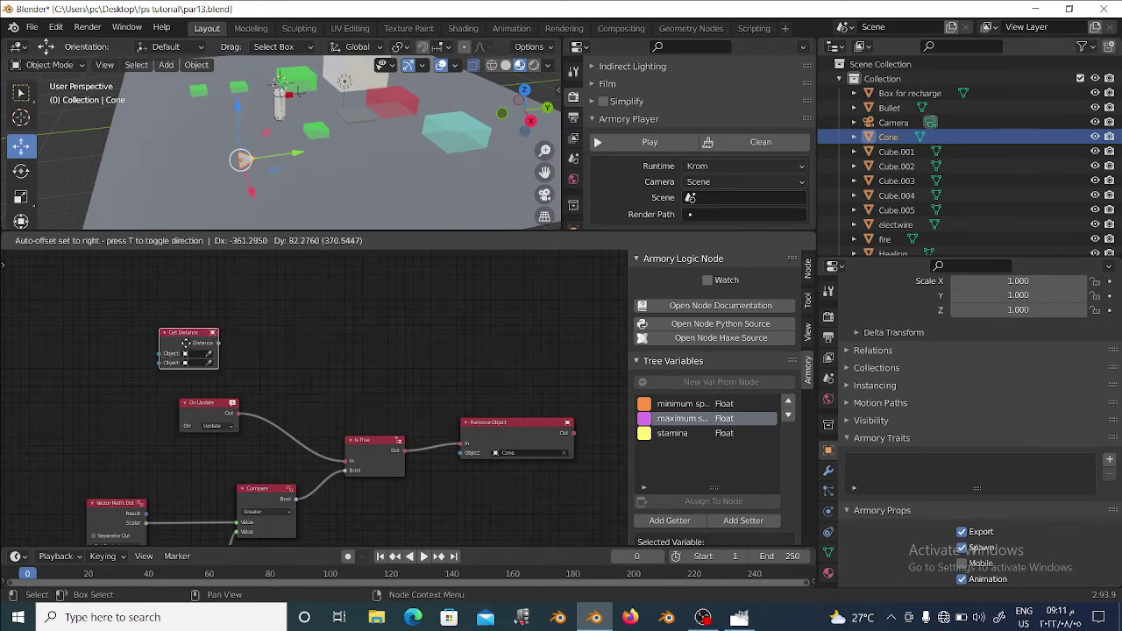
{"action": "left_click", "coordinate": [163, 377]}
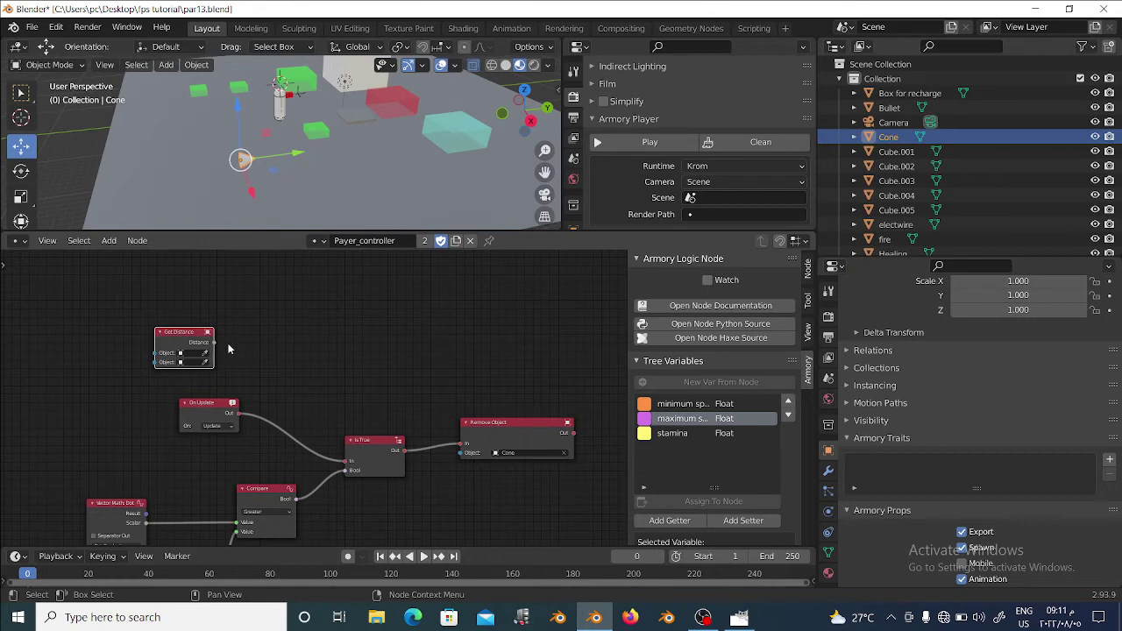
Rearrange the Remove Object, Is True and Get Distance nodes into a tidy layout
{"action": "left_click_drag", "start_coordinate": [510, 437], "coordinate": [525, 412]}
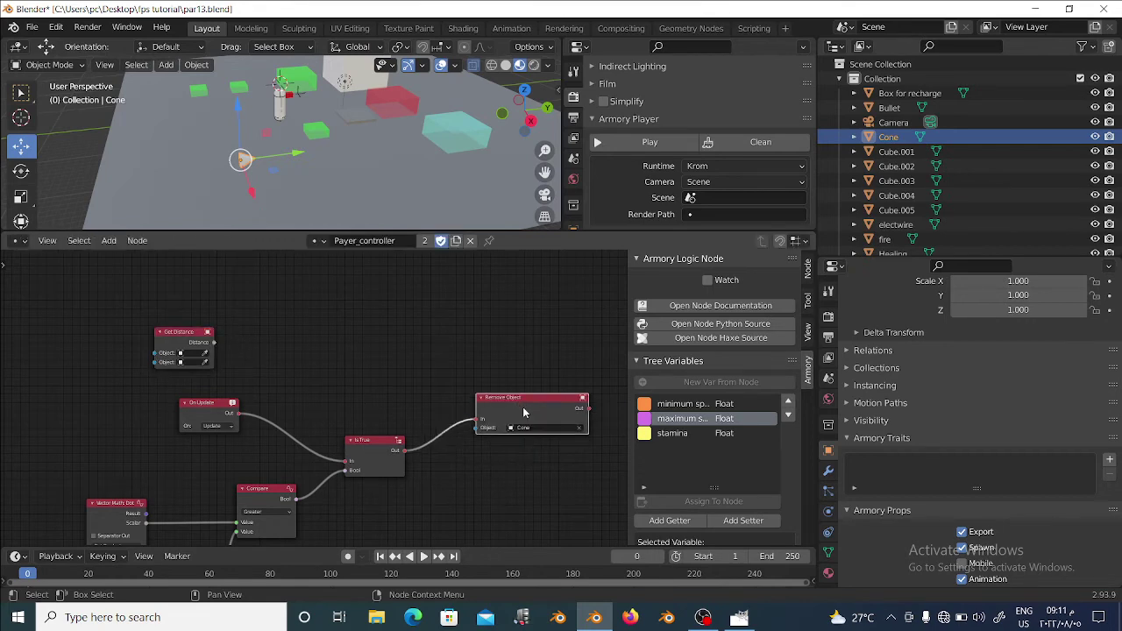
{"action": "left_click_drag", "start_coordinate": [368, 454], "coordinate": [333, 450]}
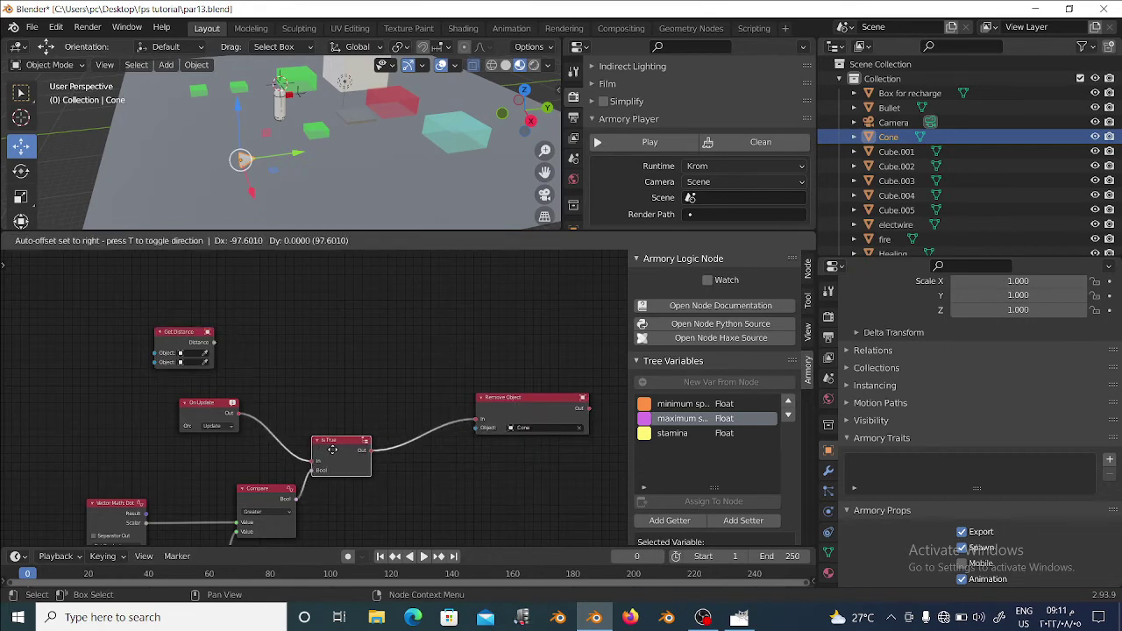
{"action": "left_click_drag", "start_coordinate": [200, 351], "coordinate": [233, 347]}
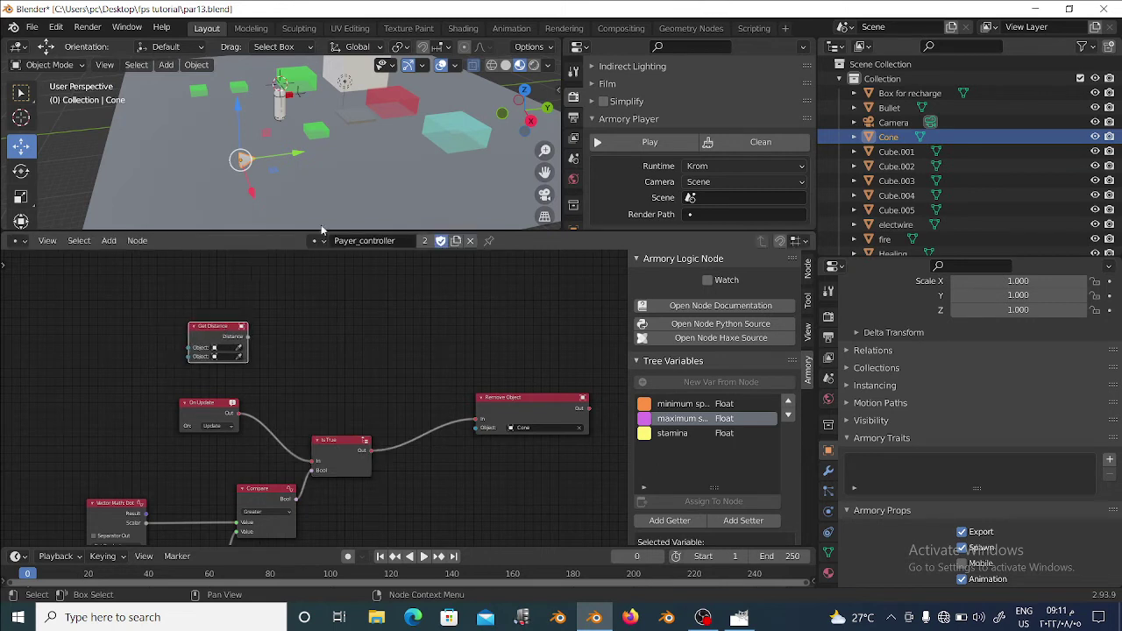
{"action": "left_click", "coordinate": [681, 141]}
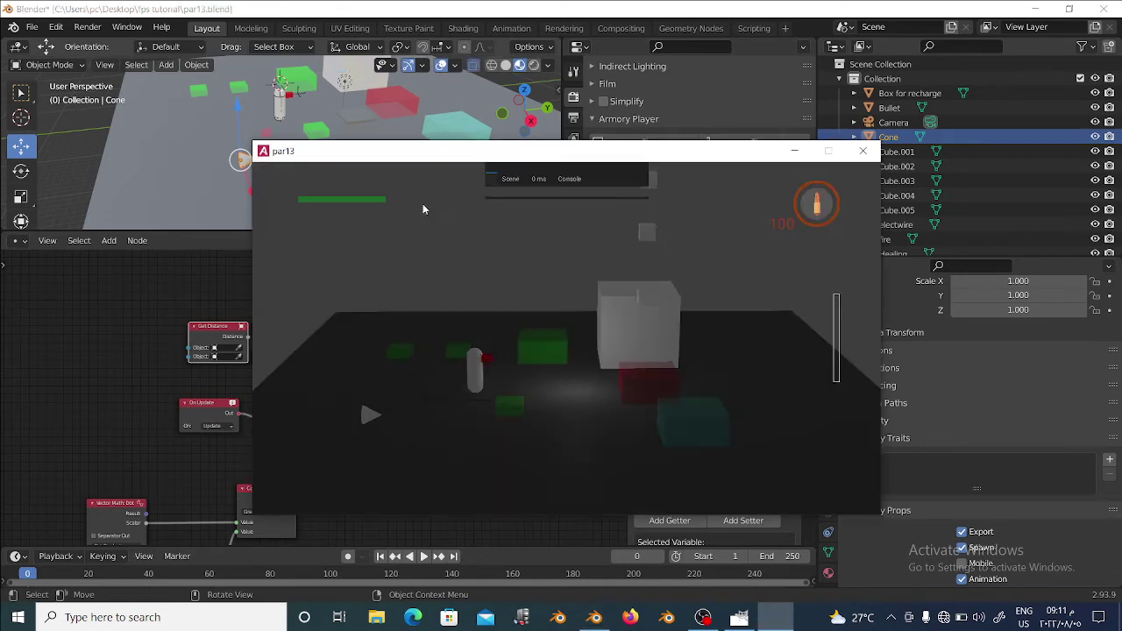
{"action": "key", "text": "d"}
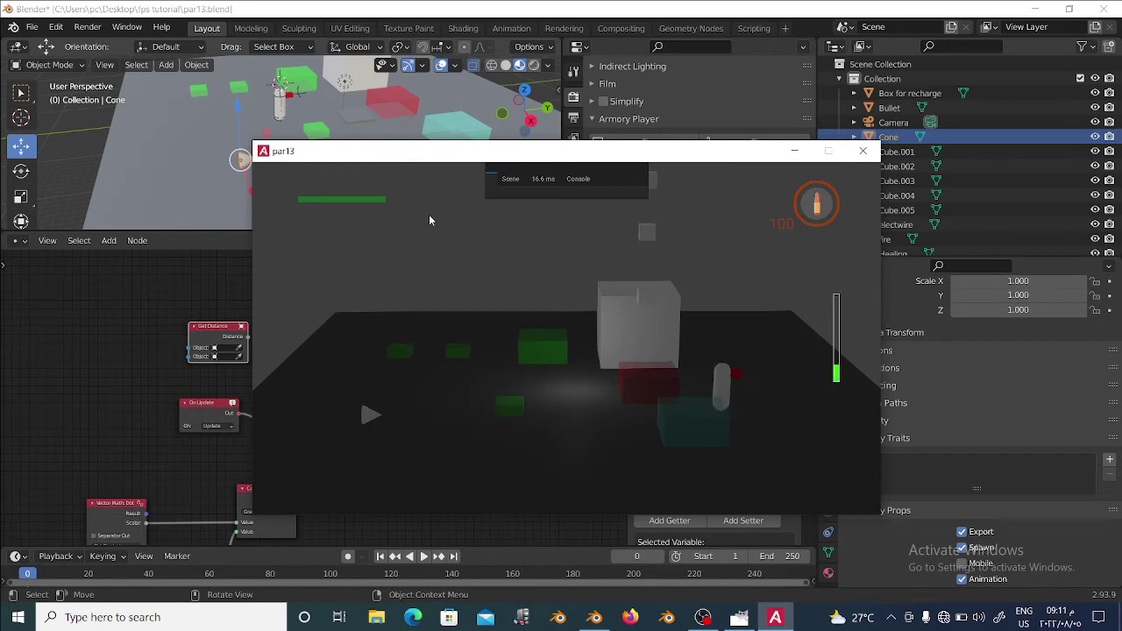
{"action": "key", "text": "d"}
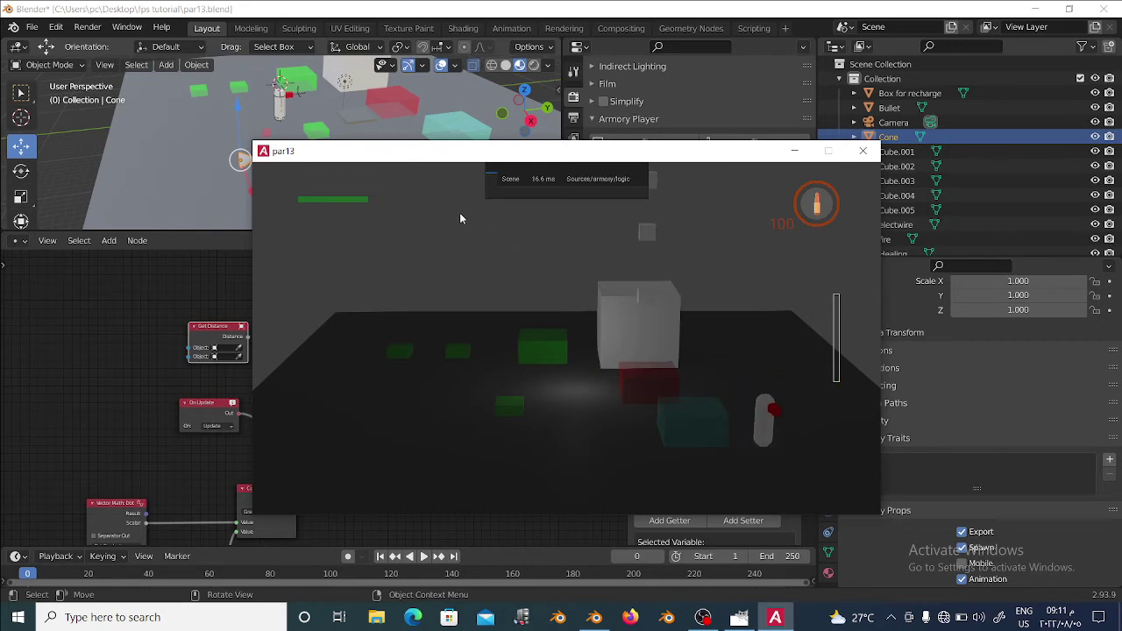
{"action": "left_click", "coordinate": [863, 151]}
{"action": "middle_click_drag", "start_coordinate": [302, 411], "coordinate": [305, 475]}
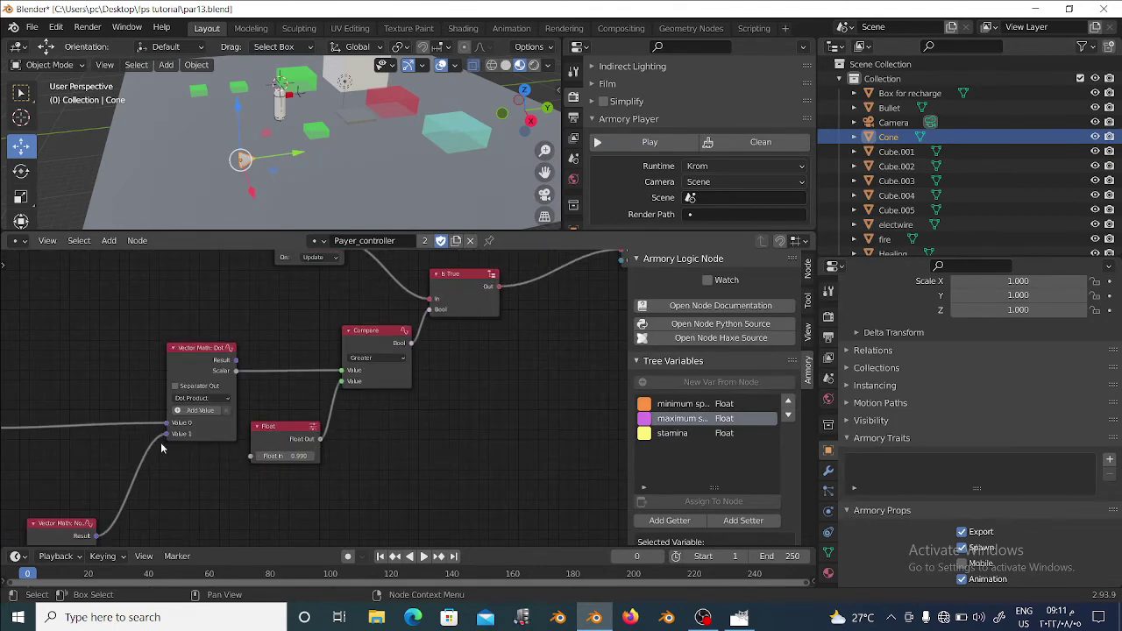
{"action": "middle_click_drag", "start_coordinate": [175, 415], "coordinate": [366, 381]}
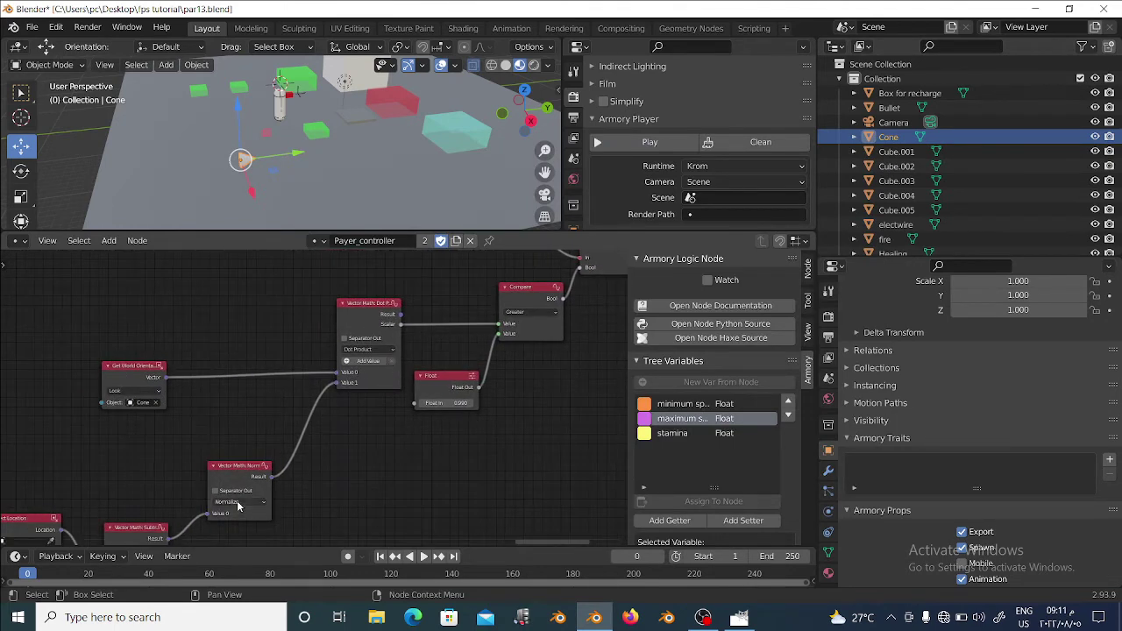
{"action": "middle_click_drag", "start_coordinate": [226, 485], "coordinate": [244, 384]}
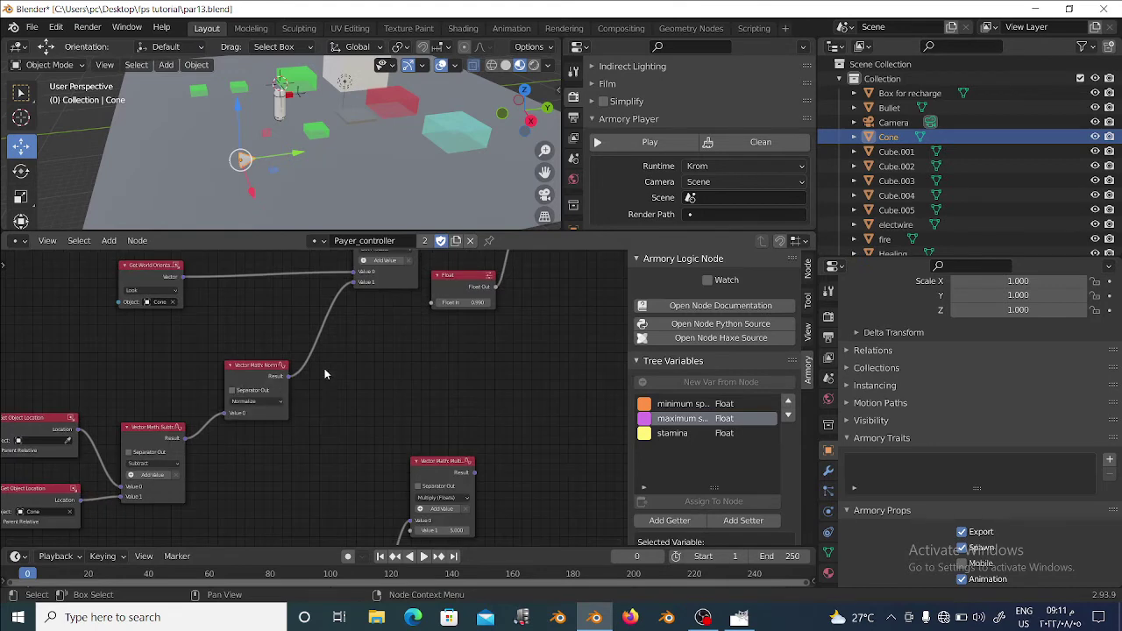
{"action": "middle_click_drag", "start_coordinate": [325, 372], "coordinate": [287, 488]}
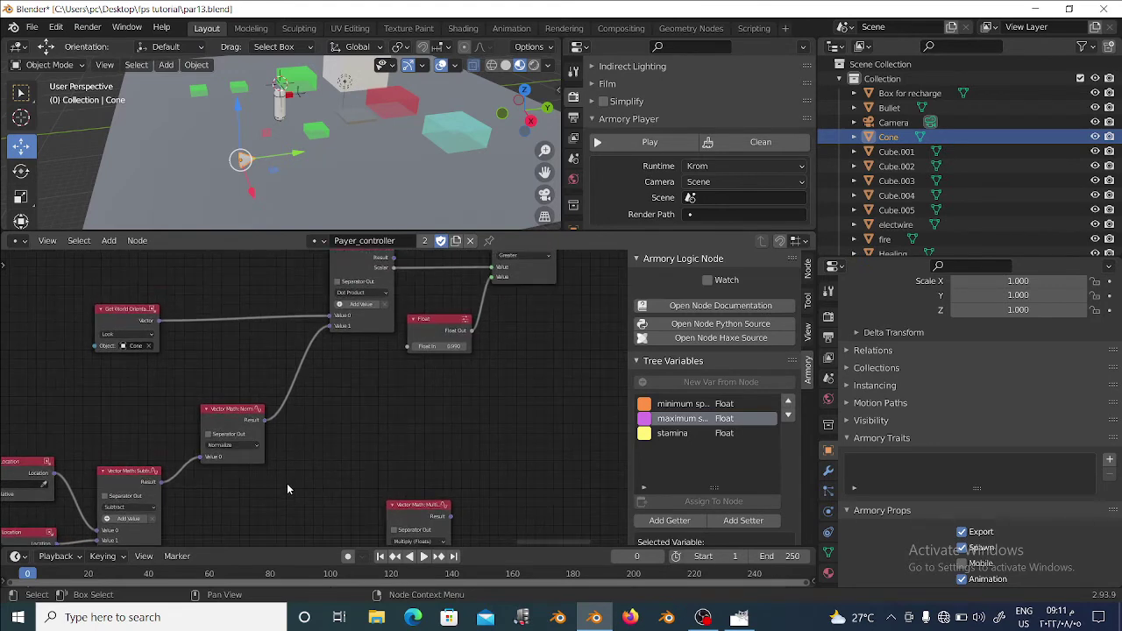
{"action": "left_click", "coordinate": [263, 427]}
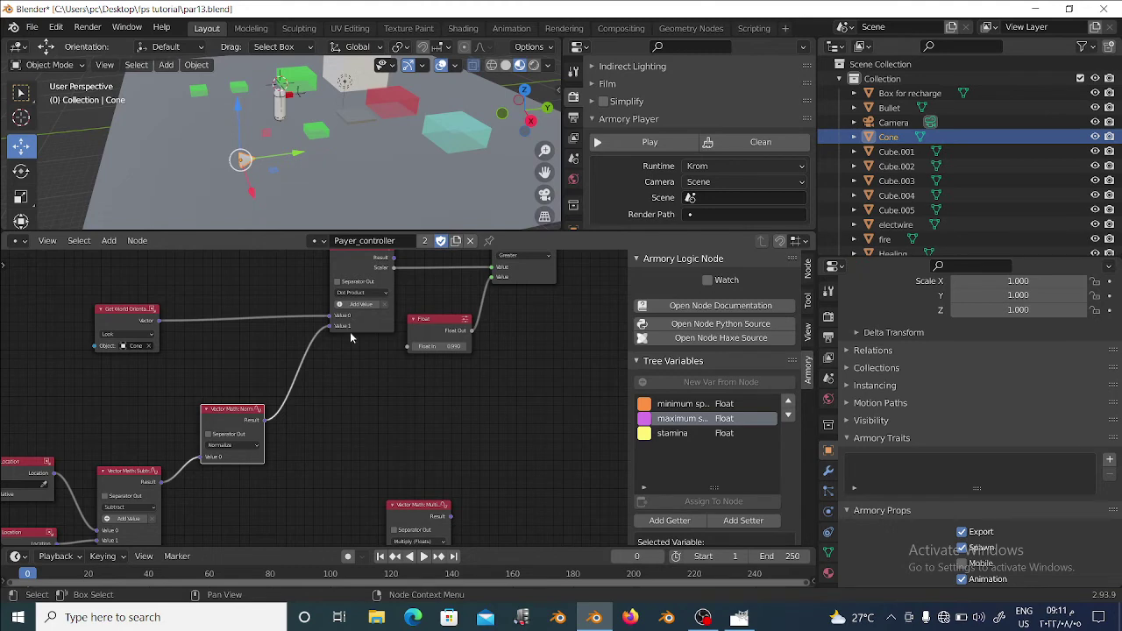
{"action": "scroll", "coordinate": [460, 453], "scroll_direction": "right", "scroll_amount": 3}
{"action": "scroll", "coordinate": [413, 428], "scroll_direction": "down", "scroll_amount": 3}
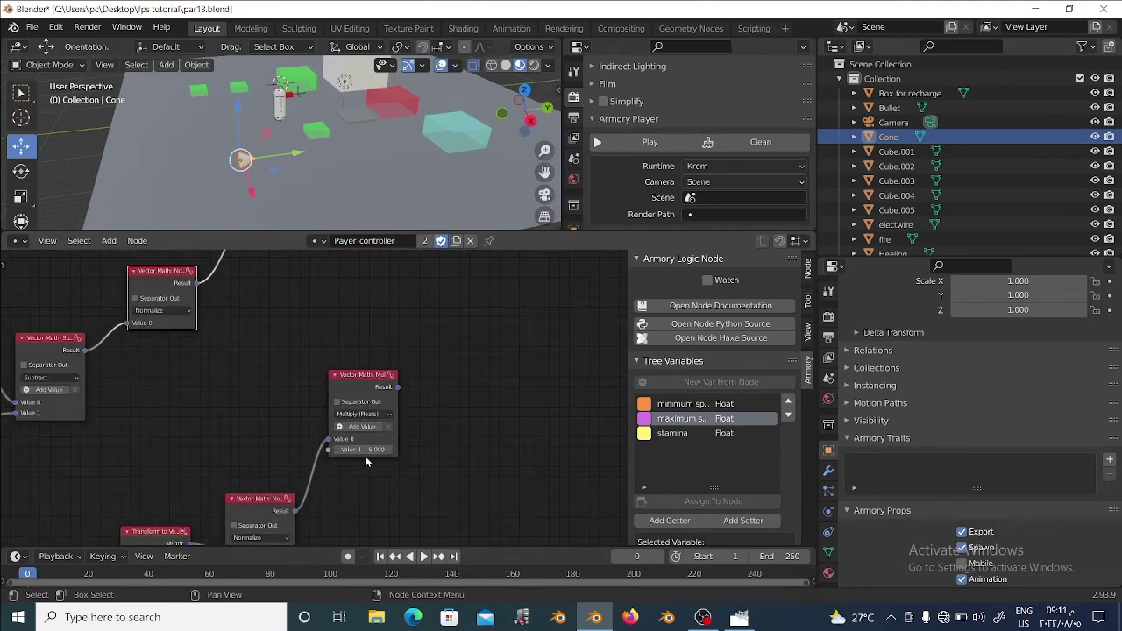
{"action": "scroll", "coordinate": [309, 345], "scroll_direction": "up", "scroll_amount": 3}
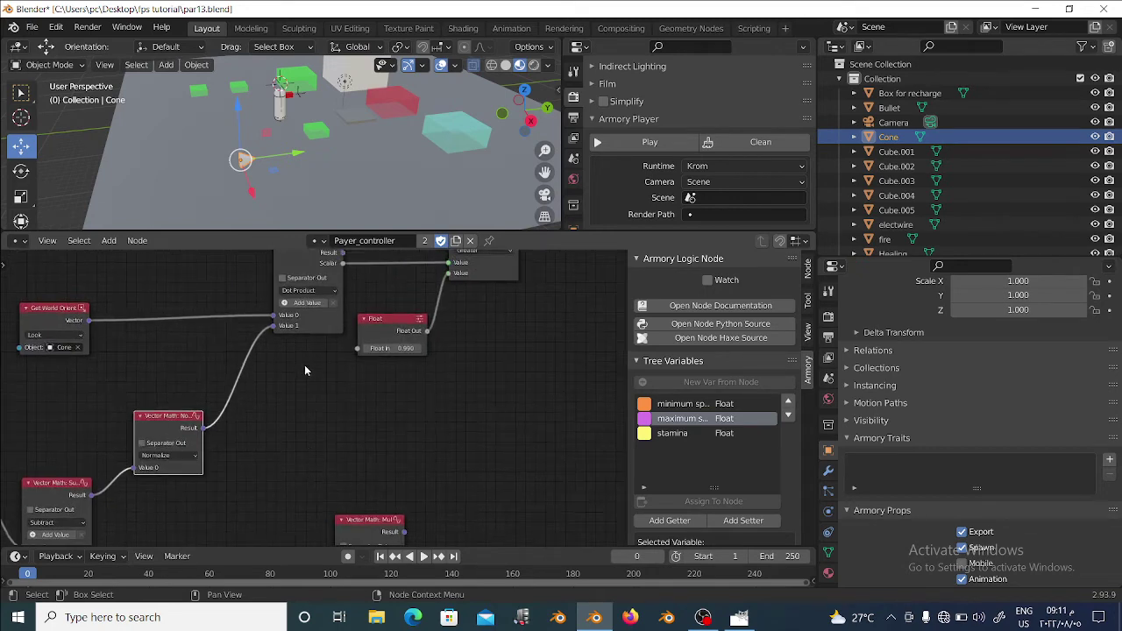
{"action": "scroll", "coordinate": [305, 364], "scroll_direction": "up", "scroll_amount": 3}
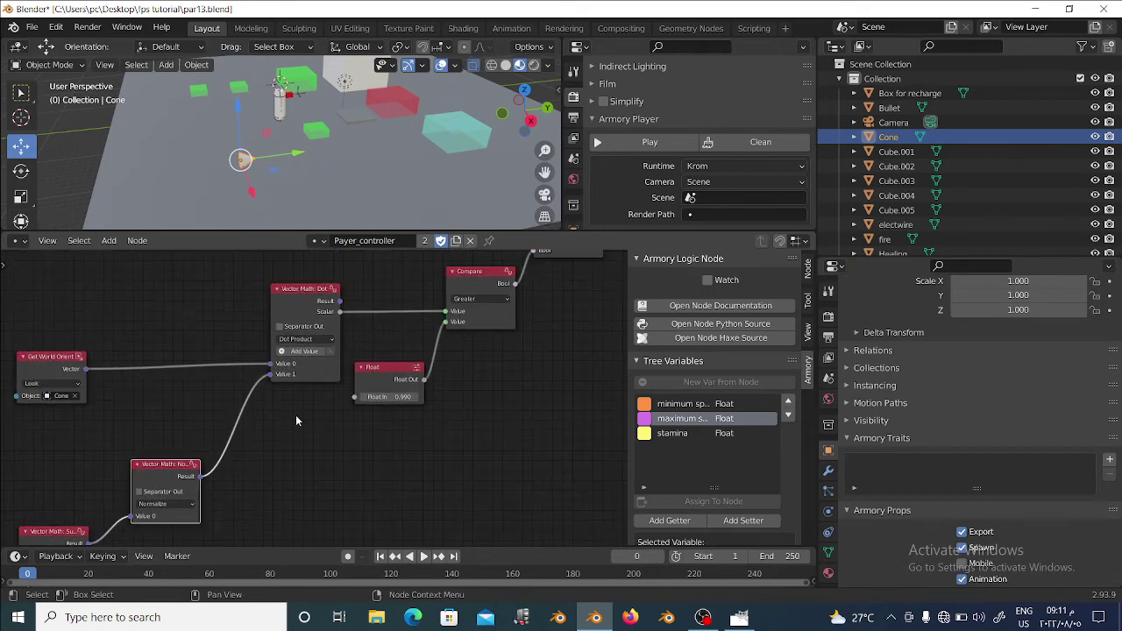
{"action": "scroll", "coordinate": [295, 406], "scroll_direction": "up", "scroll_amount": 3}
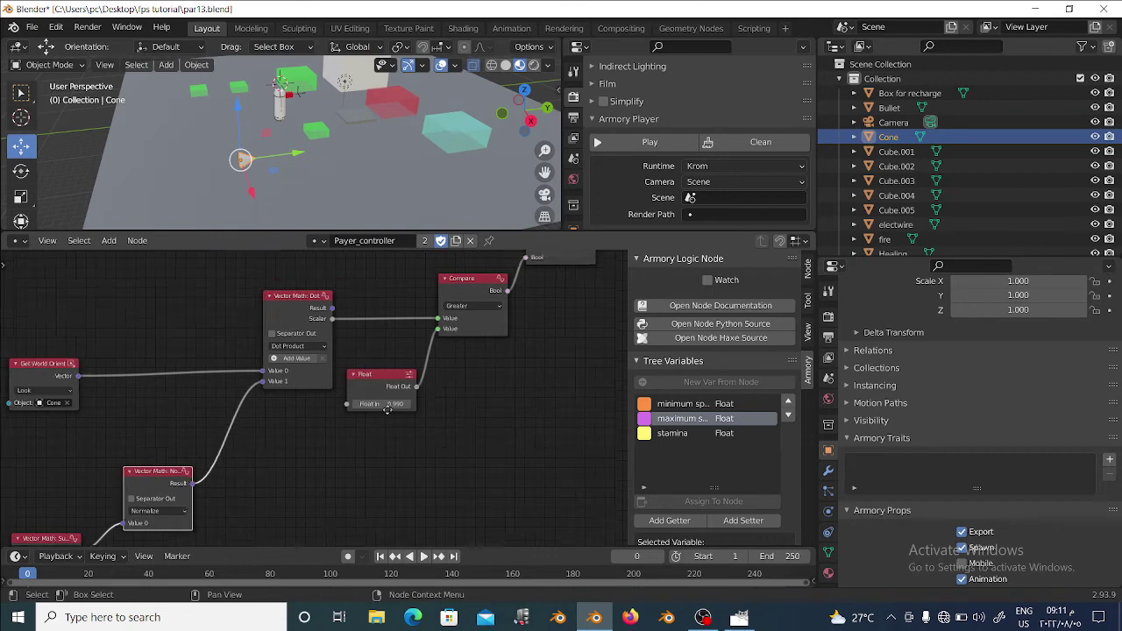
{"action": "scroll", "coordinate": [289, 407], "scroll_direction": "right", "scroll_amount": 5}
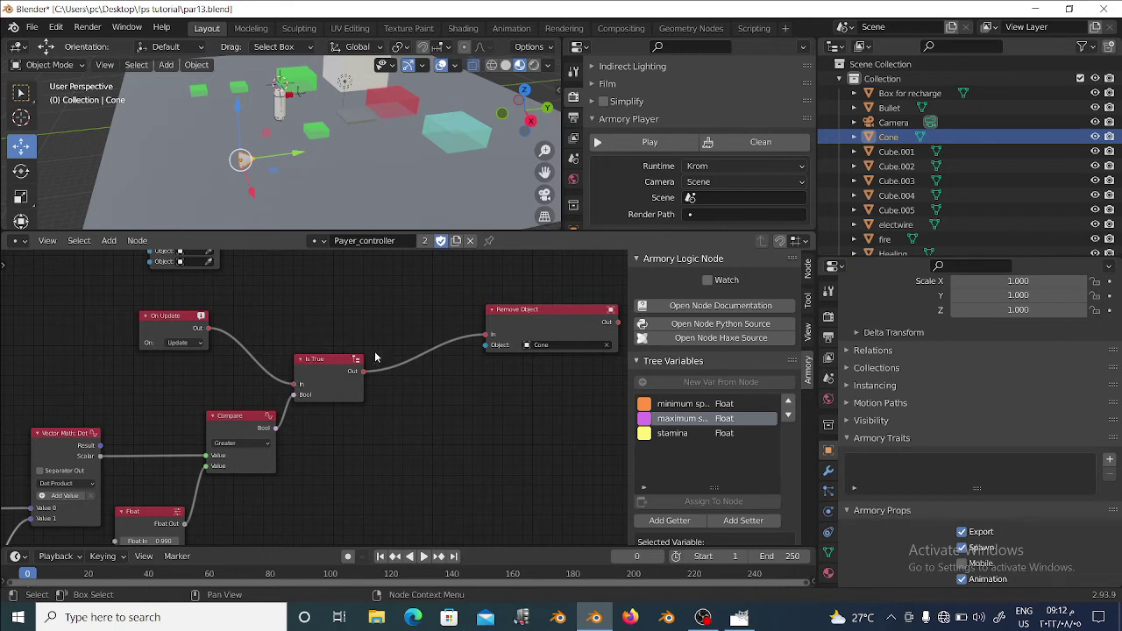
Spread the Get Distance and Remove Object nodes apart to make room
{"action": "scroll", "coordinate": [375, 357], "scroll_direction": "right", "scroll_amount": 3}
{"action": "scroll", "coordinate": [289, 416], "scroll_direction": "up", "scroll_amount": 2}
{"action": "scroll", "coordinate": [147, 388], "scroll_direction": "up", "scroll_amount": 2}
{"action": "left_click_drag", "start_coordinate": [100, 379], "coordinate": [162, 379]}
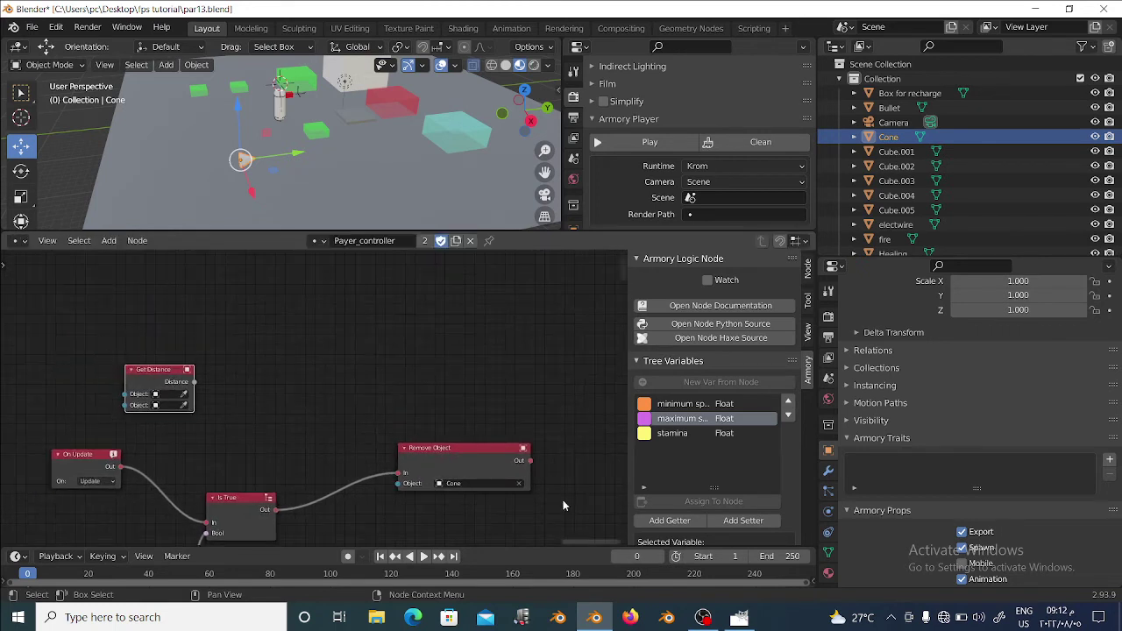
{"action": "left_click_drag", "start_coordinate": [456, 449], "coordinate": [495, 443]}
{"action": "scroll", "coordinate": [462, 463], "scroll_direction": "down", "scroll_amount": 2}
{"action": "scroll", "coordinate": [334, 429], "scroll_direction": "down", "scroll_amount": 1}
{"action": "scroll", "coordinate": [333, 429], "scroll_direction": "up", "scroll_amount": 1}
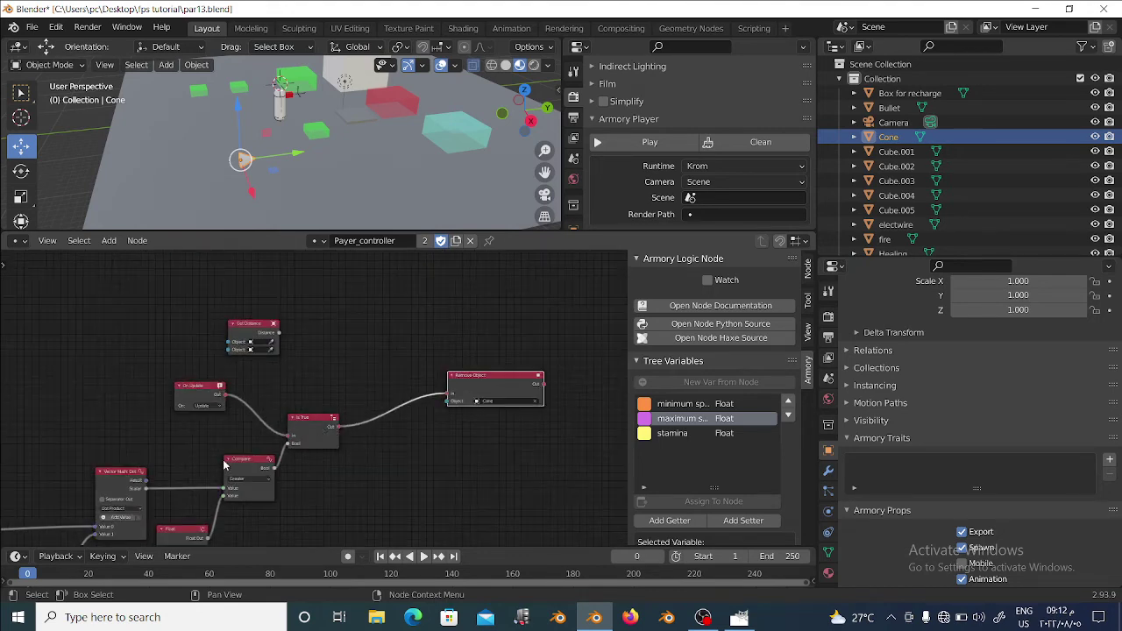
Duplicate the Compare node and connect Get Distance's Distance output to its first Value
{"action": "left_click", "coordinate": [249, 463]}
{"action": "key", "text": "shift+d"}
{"action": "left_click", "coordinate": [377, 321]}
{"action": "scroll", "coordinate": [283, 330], "scroll_direction": "up", "scroll_amount": 2}
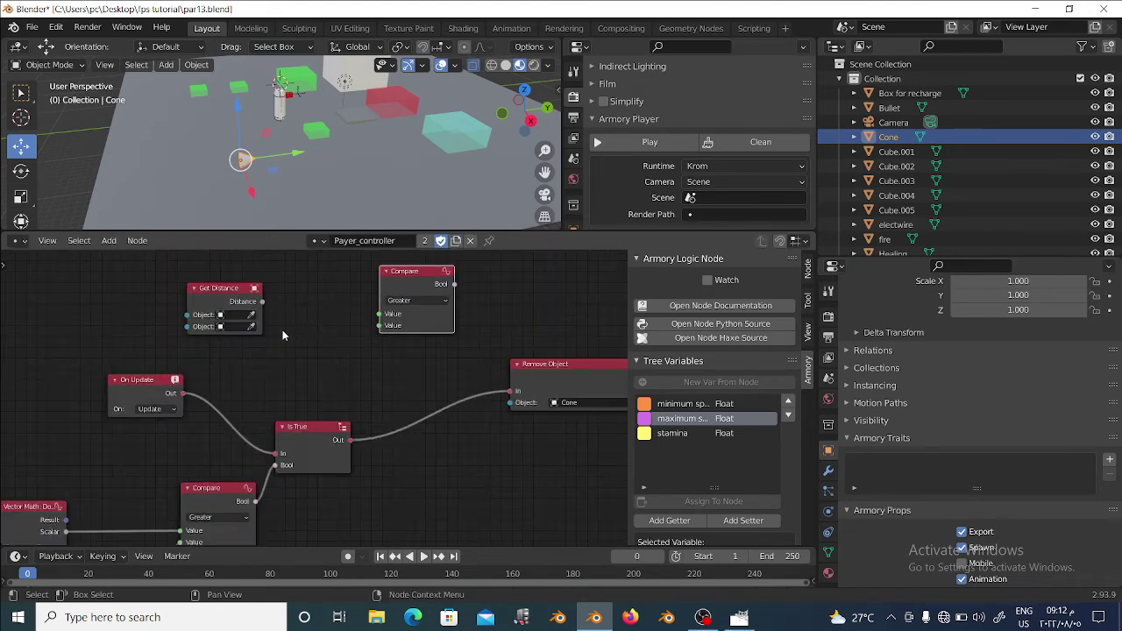
{"action": "left_click_drag", "start_coordinate": [262, 302], "coordinate": [379, 314]}
Set Get Distance's second object to Cone, then shift Remove Object right and select the 0.990 Float node
{"action": "left_click", "coordinate": [252, 314]}
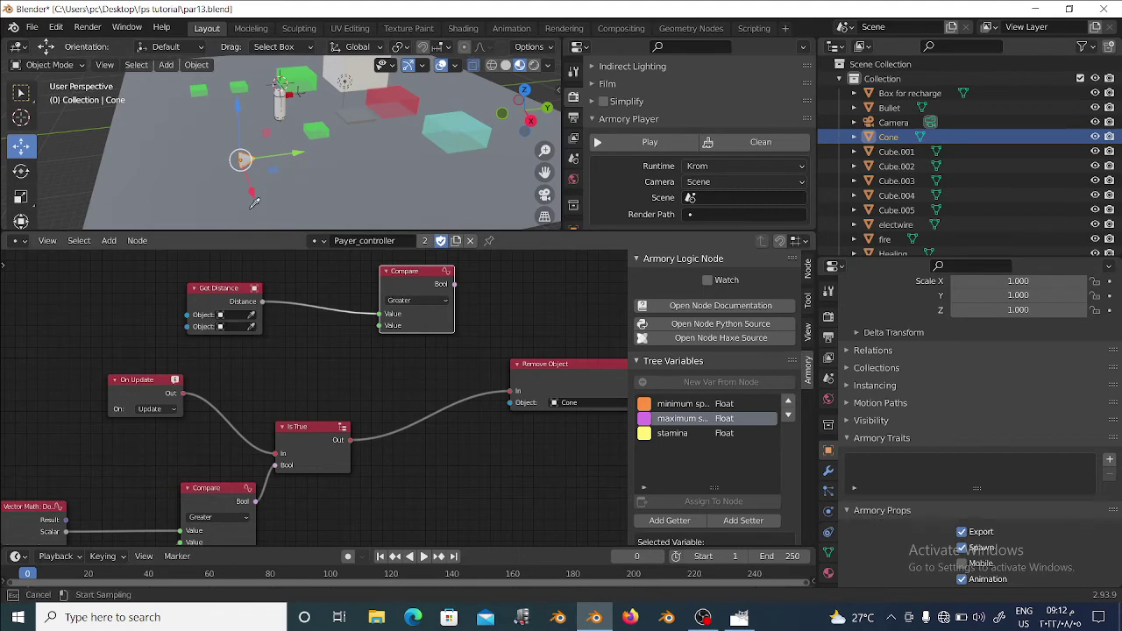
{"action": "left_click", "coordinate": [890, 136]}
{"action": "middle_click_drag", "start_coordinate": [397, 342], "coordinate": [386, 349]}
{"action": "scroll", "coordinate": [266, 445], "scroll_direction": "down", "scroll_amount": 2}
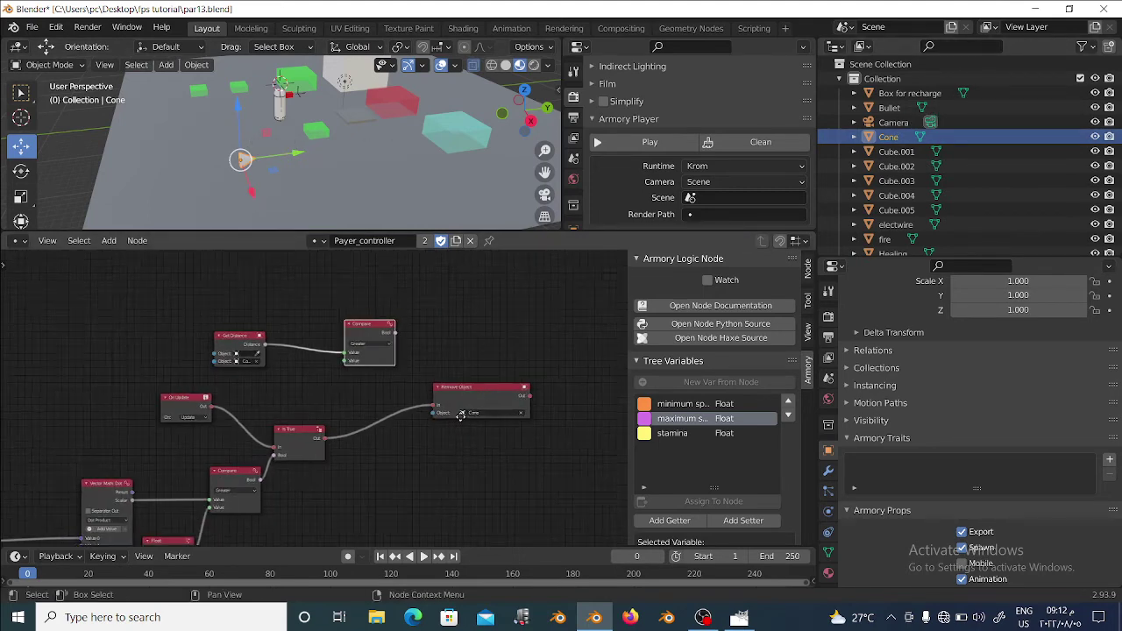
{"action": "left_click_drag", "start_coordinate": [456, 396], "coordinate": [535, 414]}
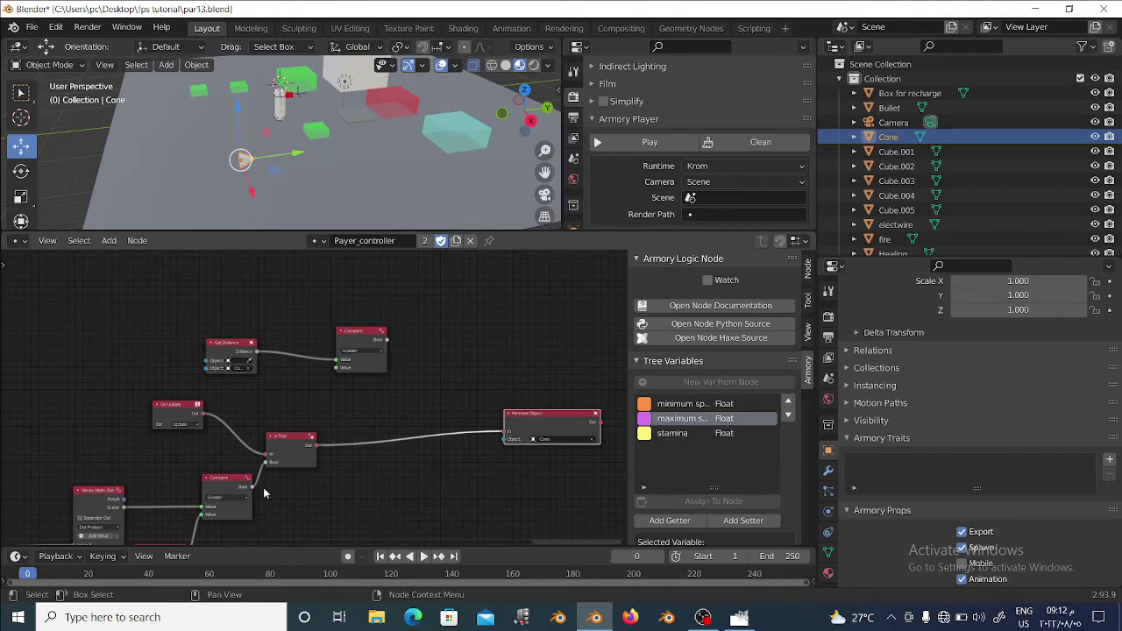
{"action": "middle_click_drag", "start_coordinate": [202, 546], "coordinate": [258, 470]}
{"action": "left_click", "coordinate": [228, 479]}
Feed a Float node set to 5.000 into the new Compare's second Value
{"action": "left_click_drag", "start_coordinate": [228, 479], "coordinate": [346, 311]}
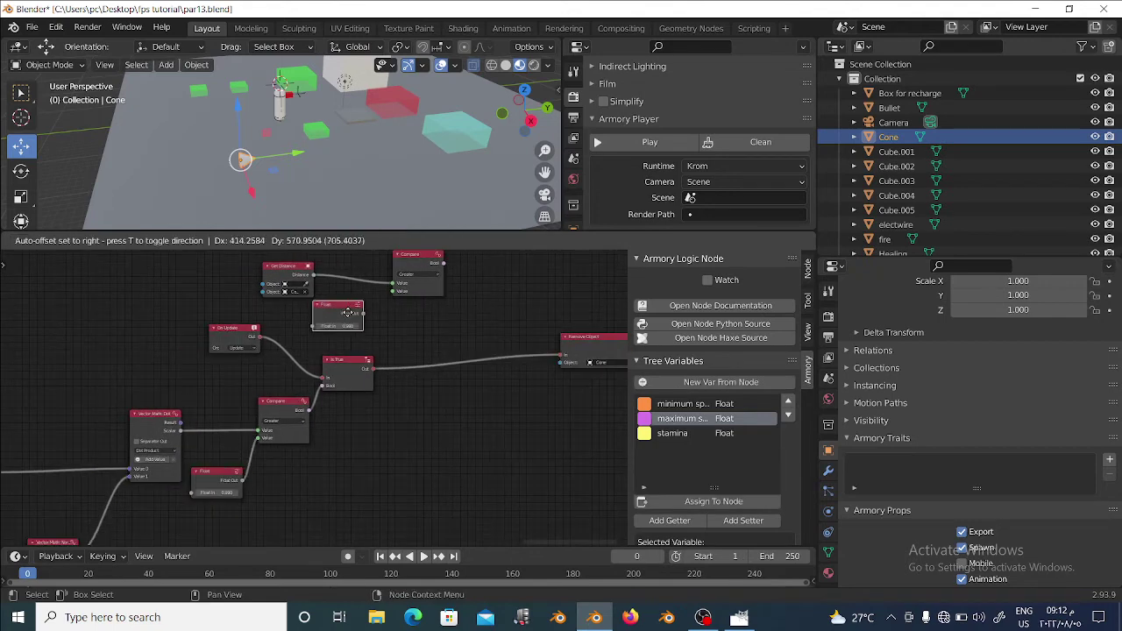
{"action": "scroll", "coordinate": [346, 316], "scroll_direction": "up", "scroll_amount": 1}
{"action": "scroll", "coordinate": [345, 333], "scroll_direction": "up", "scroll_amount": 1}
{"action": "left_click_drag", "start_coordinate": [347, 360], "coordinate": [405, 332]}
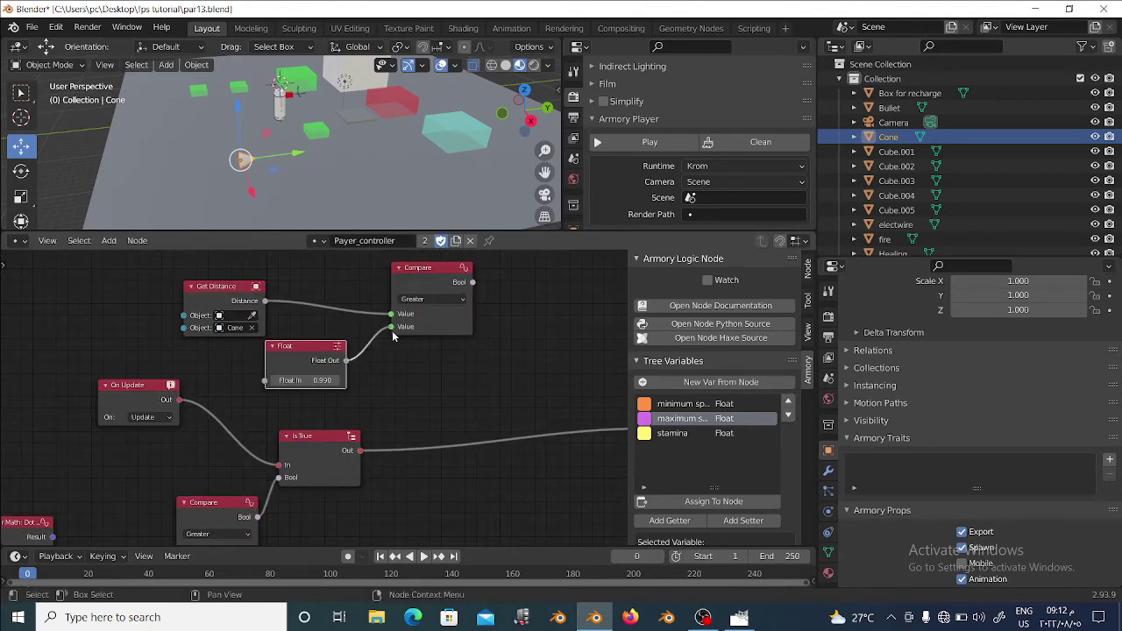
{"action": "double_click", "coordinate": [303, 380]}
{"action": "type", "text": "5"}
{"action": "key", "text": "Return"}
Duplicate the Is True node and feed it the distance Compare's result
{"action": "scroll", "coordinate": [367, 334], "scroll_direction": "down", "scroll_amount": 2}
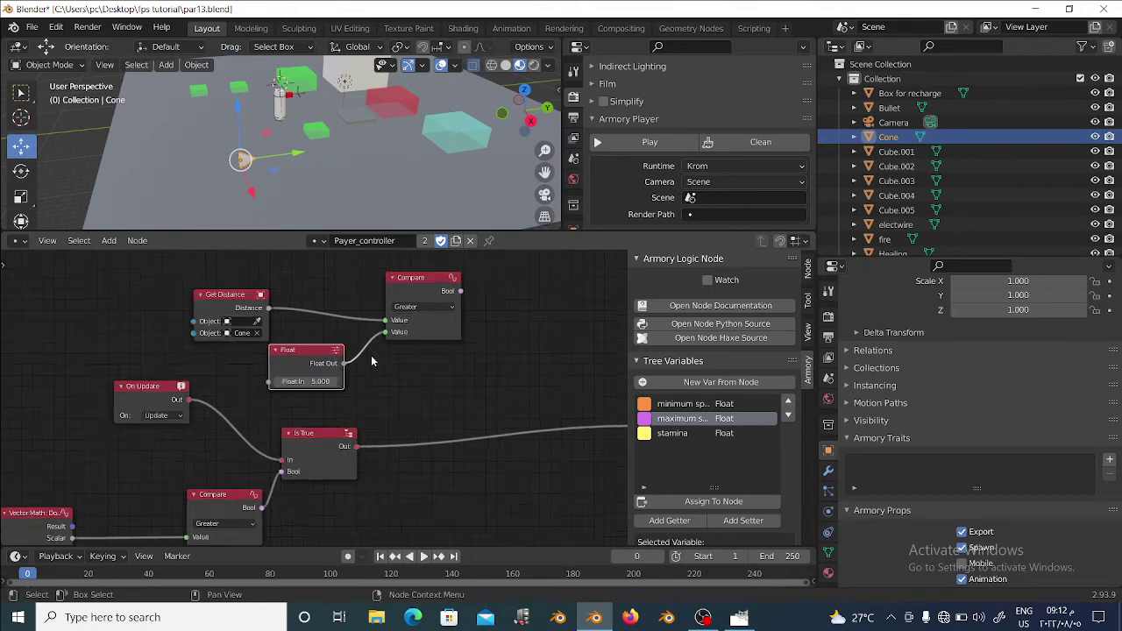
{"action": "left_click", "coordinate": [304, 430]}
{"action": "key", "text": "shift+d"}
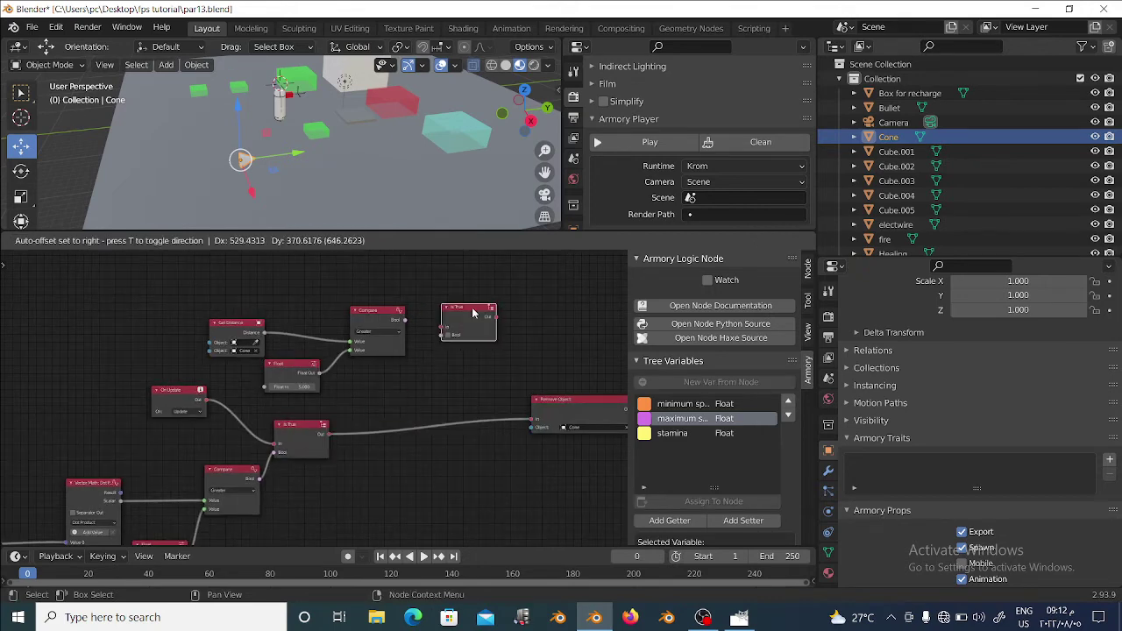
{"action": "left_click", "coordinate": [471, 313]}
{"action": "left_click_drag", "start_coordinate": [403, 320], "coordinate": [447, 337]}
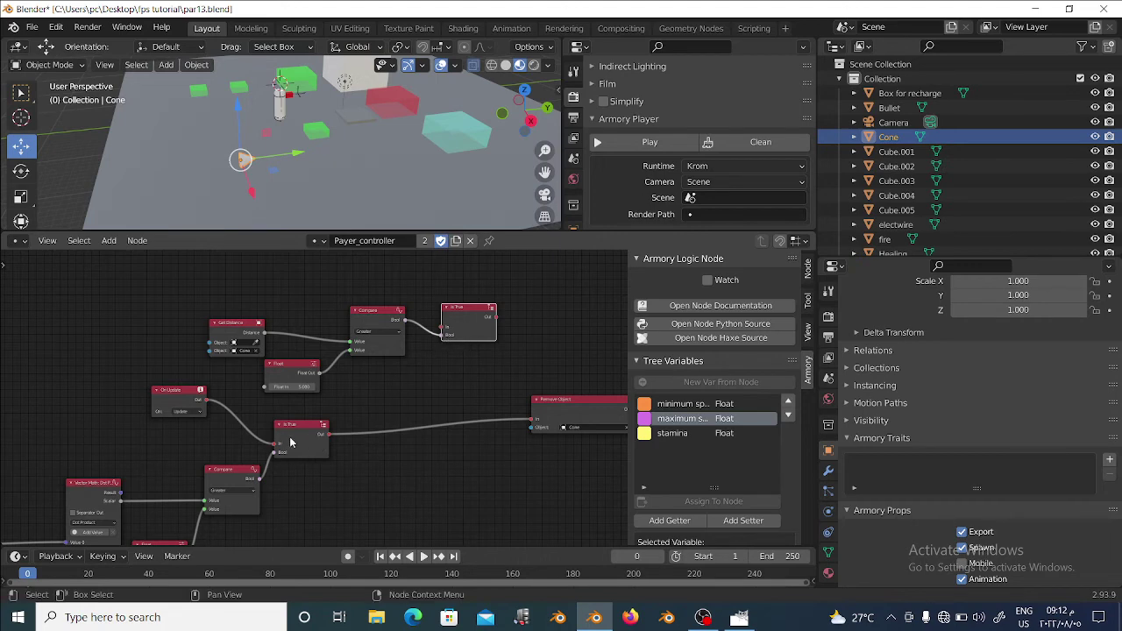
Chain the new Is True into the dot-product Is True and link On Update to it
{"action": "left_click_drag", "start_coordinate": [290, 443], "coordinate": [337, 443]}
{"action": "left_click_drag", "start_coordinate": [199, 284], "coordinate": [455, 365]}
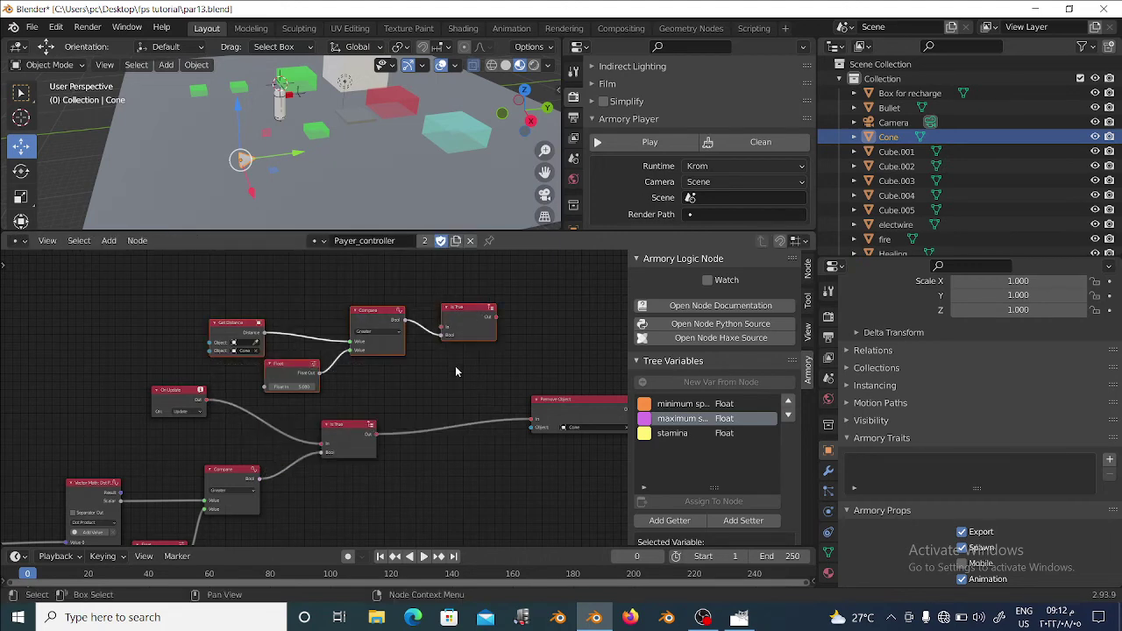
{"action": "mouse_move", "coordinate": [454, 316]}
{"action": "left_mouse_down"}
{"action": "mouse_move", "coordinate": [192, 299]}
{"action": "mouse_move", "coordinate": [329, 450]}
{"action": "left_mouse_up"}
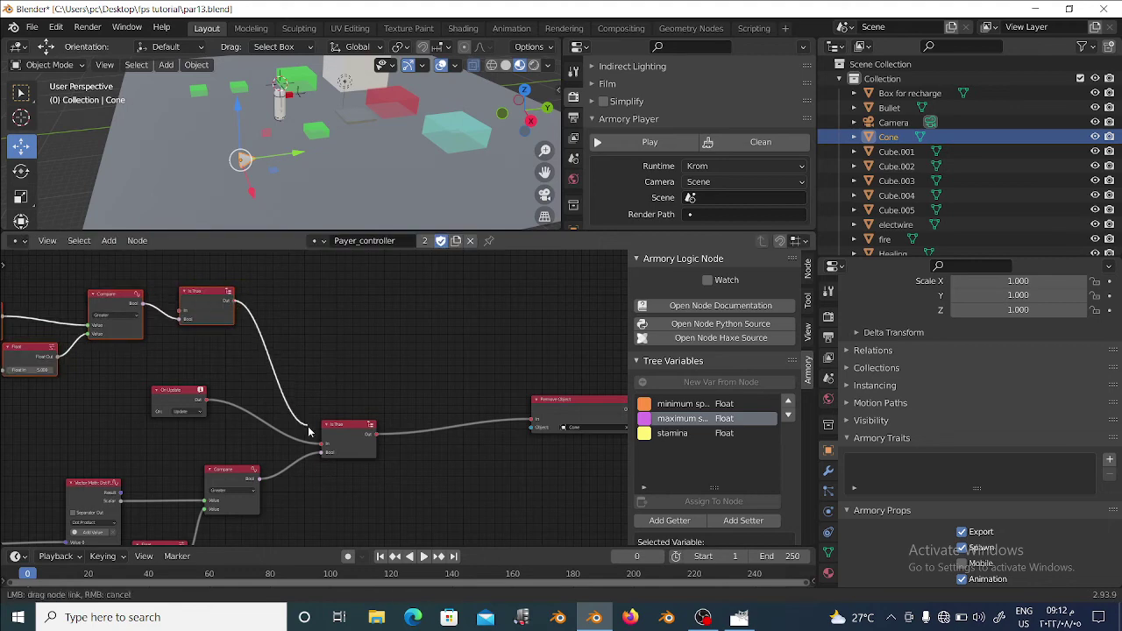
{"action": "mouse_move", "coordinate": [329, 451]}
{"action": "middle_mouse_down"}
{"action": "mouse_move", "coordinate": [358, 476]}
{"action": "mouse_move", "coordinate": [437, 499]}
{"action": "middle_mouse_up"}
{"action": "mouse_move", "coordinate": [289, 443]}
{"action": "left_mouse_down"}
{"action": "mouse_move", "coordinate": [176, 289]}
{"action": "mouse_move", "coordinate": [294, 359]}
{"action": "left_mouse_up"}
{"action": "scroll", "coordinate": [171, 440], "scroll_direction": "down", "scroll_amount": 2}
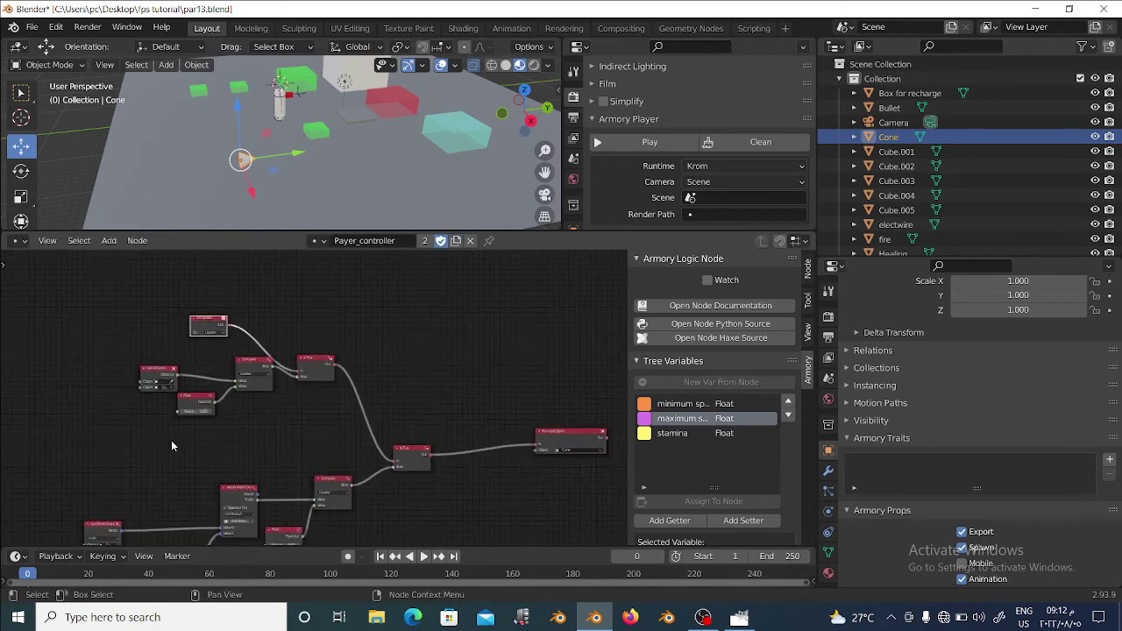
{"action": "middle_click_drag", "start_coordinate": [171, 440], "coordinate": [235, 342]}
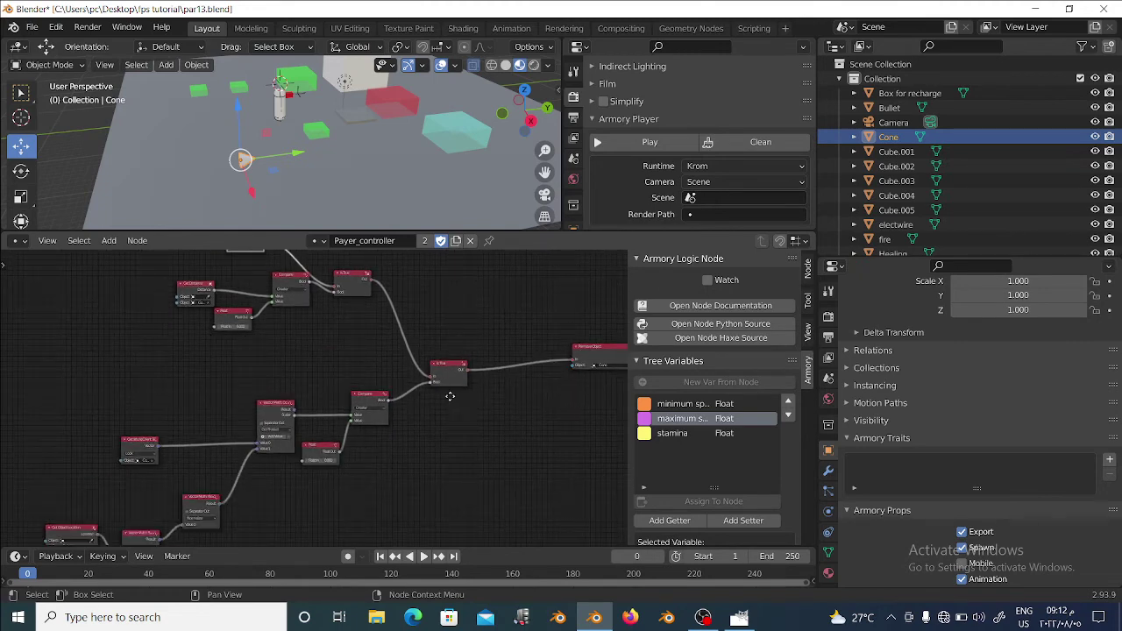
Frame the whole node tree and start the game to test the logic
{"action": "middle_click_drag", "start_coordinate": [416, 384], "coordinate": [360, 404]}
{"action": "left_click", "coordinate": [745, 166]}
{"action": "left_click", "coordinate": [754, 150]}
{"action": "left_click", "coordinate": [614, 142]}
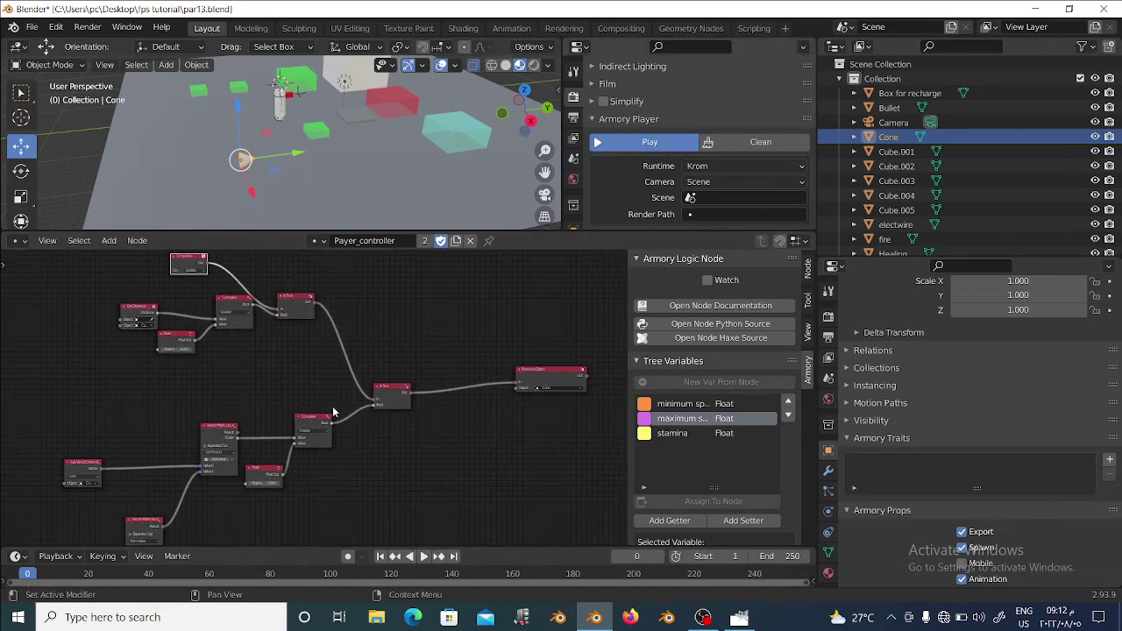
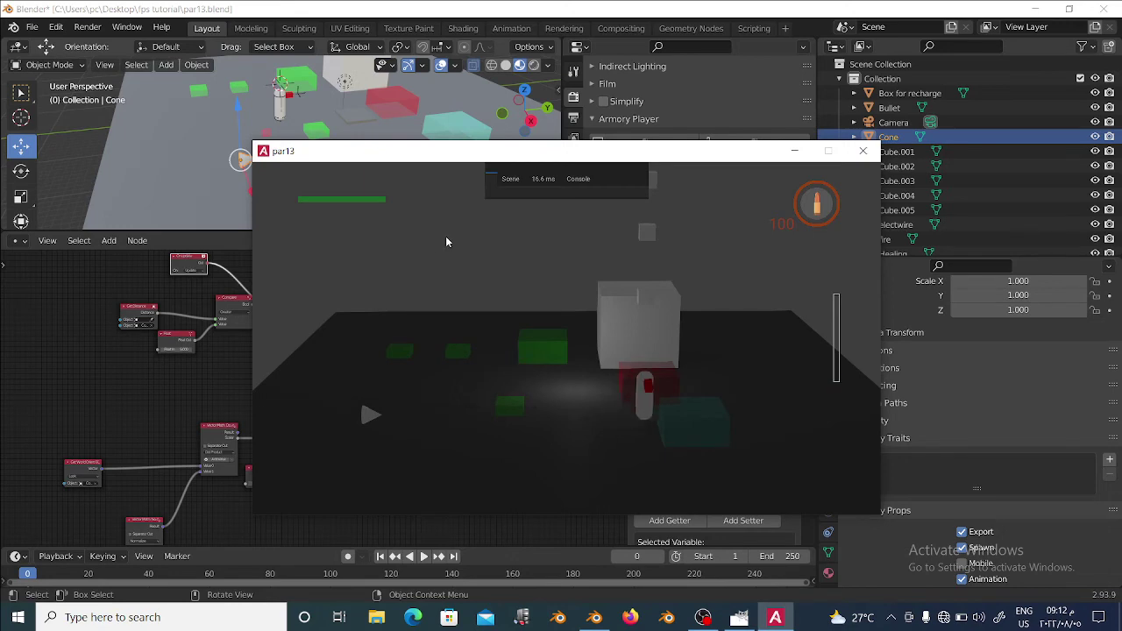
Close the test game, set the distance Float threshold to 1.5, and relaunch to test it
{"action": "left_click", "coordinate": [863, 151]}
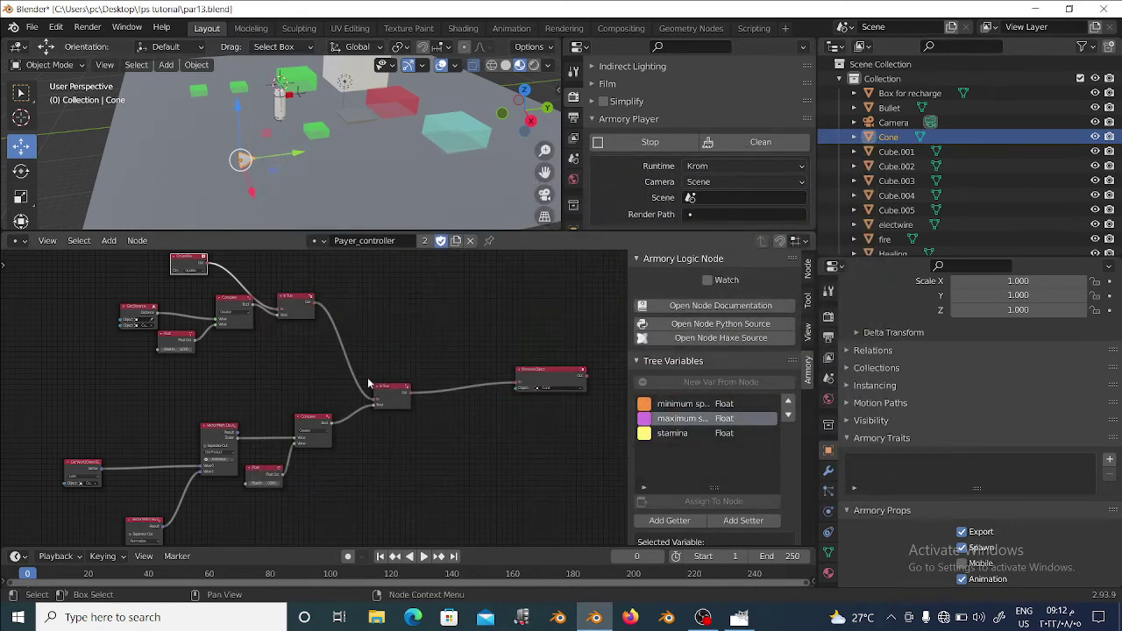
{"action": "scroll", "coordinate": [364, 405], "scroll_direction": "up", "scroll_amount": 3}
{"action": "middle_click_drag", "start_coordinate": [362, 401], "coordinate": [210, 444]}
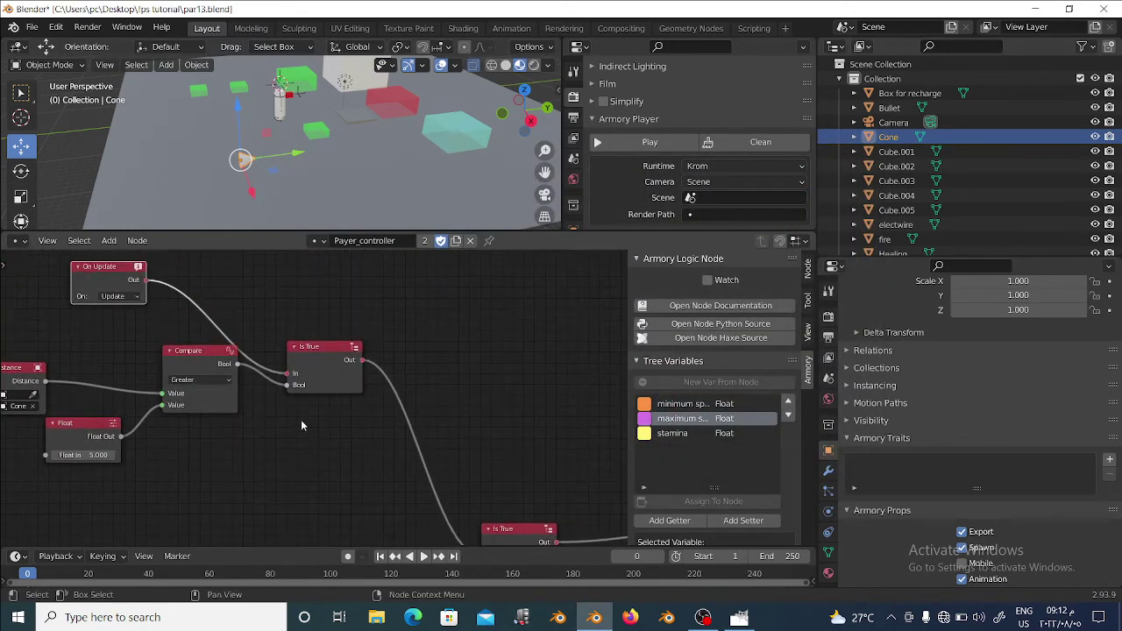
{"action": "scroll", "coordinate": [209, 444], "scroll_direction": "up", "scroll_amount": 2}
{"action": "left_click", "coordinate": [263, 429]}
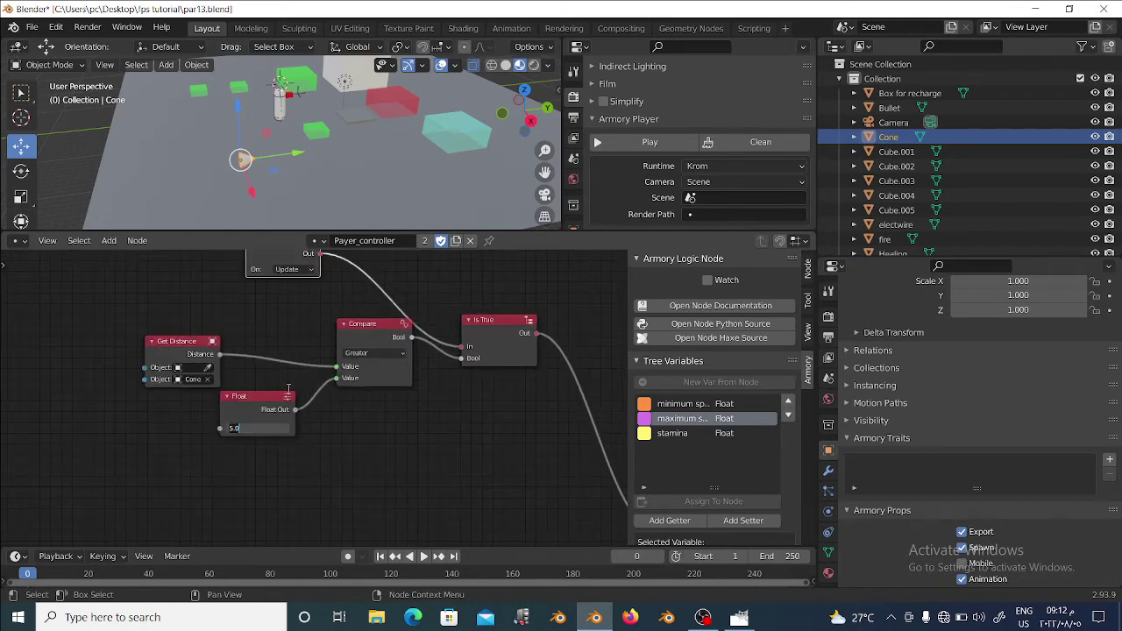
{"action": "type", "text": "1.5"}
{"action": "key", "text": "Return"}
{"action": "left_click", "coordinate": [650, 142]}
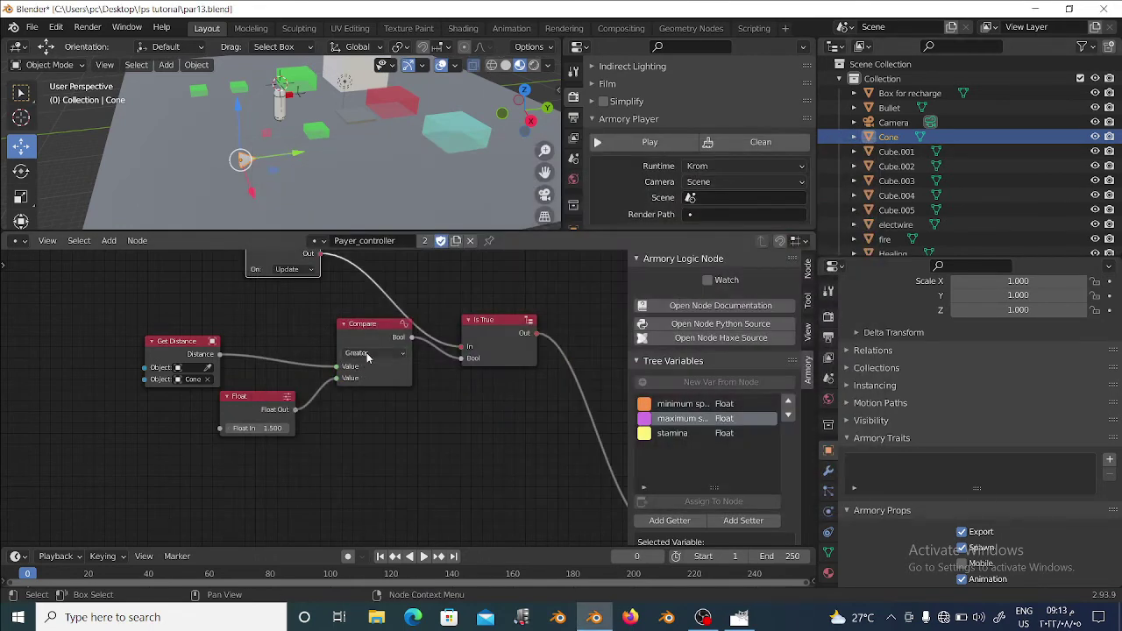
Switch the Compare node to Less and set the Float threshold to 3
{"action": "left_click", "coordinate": [376, 353]}
{"action": "left_click", "coordinate": [358, 424]}
{"action": "left_click", "coordinate": [267, 429]}
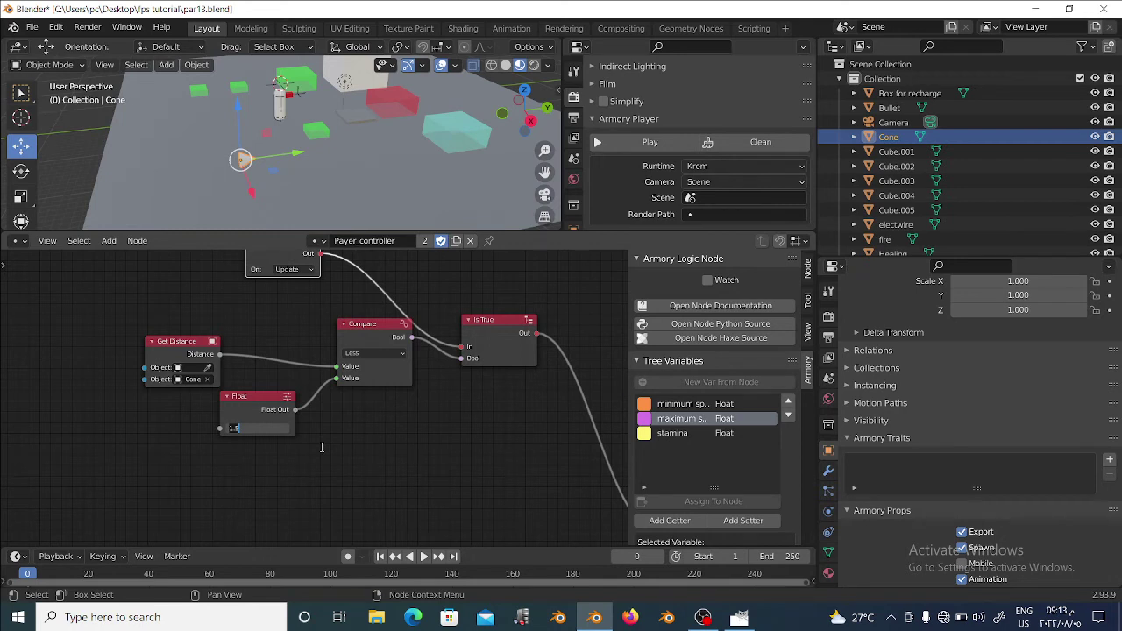
{"action": "type", "text": "3"}
{"action": "key", "text": "Return"}
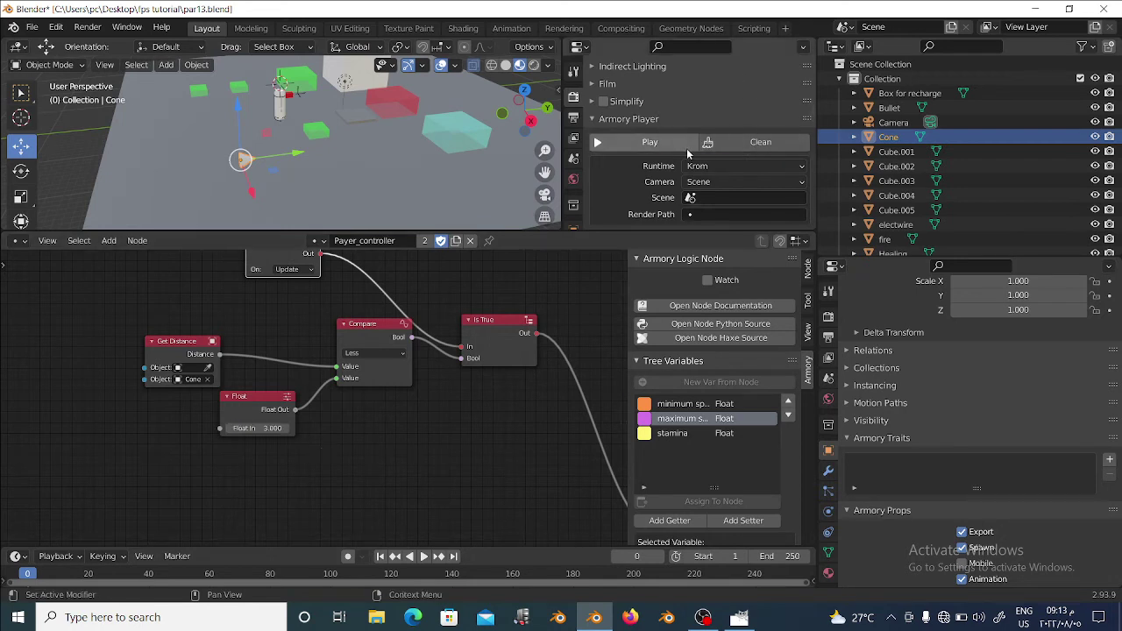
Add a Print node to the Payer_controller logic tree from a 'prin' search
{"action": "scroll", "coordinate": [505, 376], "scroll_direction": "down", "scroll_amount": 2}
{"action": "middle_click_drag", "start_coordinate": [505, 376], "coordinate": [330, 440]}
{"action": "scroll", "coordinate": [275, 408], "scroll_direction": "up", "scroll_amount": 2}
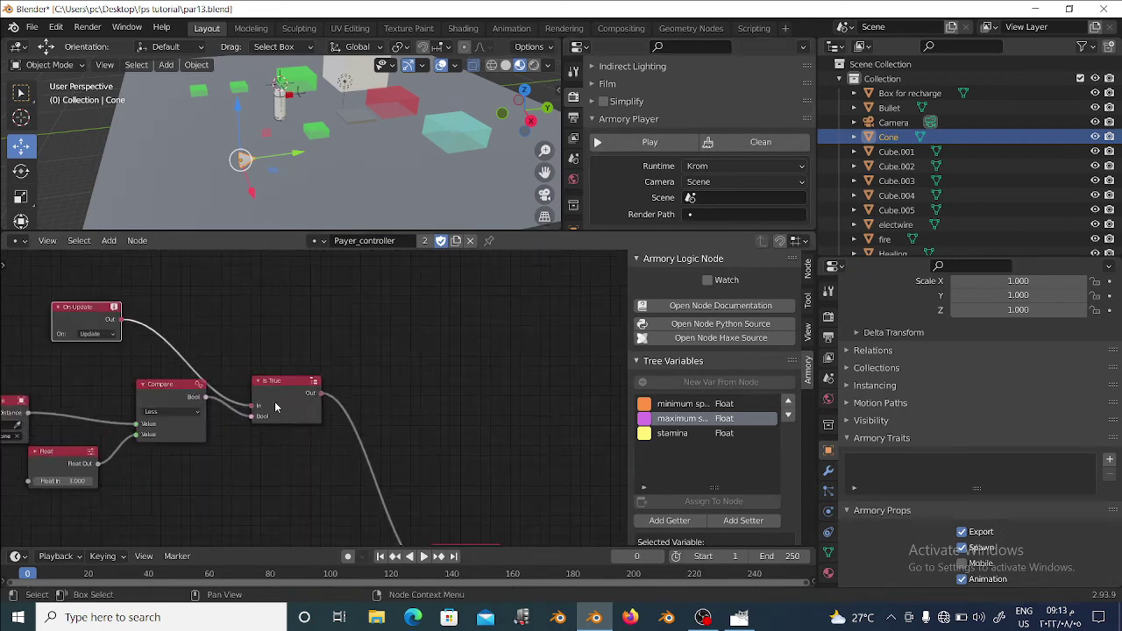
{"action": "scroll", "coordinate": [97, 494], "scroll_direction": "down", "scroll_amount": 3}
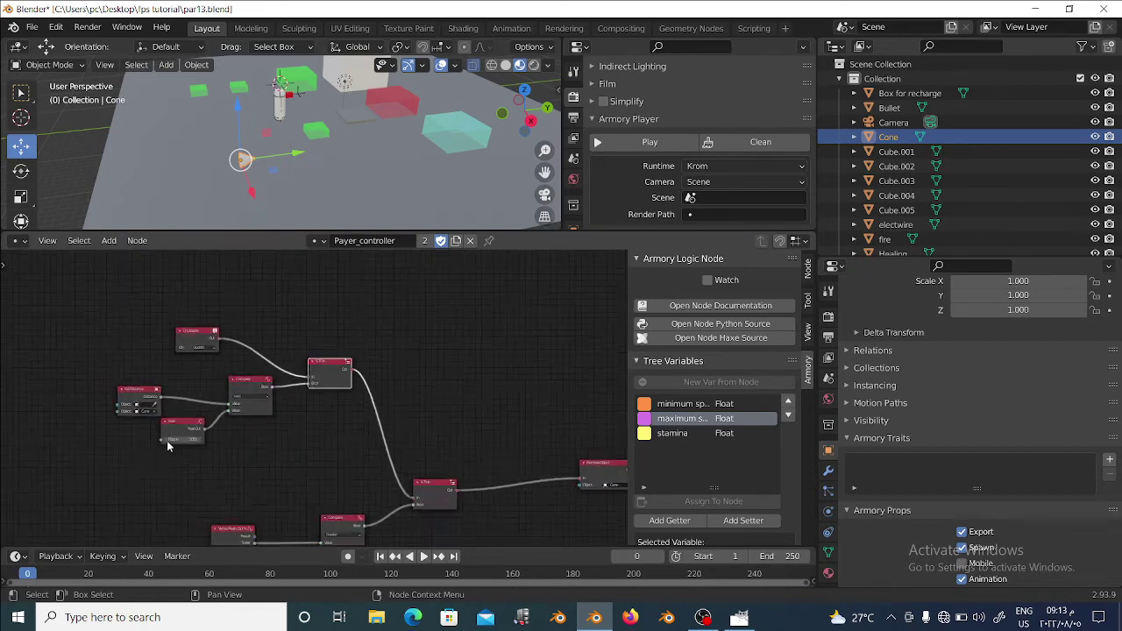
{"action": "scroll", "coordinate": [167, 445], "scroll_direction": "up", "scroll_amount": 1}
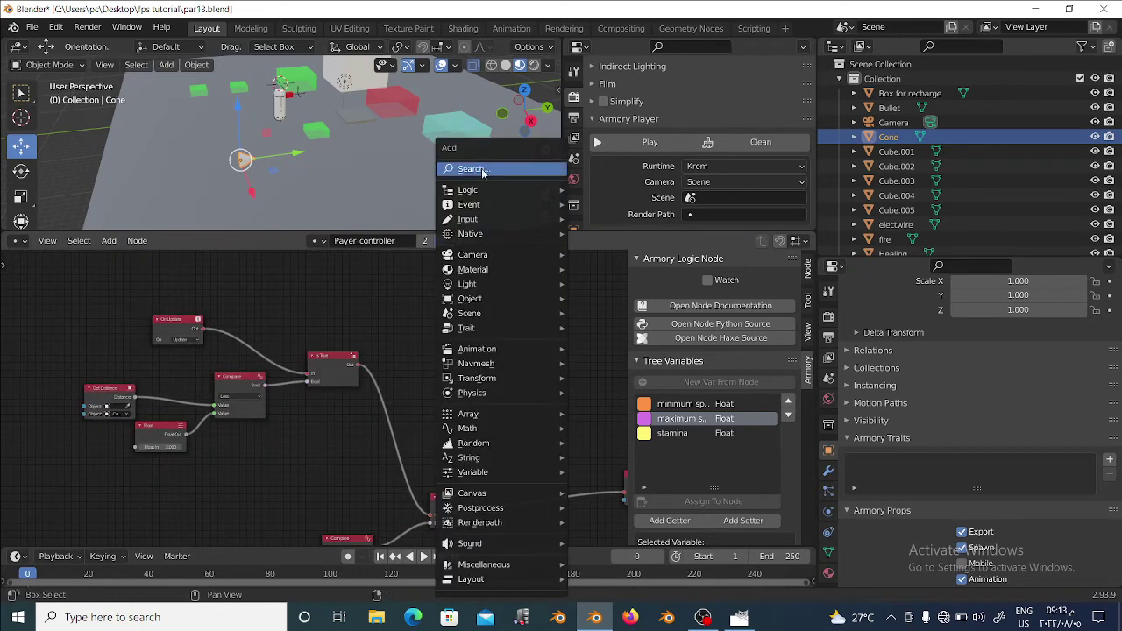
{"action": "left_click", "coordinate": [484, 168]}
{"action": "type", "text": "prin"}
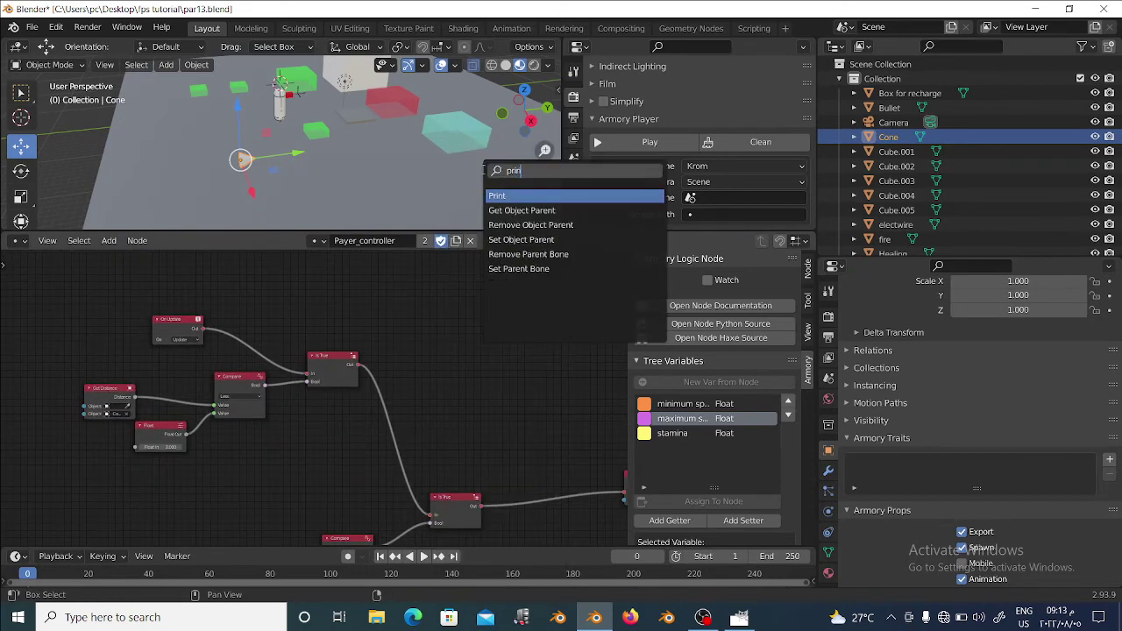
{"action": "key", "text": "Return"}
{"action": "left_click", "coordinate": [382, 391]}
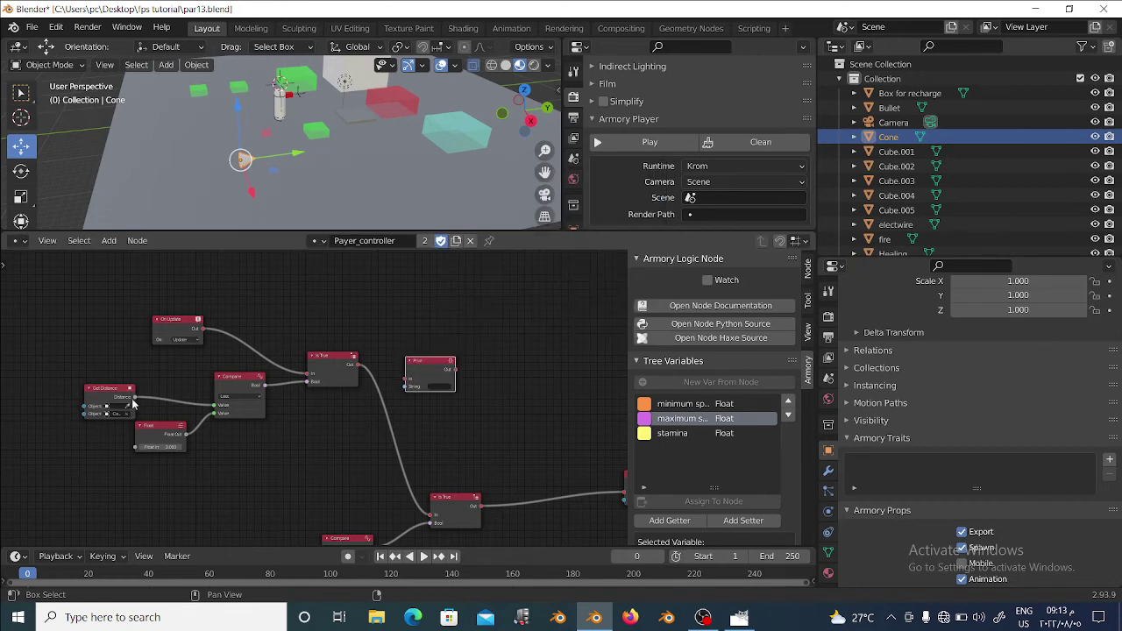
Wire Get Distance's Distance into Print's String input, then Clean and relaunch the game
{"action": "left_click_drag", "start_coordinate": [133, 399], "coordinate": [408, 389]}
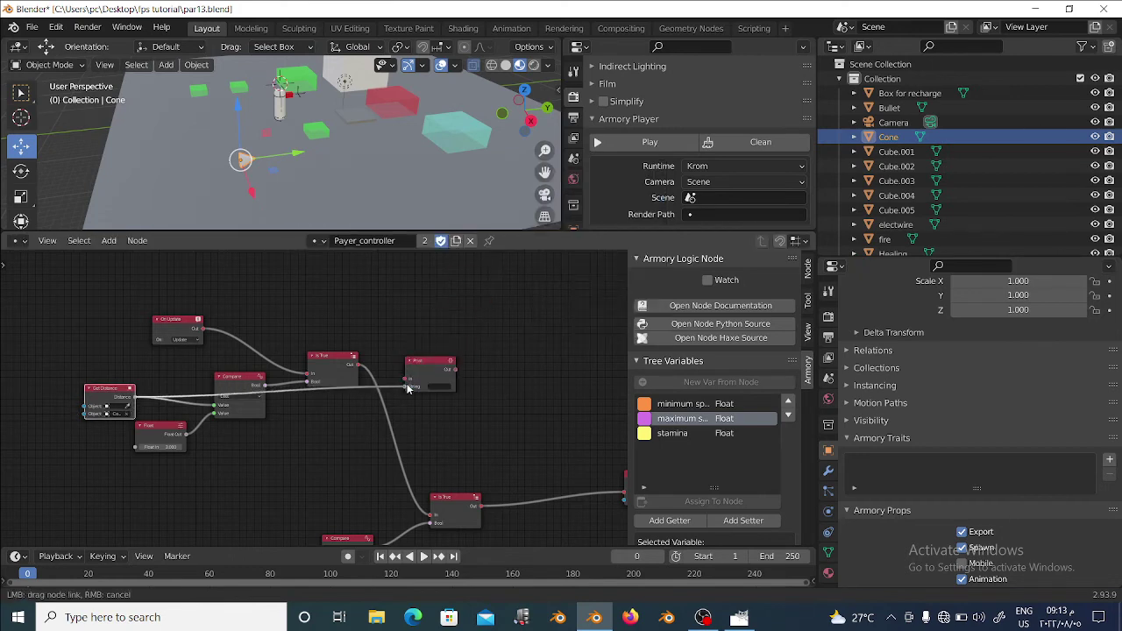
{"action": "left_click", "coordinate": [333, 366]}
{"action": "left_click", "coordinate": [775, 146]}
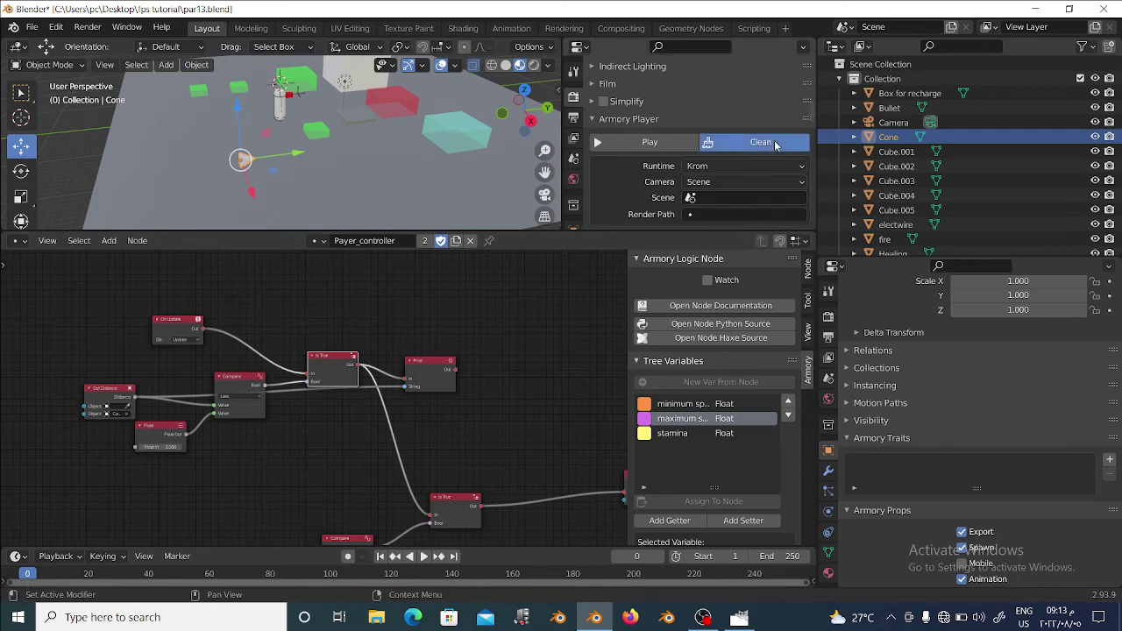
{"action": "left_click", "coordinate": [656, 143]}
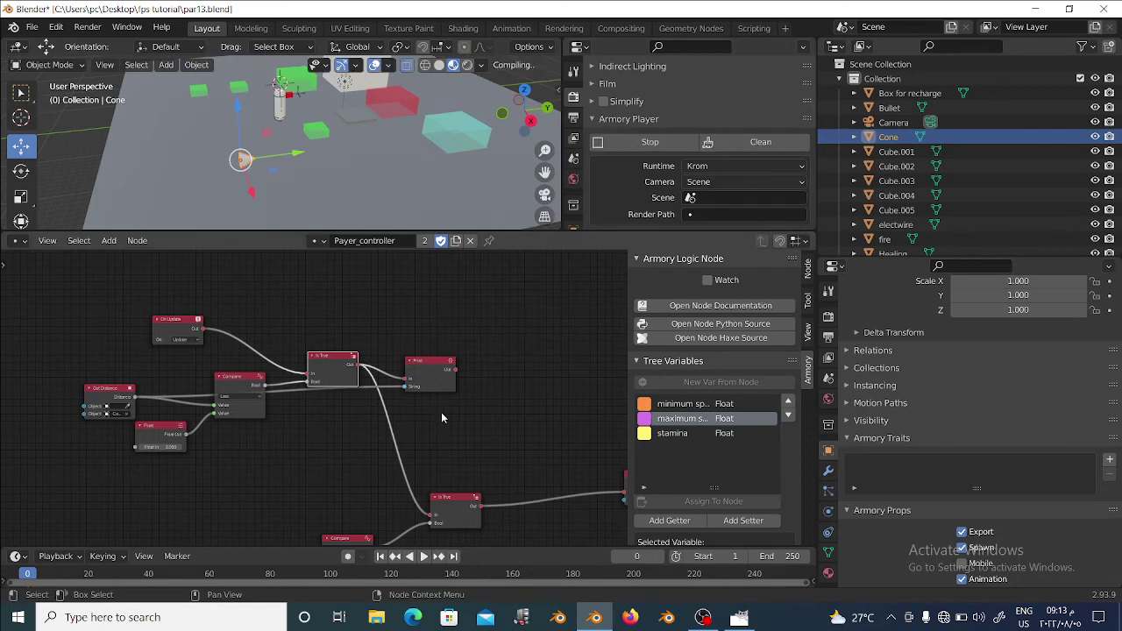
Show the system console via Window options and move it to the upper left
{"action": "left_click", "coordinate": [127, 27]}
{"action": "left_click", "coordinate": [195, 158]}
{"action": "left_click_drag", "start_coordinate": [264, 142], "coordinate": [140, 121]}
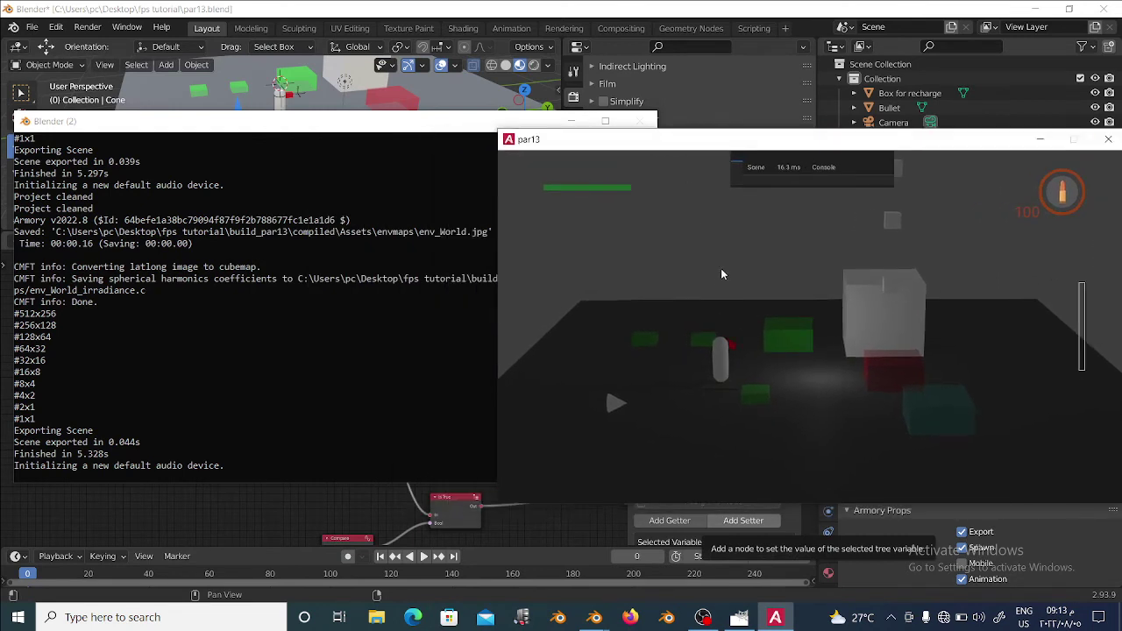
Walk the capsule around the floor with WASD while the console prints distance values
{"action": "key", "text": "d"}
{"action": "key", "text": "s"}
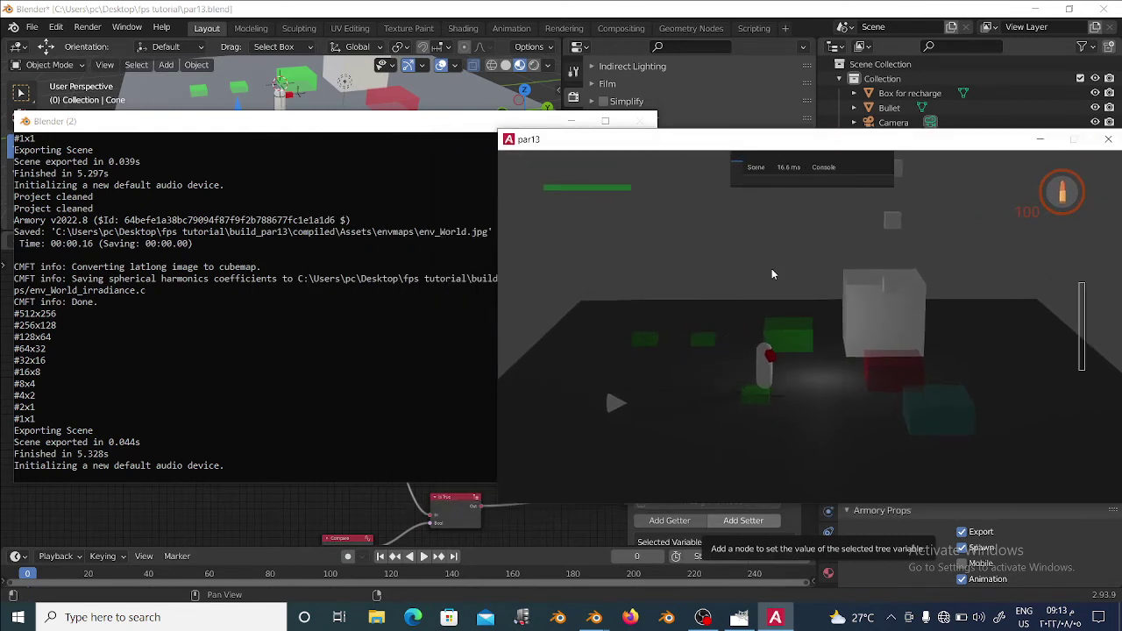
{"action": "key", "text": "d"}
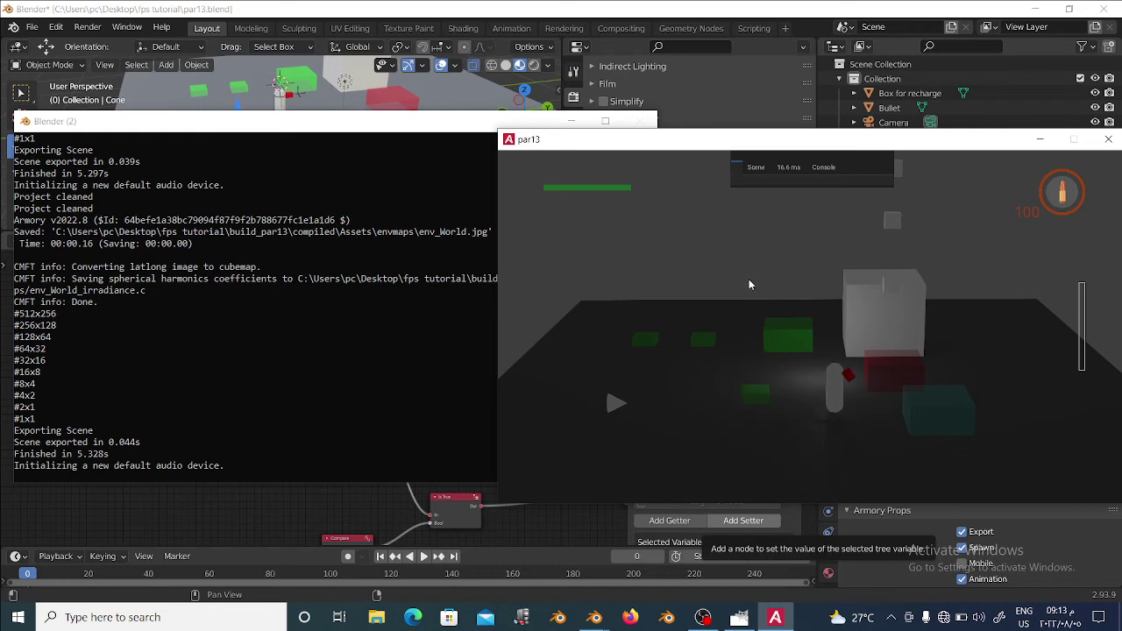
{"action": "key", "text": "s"}
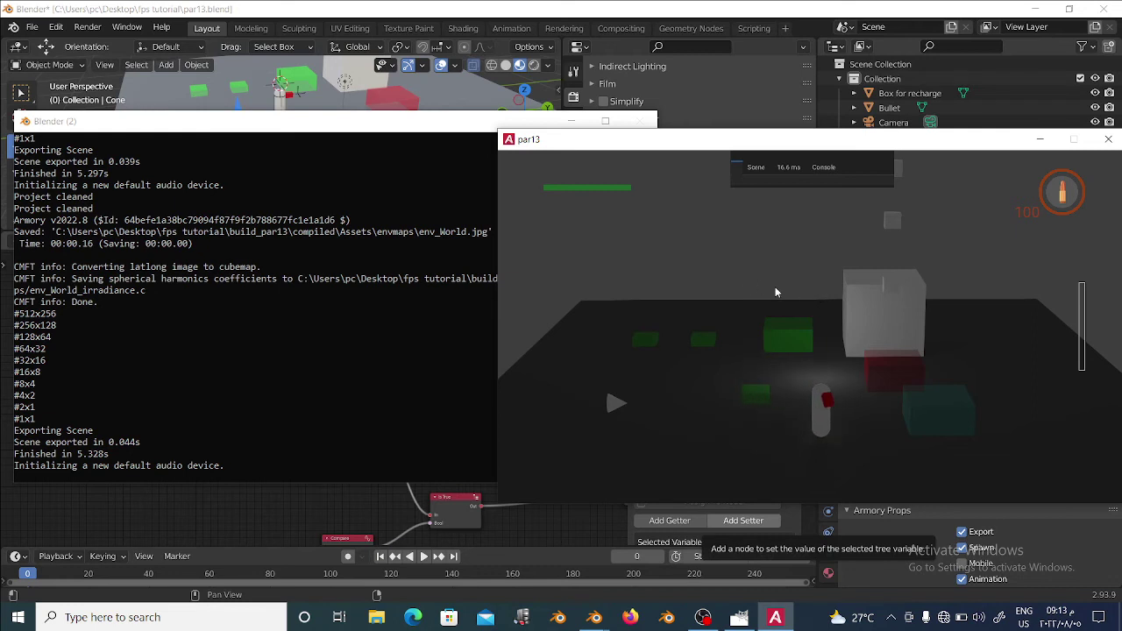
{"action": "key", "text": "w"}
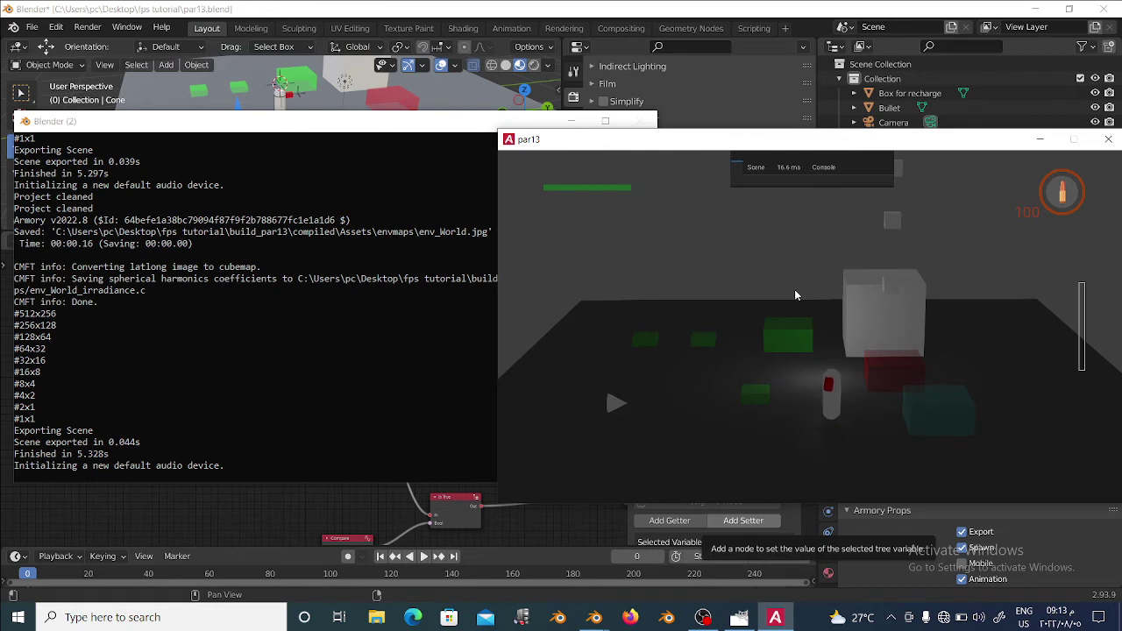
{"action": "key", "text": "s"}
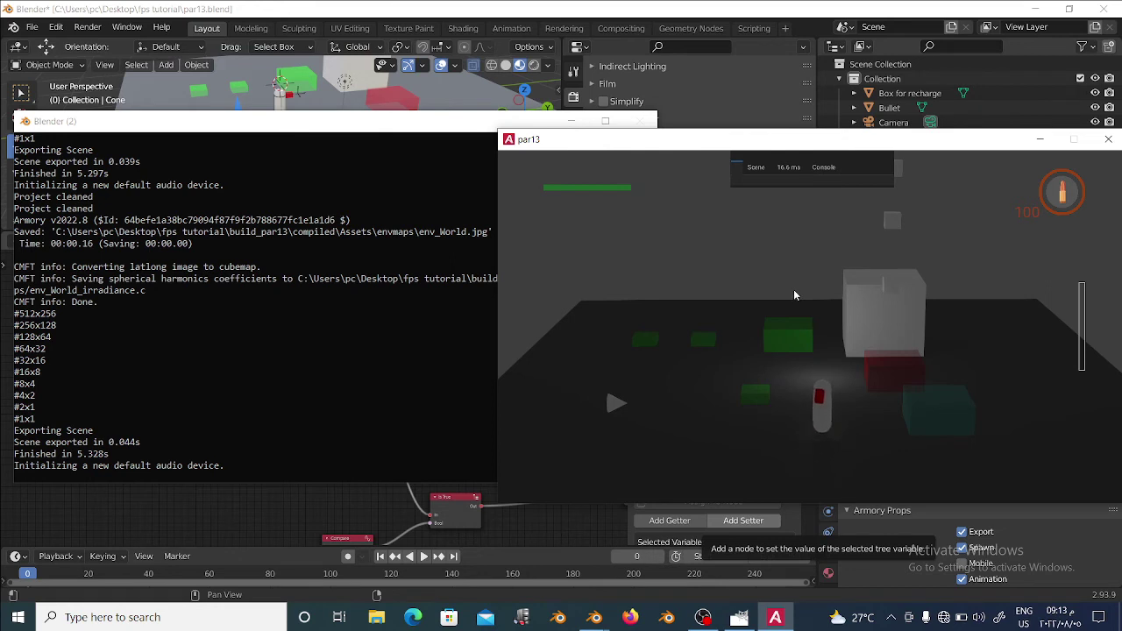
{"action": "key", "text": "a"}
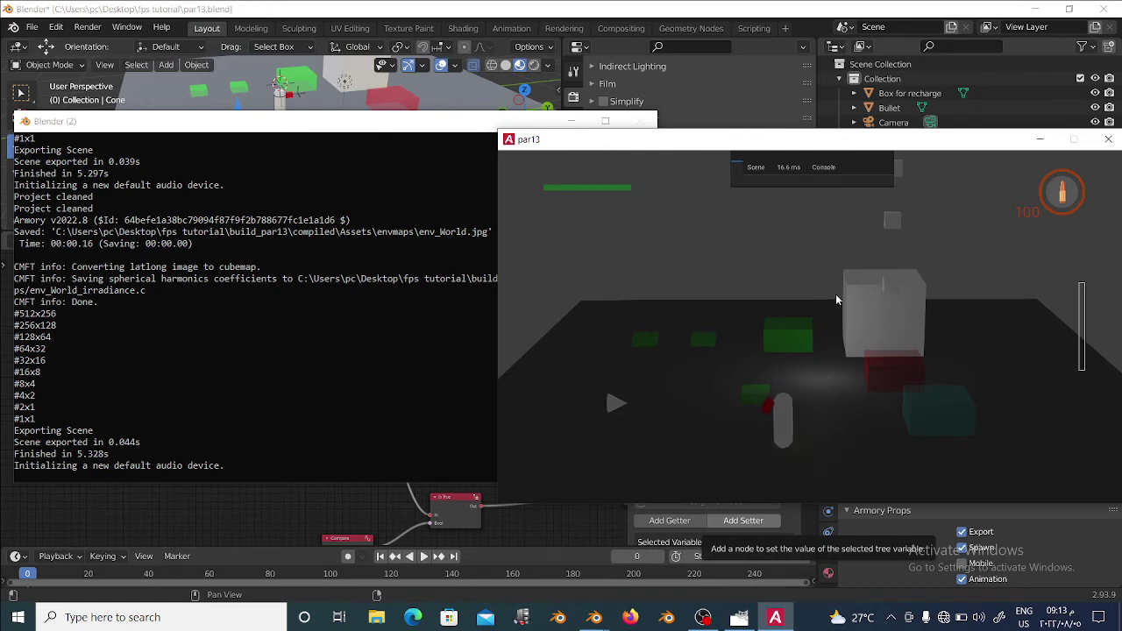
{"action": "key", "text": "a"}
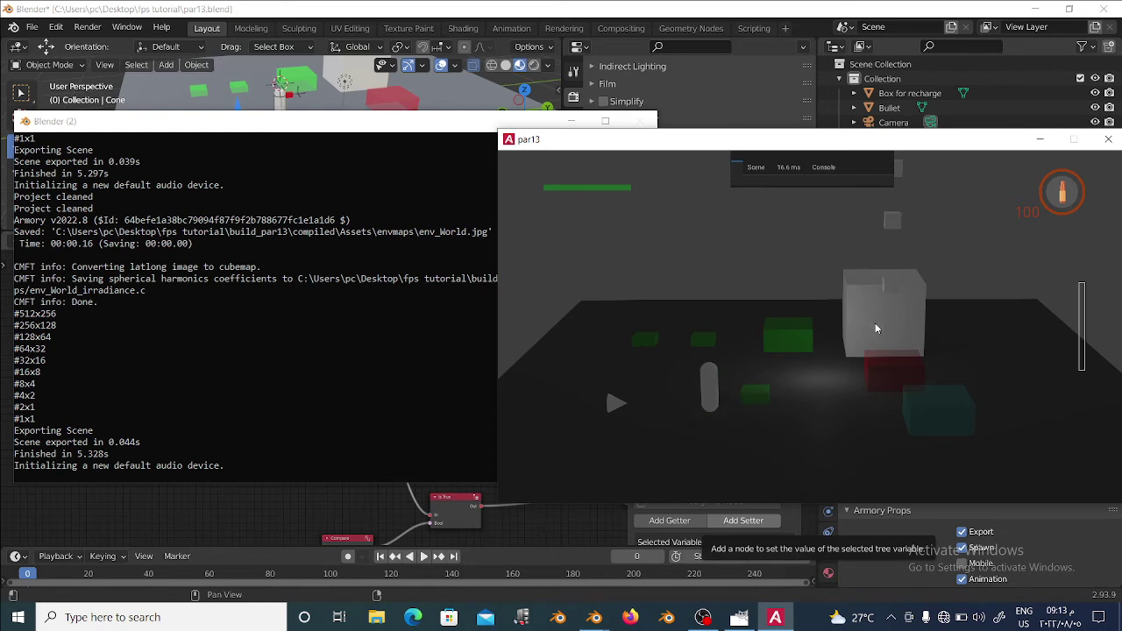
{"action": "key", "text": "a"}
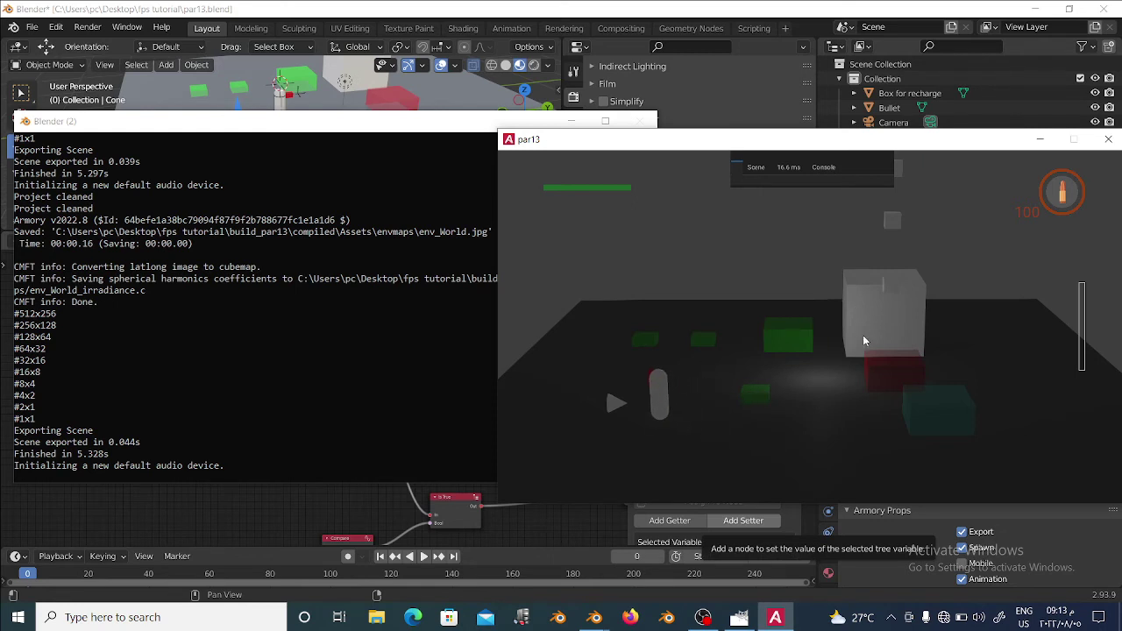
{"action": "key", "text": "a"}
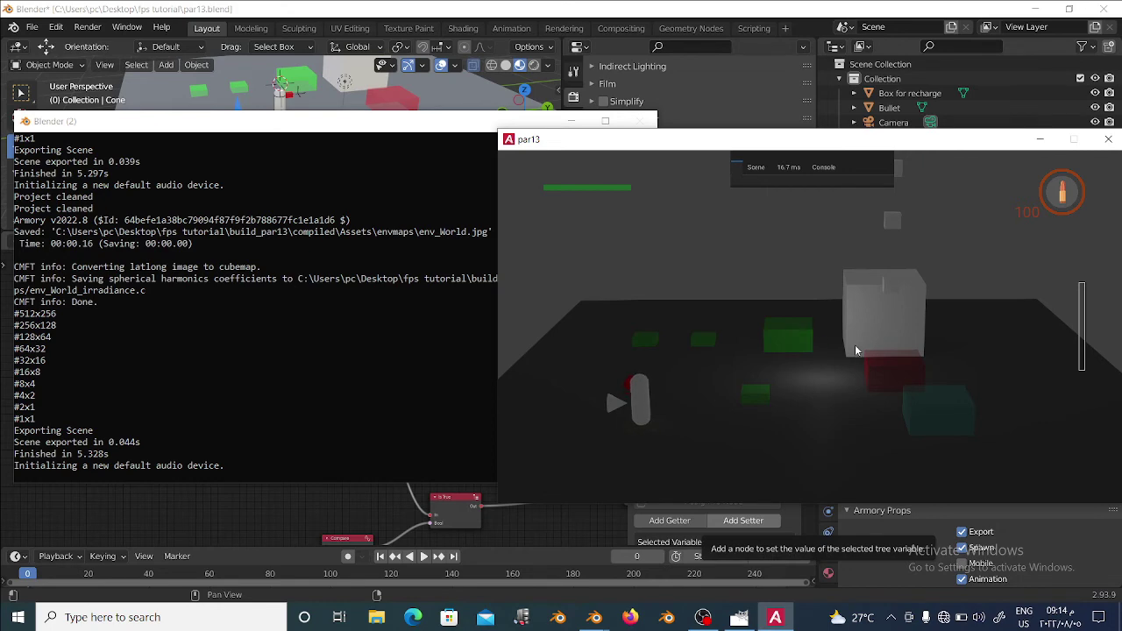
{"action": "key", "text": "a"}
{"action": "key", "text": "s"}
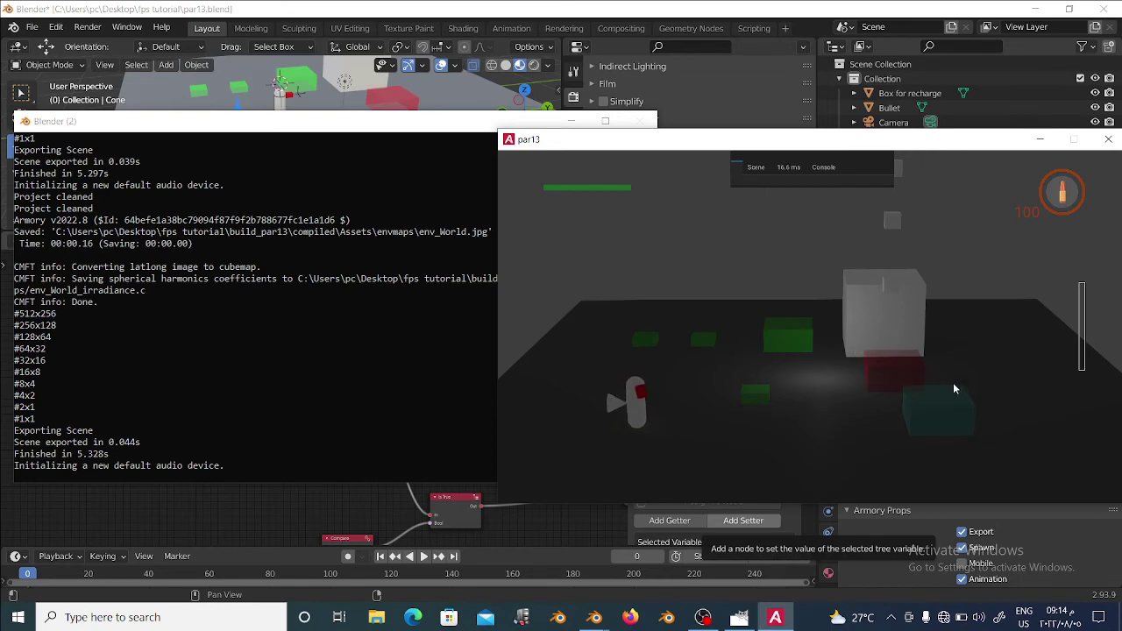
{"action": "key", "text": "w"}
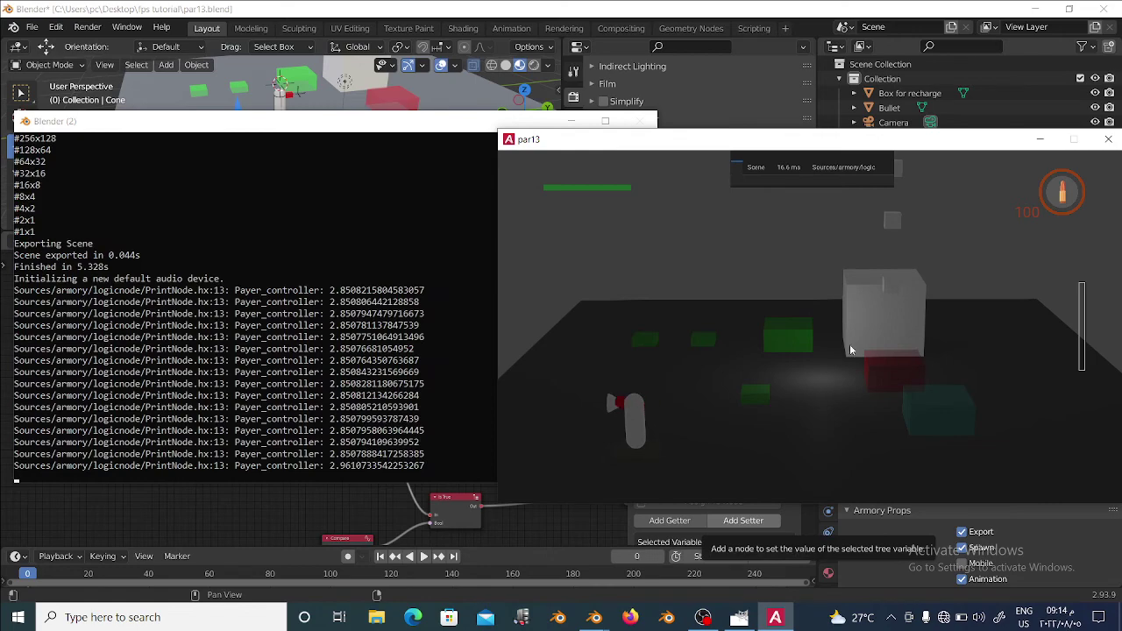
{"action": "key", "text": "w"}
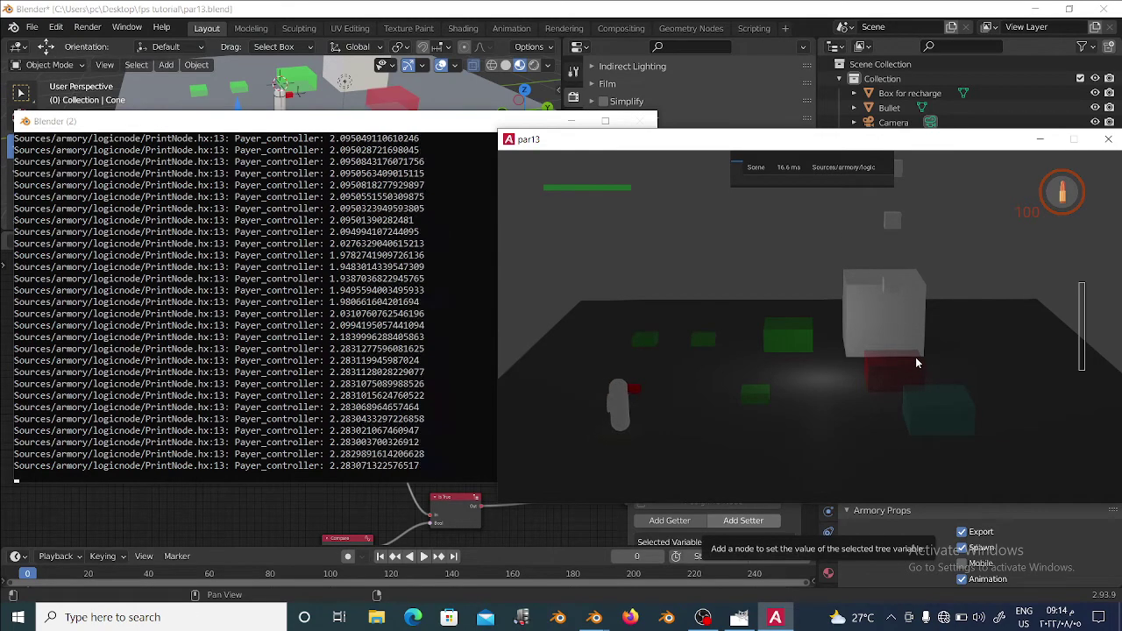
{"action": "key", "text": "d"}
{"action": "key", "text": "a"}
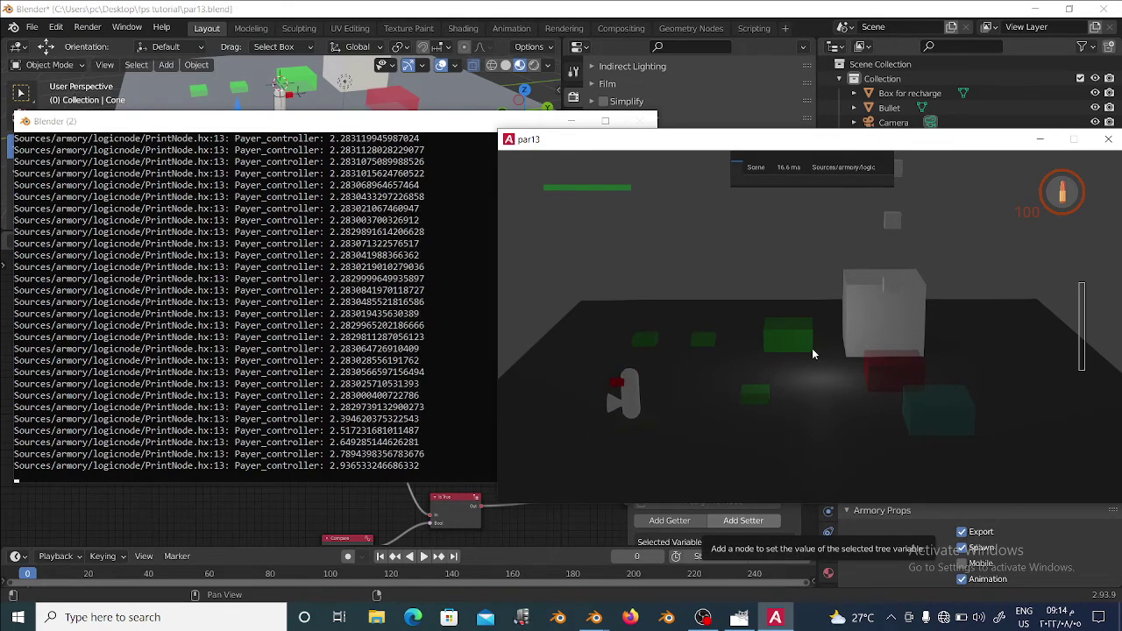
{"action": "key", "text": "d"}
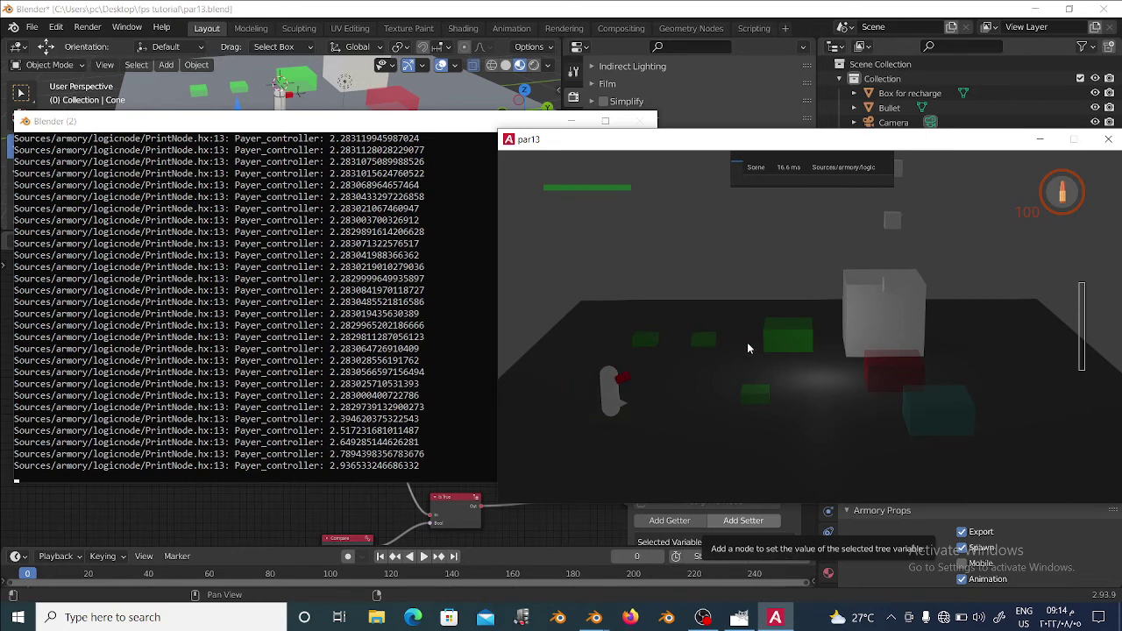
{"action": "key", "text": "s"}
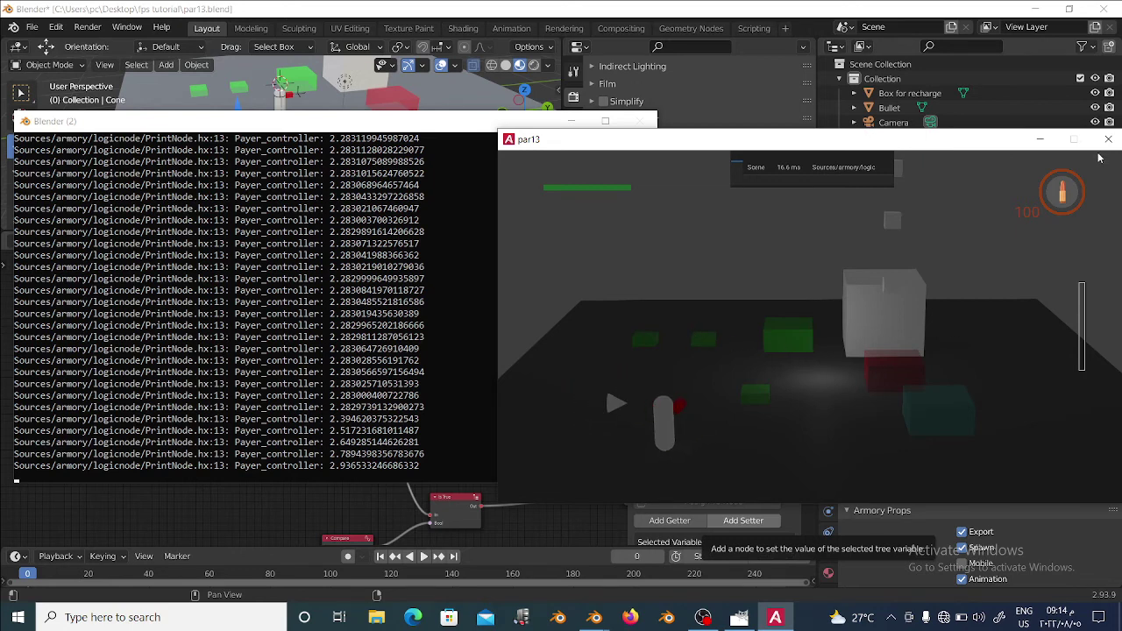
{"action": "key", "text": "a"}
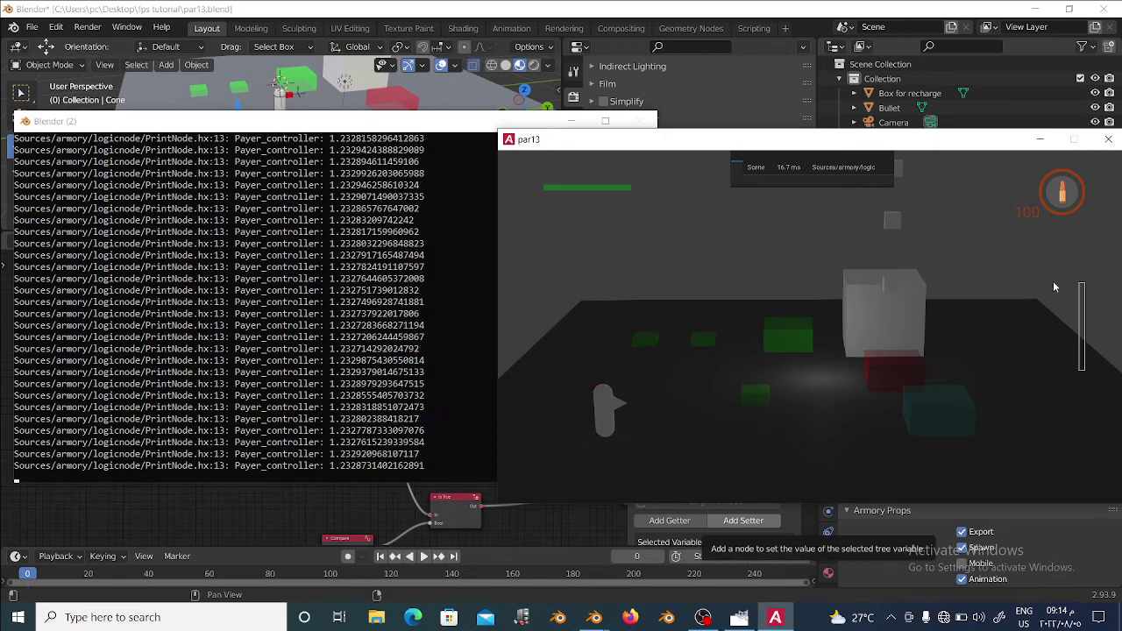
{"action": "key", "text": "w"}
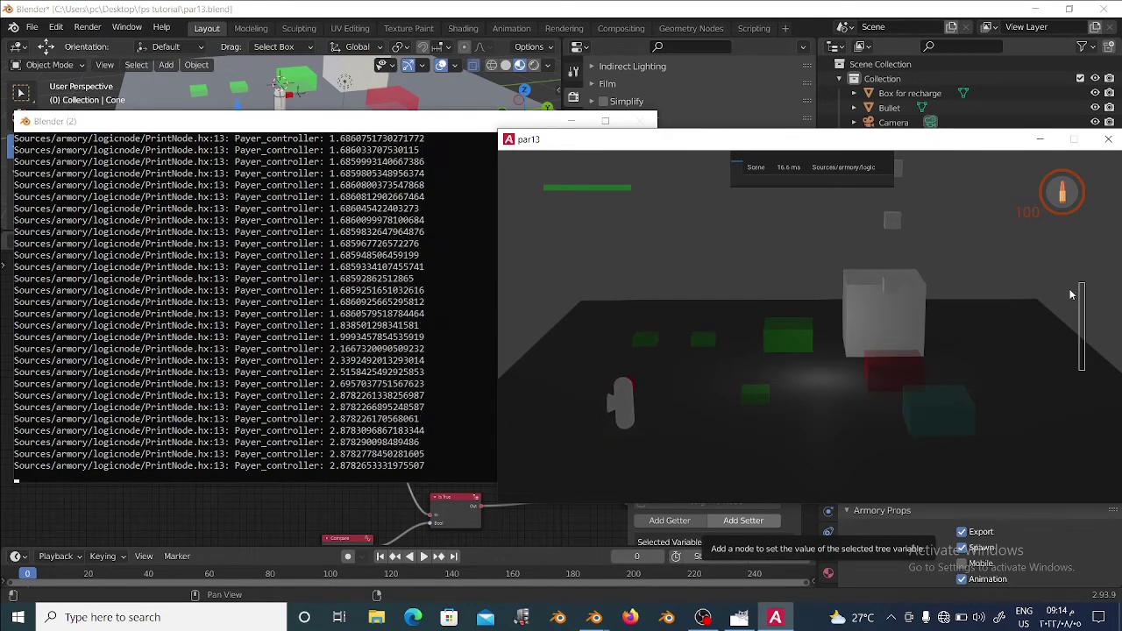
Close the game and change the distance threshold Float to 10
{"action": "left_click", "coordinate": [1108, 138]}
{"action": "left_click", "coordinate": [390, 491]}
{"action": "scroll", "coordinate": [350, 438], "scroll_direction": "up", "scroll_amount": 2}
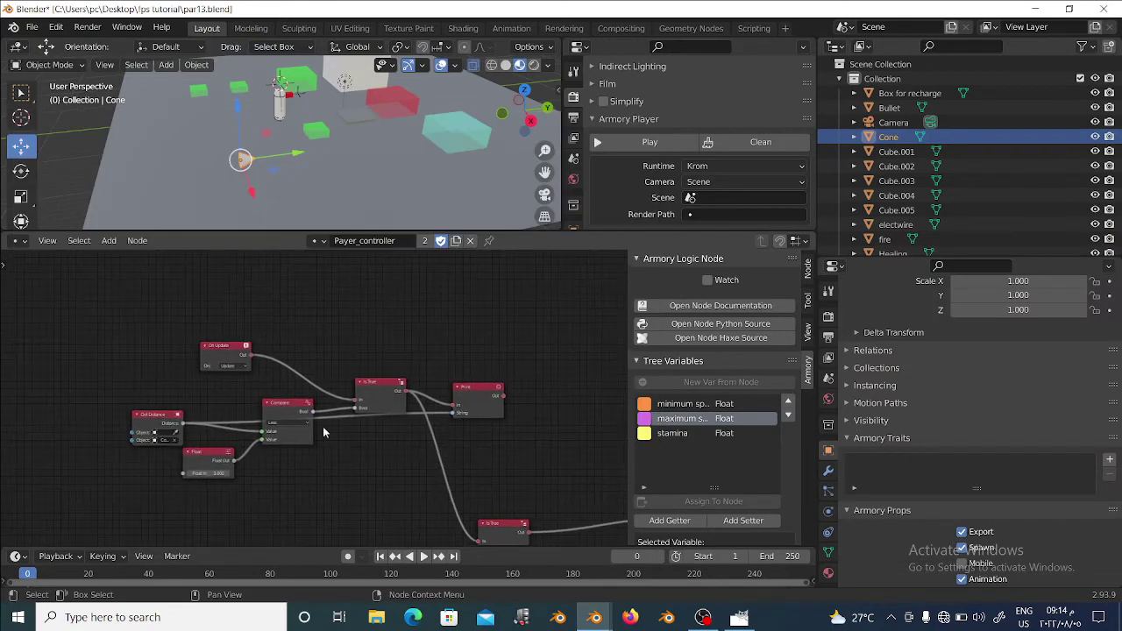
{"action": "scroll", "coordinate": [254, 464], "scroll_direction": "up", "scroll_amount": 2}
{"action": "left_click", "coordinate": [144, 518]}
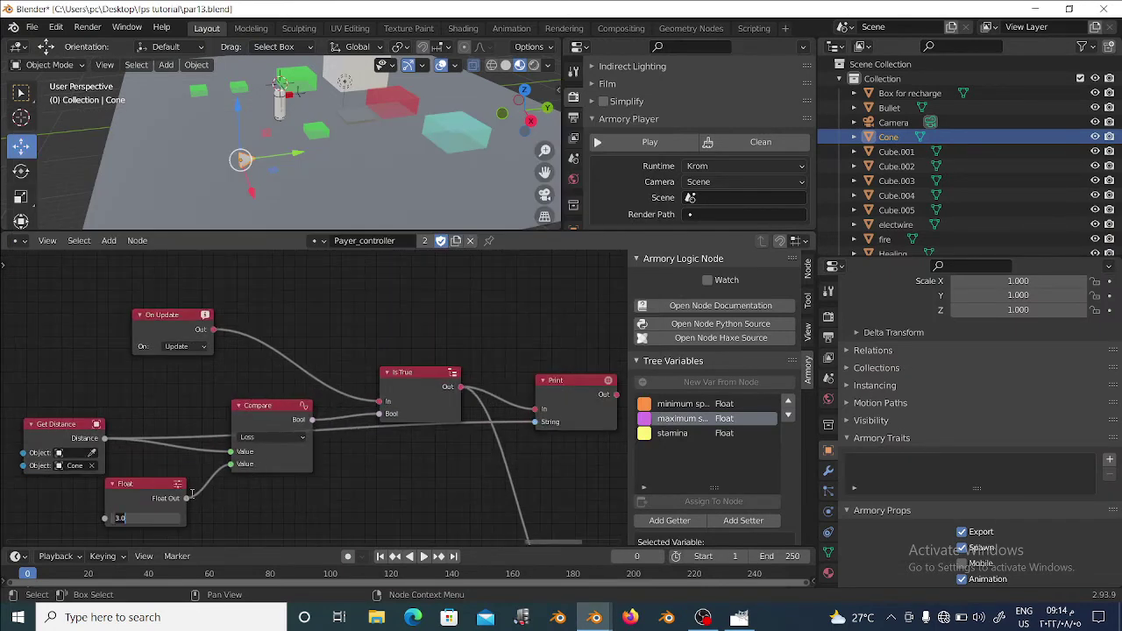
{"action": "type", "text": "10"}
{"action": "key", "text": "Return"}
{"action": "scroll", "coordinate": [341, 412], "scroll_direction": "down", "scroll_amount": 2}
{"action": "scroll", "coordinate": [340, 412], "scroll_direction": "down", "scroll_amount": 2}
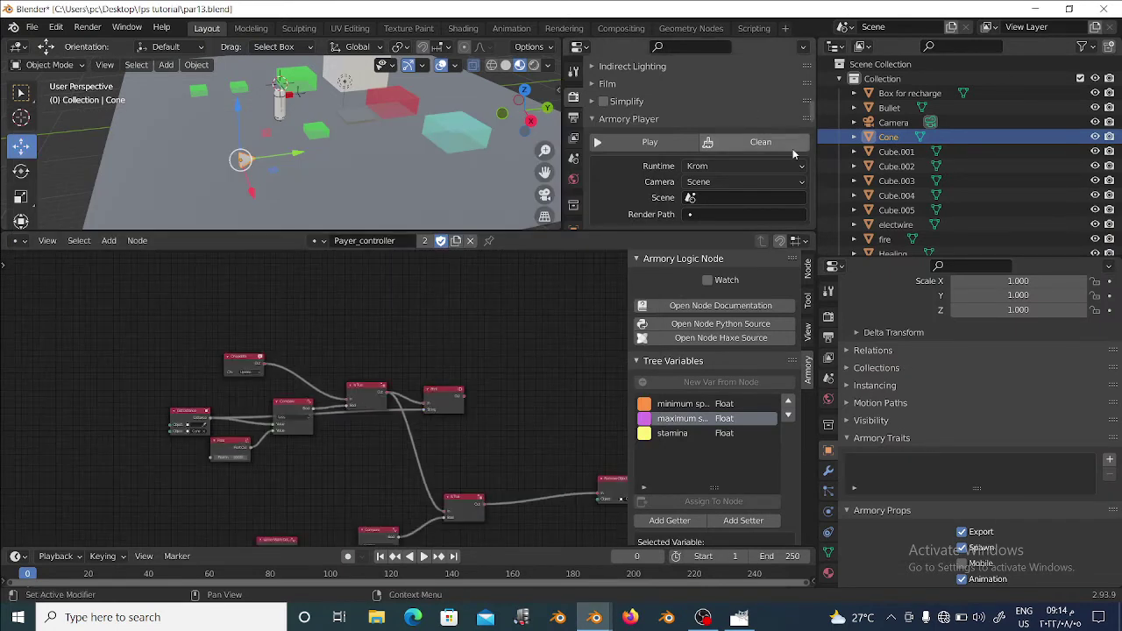
Clean the project, relaunch the game, and expand Performance timings in the debug console
{"action": "left_click", "coordinate": [753, 143]}
{"action": "left_click", "coordinate": [717, 146]}
{"action": "left_click", "coordinate": [660, 142]}
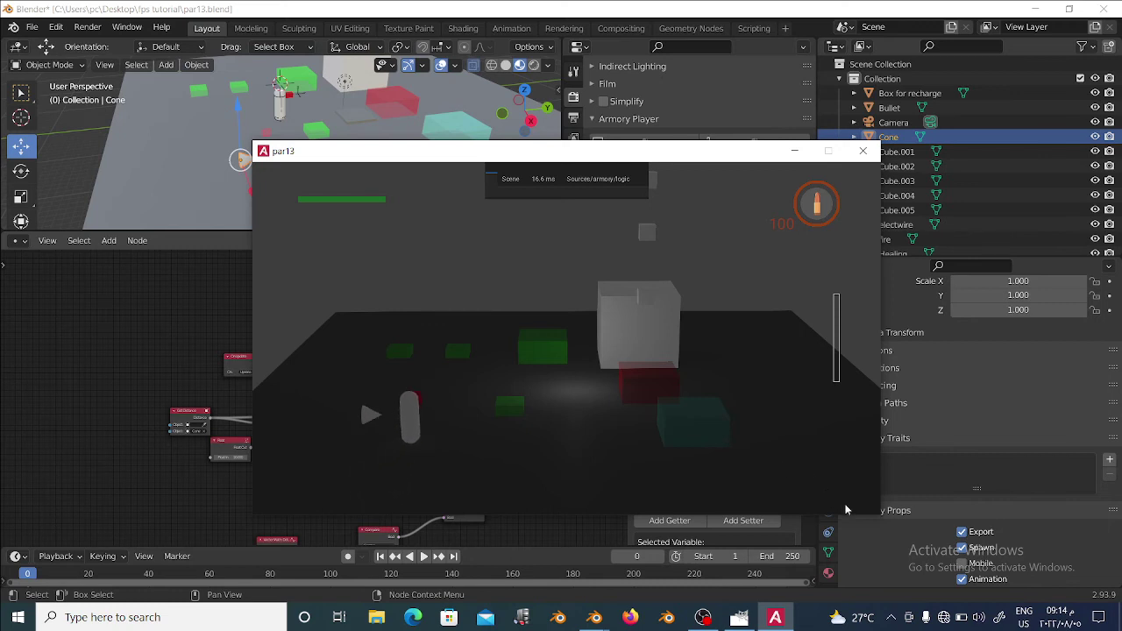
{"action": "left_click_drag", "start_coordinate": [562, 155], "coordinate": [860, 164]}
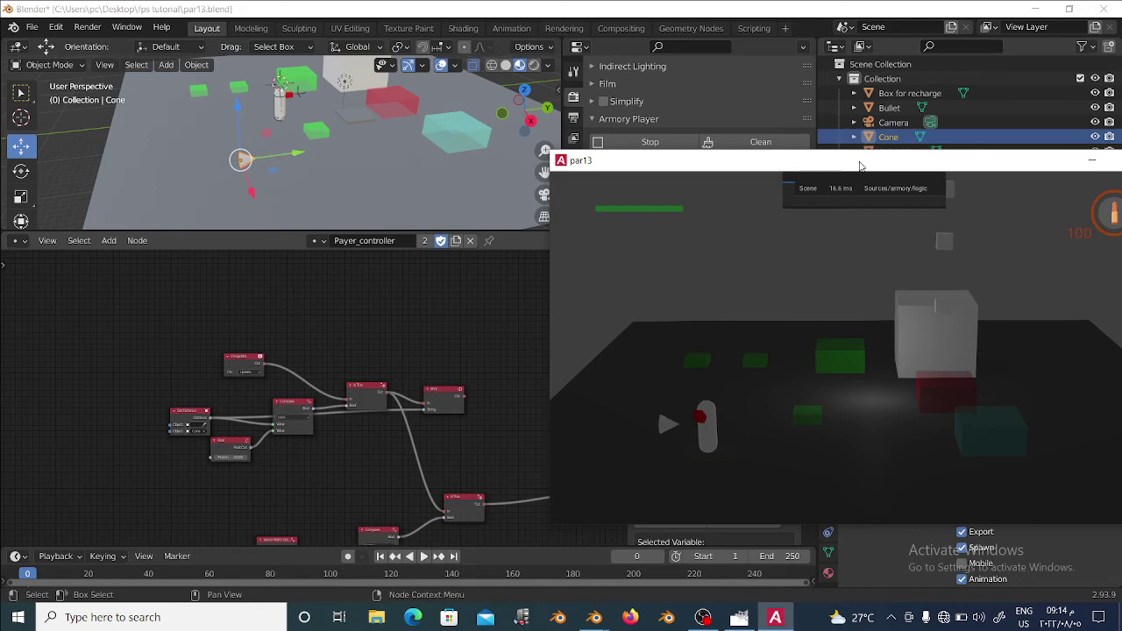
{"action": "mouse_move", "coordinate": [860, 165]}
{"action": "left_mouse_down"}
{"action": "mouse_move", "coordinate": [796, 156]}
{"action": "mouse_move", "coordinate": [771, 121]}
{"action": "left_mouse_up"}
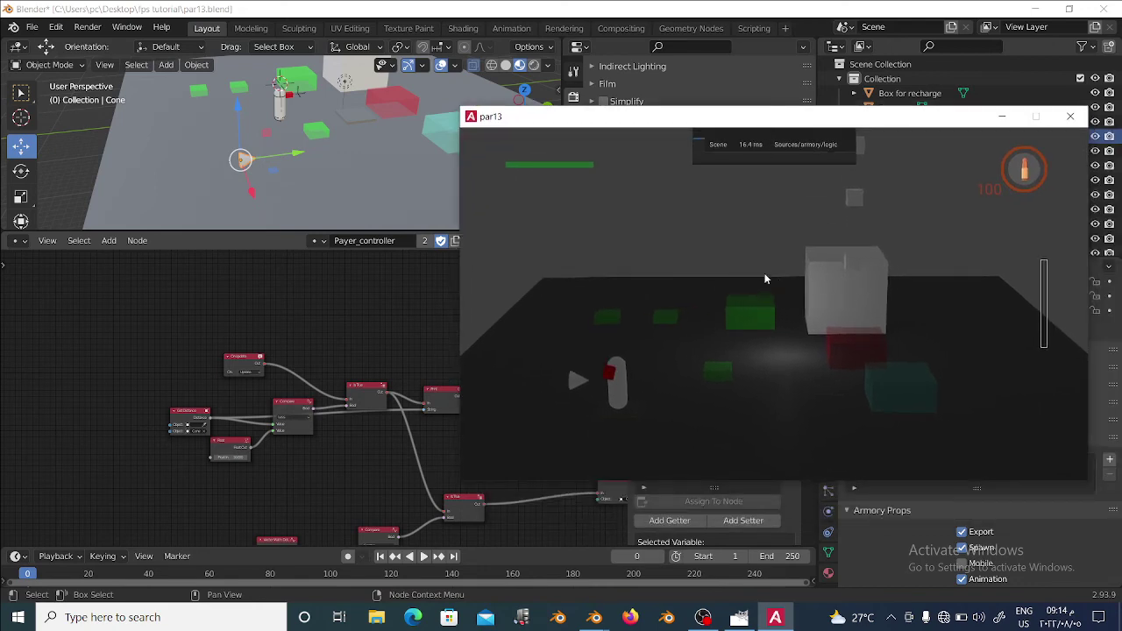
{"action": "left_click", "coordinate": [746, 149]}
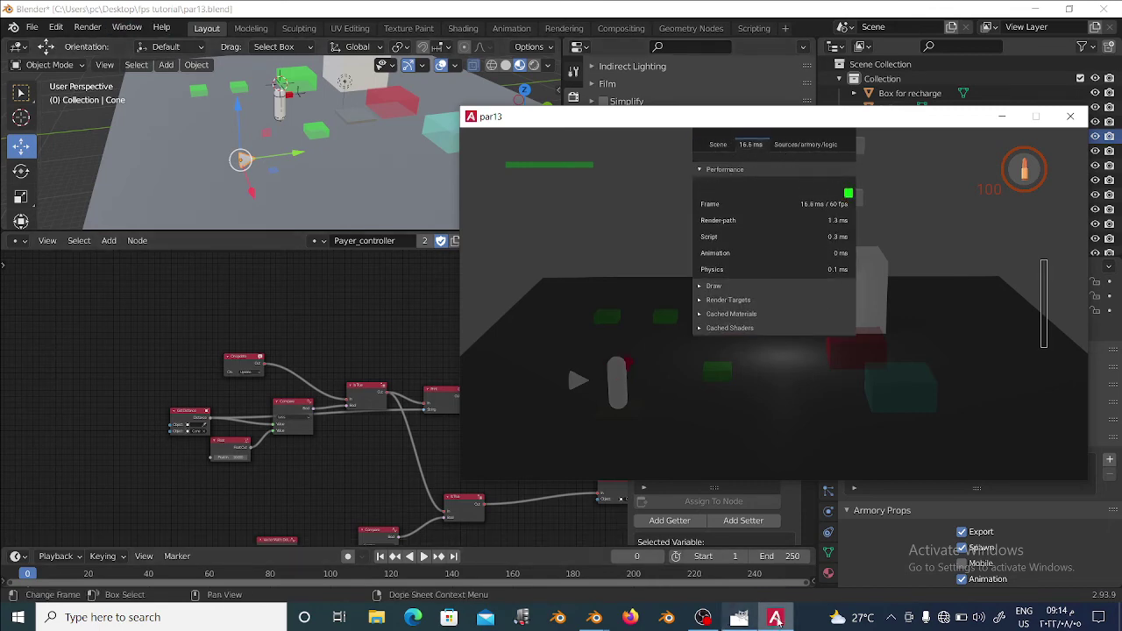
Show the system console alongside the game window
{"action": "left_click", "coordinate": [130, 29]}
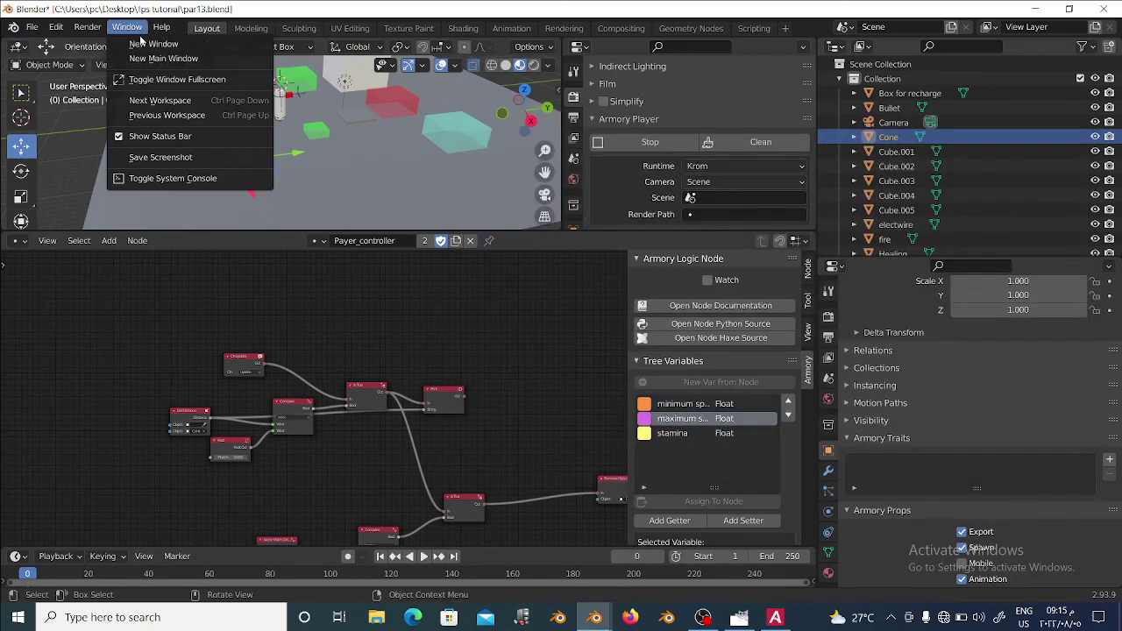
{"action": "left_click", "coordinate": [193, 180]}
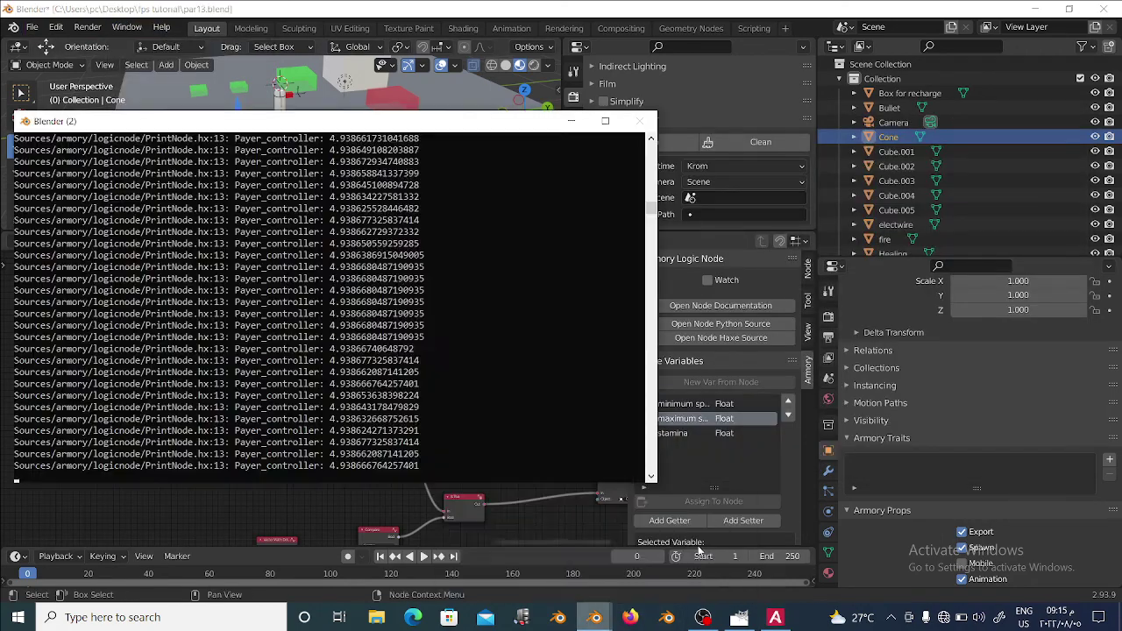
{"action": "left_click", "coordinate": [775, 617]}
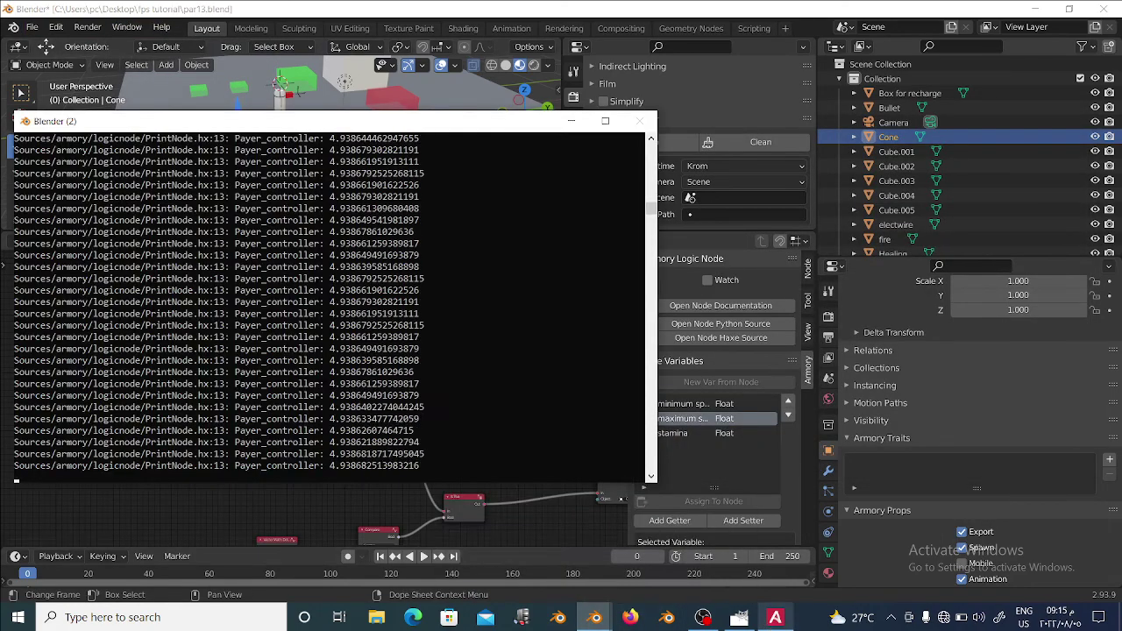
Move the player left and right while reading distance output, then close the game
{"action": "key", "text": "a"}
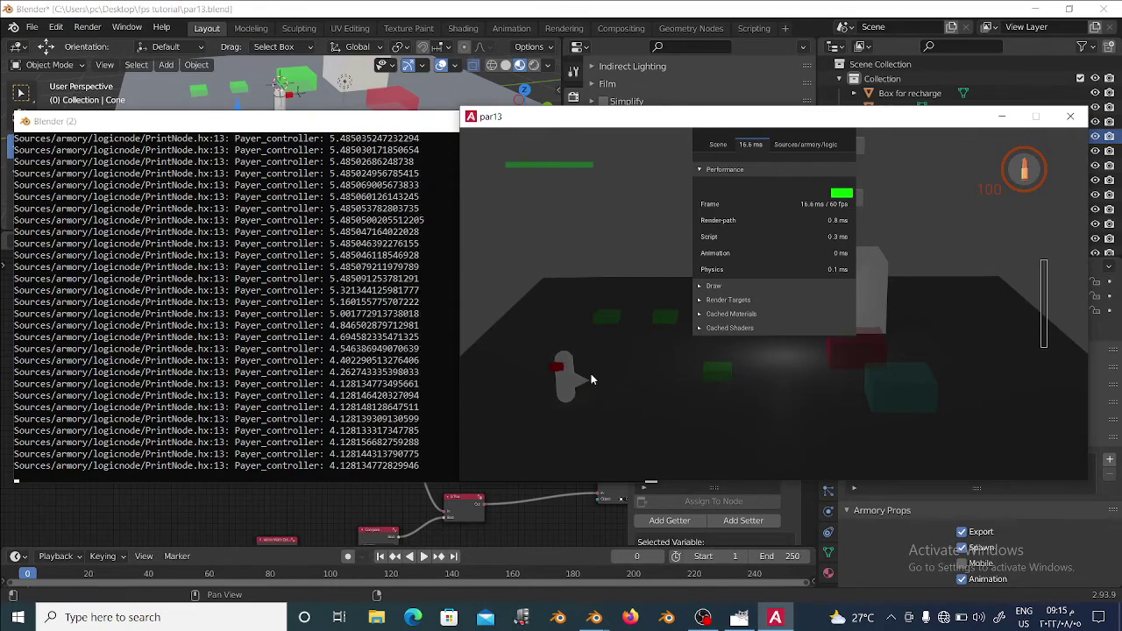
{"action": "key", "text": "a"}
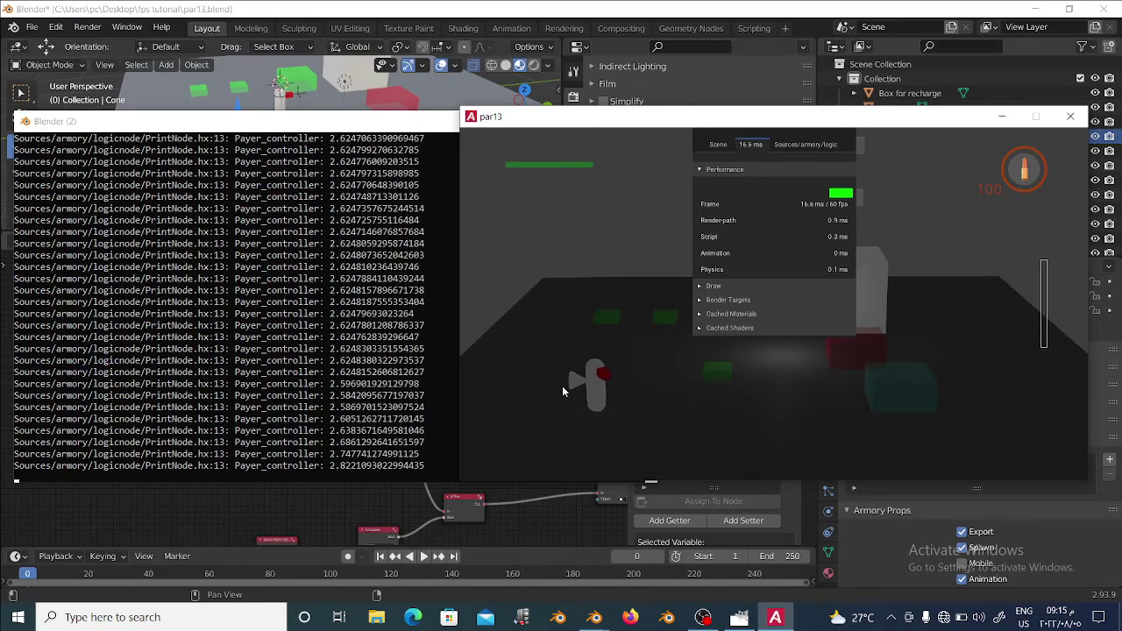
{"action": "key", "text": "d"}
{"action": "key", "text": "d"}
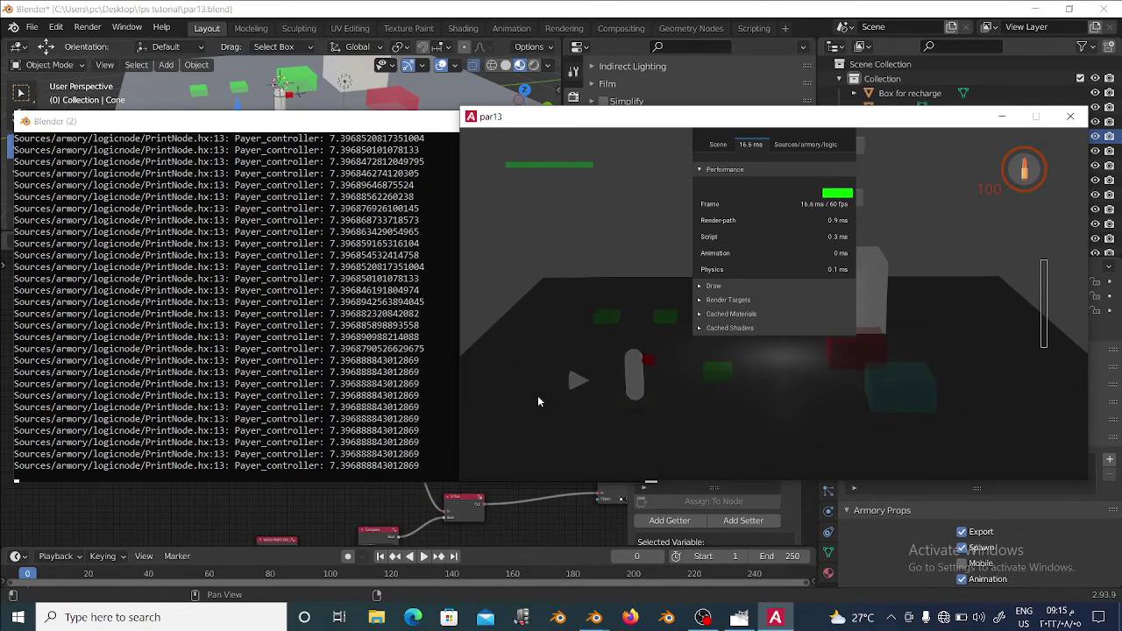
{"action": "key", "text": "a"}
{"action": "key", "text": "d"}
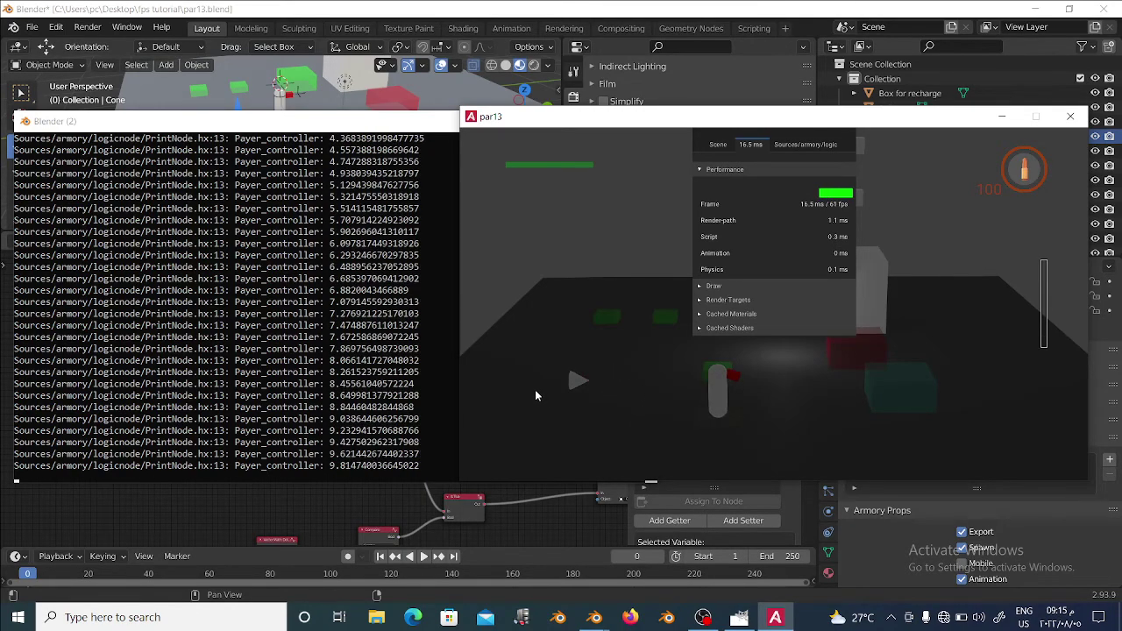
{"action": "key", "text": "a"}
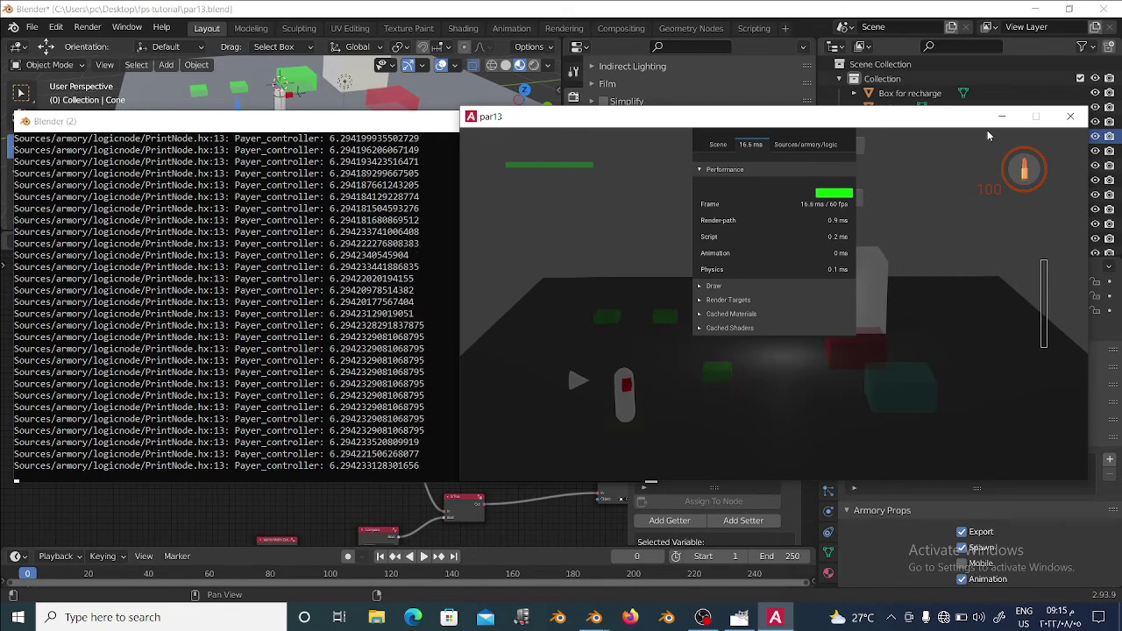
{"action": "left_click", "coordinate": [1070, 116]}
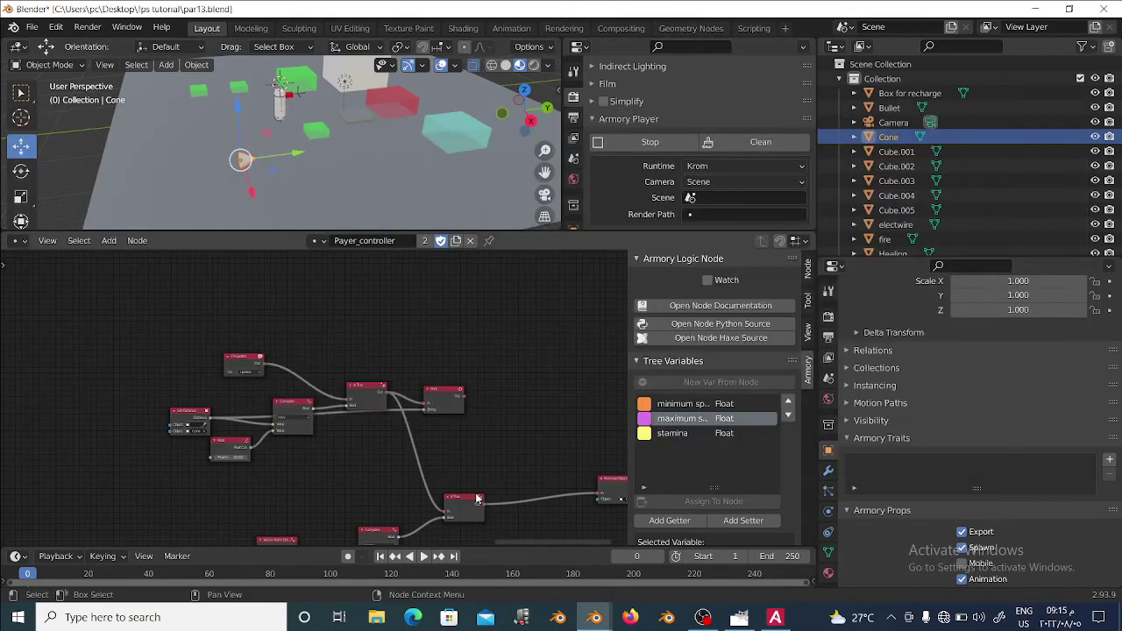
Change the dot-product threshold Float from 0.990 to 0.5
{"action": "scroll", "coordinate": [406, 430], "scroll_direction": "up", "scroll_amount": 2}
{"action": "scroll", "coordinate": [331, 486], "scroll_direction": "up", "scroll_amount": 3}
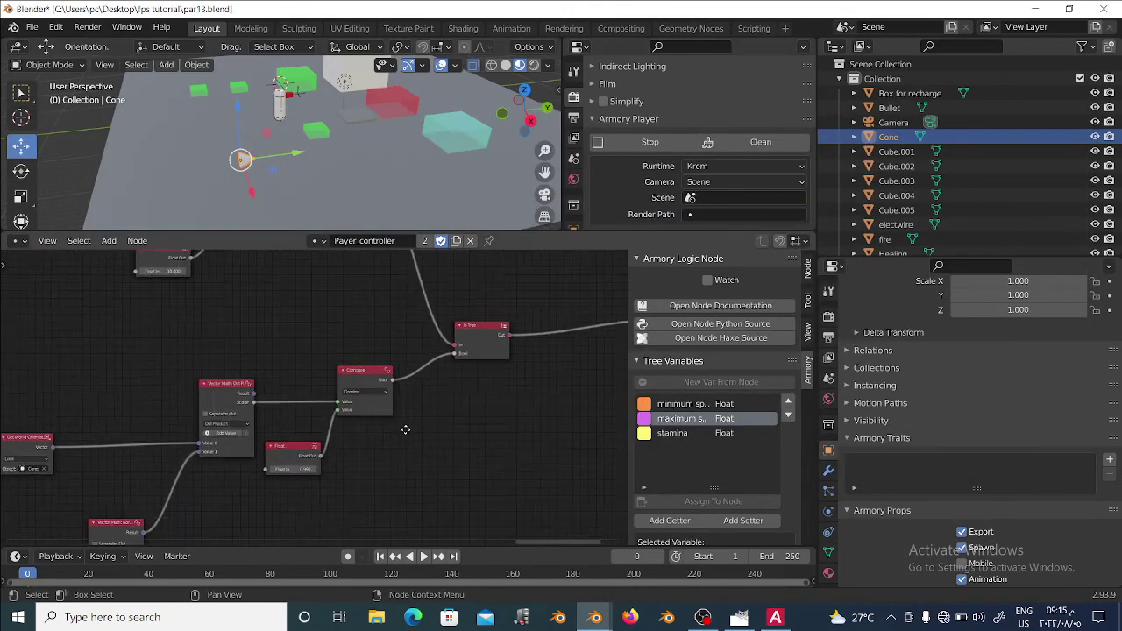
{"action": "left_click", "coordinate": [302, 460]}
{"action": "type", "text": "0.5"}
{"action": "key", "text": "Return"}
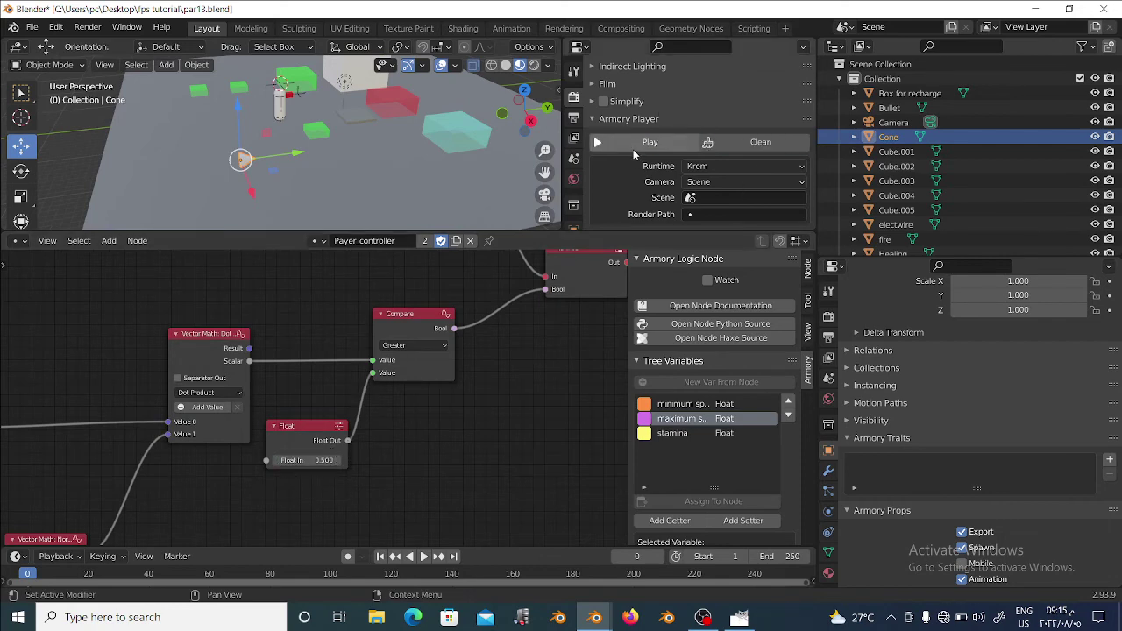
Run the game with F5, check the console's distances near 7.16, then close it
{"action": "key", "text": "F5"}
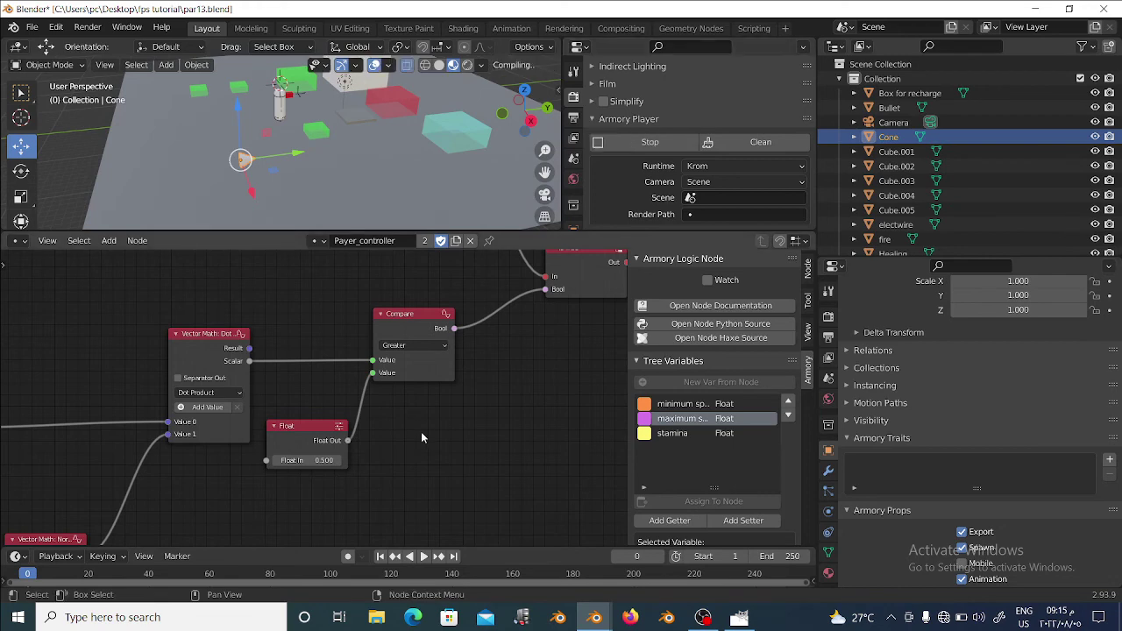
{"action": "scroll", "coordinate": [516, 391], "scroll_direction": "down", "scroll_amount": 3}
{"action": "middle_click_drag", "start_coordinate": [517, 384], "coordinate": [328, 425]}
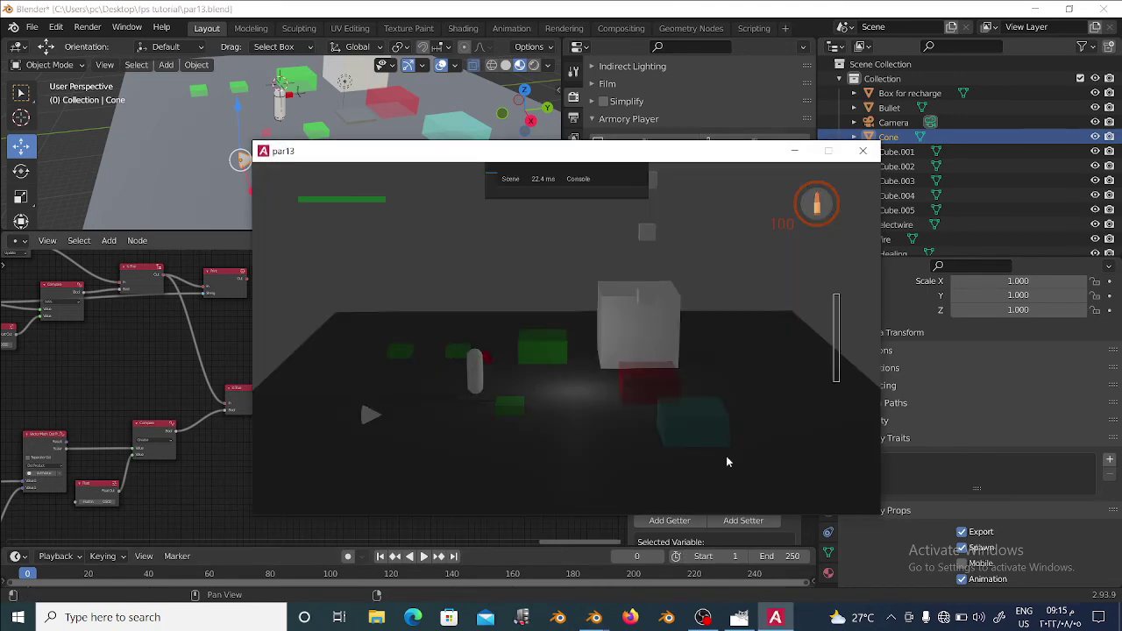
{"action": "left_click", "coordinate": [595, 618]}
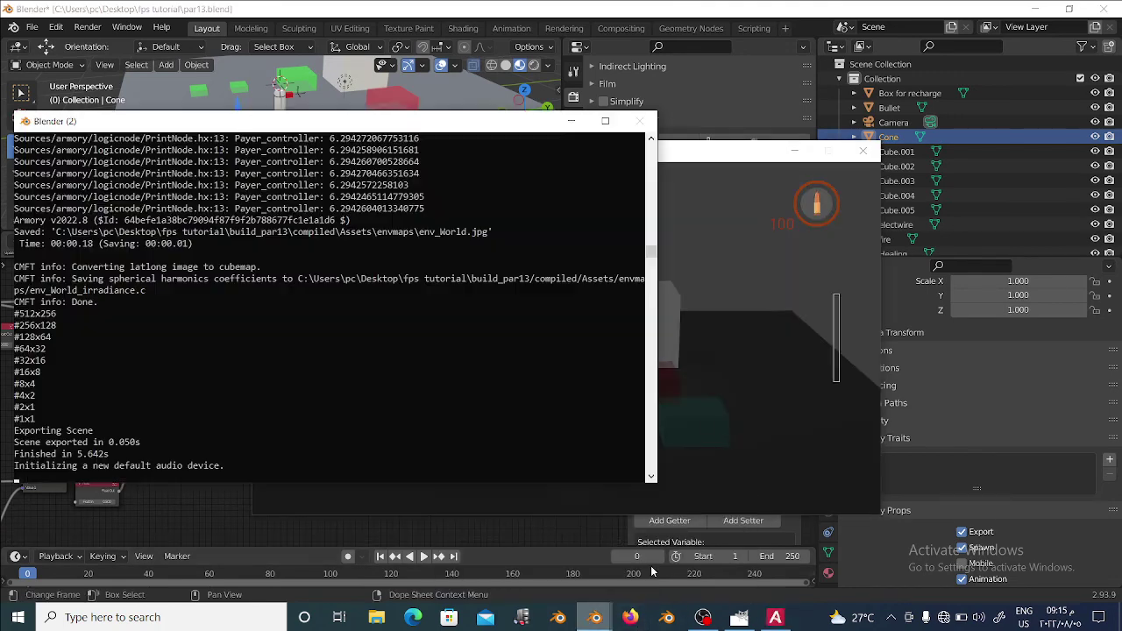
{"action": "left_click", "coordinate": [668, 167]}
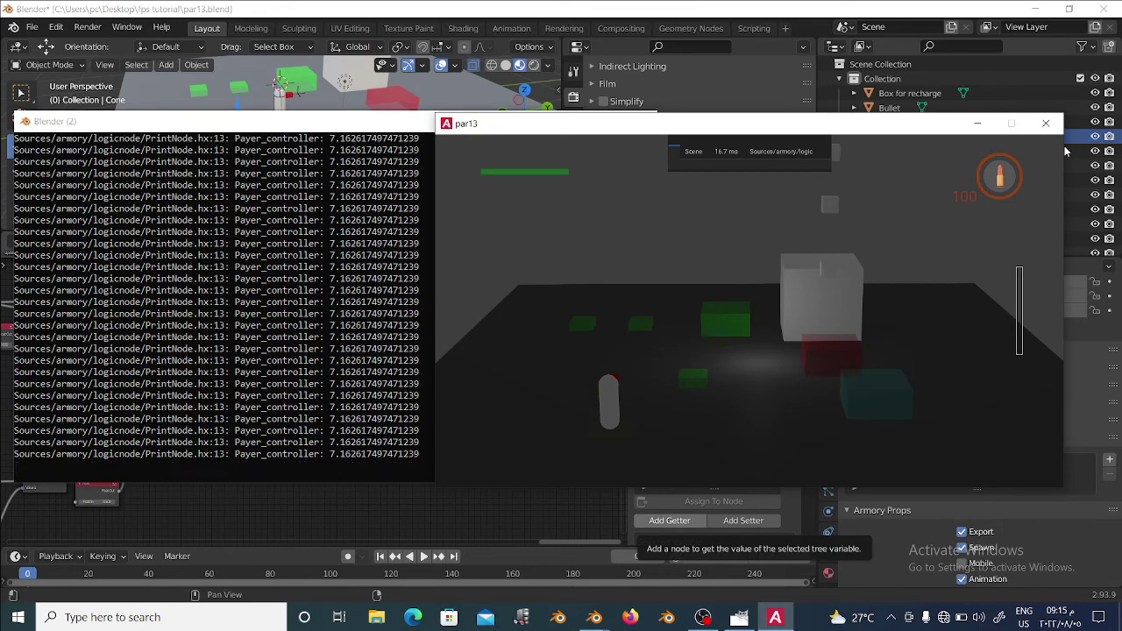
{"action": "left_click", "coordinate": [1046, 123]}
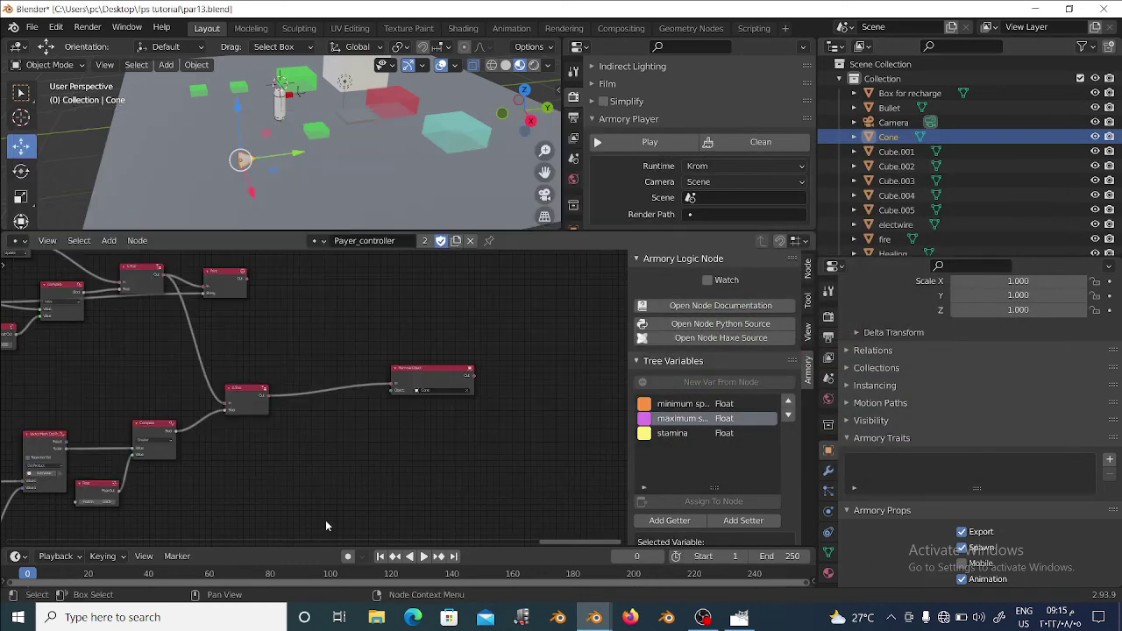
Enter 0.9 as the dot-product Float threshold, Clean, relaunch, and move the player with S
{"action": "middle_click_drag", "start_coordinate": [325, 526], "coordinate": [406, 453]}
{"action": "scroll", "coordinate": [346, 437], "scroll_direction": "up", "scroll_amount": 2}
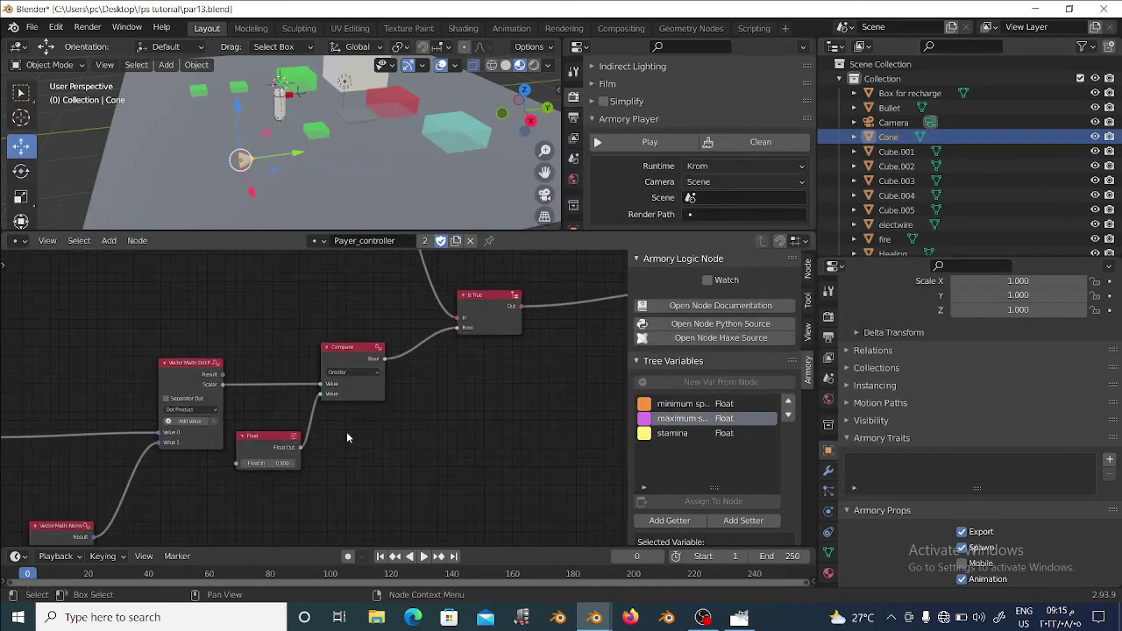
{"action": "scroll", "coordinate": [346, 436], "scroll_direction": "up", "scroll_amount": 1}
{"action": "left_click", "coordinate": [260, 481]}
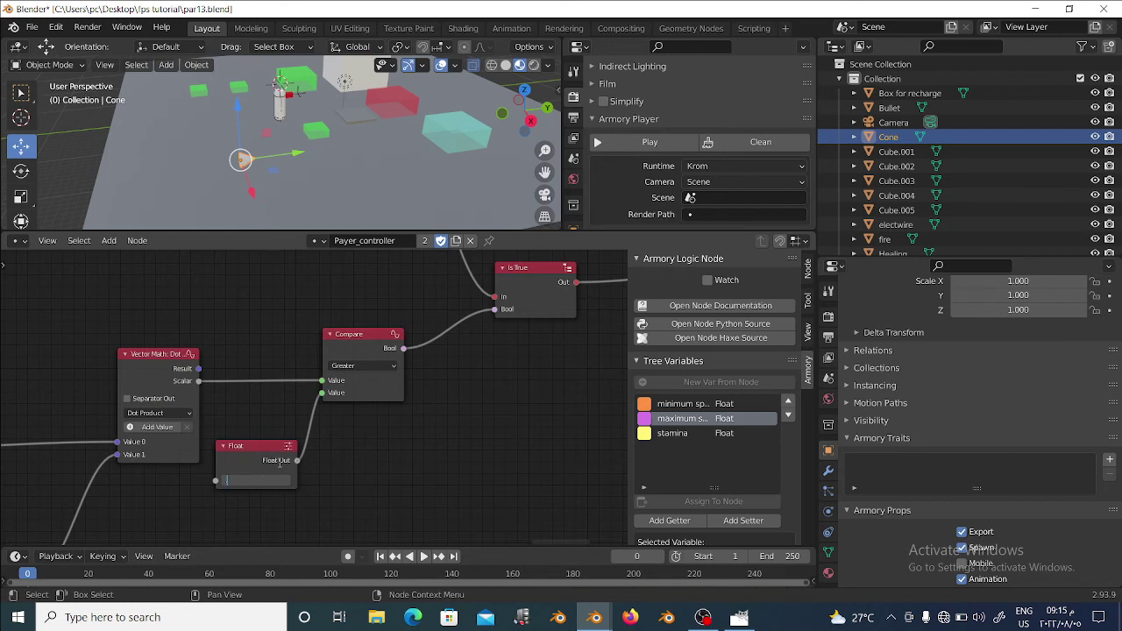
{"action": "type", "text": "9"}
{"action": "key", "text": "Return"}
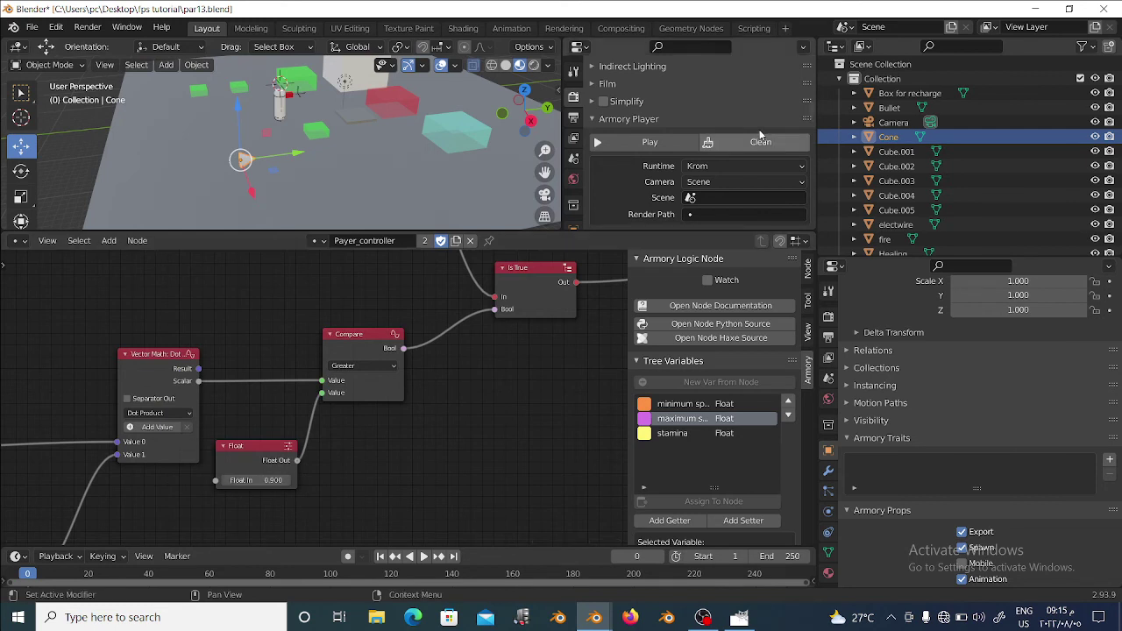
{"action": "left_click", "coordinate": [763, 144]}
{"action": "left_click", "coordinate": [764, 145]}
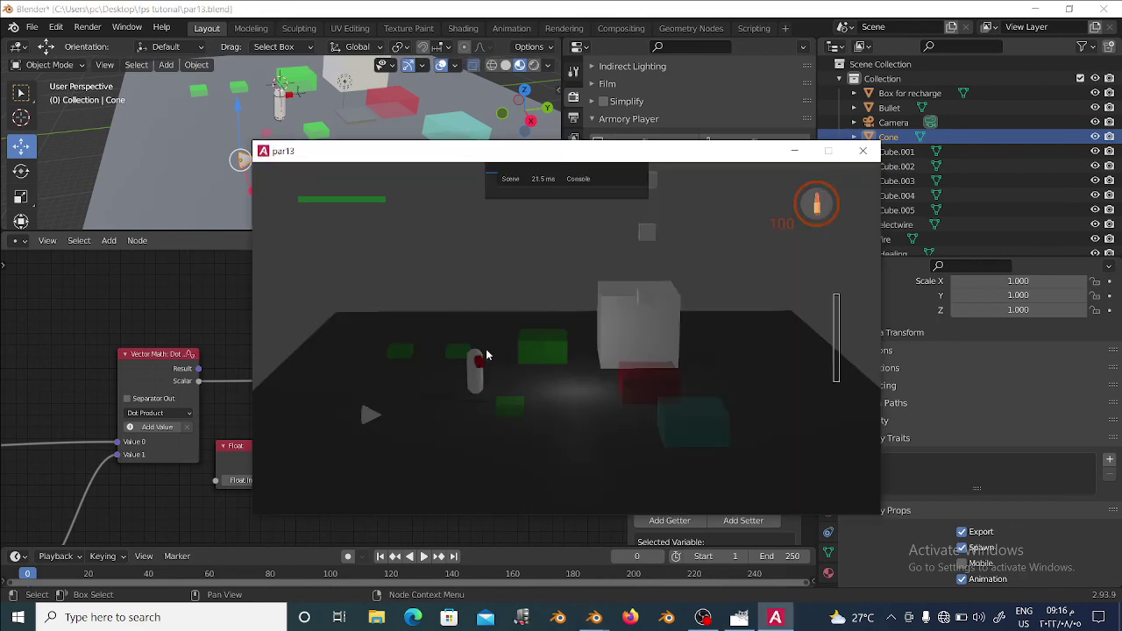
{"action": "key", "text": "s"}
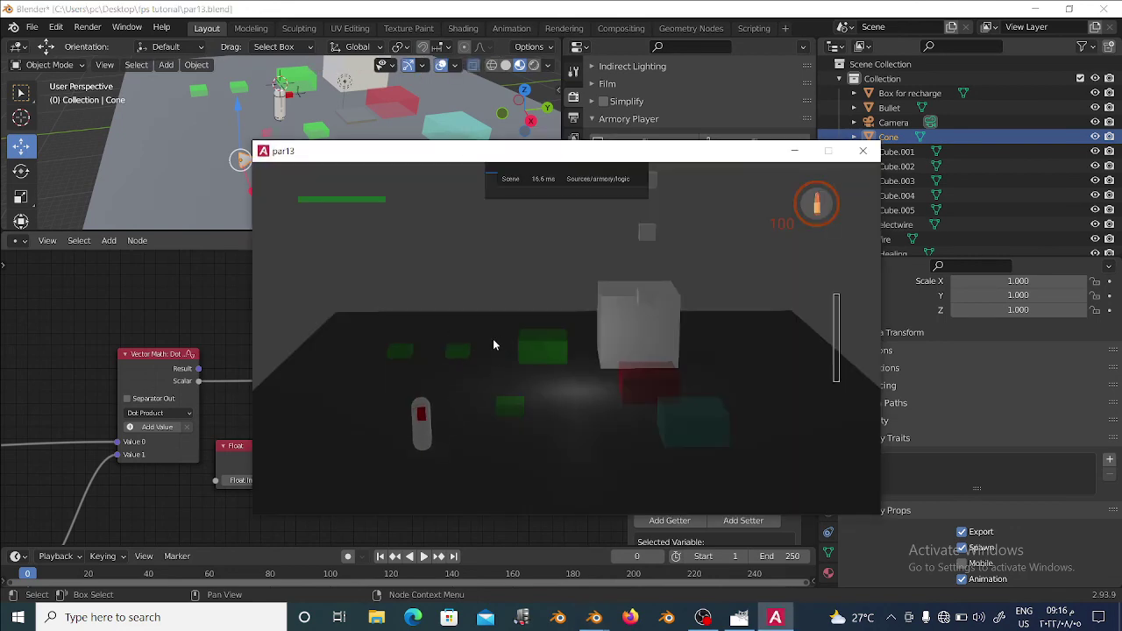
{"action": "left_click", "coordinate": [863, 151]}
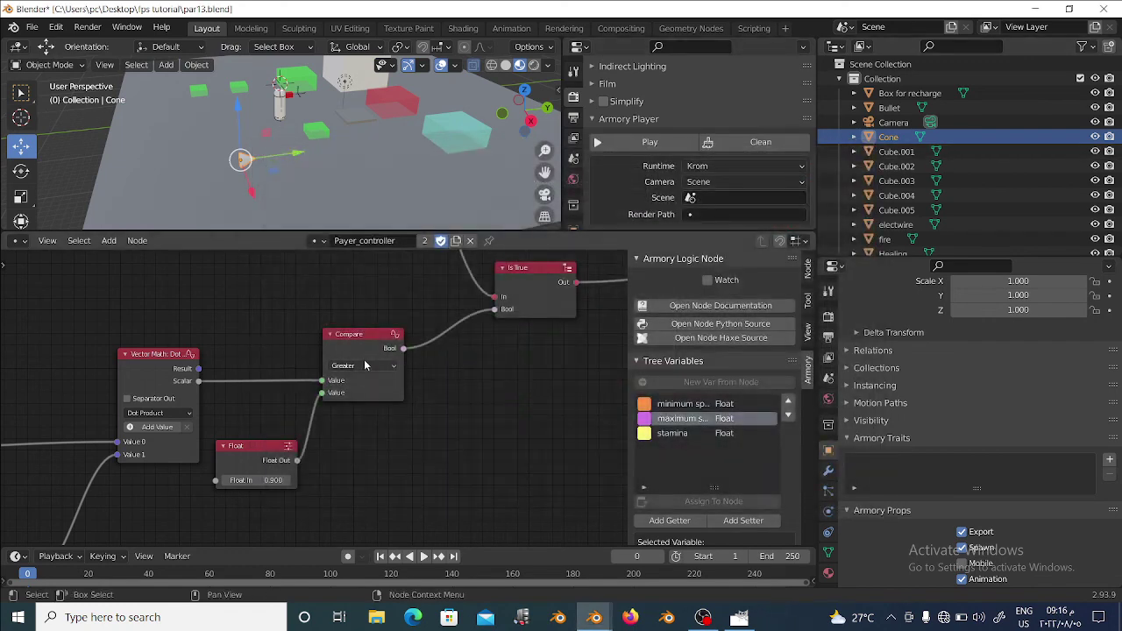
{"action": "scroll", "coordinate": [365, 365], "scroll_direction": "down", "scroll_amount": 3}
{"action": "scroll", "coordinate": [383, 409], "scroll_direction": "down", "scroll_amount": 2}
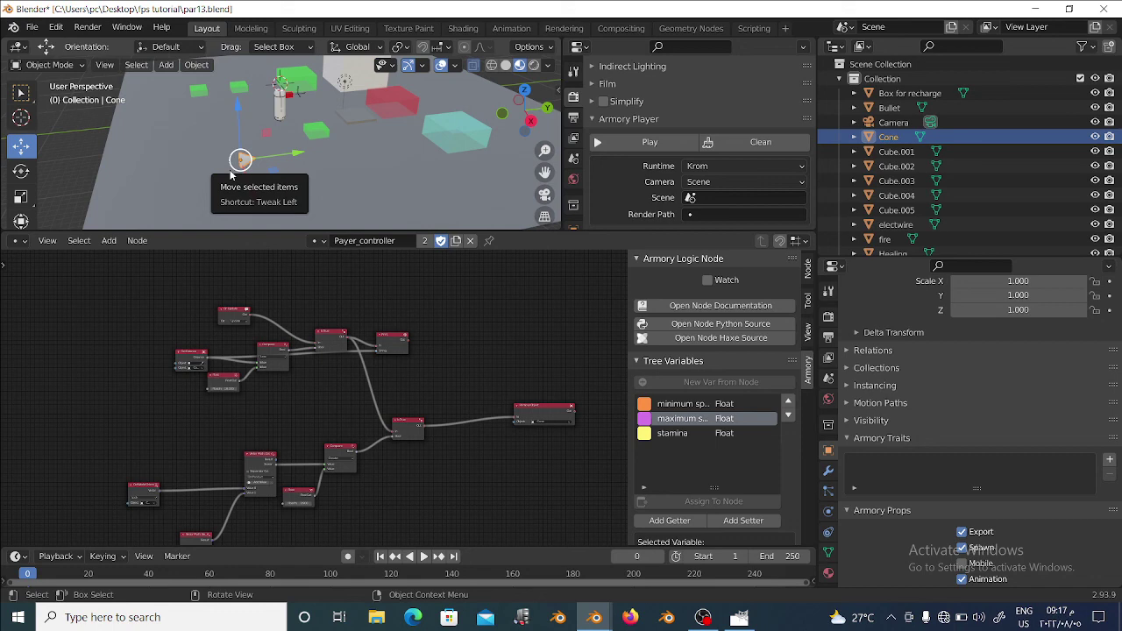
{"action": "scroll", "coordinate": [286, 409], "scroll_direction": "up", "scroll_amount": 1}
{"action": "scroll", "coordinate": [263, 404], "scroll_direction": "up", "scroll_amount": 1}
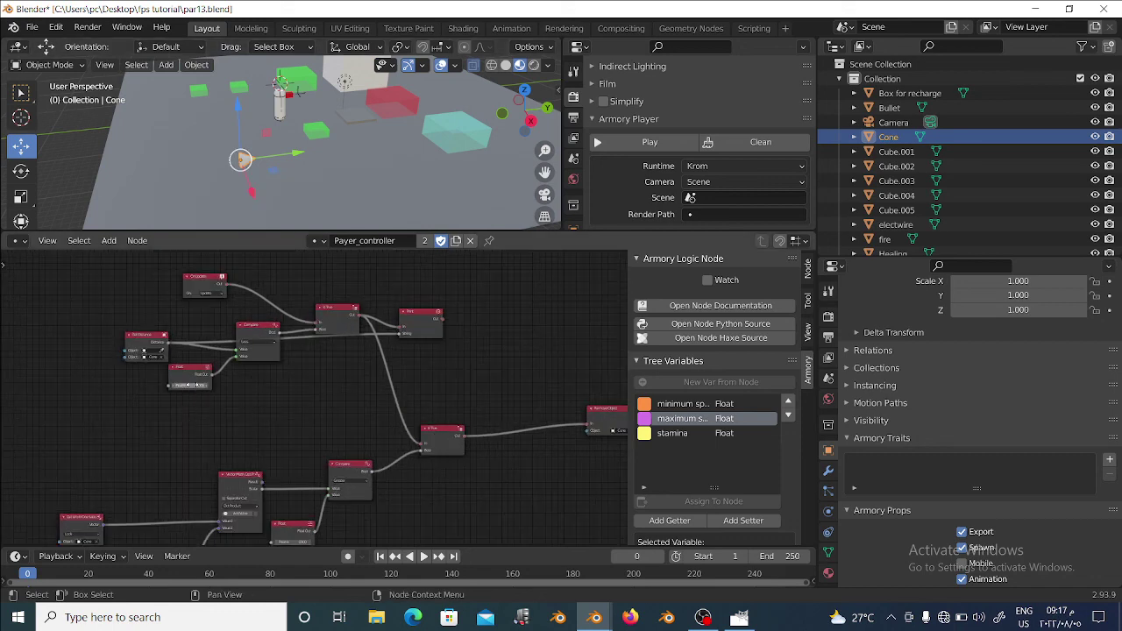